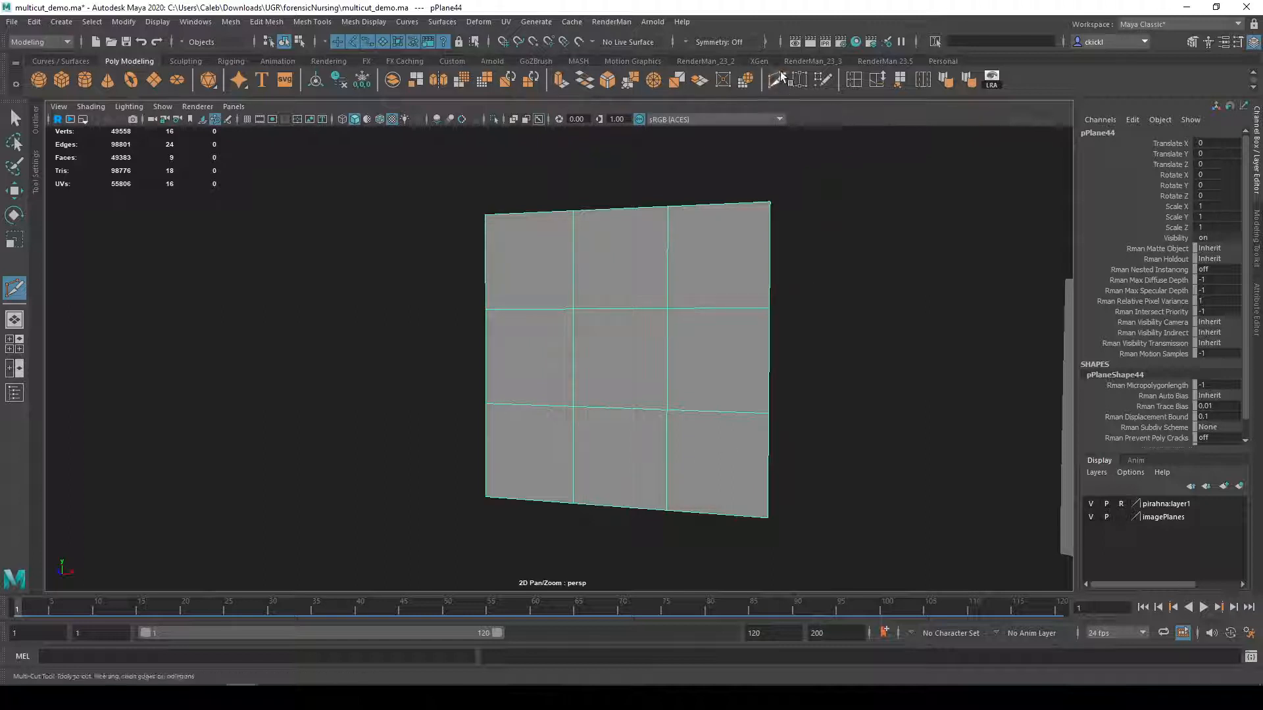
- Switch the plane to edge component mode and activate the Multi-Cut tool
key("q")
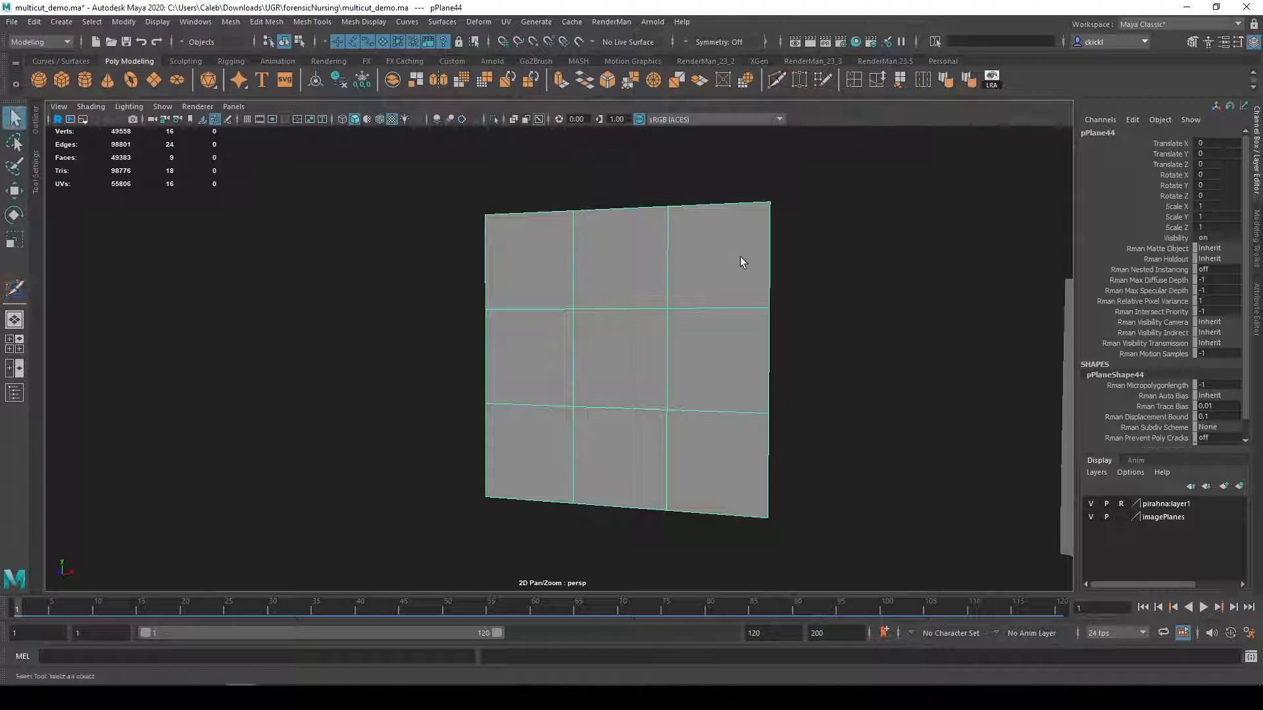
left_click(654, 310)
right_click(594, 254)
right_click_drag(594, 254, 593, 218)
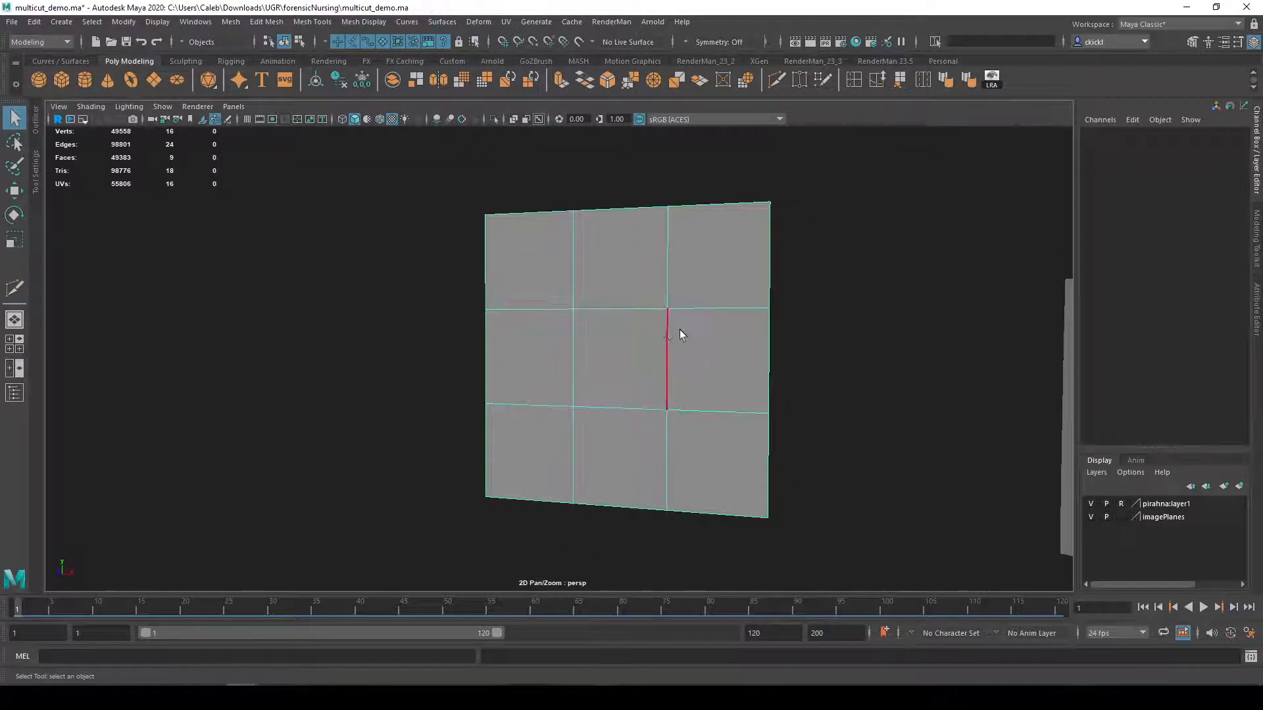
left_click(771, 79)
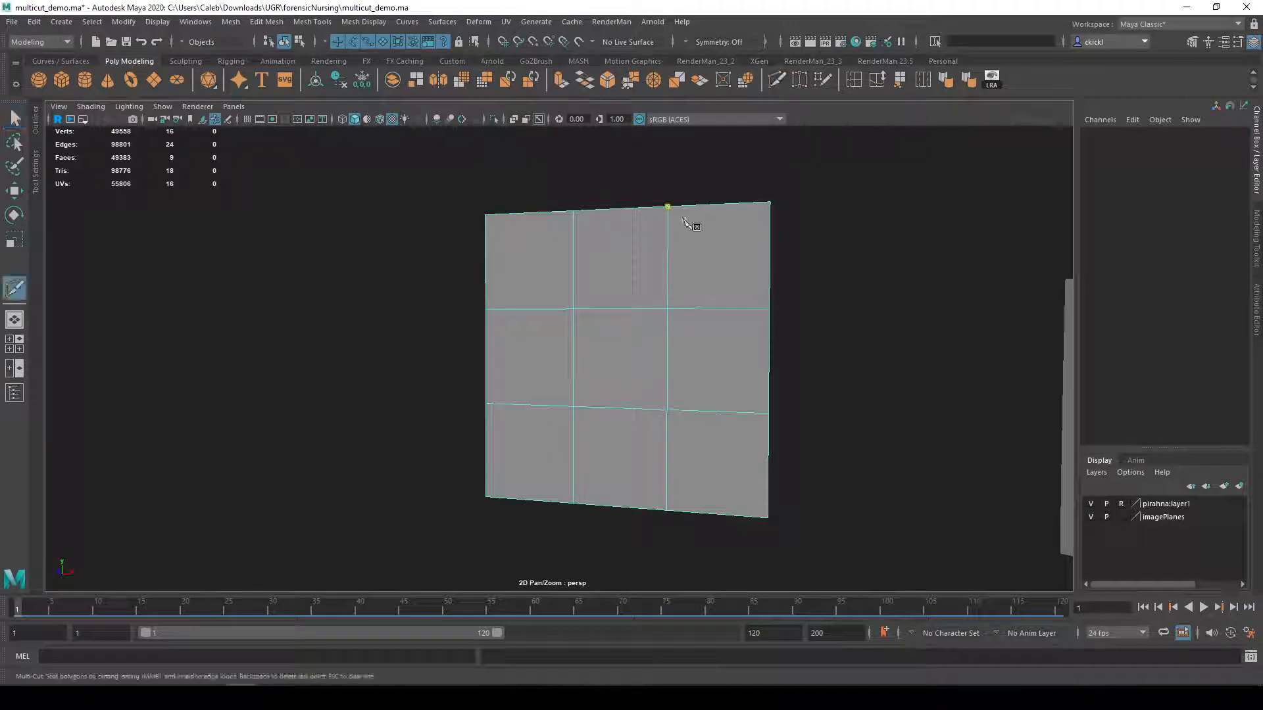
- Cut an irregular outline through the plane's upper and middle faces, starting and ending on its right border edge
middle_click_drag(718, 273, 710, 276, "alt")
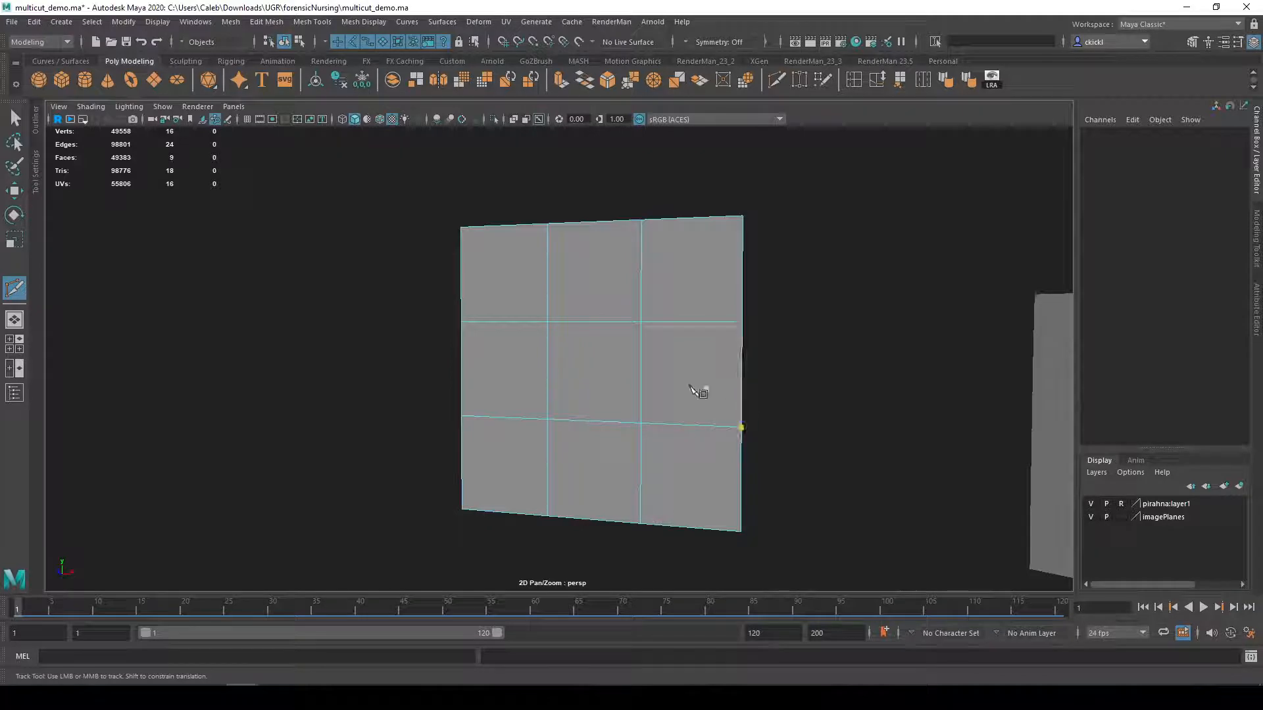
key("shift")
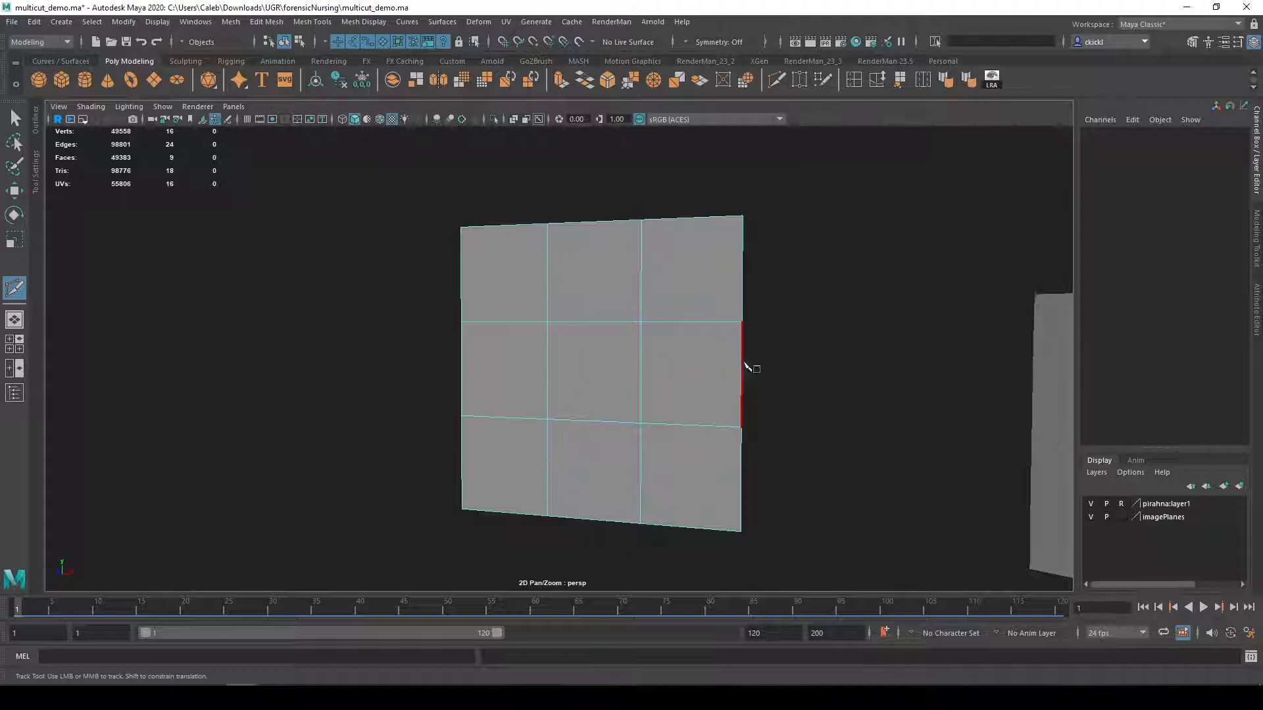
scroll(763, 395, "up", 2)
middle_click_drag(764, 397, 637, 354, "alt")
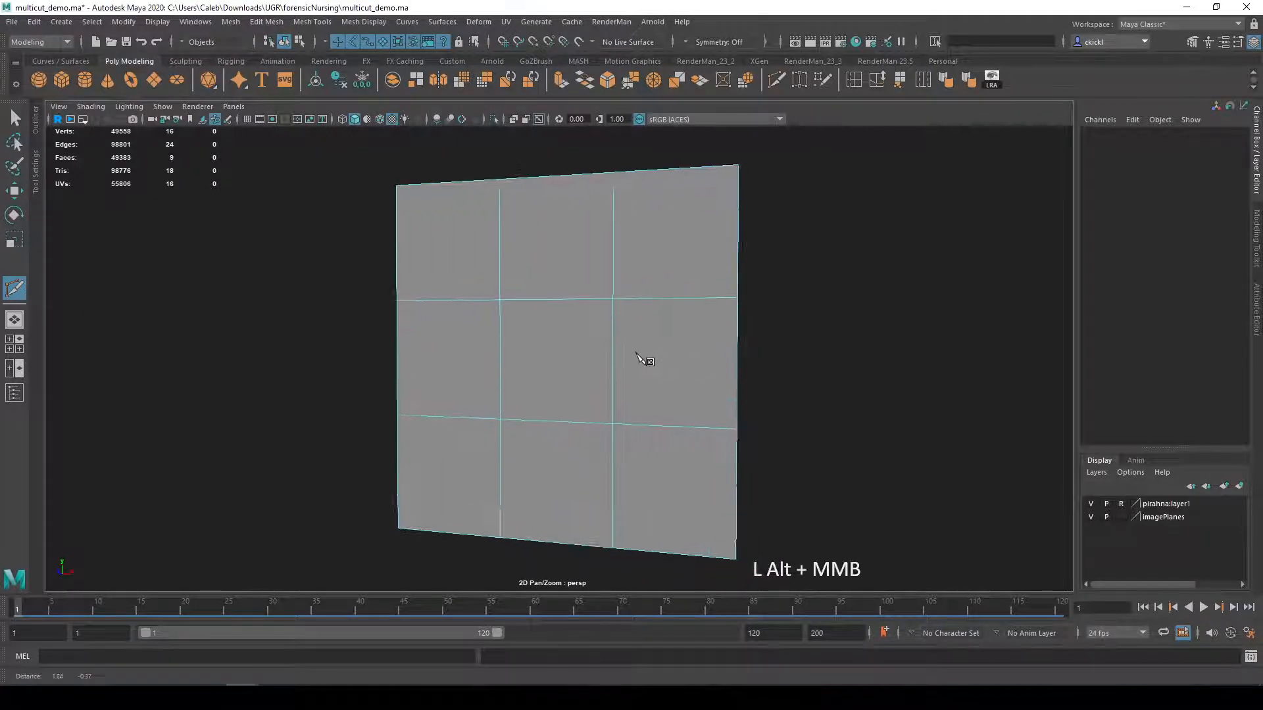
left_click_drag(636, 354, 662, 355, "alt")
middle_click_drag(583, 382, 795, 352, "alt")
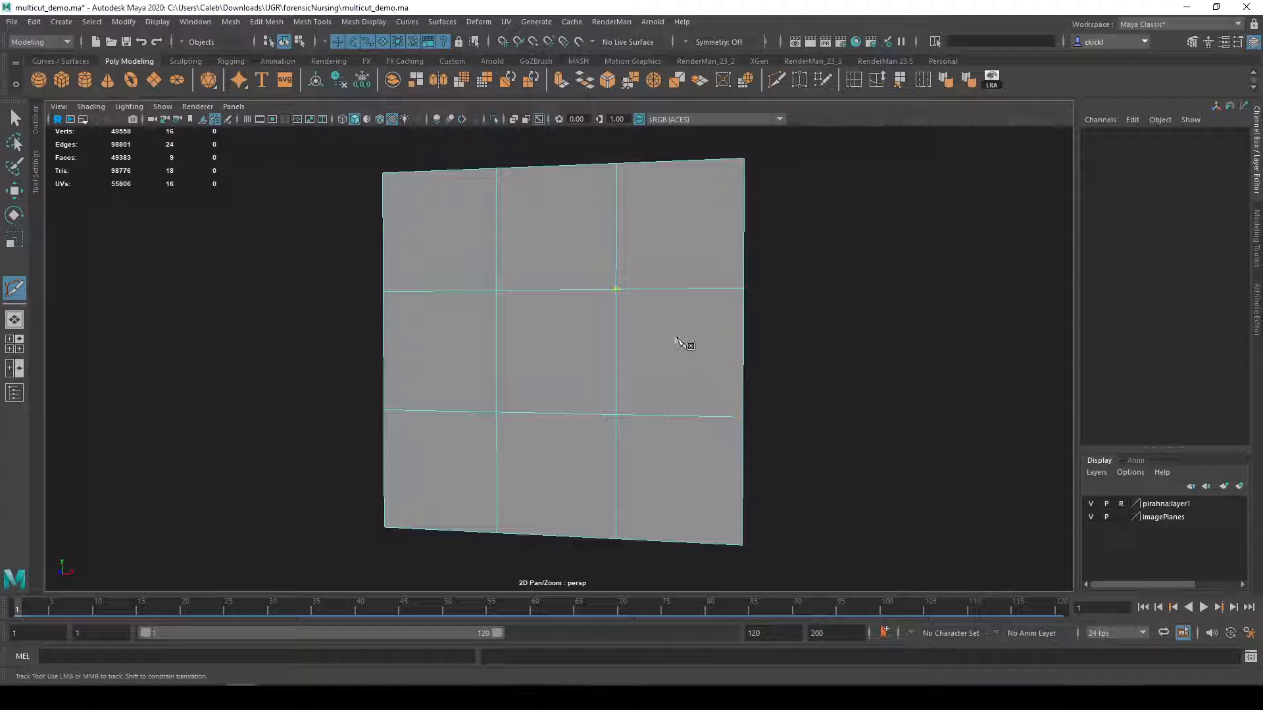
left_click(743, 416)
left_click(743, 347)
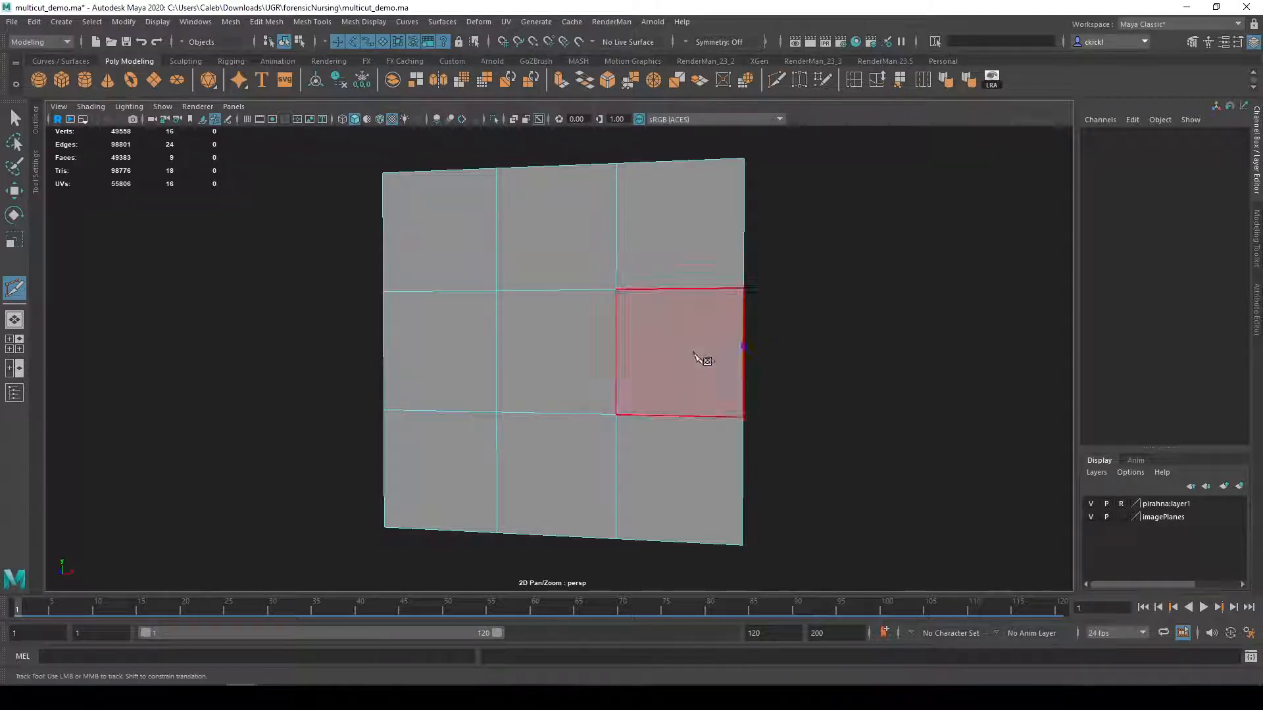
left_click(616, 386)
left_click(466, 331)
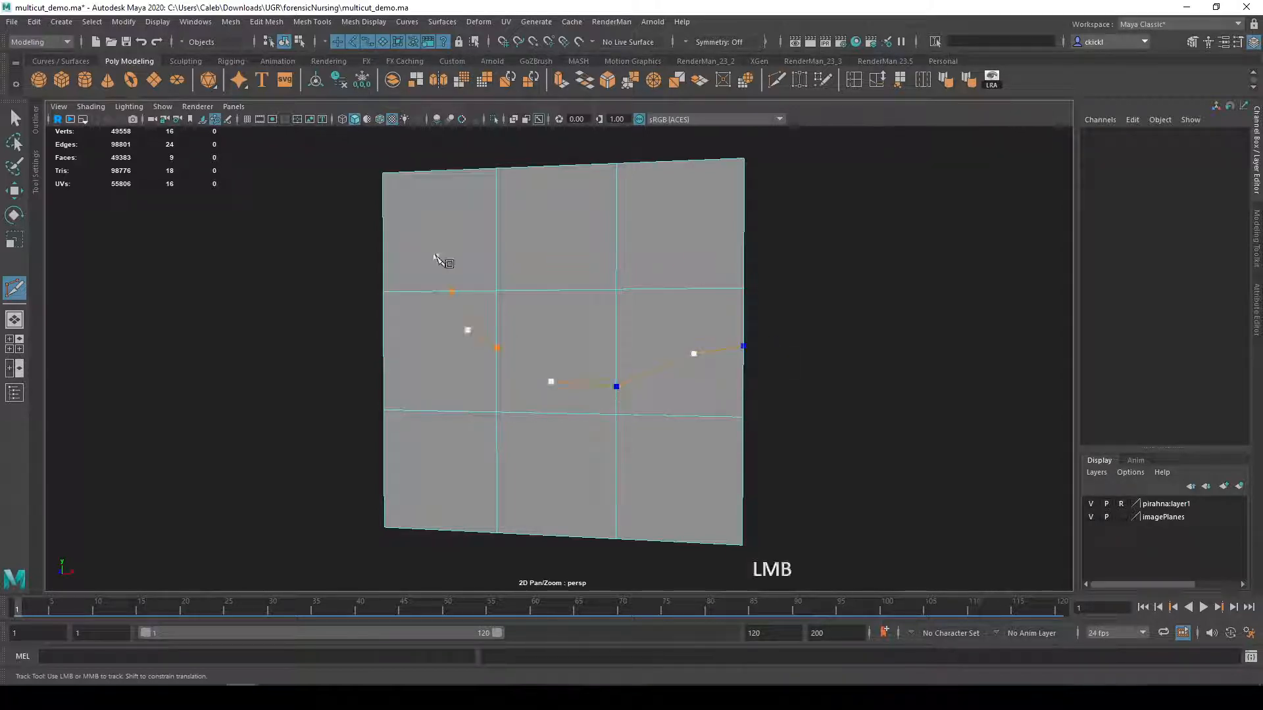
left_click(436, 257)
left_click(516, 239)
left_click(581, 226)
left_click(671, 224)
left_click(694, 304)
left_click(636, 346)
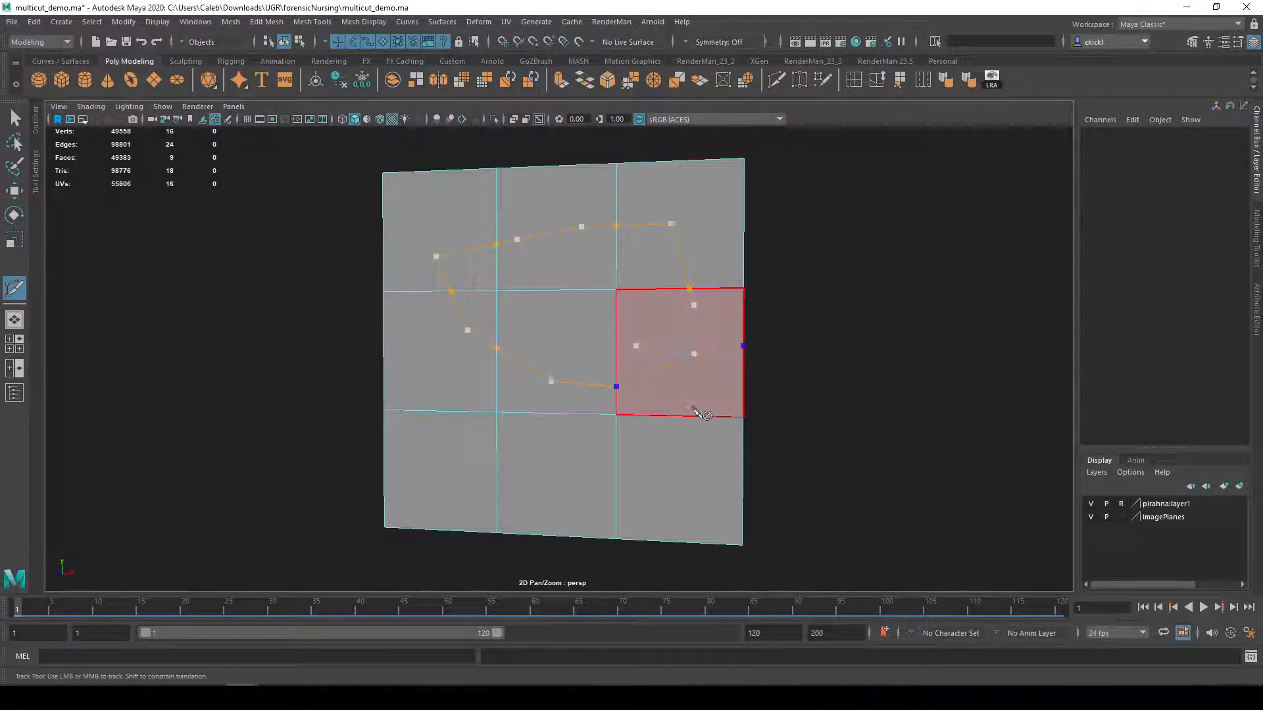
left_click(701, 466)
left_click(724, 329)
left_click(727, 233)
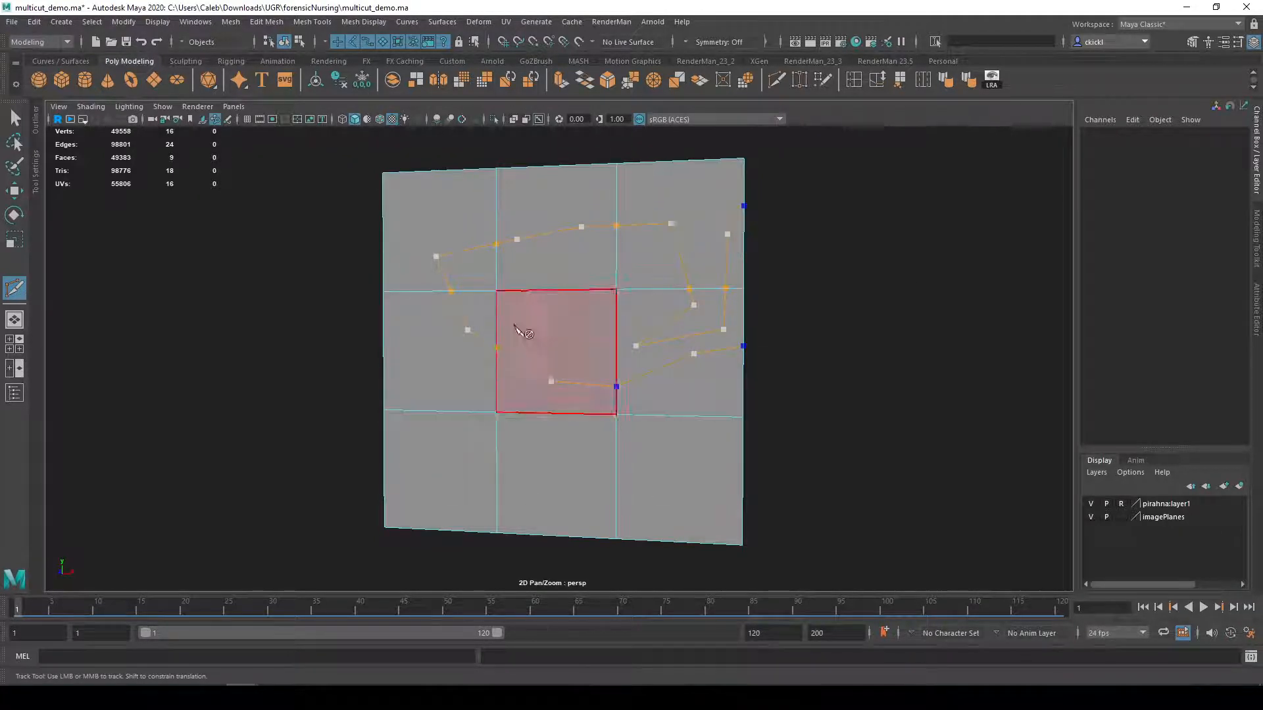
key("Return")
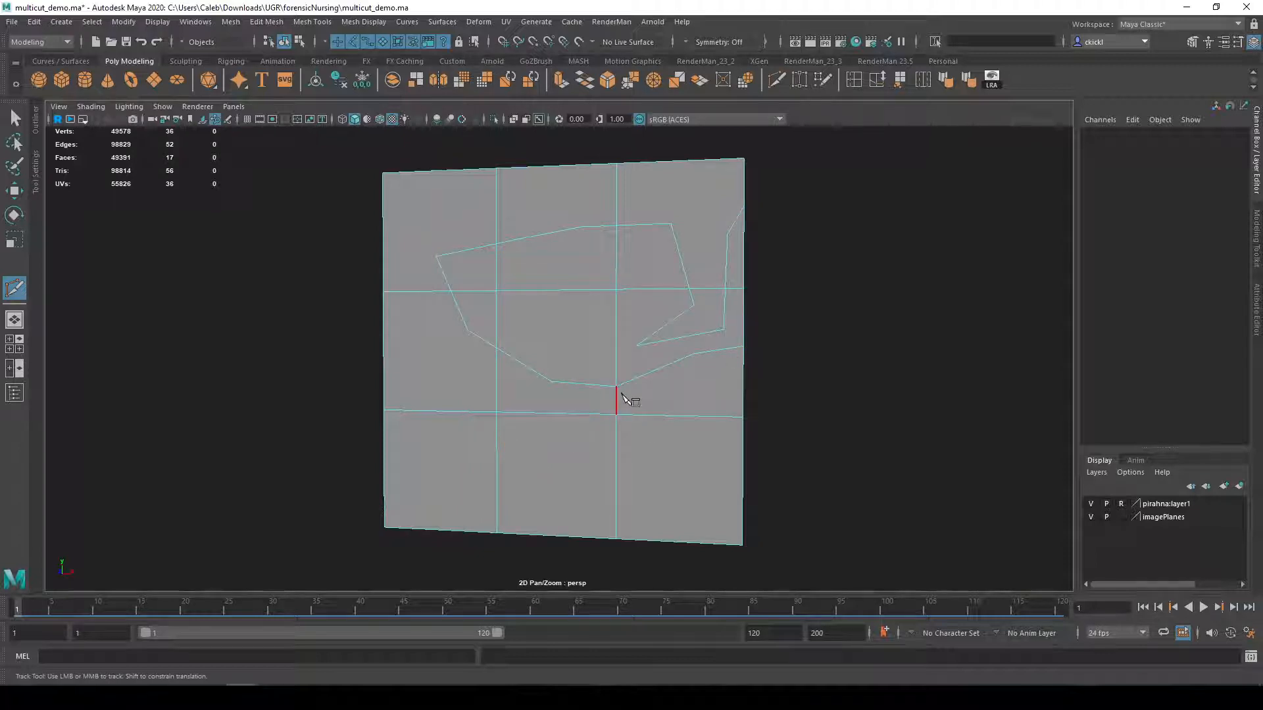
- Select and delete the faces enclosed by the cut outline, and undo the deletion
key("q")
right_click_drag(665, 351, 617, 354)
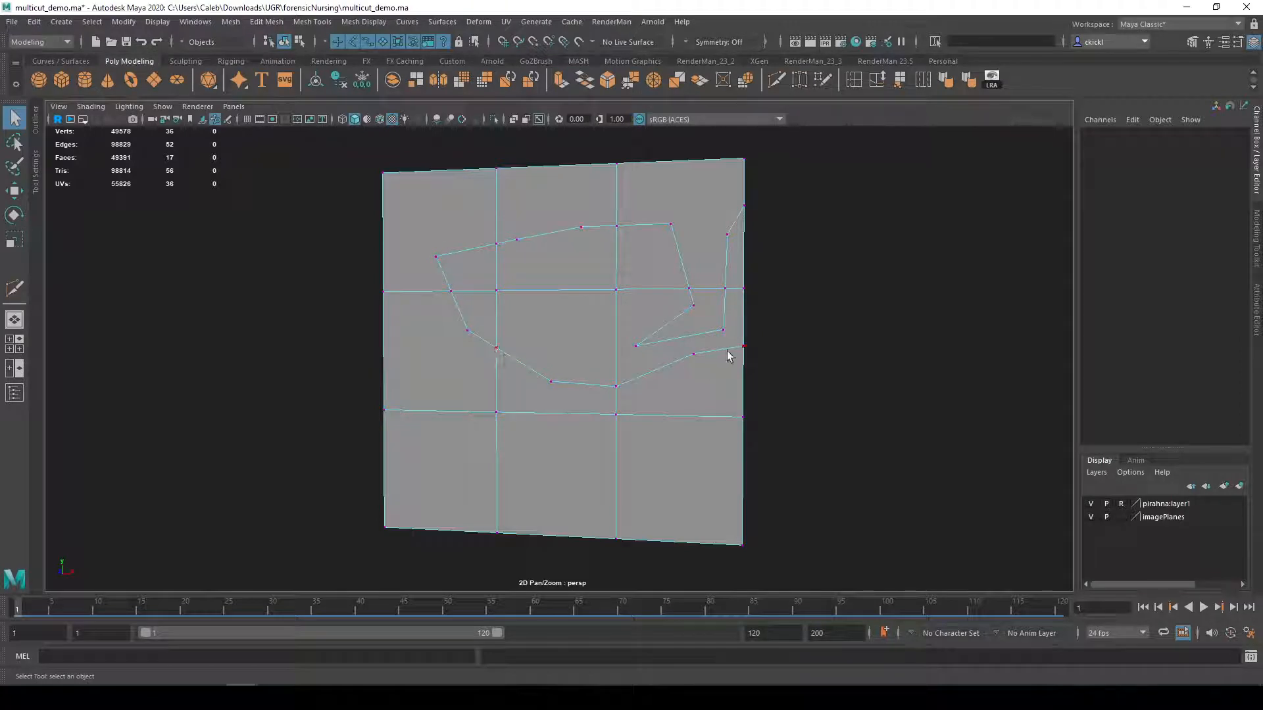
right_click_drag(477, 304, 479, 333)
key("Tab")
mouse_move(467, 265)
left_mouse_down()
mouse_move(618, 267)
mouse_move(589, 334)
mouse_move(502, 316)
left_mouse_up()
key("Delete")
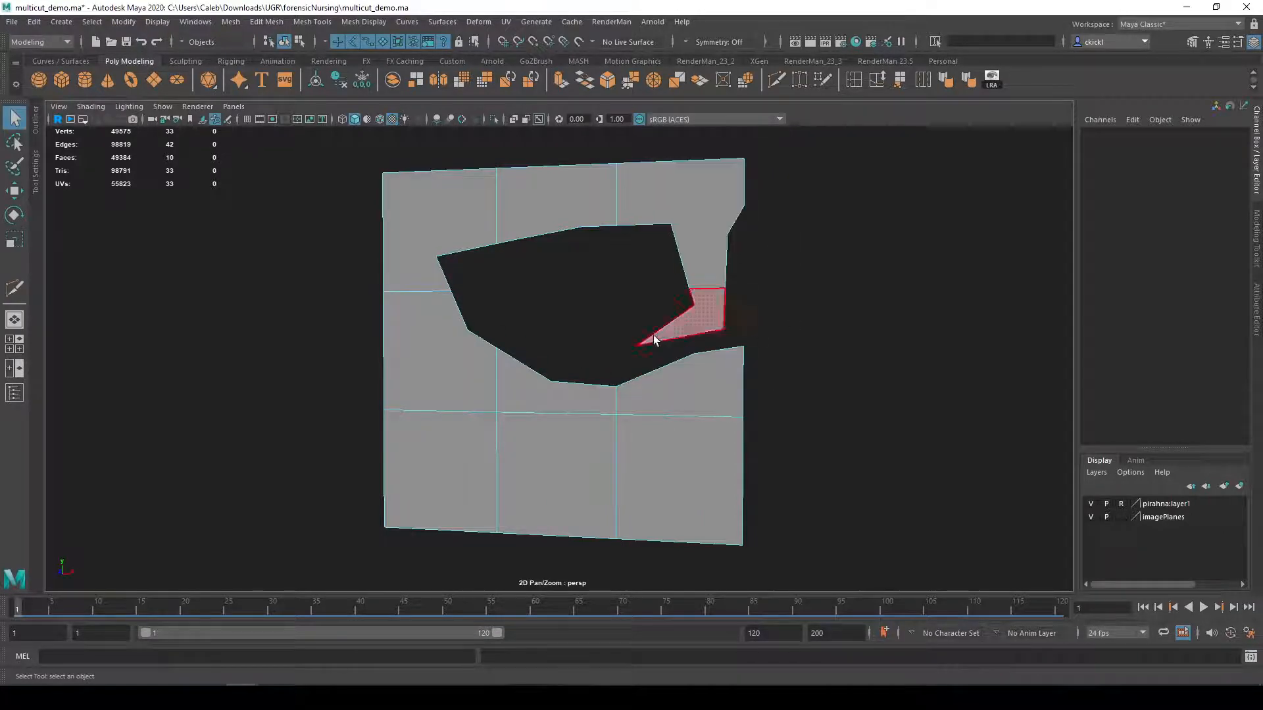
key("ctrl+z")
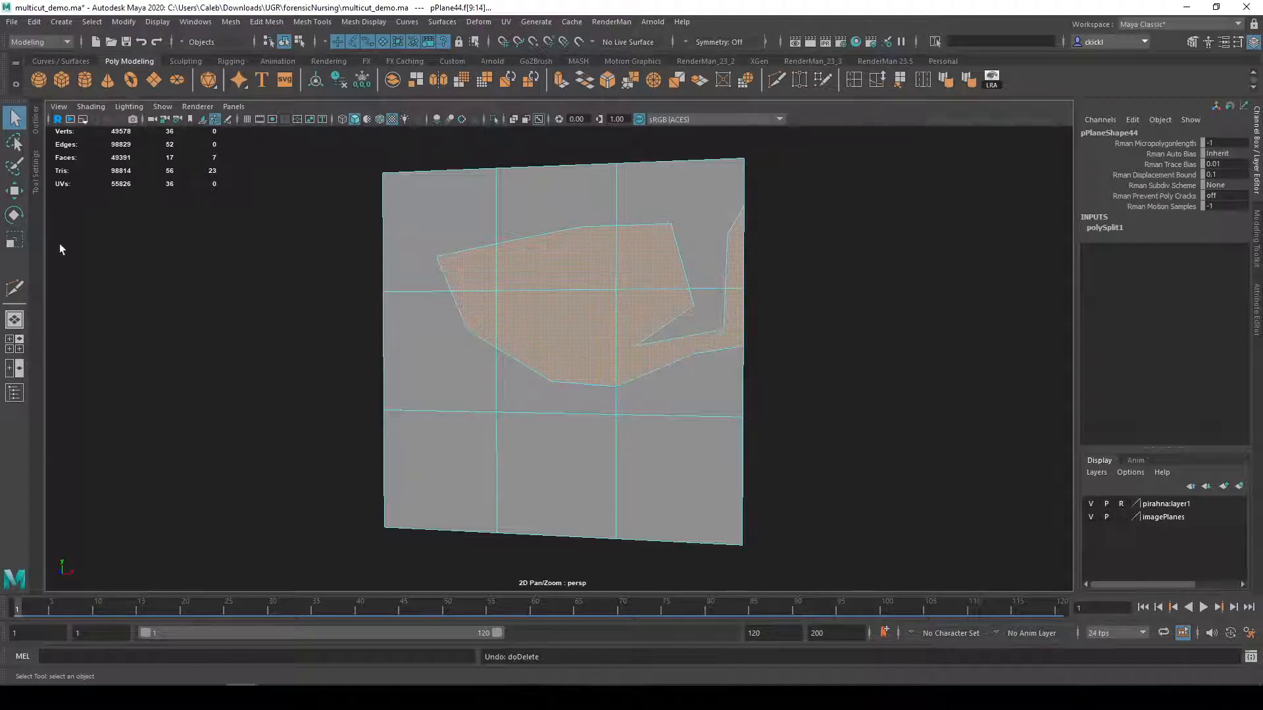
- Multi-Cut a path with snapped edge points from the right column's upper inner edge across the center face to the top-left border, and undo it
left_click(10, 294)
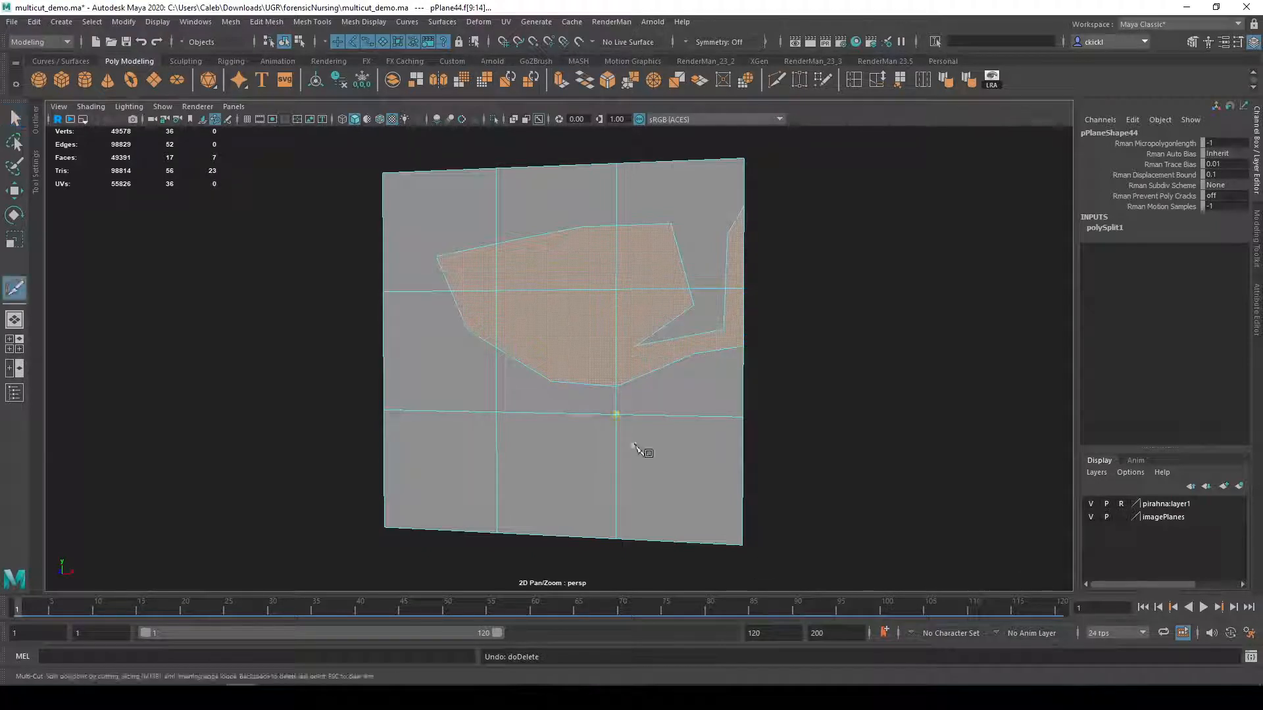
right_click_drag(617, 351, 539, 367)
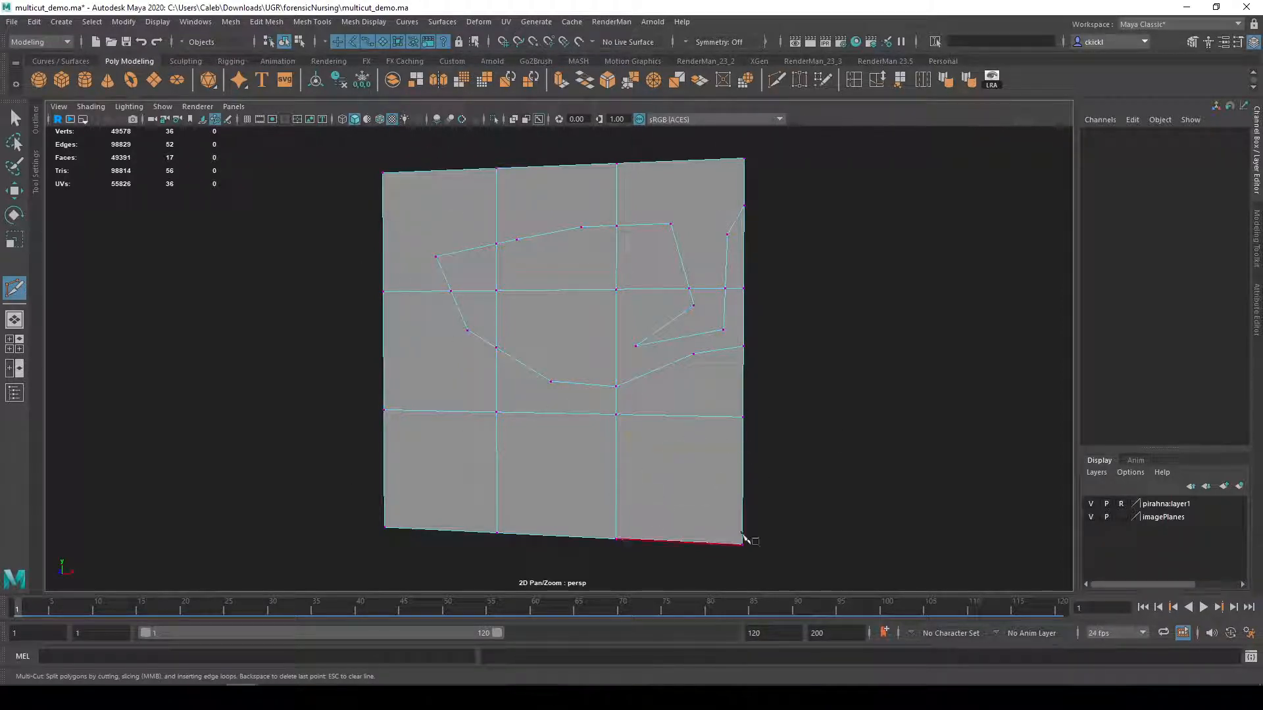
key("shift")
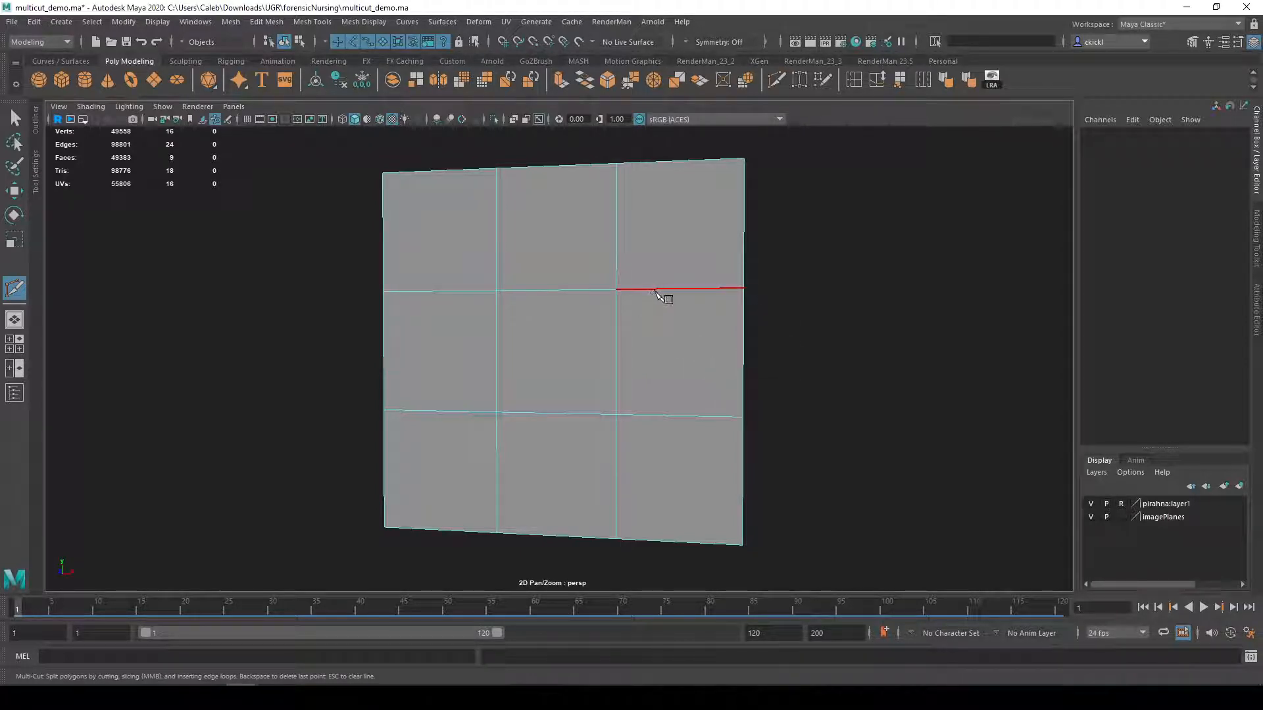
mouse_move(656, 291)
left_mouse_down()
mouse_move(646, 289)
mouse_move(741, 287)
mouse_move(637, 290)
left_mouse_up()
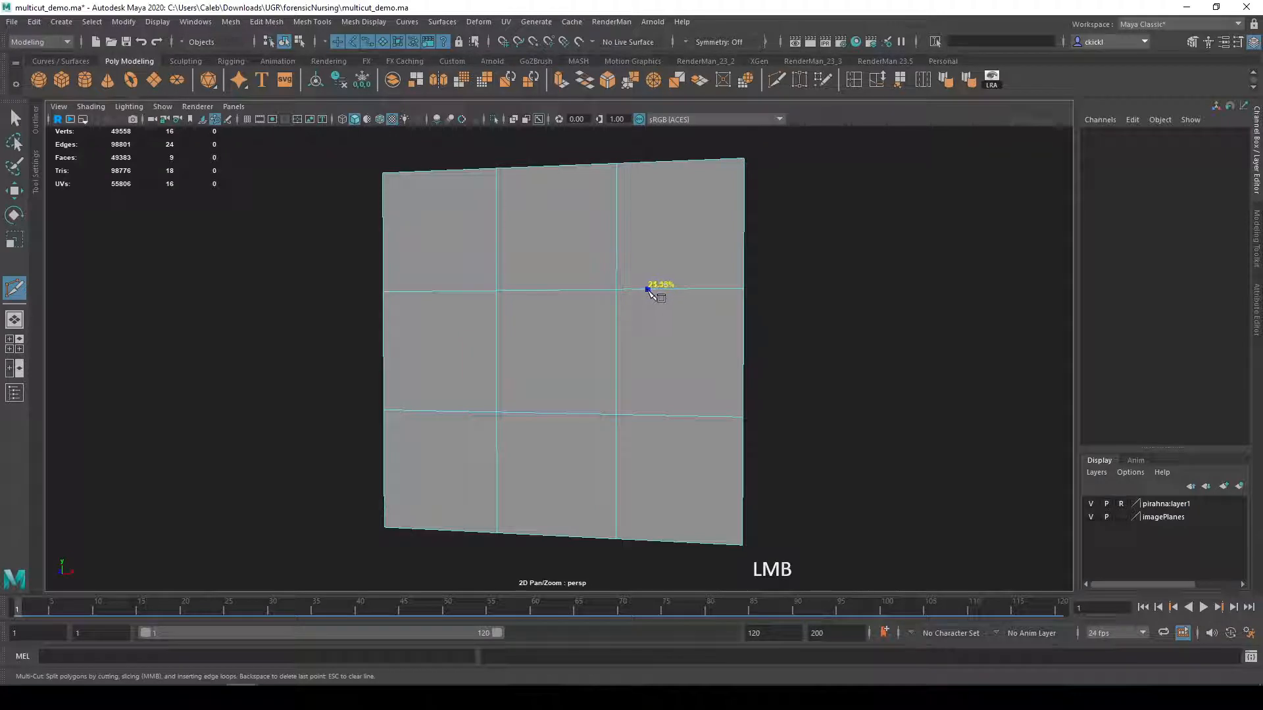
mouse_move(626, 290)
left_mouse_down()
mouse_move(736, 290)
mouse_move(641, 296)
left_mouse_up()
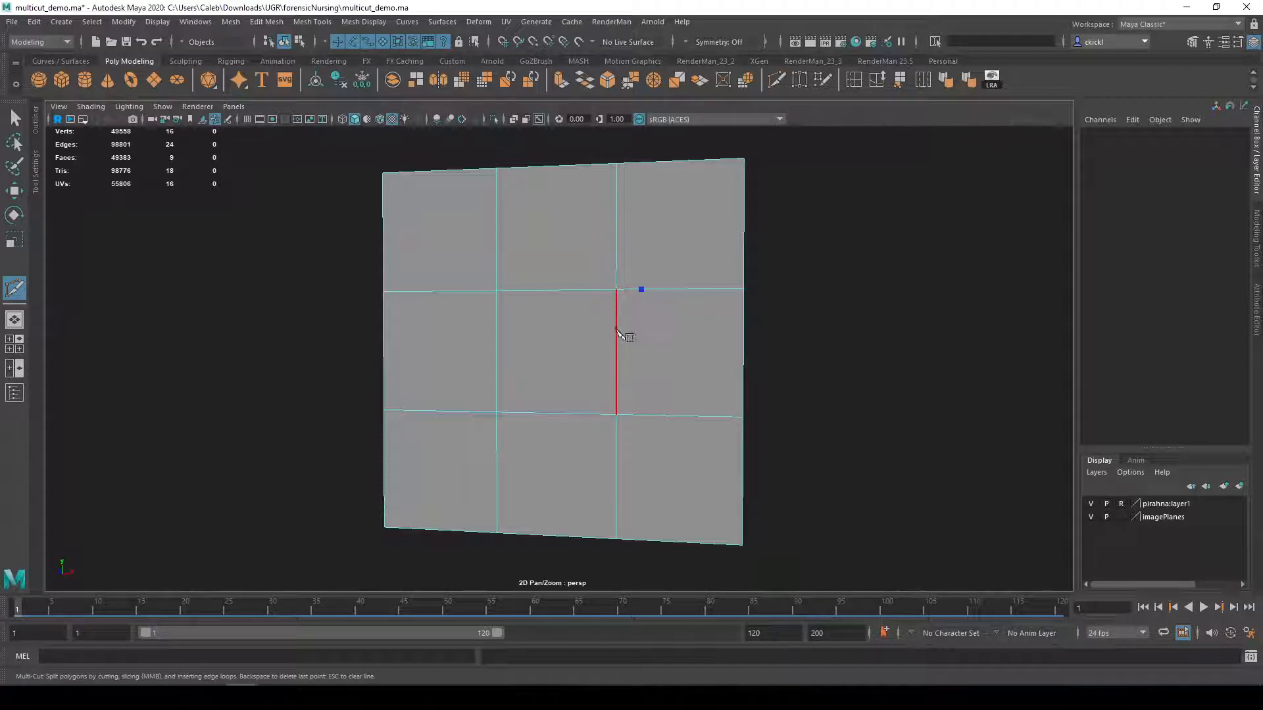
left_click_drag(618, 301, 617, 314)
left_click_drag(498, 314, 473, 290, "shift")
left_click_drag(468, 171, 473, 170, "shift")
key("Return")
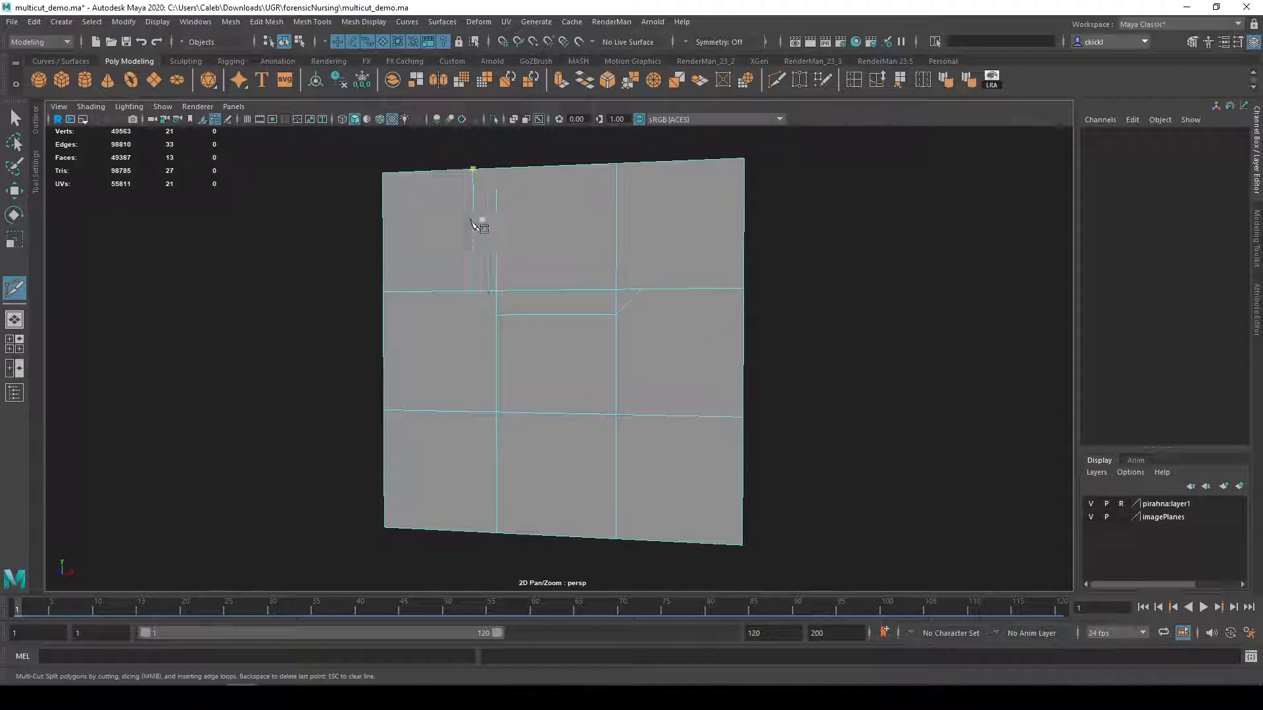
key("ctrl+z")
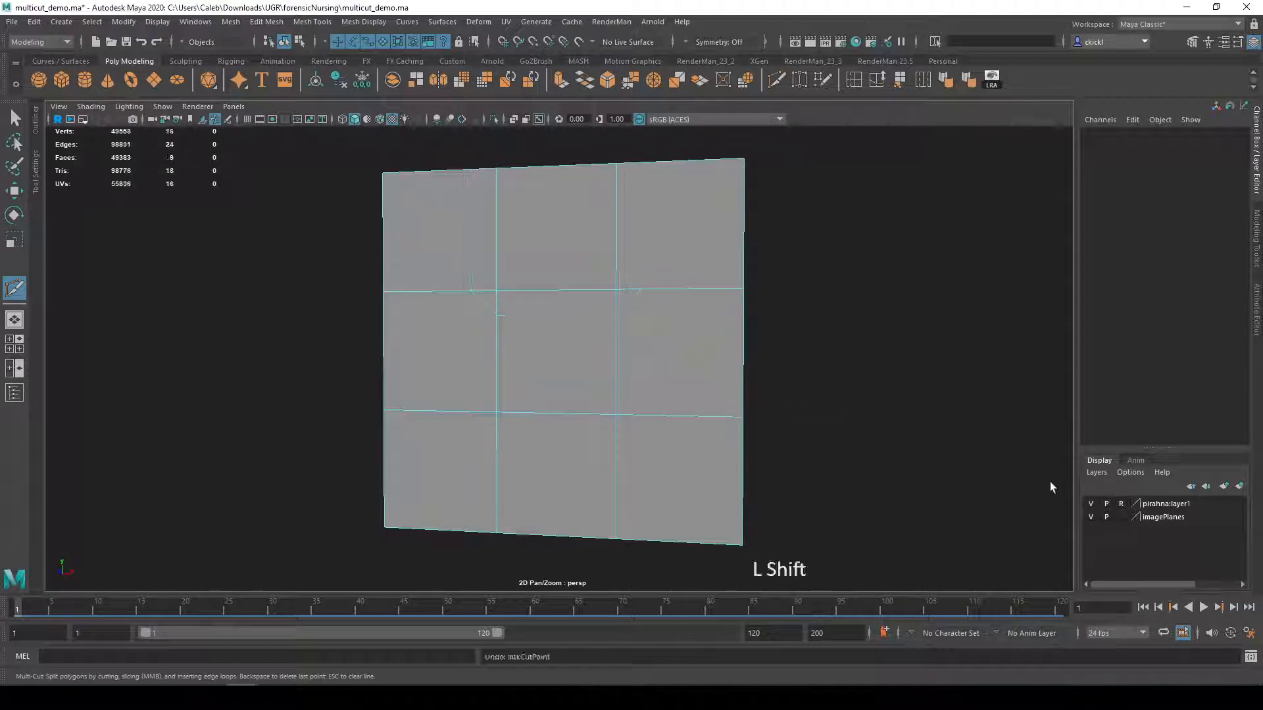
- Cut the middle-right face from its upper-left corner through an interior point to its lower-left corner, and undo the cut
left_click(615, 290)
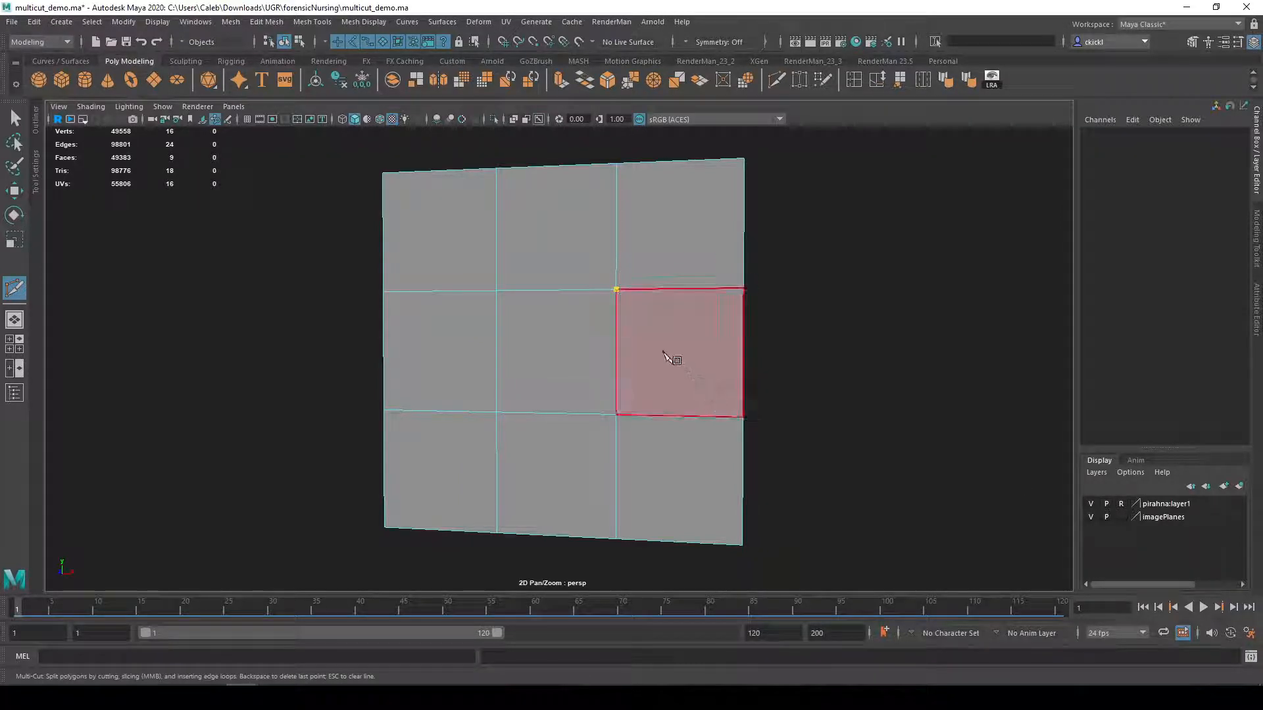
left_click(663, 353)
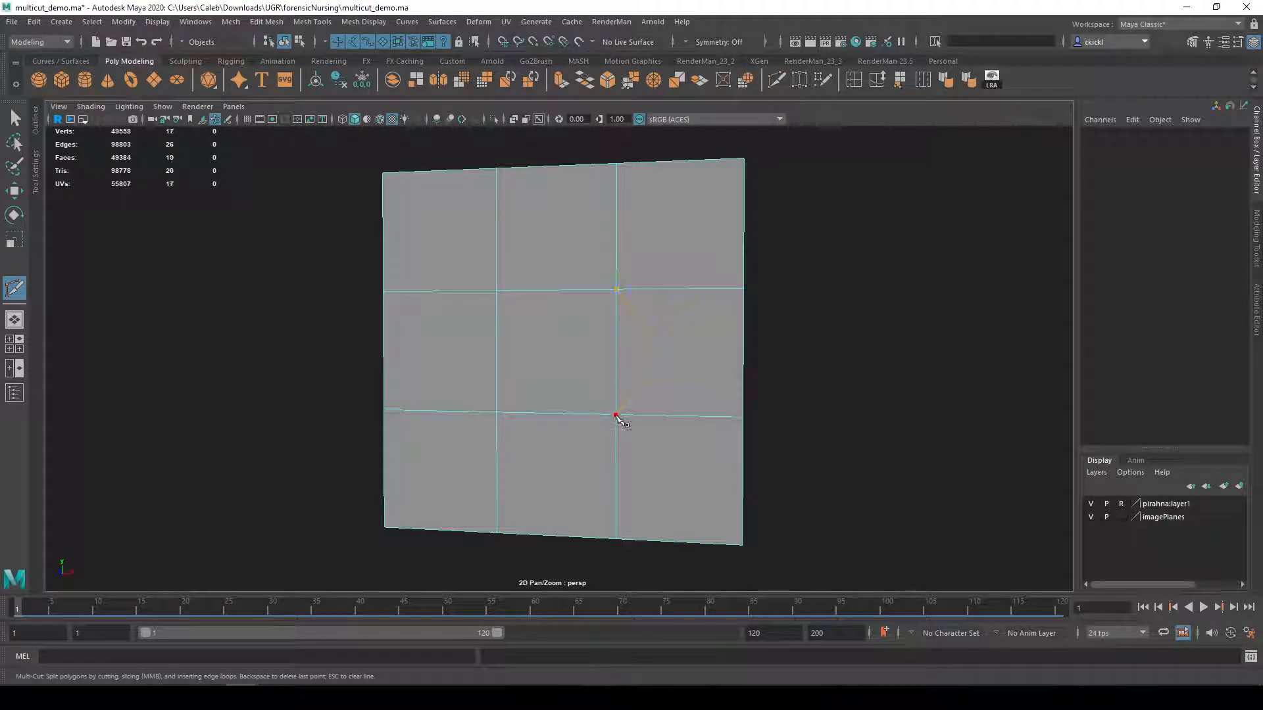
key("ctrl+z")
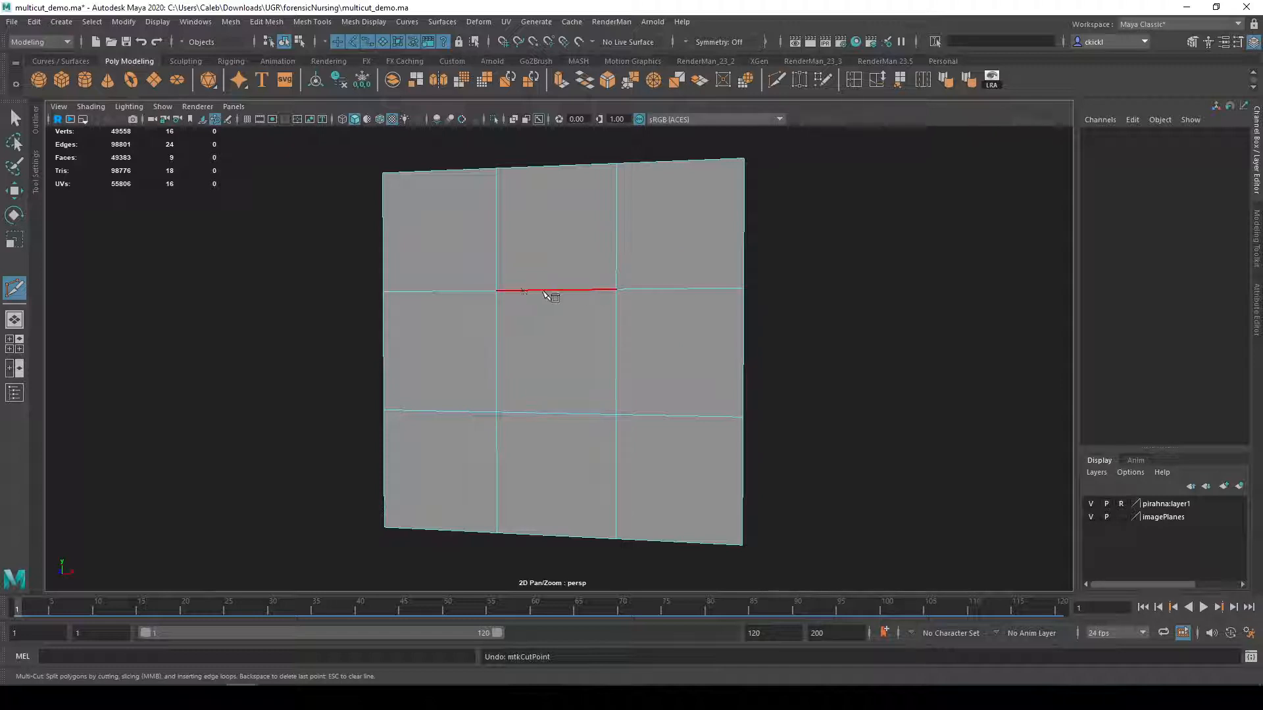
- Cut from the center face's upper-right vertex around its upper-left corner, ending on its left edge just above the lower-left vertex
left_click(615, 289)
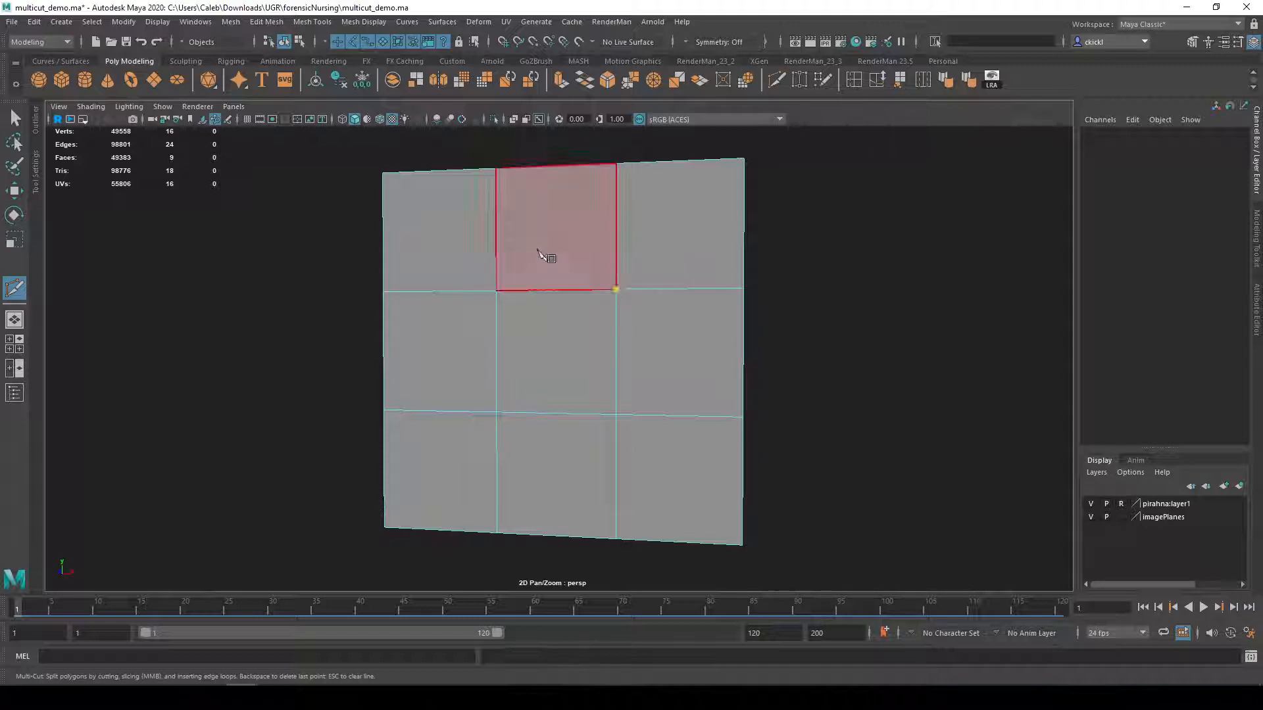
left_click(495, 235)
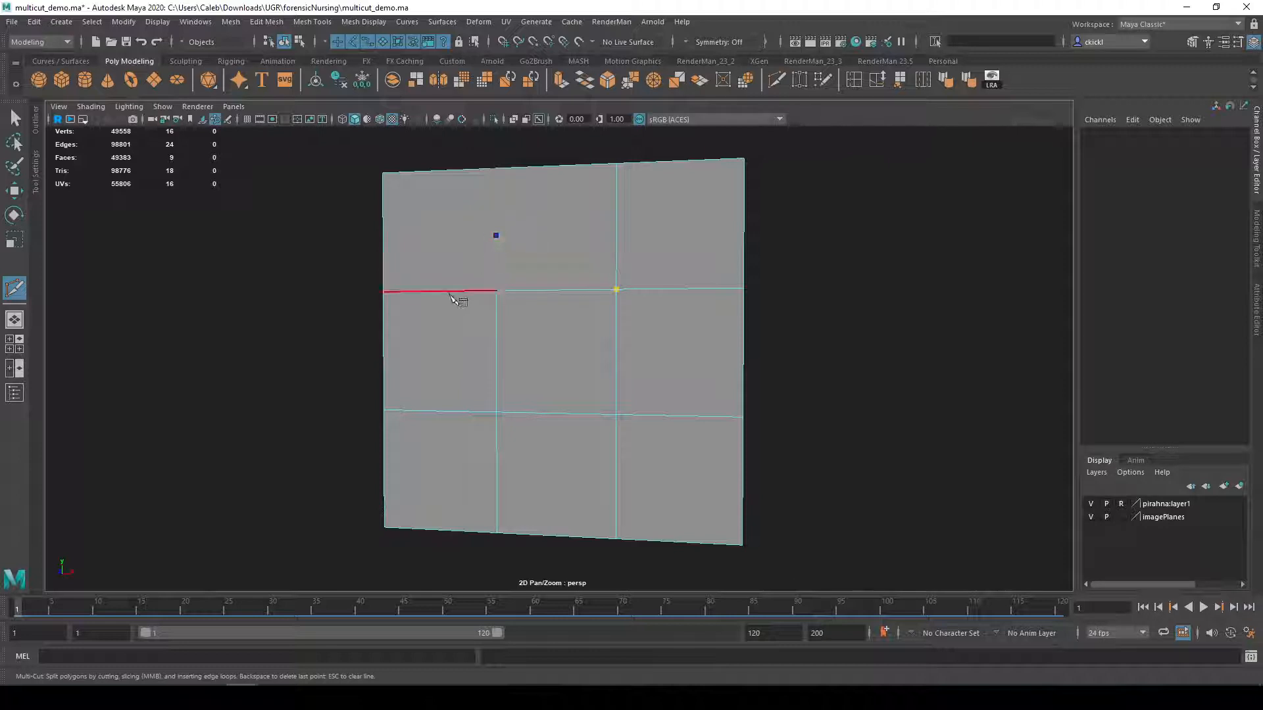
left_click(455, 291)
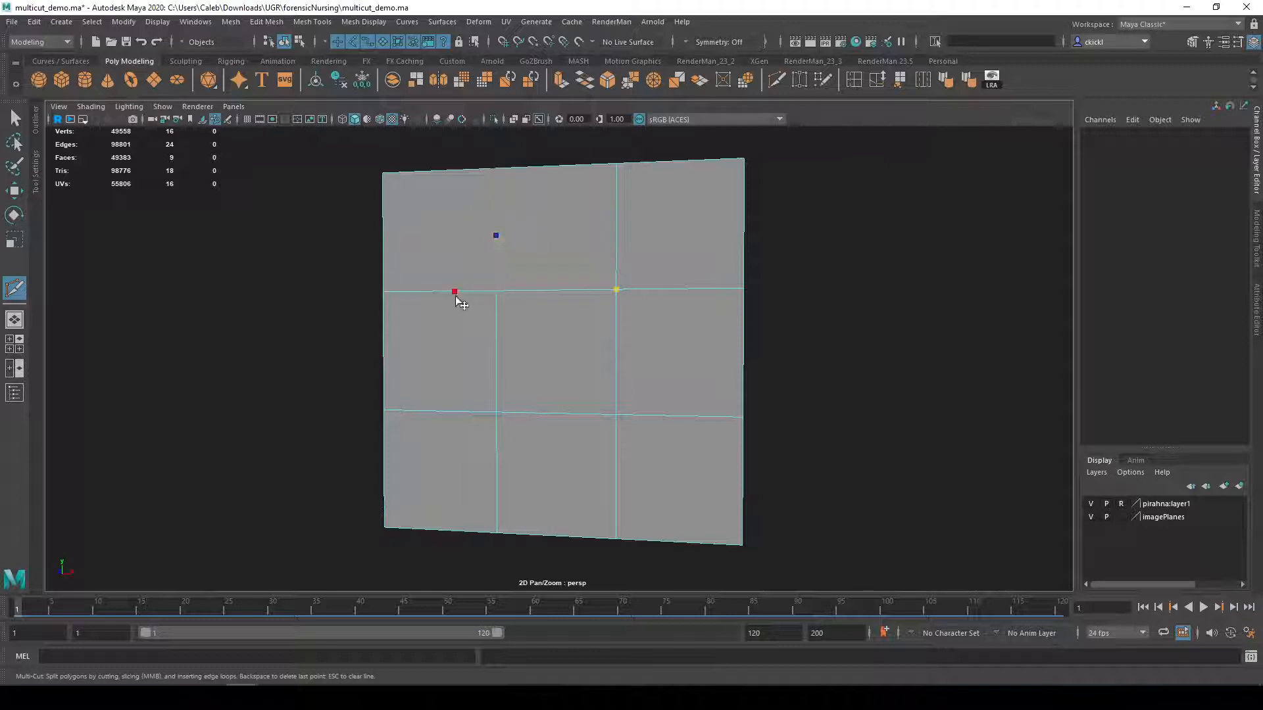
left_click(495, 406)
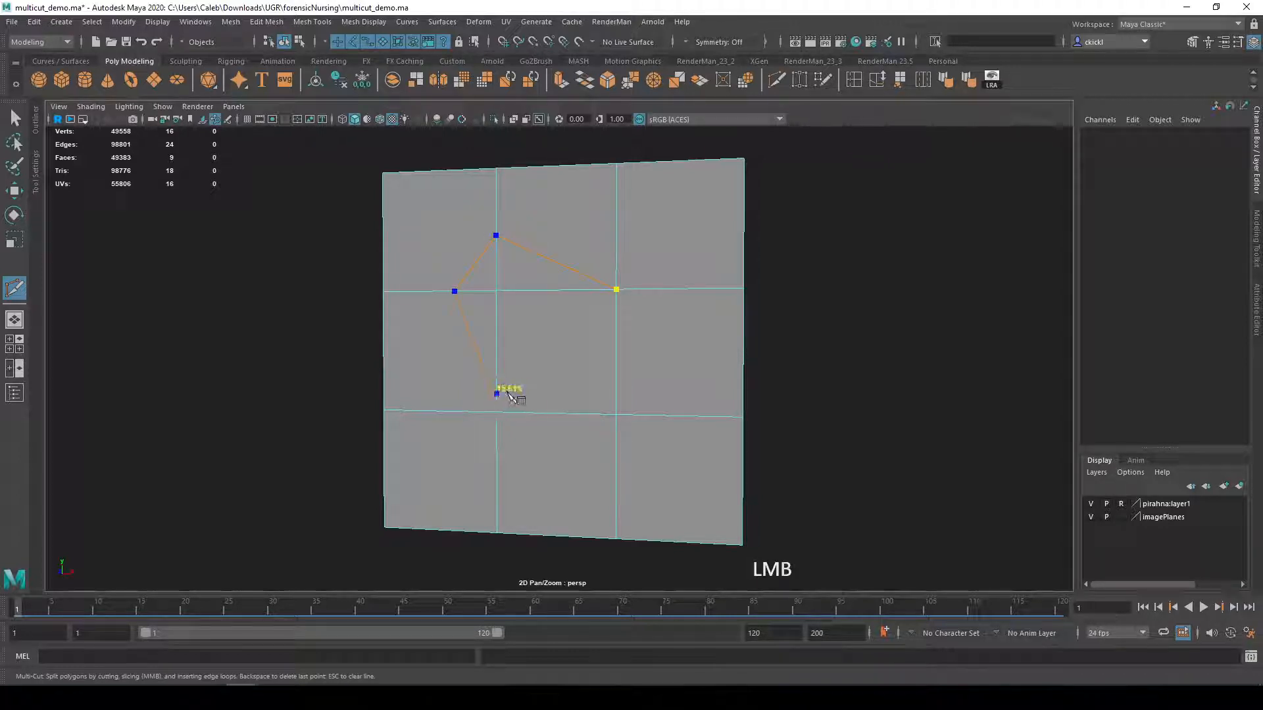
left_click_drag(498, 409, 498, 411)
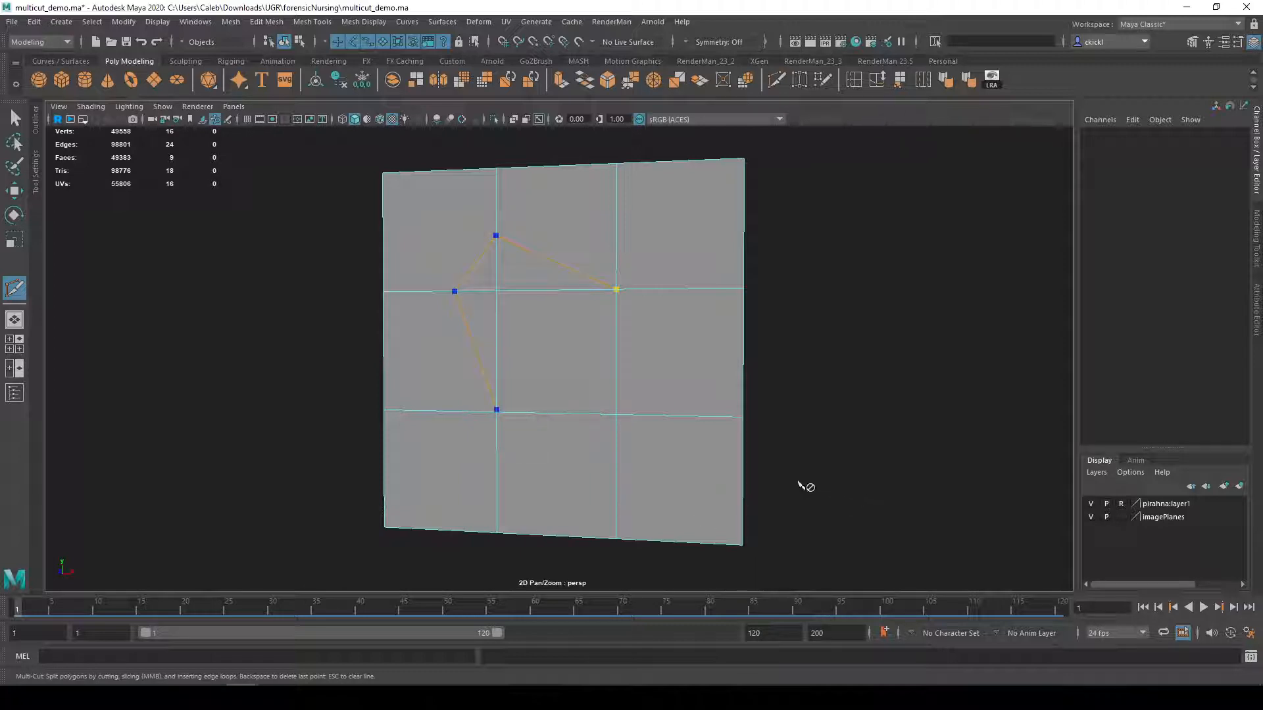
key("Return")
- Examine the cut's endpoint near the center face's lower-left vertex in smooth preview and in the unsmoothed vertex display
scroll(493, 455, "up", 3)
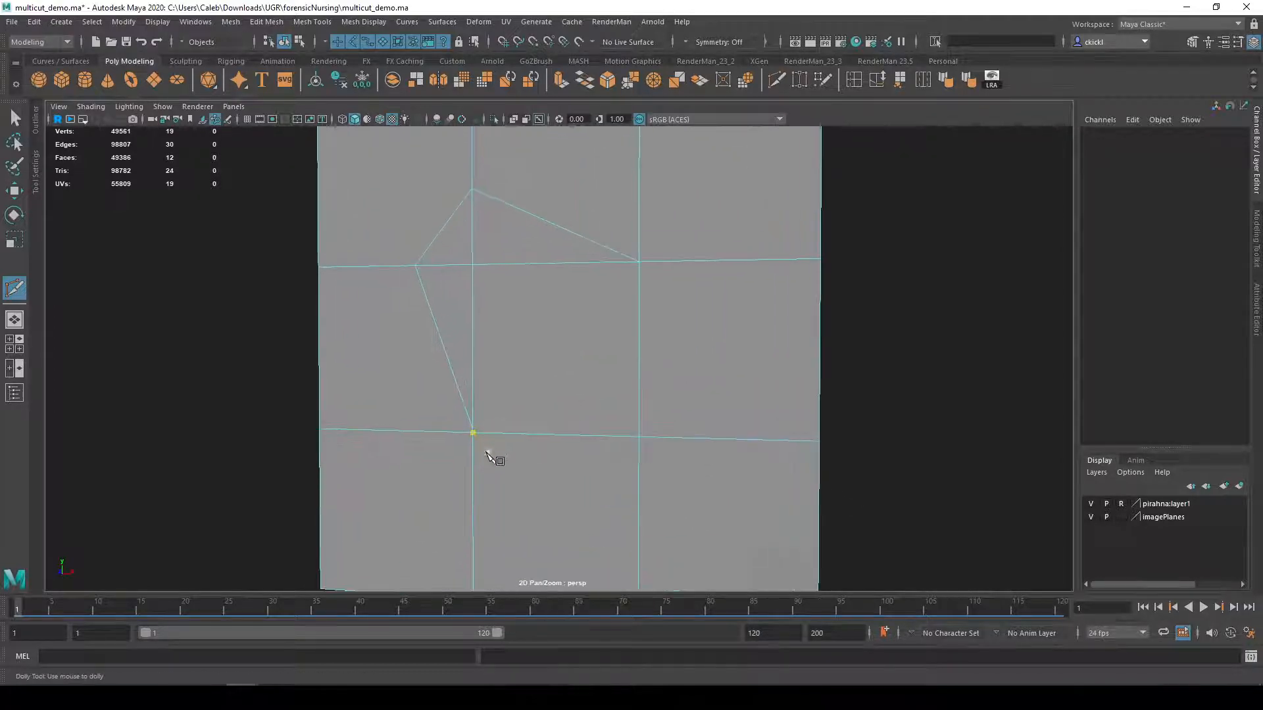
middle_click_drag(487, 453, 786, 417, "alt")
scroll(600, 454, "up", 5)
key("3")
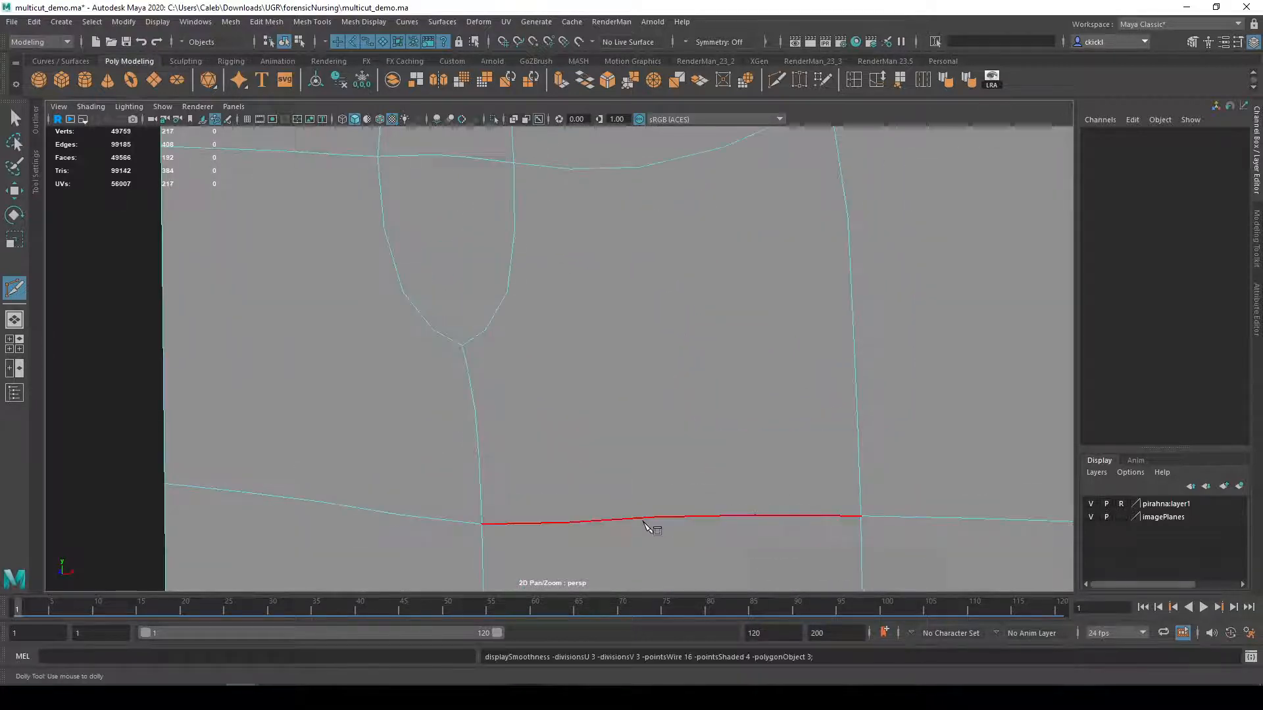
scroll(645, 524, "down", 5)
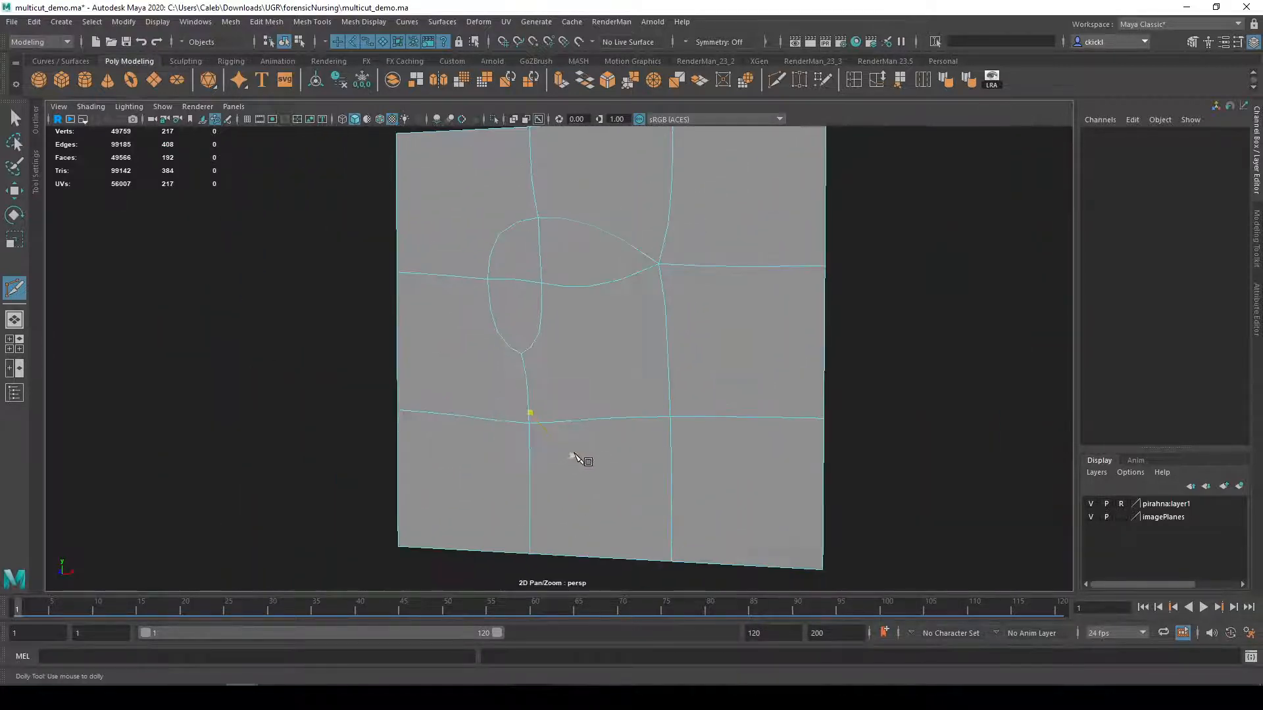
key("1")
right_click_drag(544, 416, 480, 349)
scroll(582, 492, "up", 3)
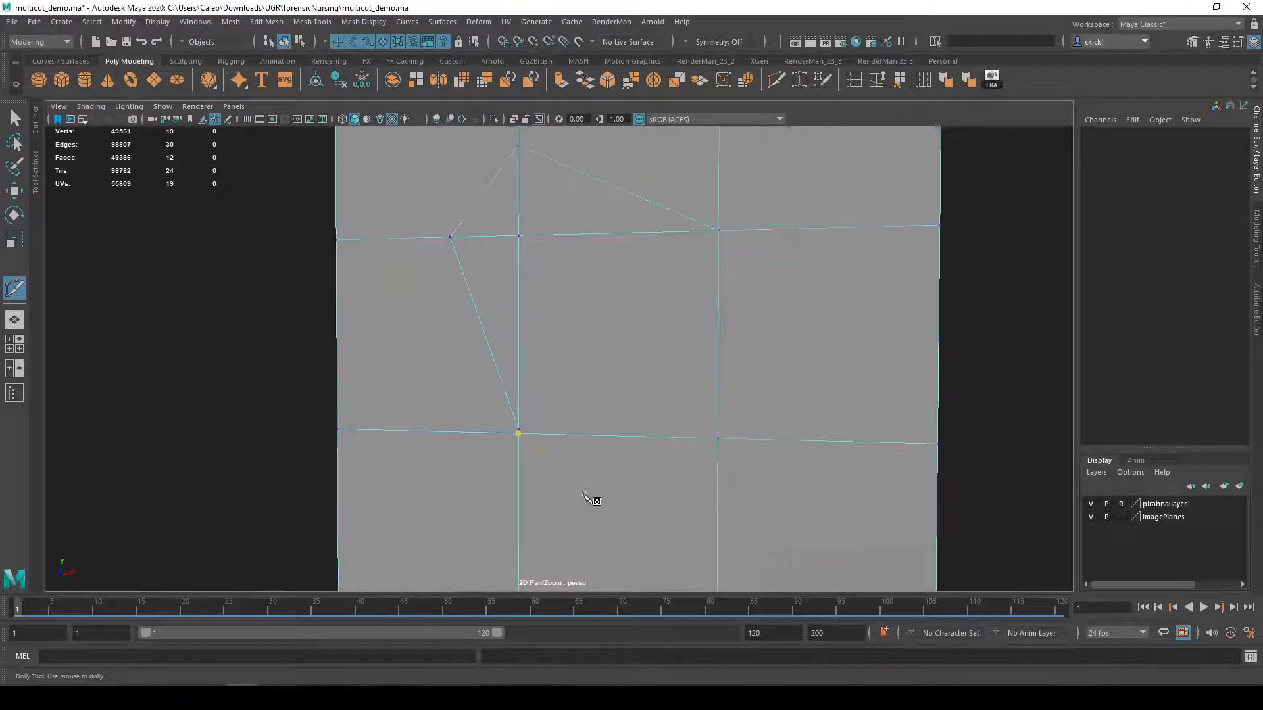
scroll(582, 492, "up", 2)
scroll(693, 480, "down", 5)
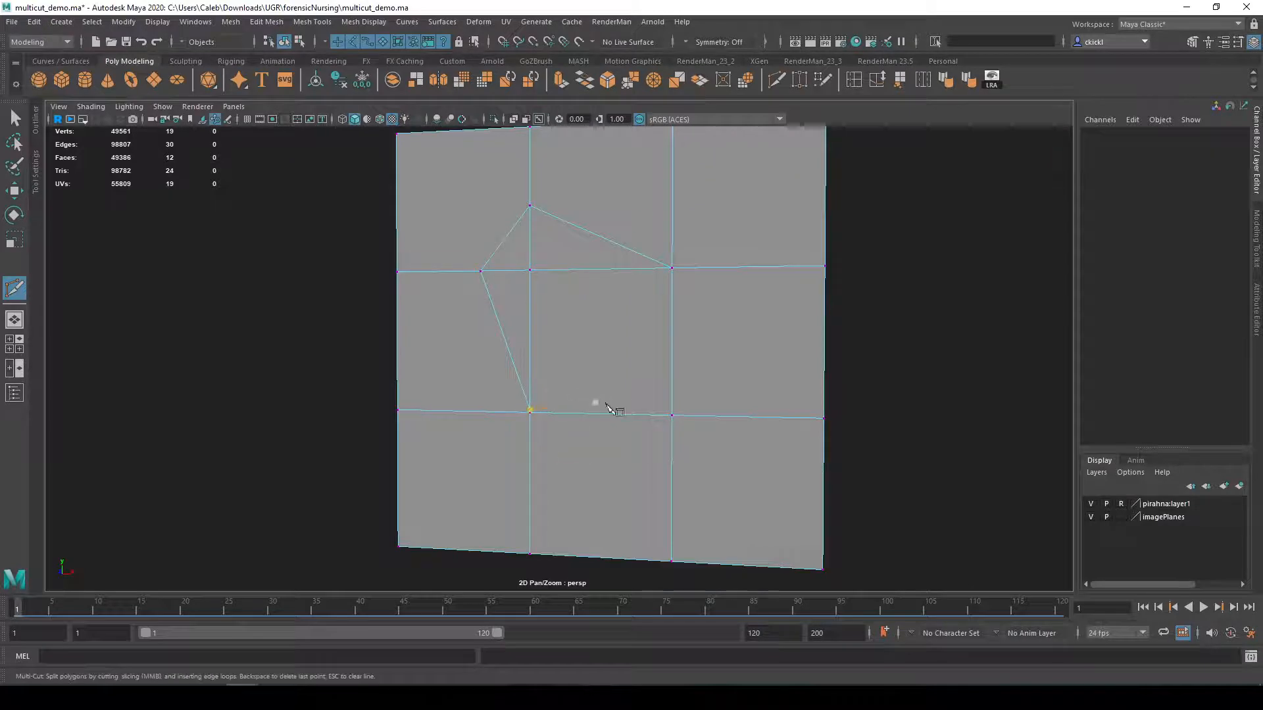
- Undo the existing cut, recut around the center face's upper-left corner to end exactly on its lower-left vertex, and undo that cut
key("ctrl+z")
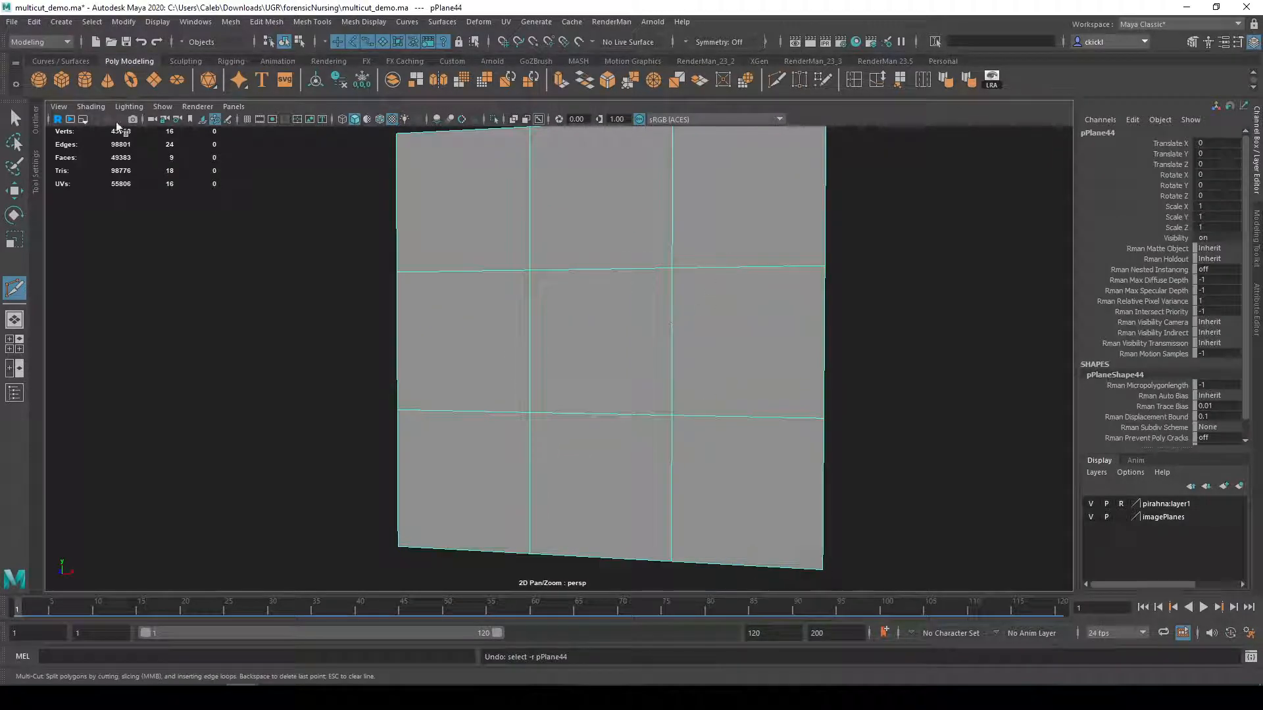
left_click(14, 288)
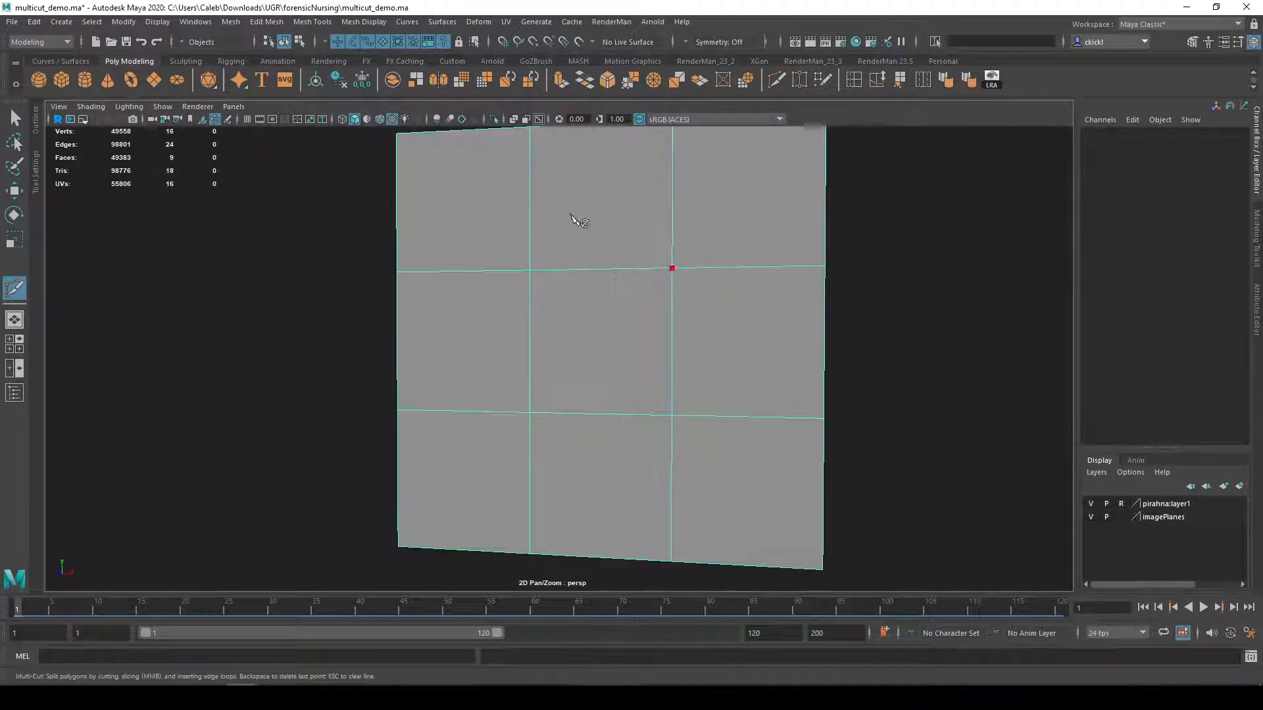
left_click(530, 205)
left_click(475, 271)
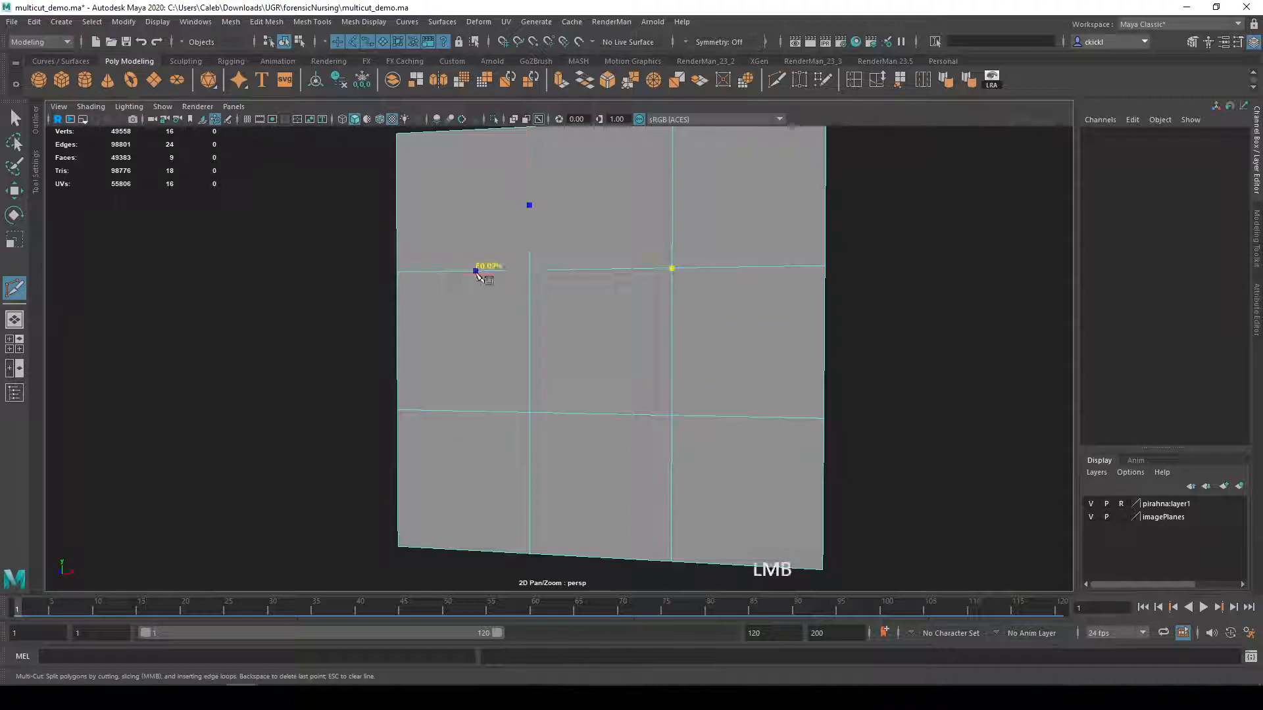
left_click(530, 372)
left_click_drag(534, 385, 537, 403)
left_click_drag(552, 413, 559, 451)
key("Escape")
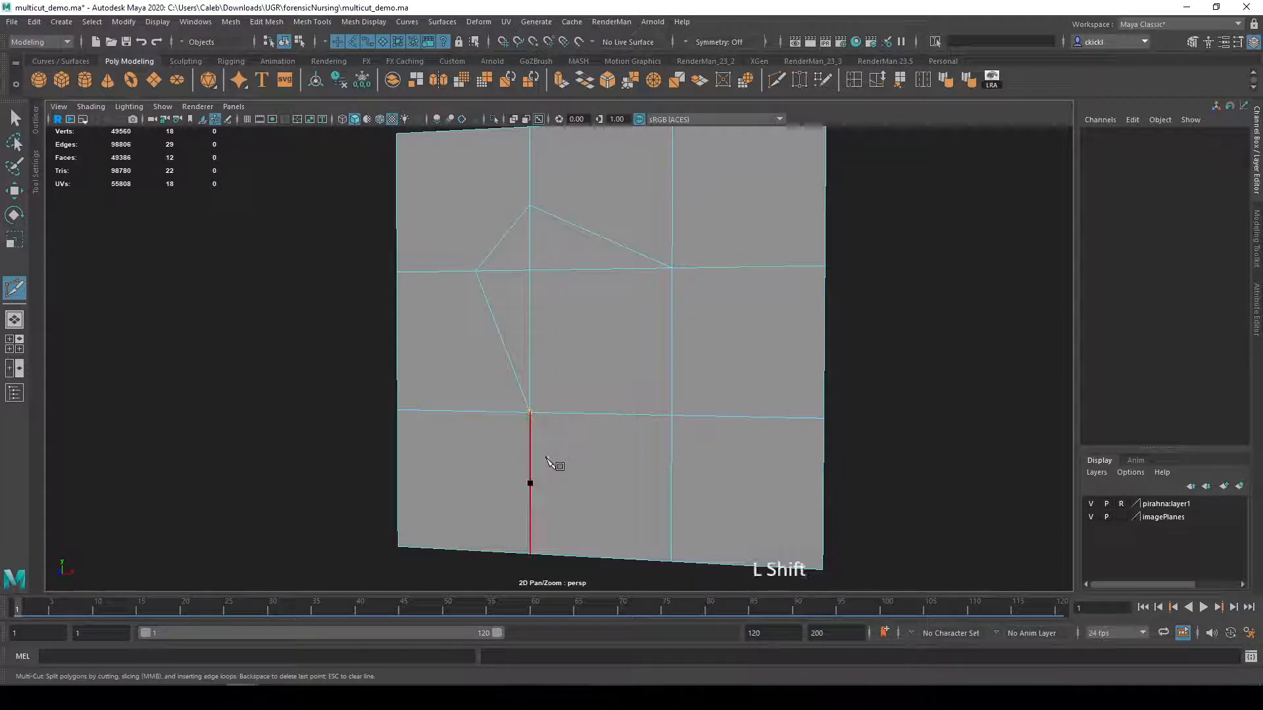
key("q")
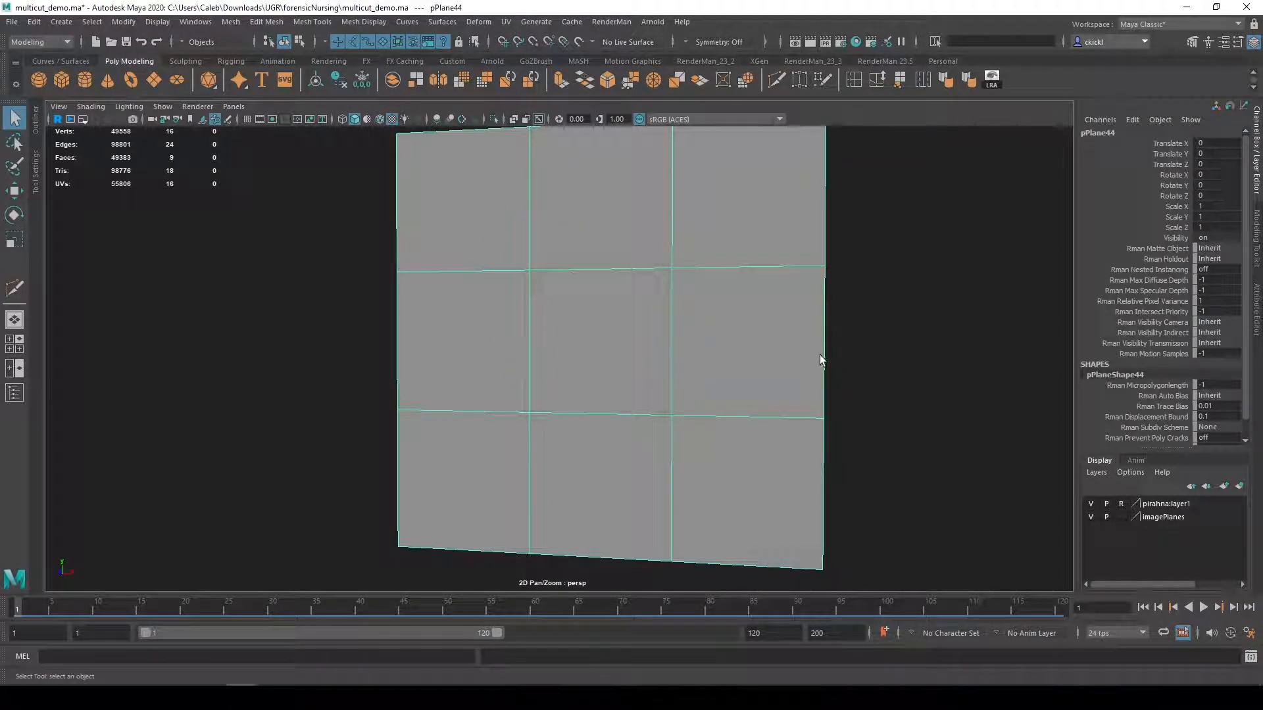
- Reselect the plane and try a Multi-Cut across the middle row from the right border to the left border, removing the left endpoint
left_click(827, 336)
left_click(808, 336)
left_click(776, 80)
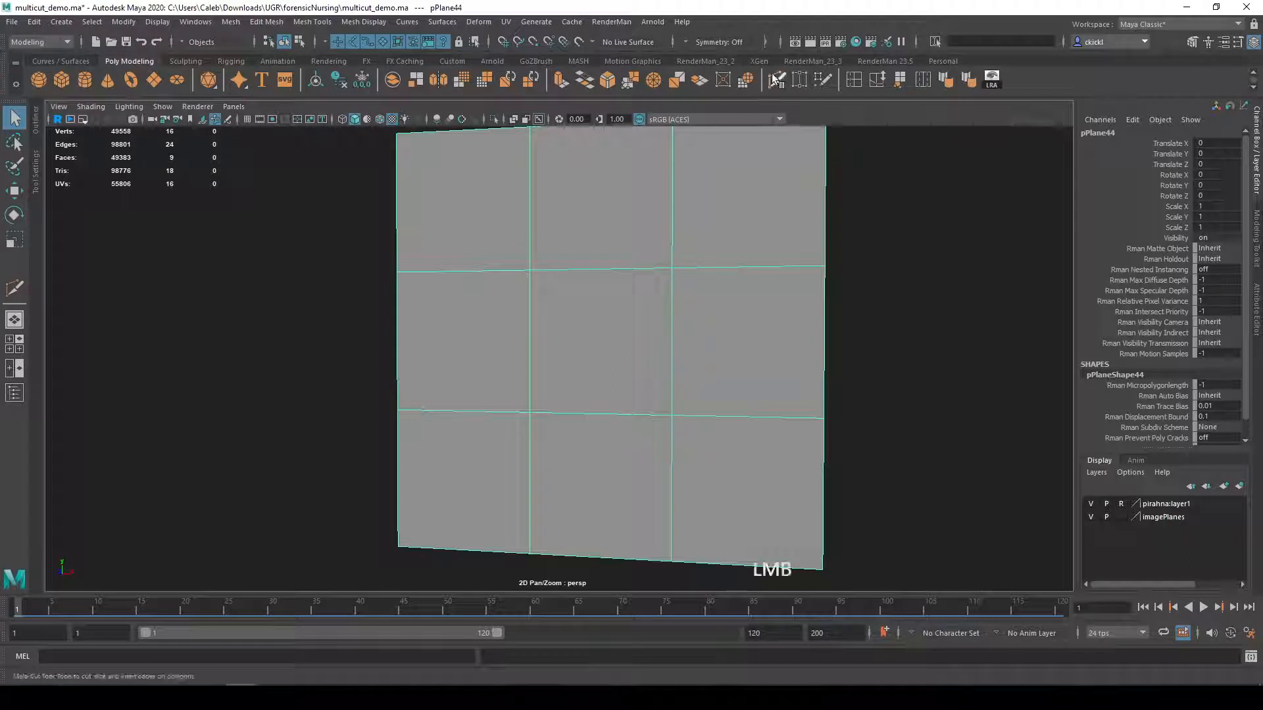
left_click(824, 396)
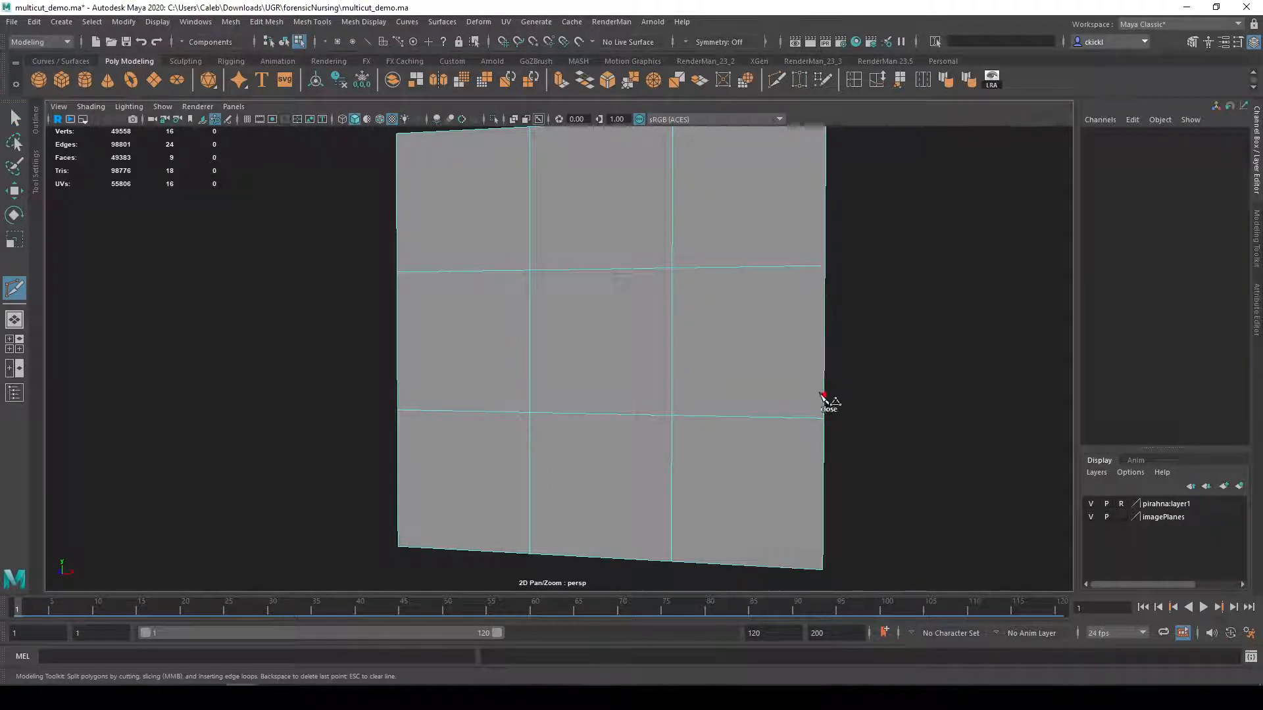
left_click(399, 387, "shift")
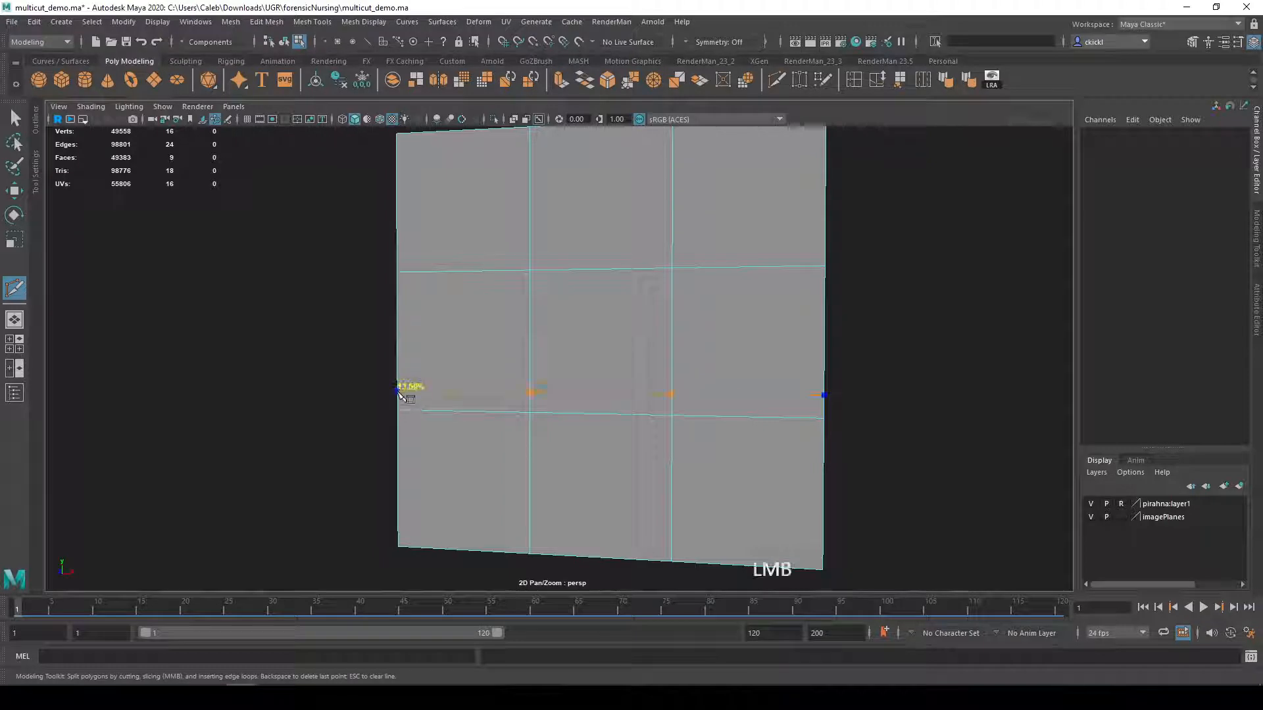
left_click_drag(397, 390, 414, 304)
key("ctrl+z")
- Multi-Cut across the middle row just above its lower edge, from the right border to a snapped point on the left border, and undo it
left_click_drag(886, 446, 697, 378, "alt")
middle_click_drag(687, 378, 626, 157, "alt")
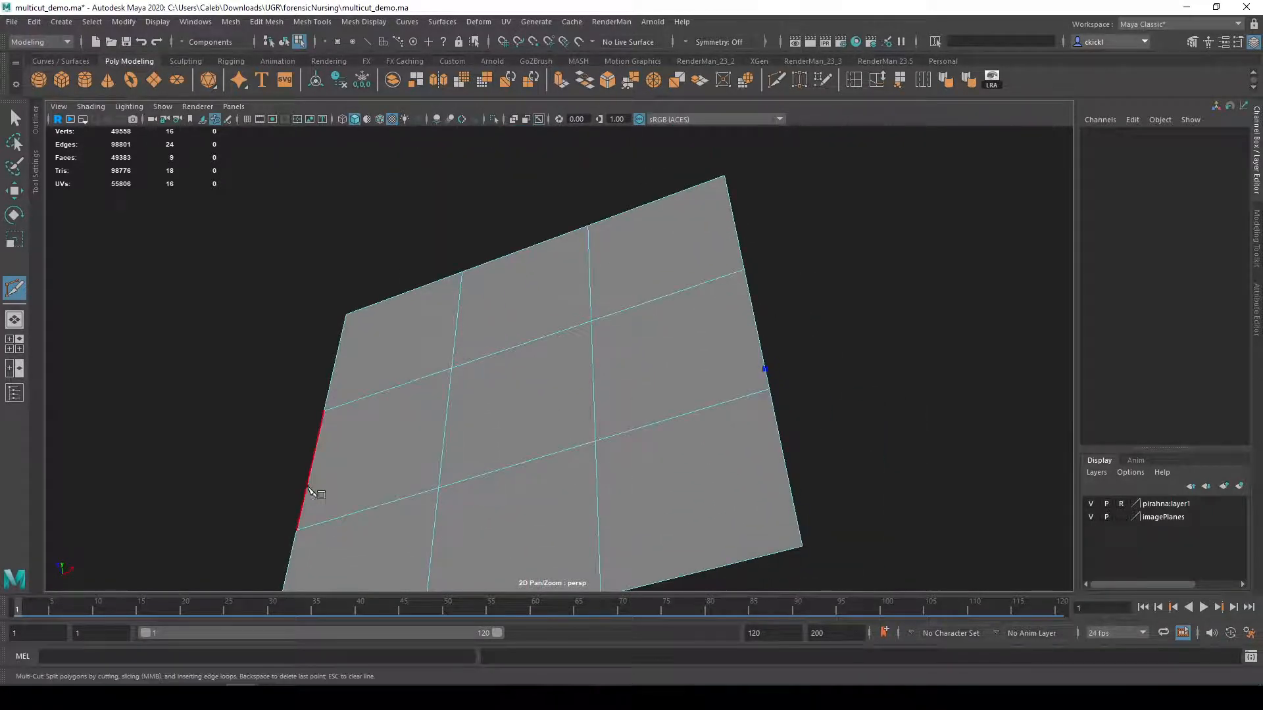
left_click_drag(549, 302, 896, 513, "alt")
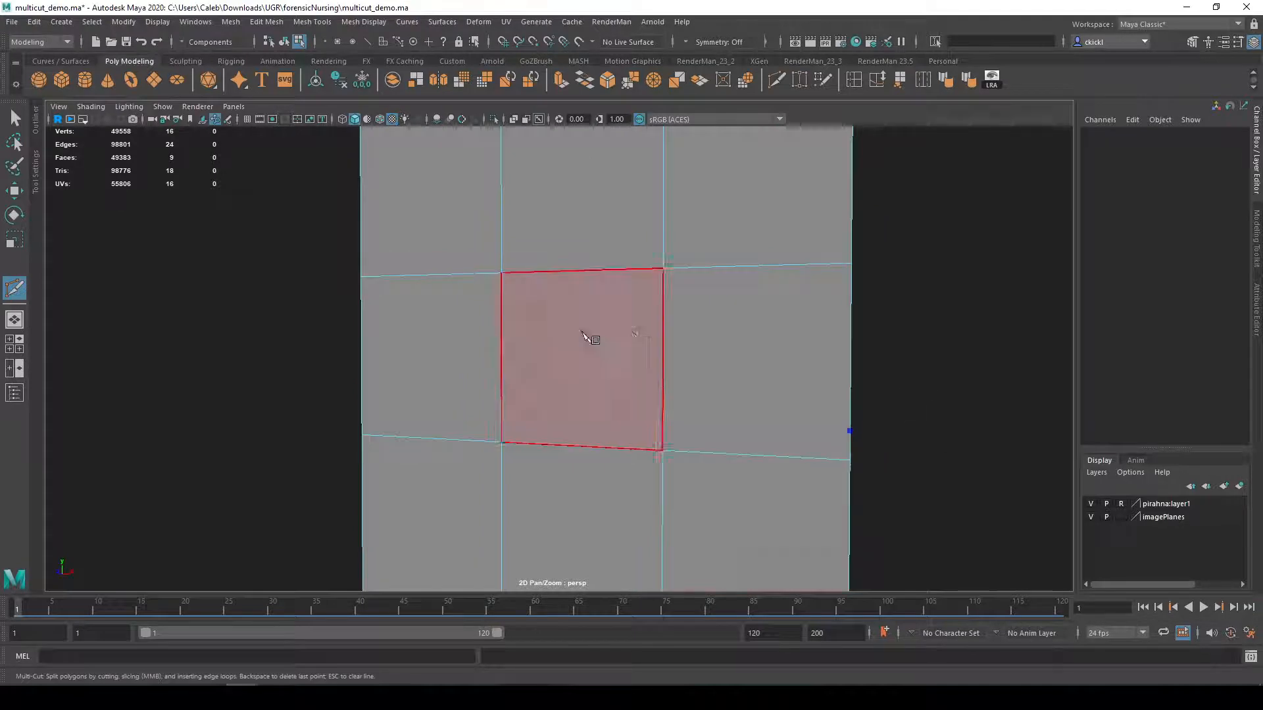
left_click_drag(860, 431, 750, 431, "alt")
middle_click_drag(800, 388, 913, 400, "alt")
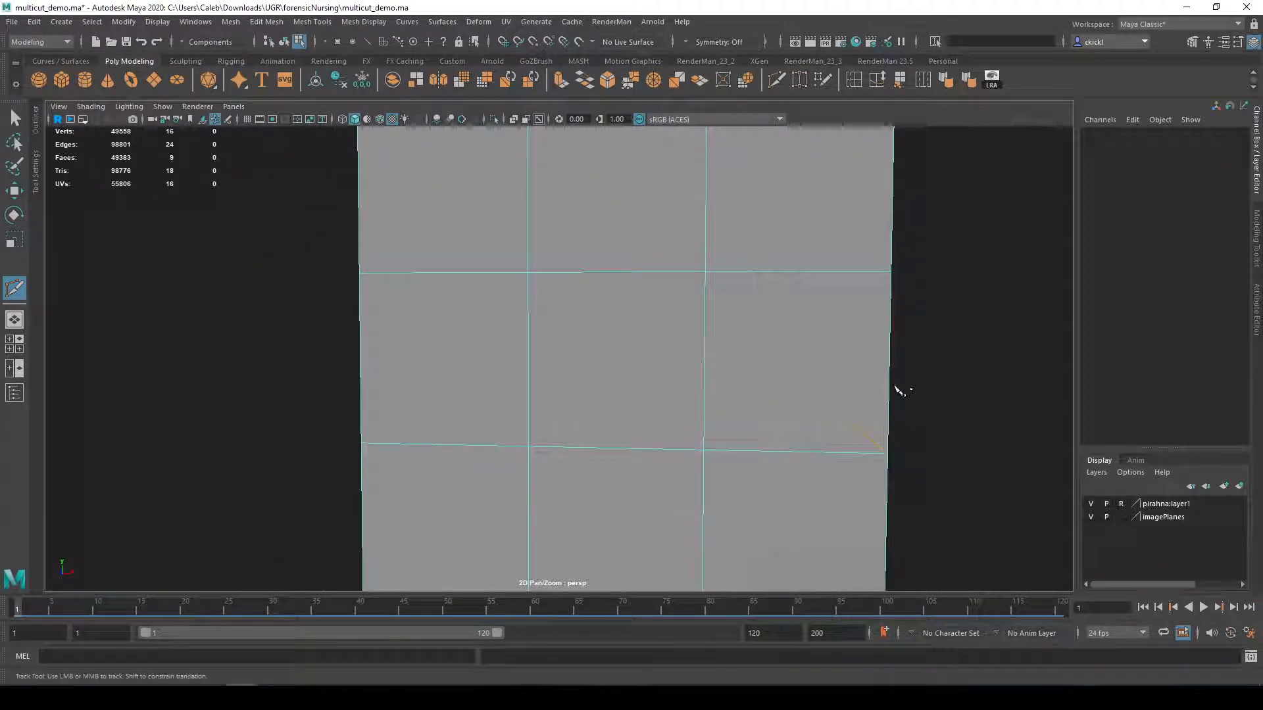
left_click_drag(891, 390, 888, 418)
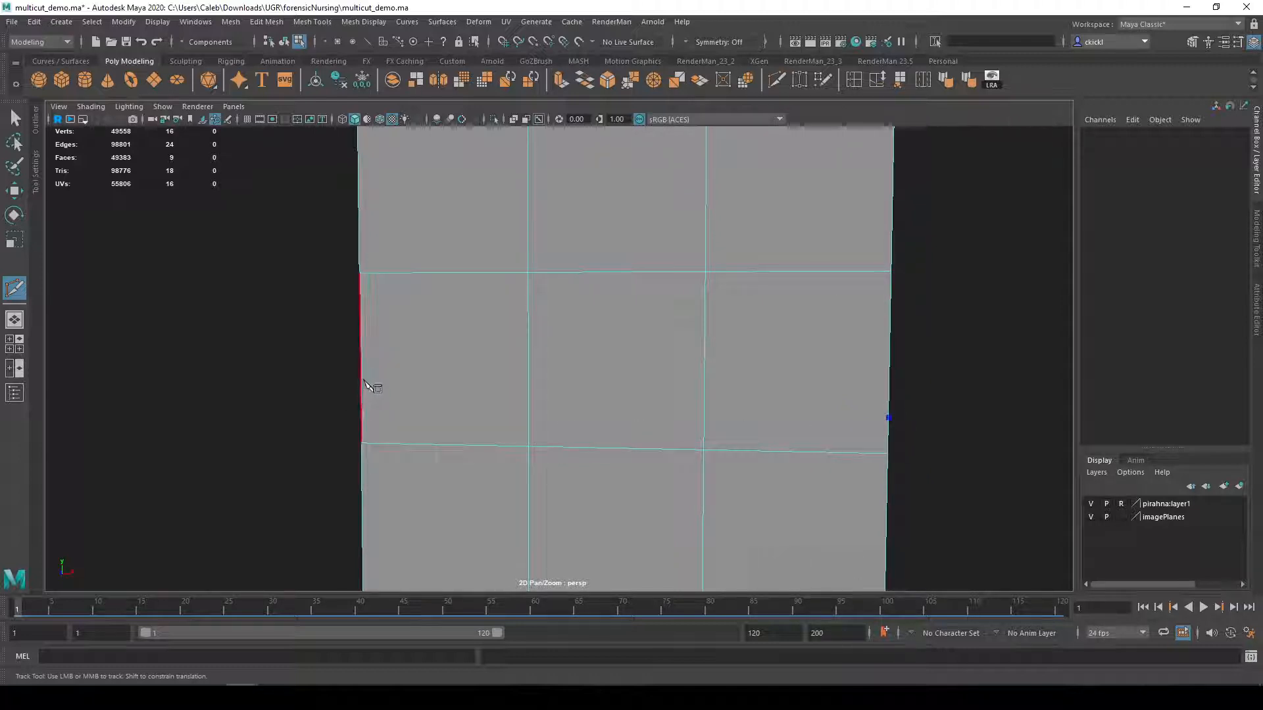
left_click_drag(363, 366, 362, 410, "shift")
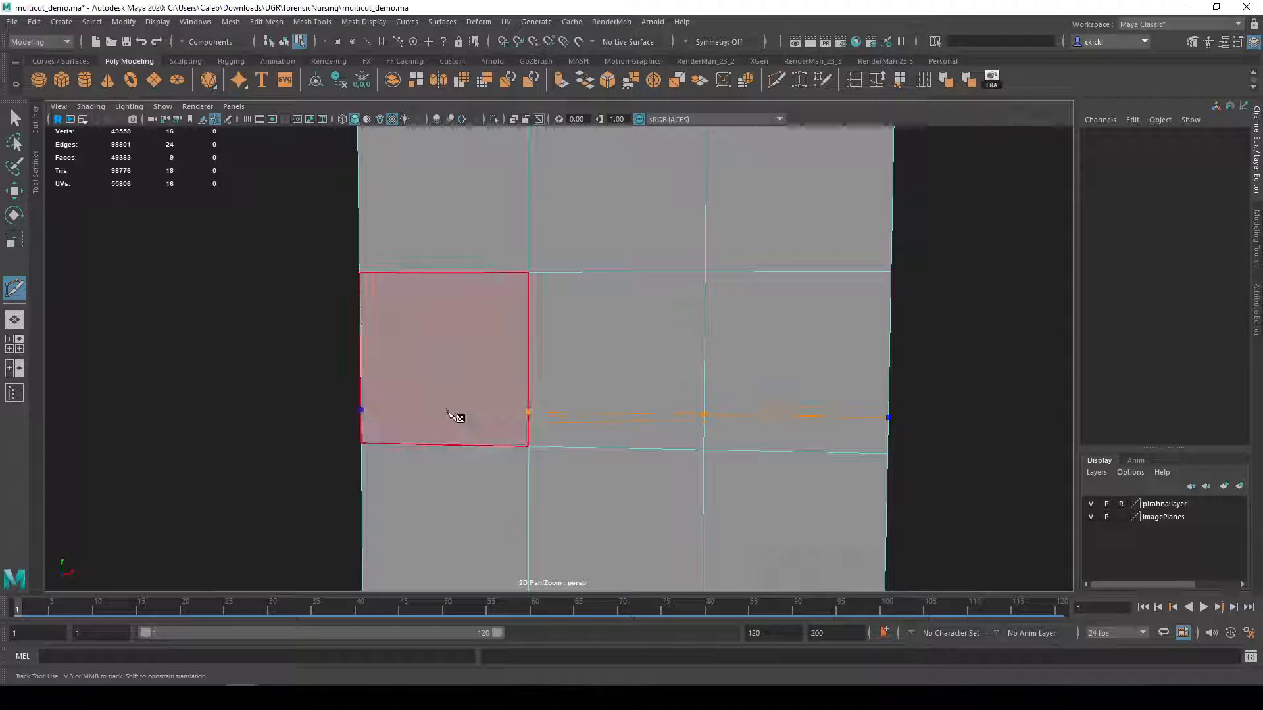
right_click(876, 435)
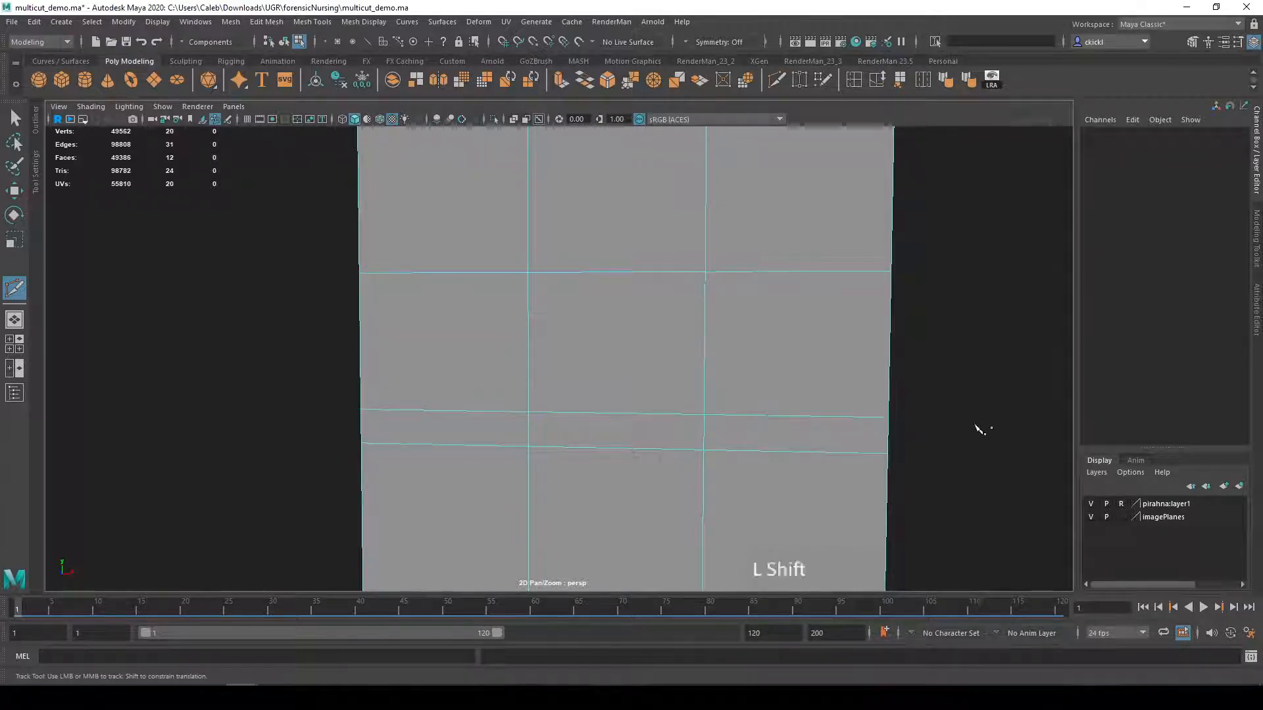
key("ctrl+z")
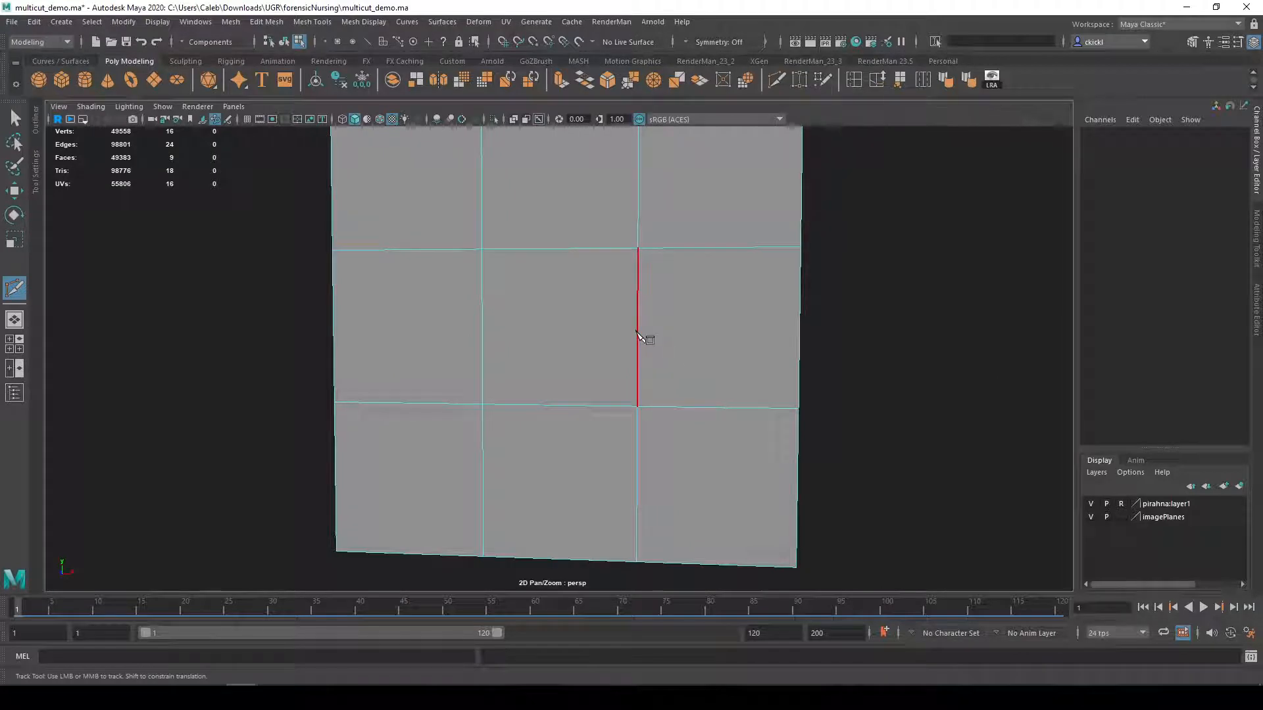
- Cut from the center face's lower-right vertex through the middle-right face's interior and across its upper edge, and undo the cut
left_click(637, 406)
left_click(700, 318)
left_click(679, 248)
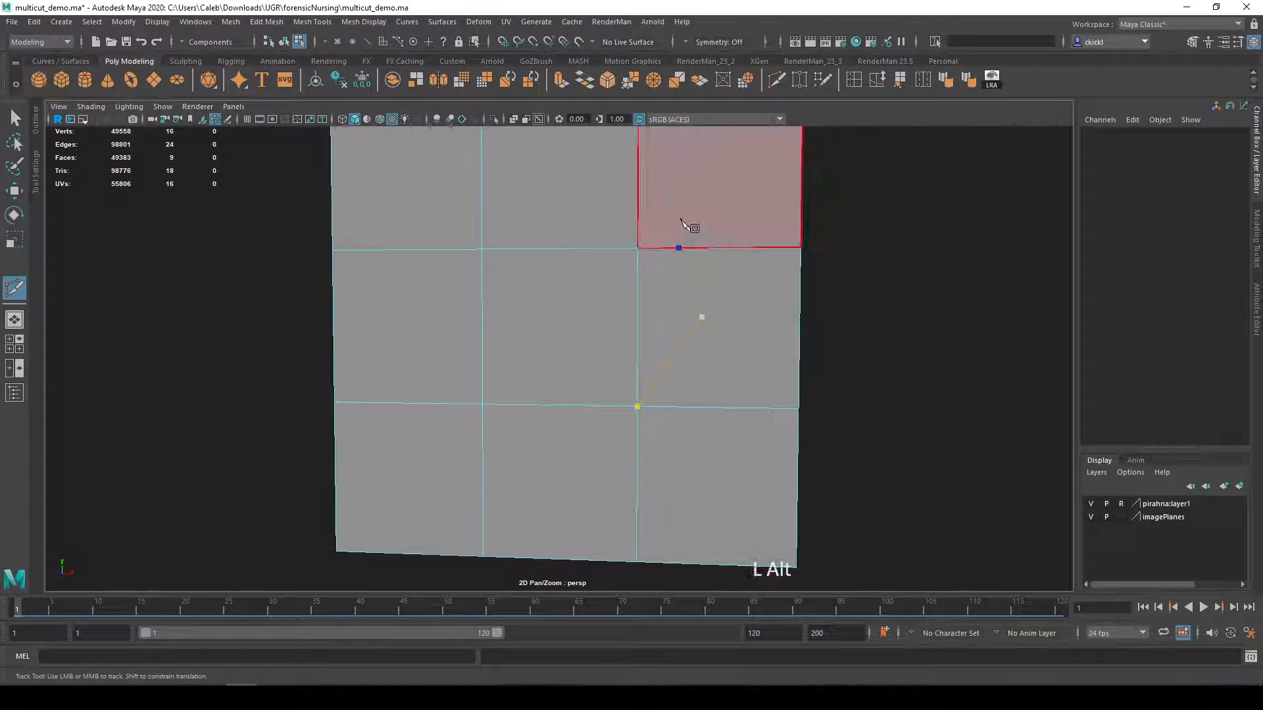
middle_click_drag(679, 220, 685, 312, "alt")
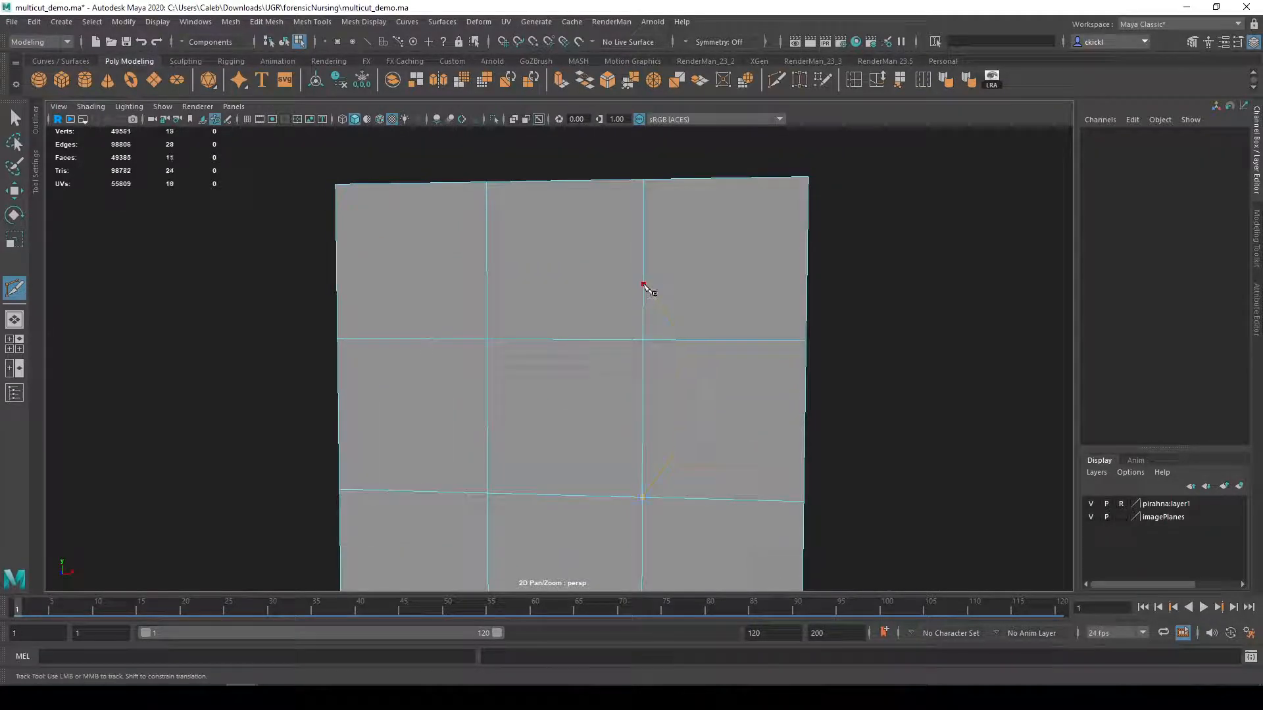
key("ctrl+z")
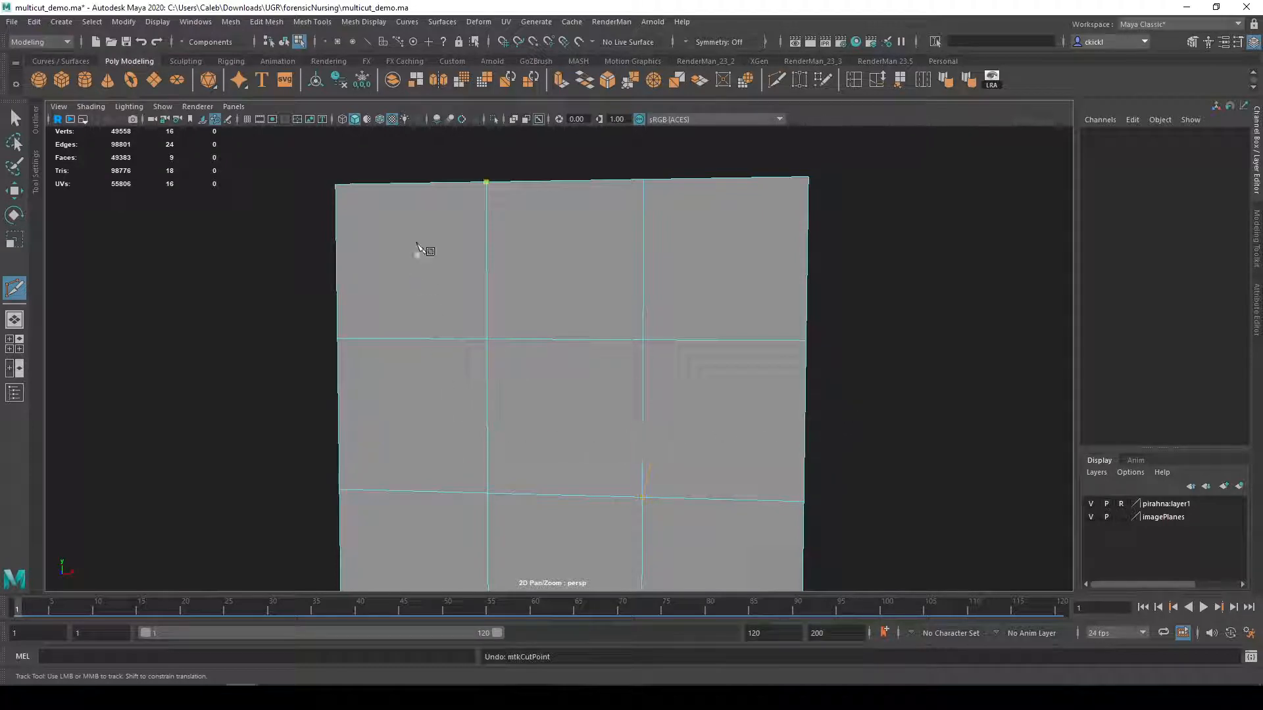
- Insert a freely placed edge loop across the plane's middle row with Multi-Cut, and undo it
scroll(494, 543, "down", 2)
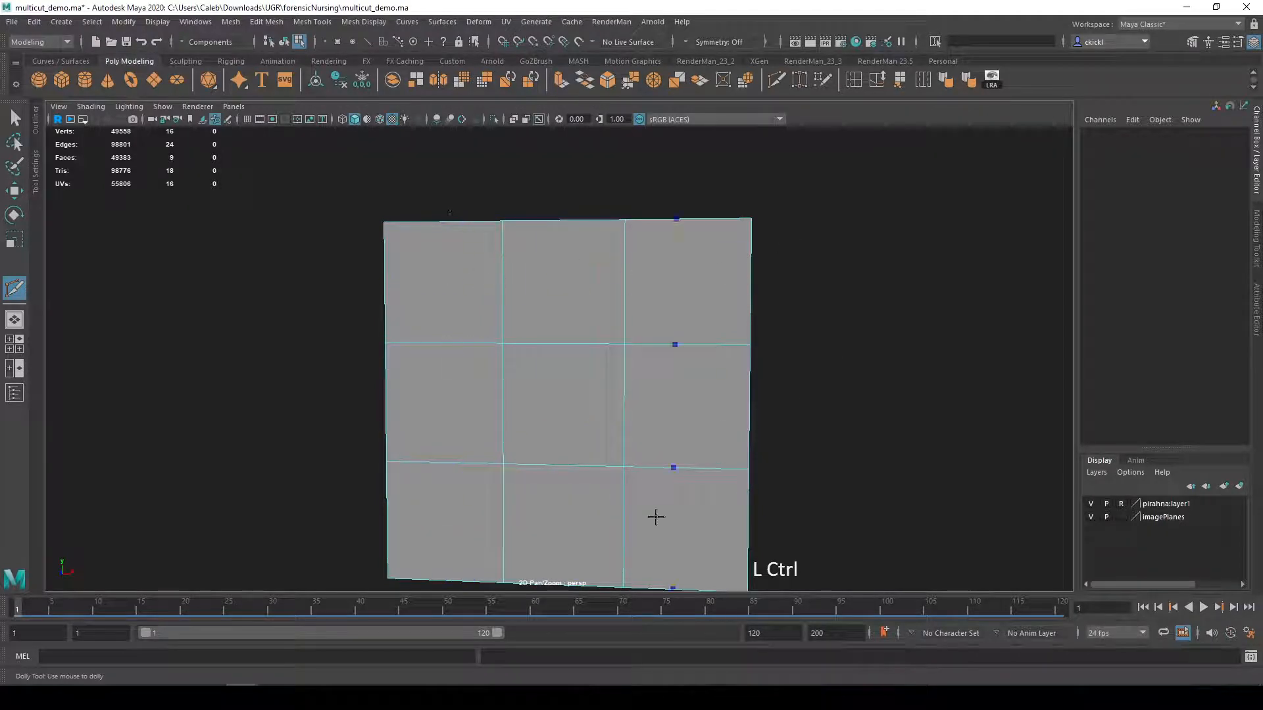
left_click(625, 403, "ctrl")
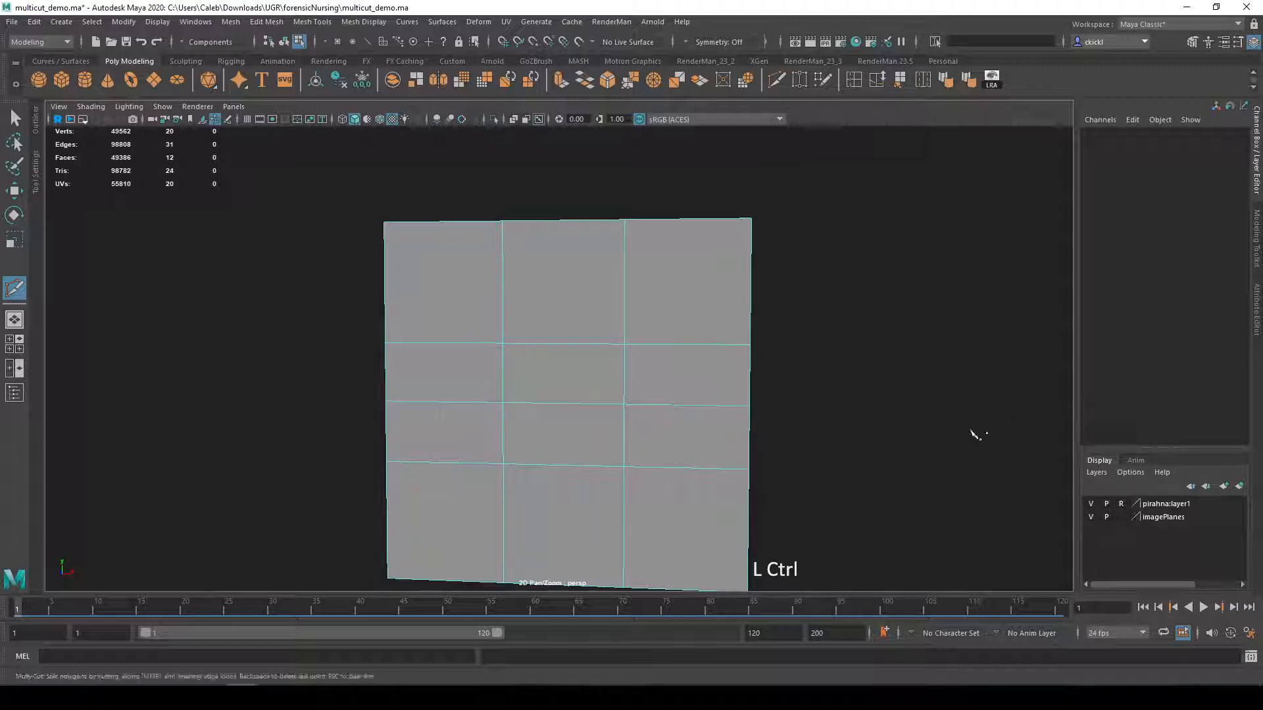
key("ctrl+z")
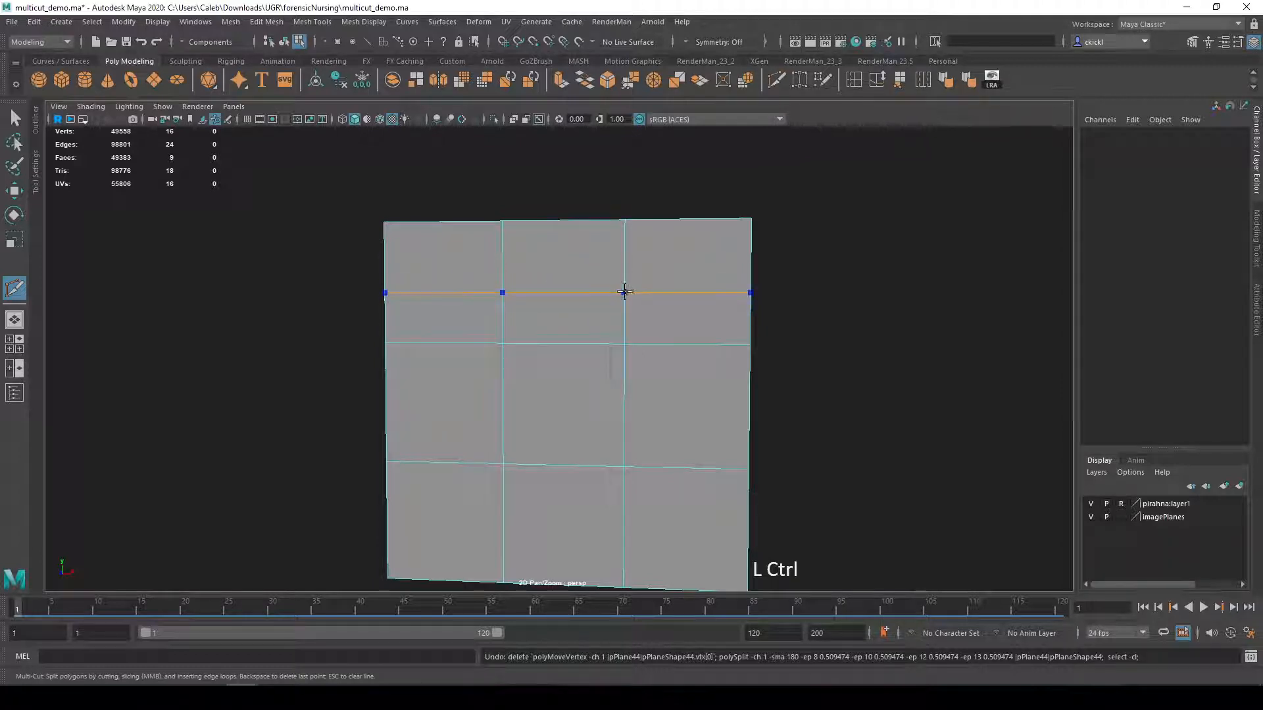
- Insert centered edge loops through the plane's top and middle rows, and undo them
middle_click(627, 283, "ctrl")
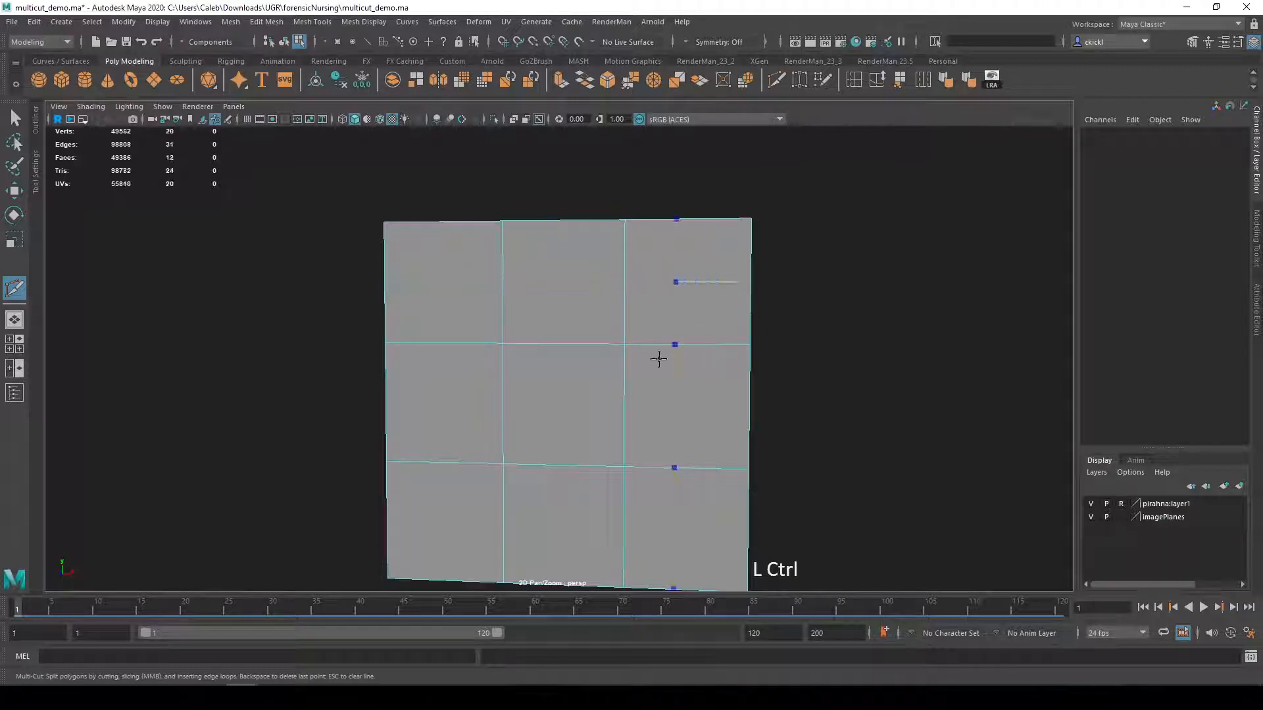
middle_click(618, 408, "ctrl")
middle_click_drag(614, 424, 564, 407, "ctrl")
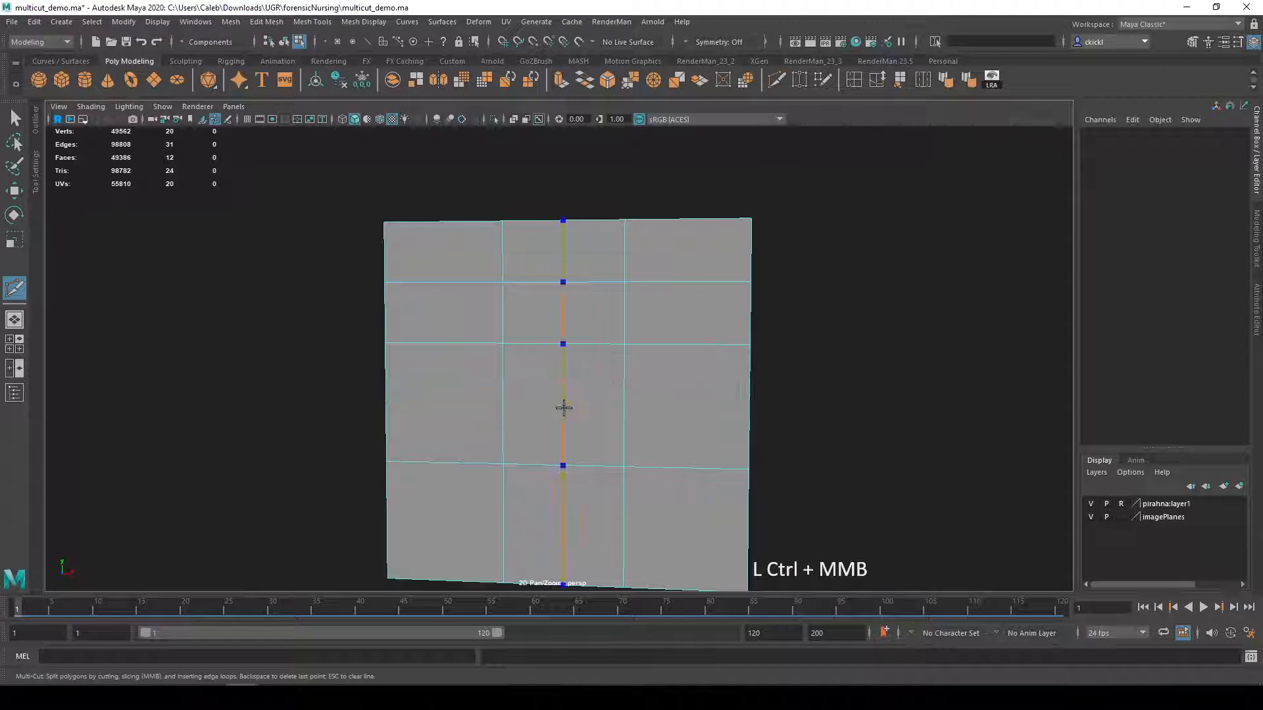
middle_click_drag(459, 411, 704, 413, "ctrl")
middle_click_drag(554, 403, 769, 428, "ctrl")
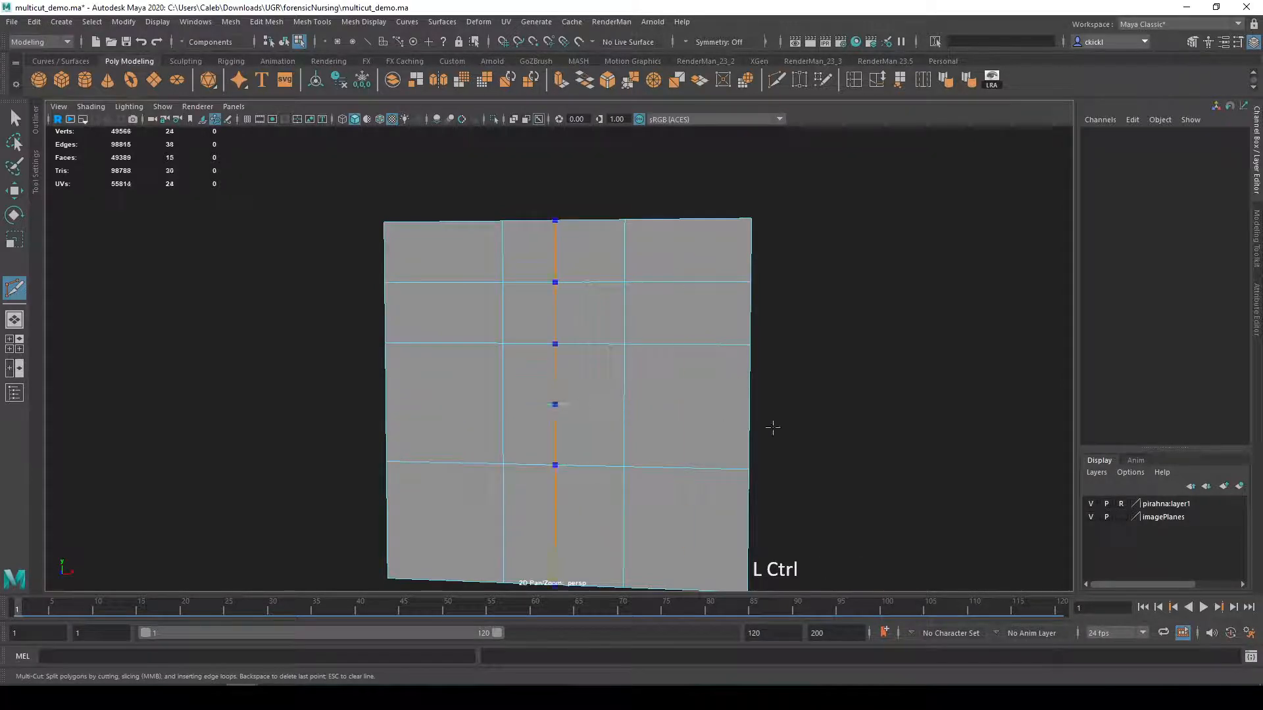
key("ctrl+z")
- Insert centered edge loops vertically through the plane's center column and horizontally through its middle row
left_click_drag(757, 413, 697, 447, "alt")
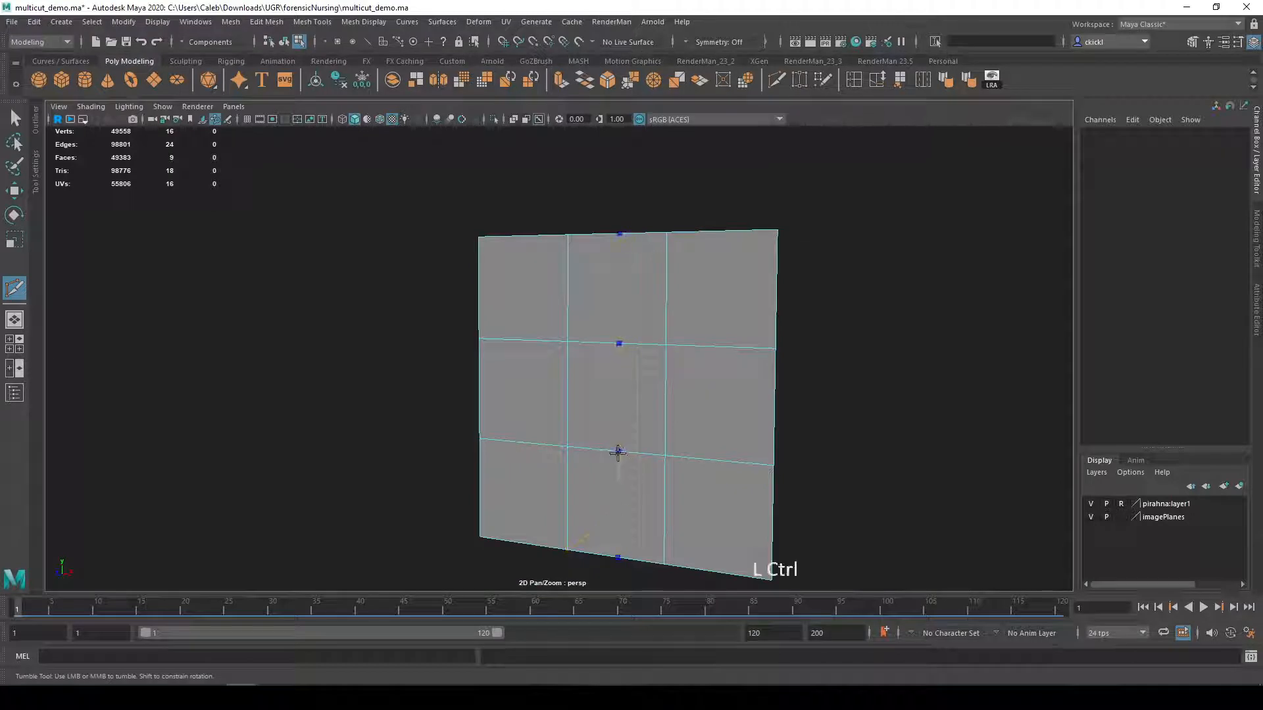
middle_click_drag(618, 452, 615, 452, "ctrl")
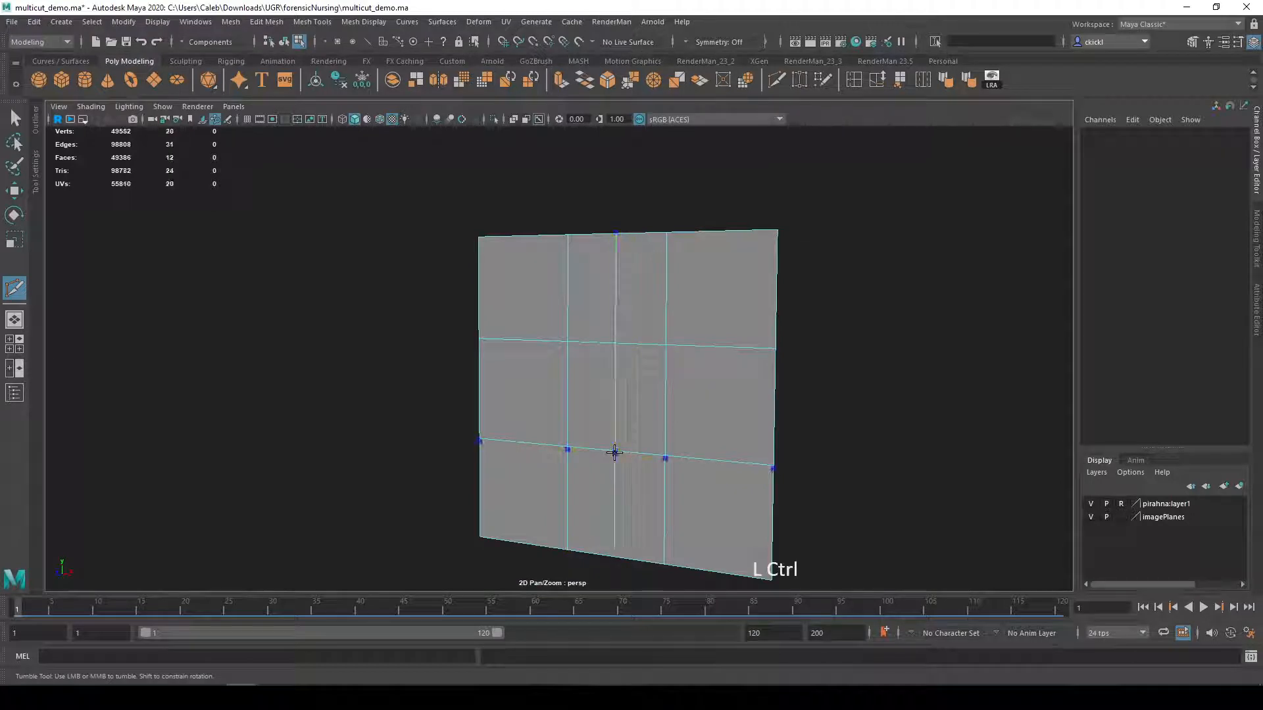
middle_click_drag(661, 397, 663, 395, "ctrl")
scroll(749, 456, "down", 3)
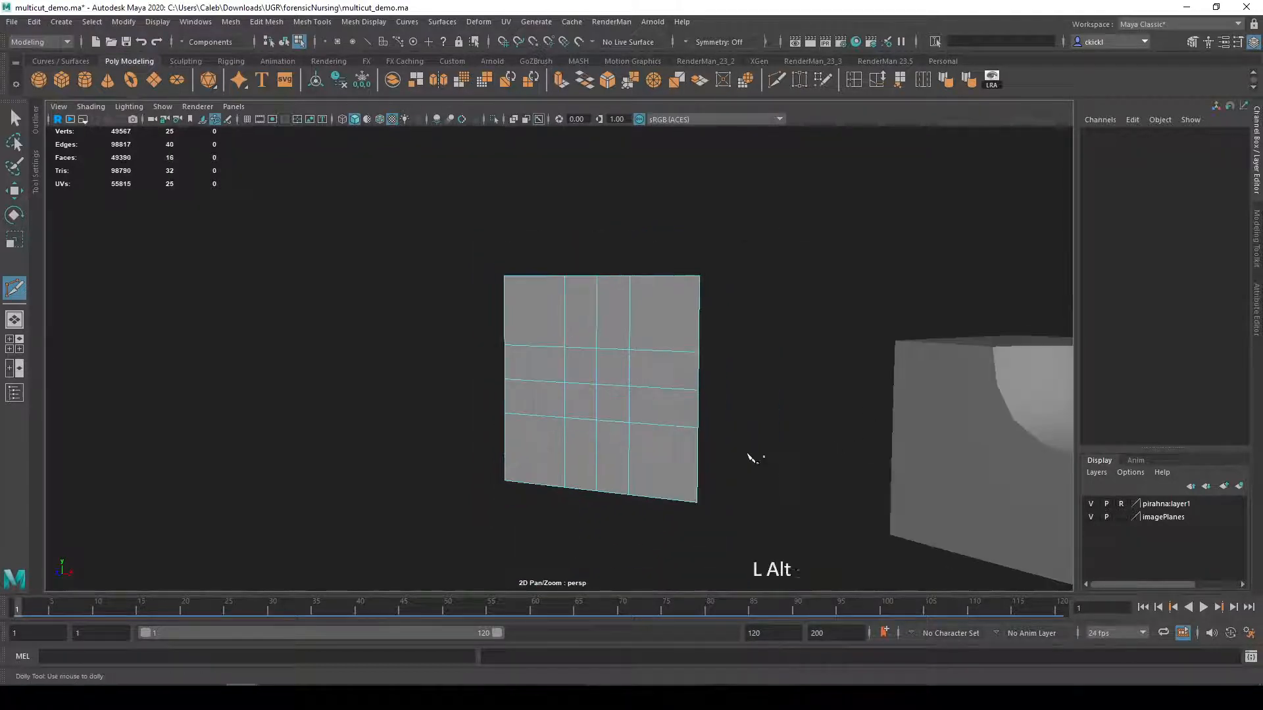
left_click_drag(749, 456, 776, 460, "alt")
scroll(575, 443, "up", 5)
middle_click_drag(574, 443, 761, 442, "alt")
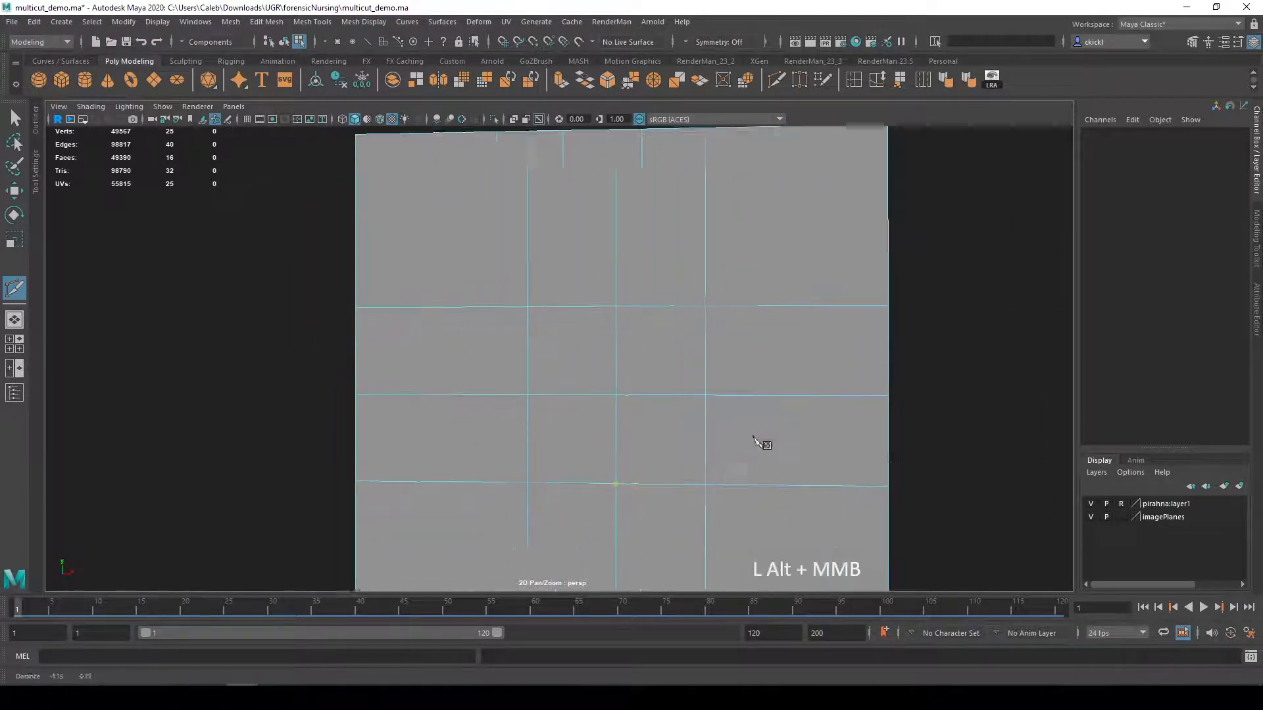
- Examine the faces around the neighboring cube's rounded corner recess with Multi-Cut active, in smooth preview and unsmoothed display
left_click_drag(761, 443, 663, 476, "alt")
scroll(753, 476, "down", 3)
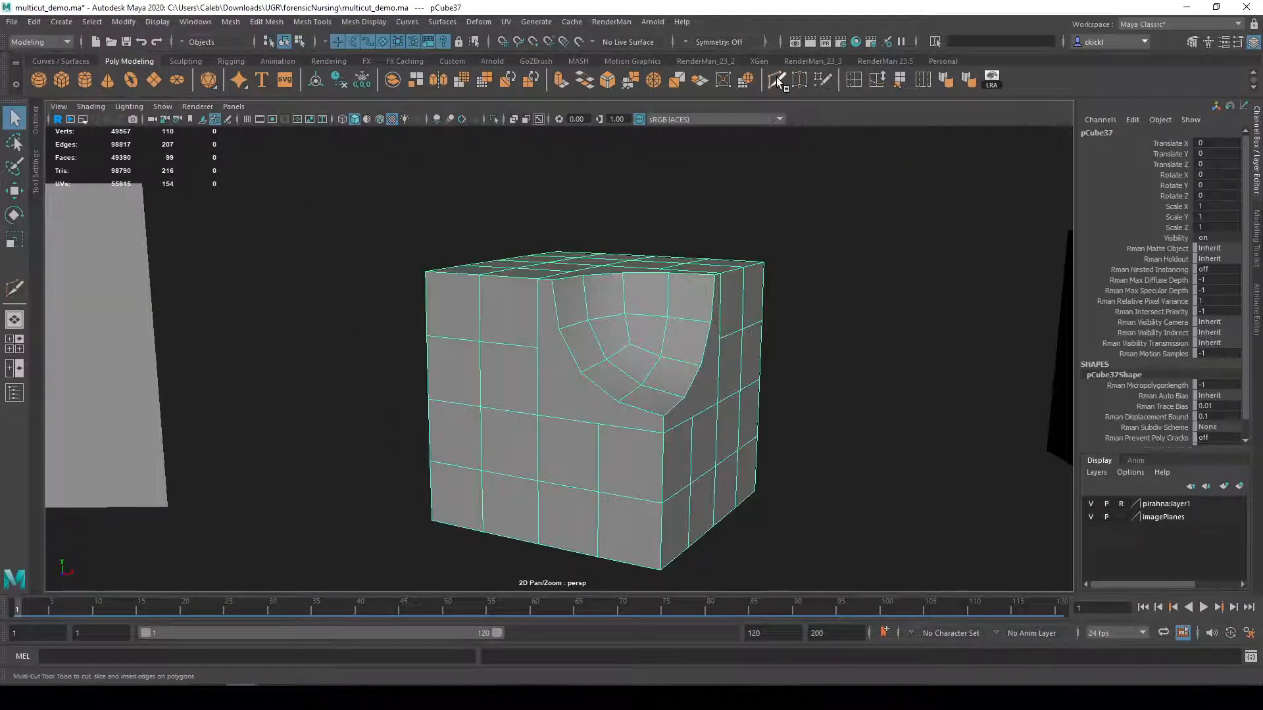
left_click_drag(513, 421, 530, 432, "alt")
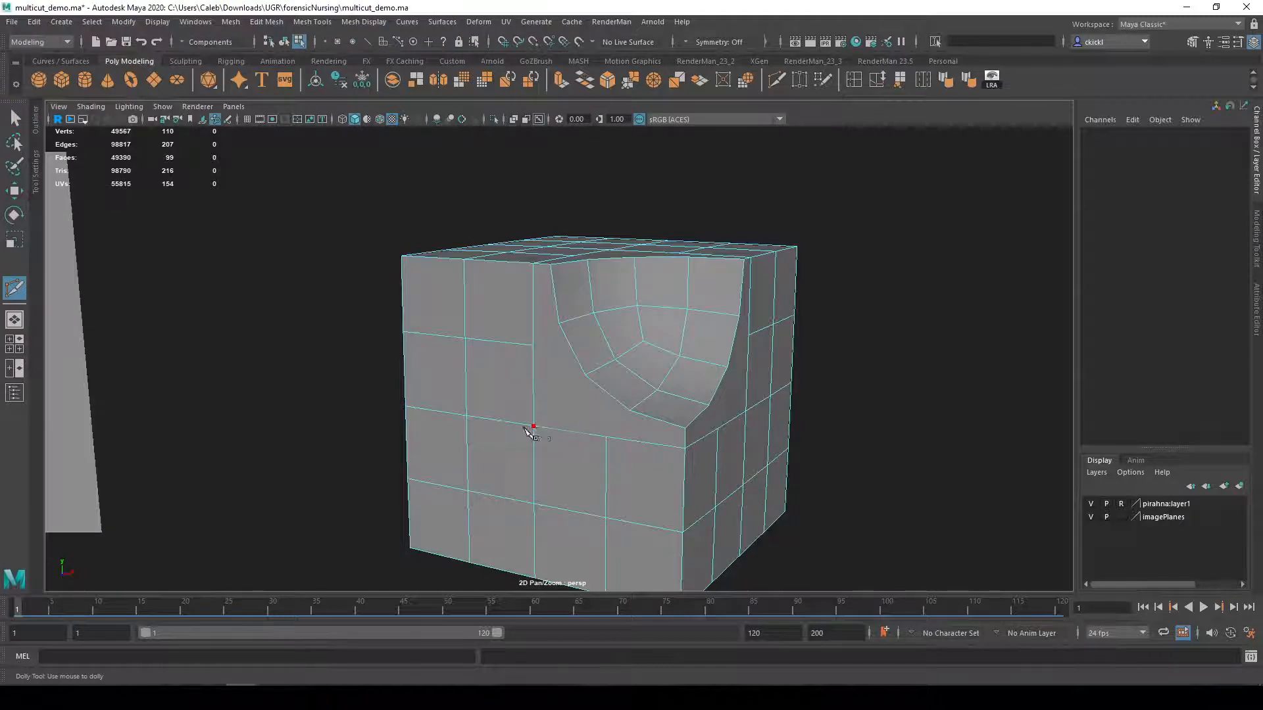
scroll(526, 430, "up", 4)
middle_click_drag(559, 471, 583, 361, "alt")
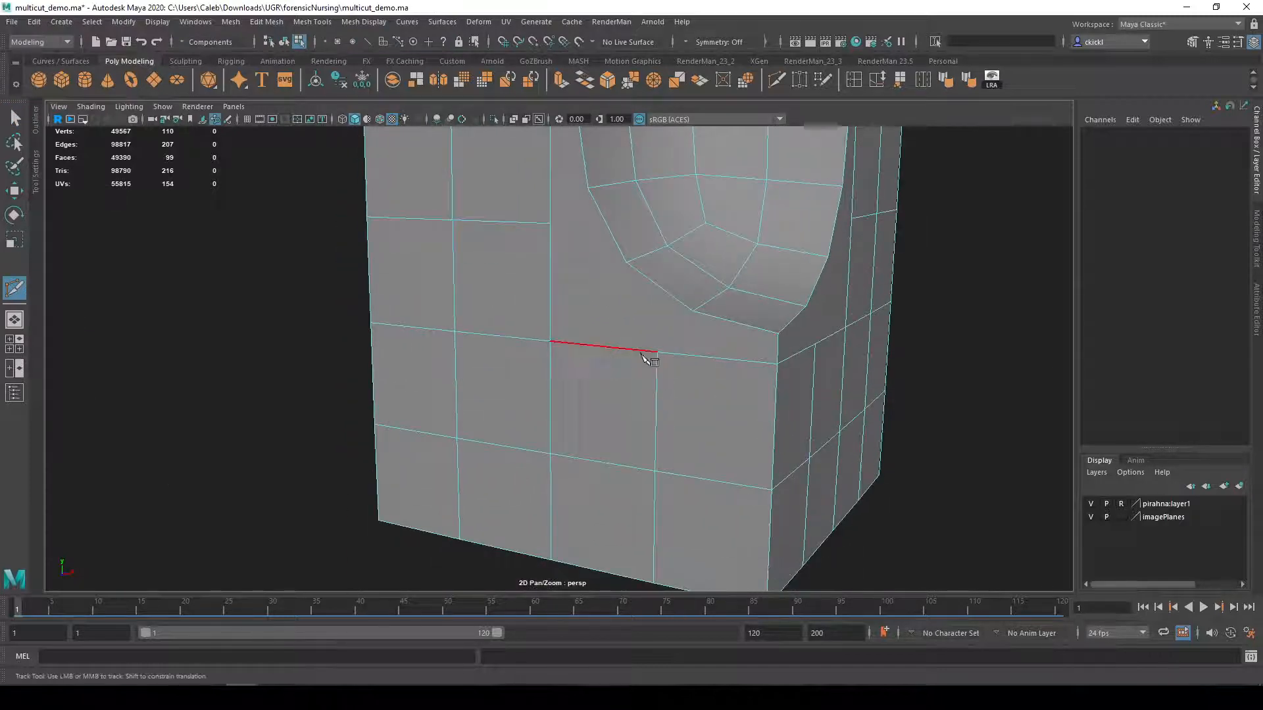
scroll(641, 355, "down", 4)
left_click_drag(649, 366, 618, 387, "alt")
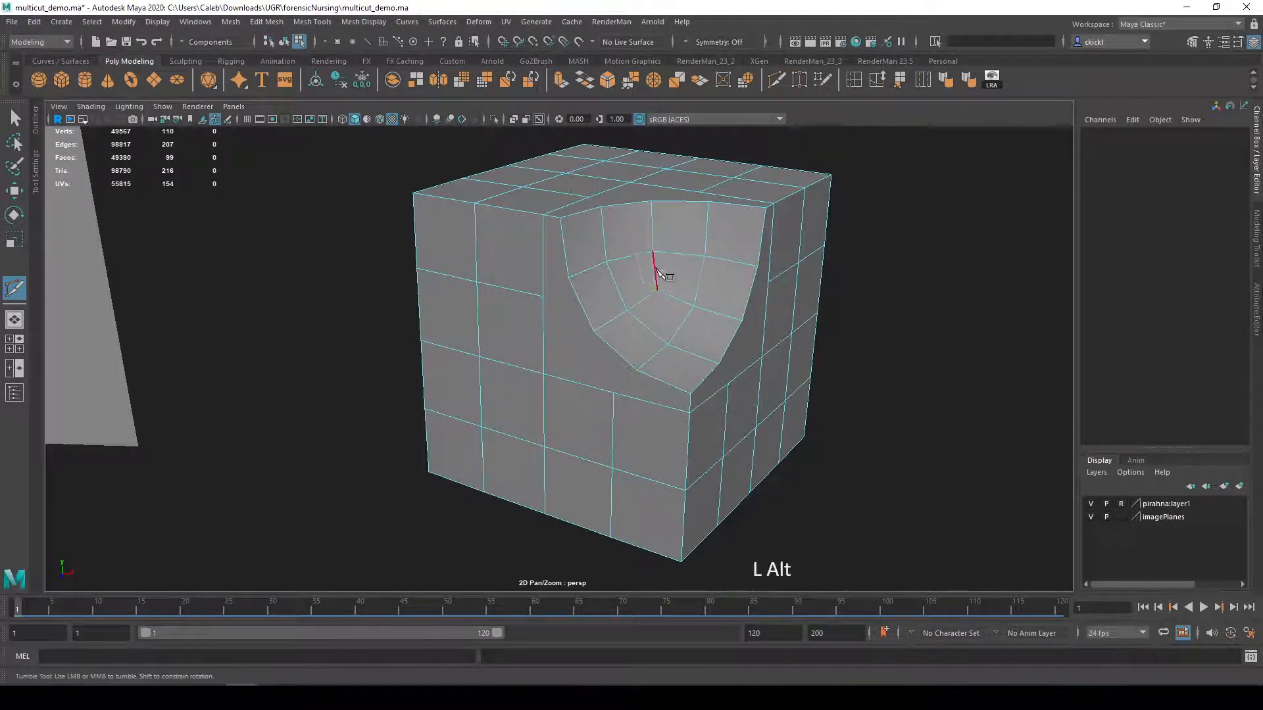
left_click_drag(658, 271, 688, 301, "alt")
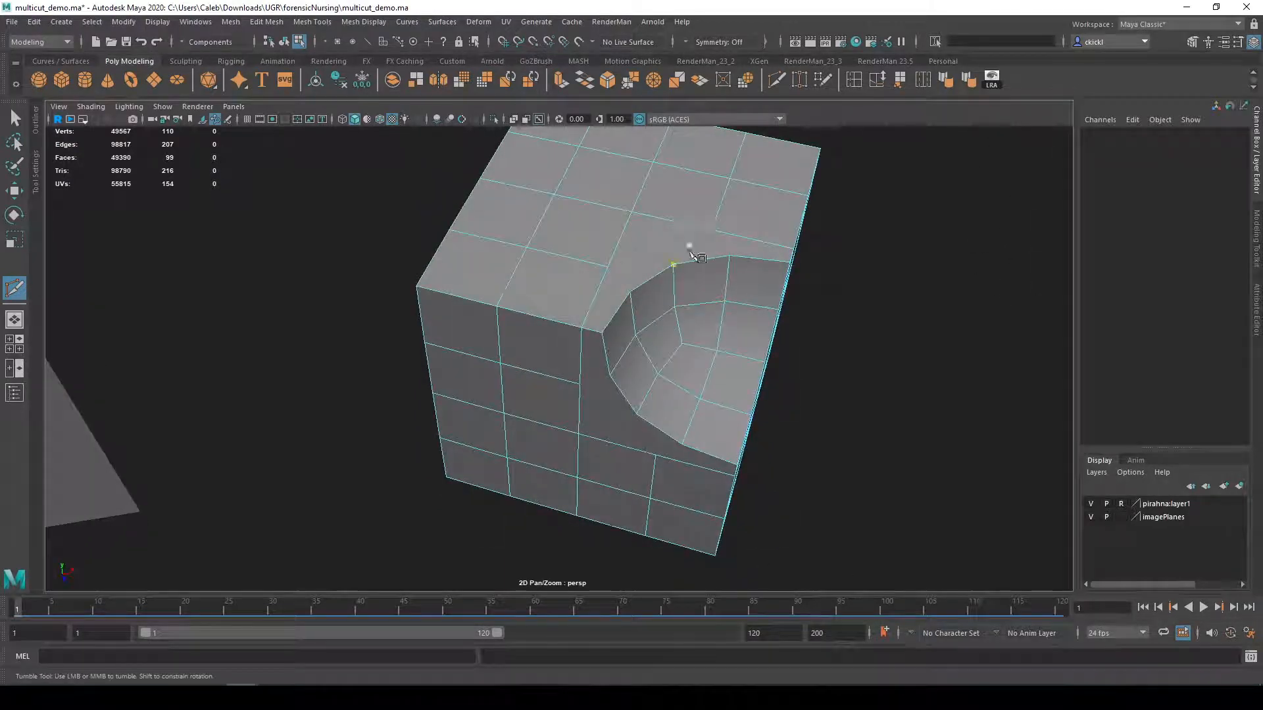
left_click_drag(754, 247, 713, 203, "alt")
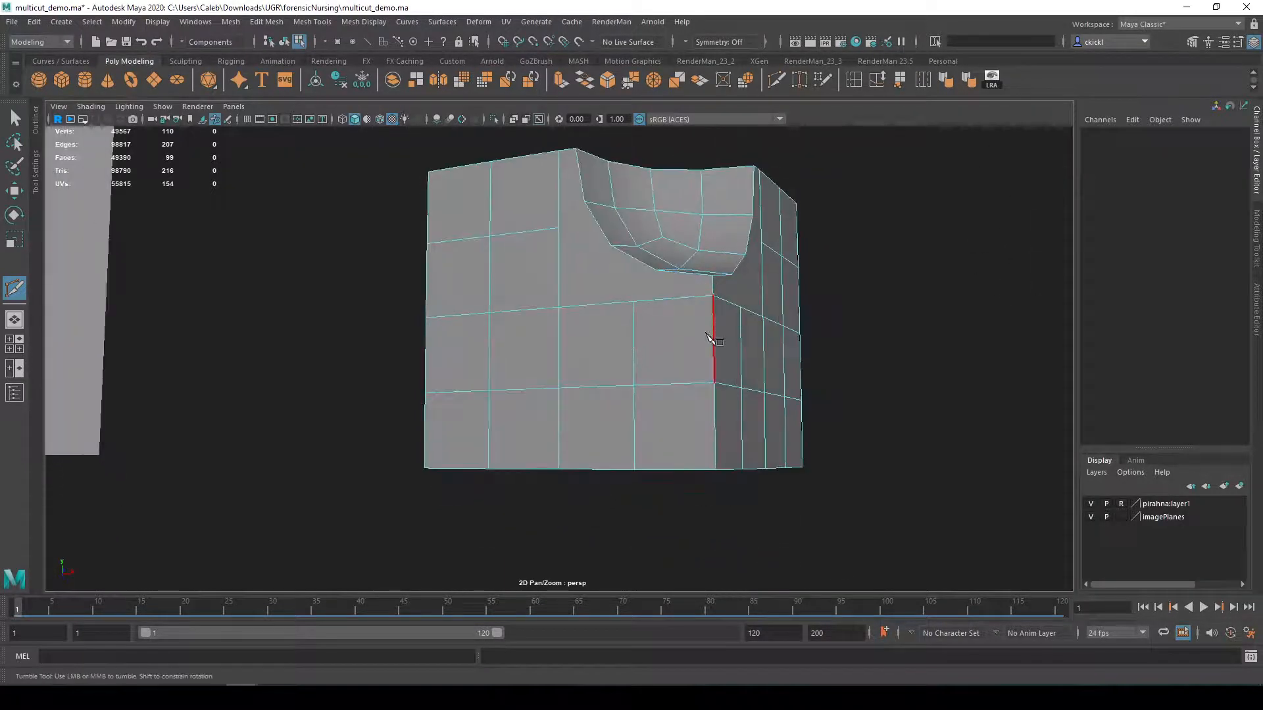
left_click_drag(721, 353, 707, 389, "alt")
key("3")
key("1")
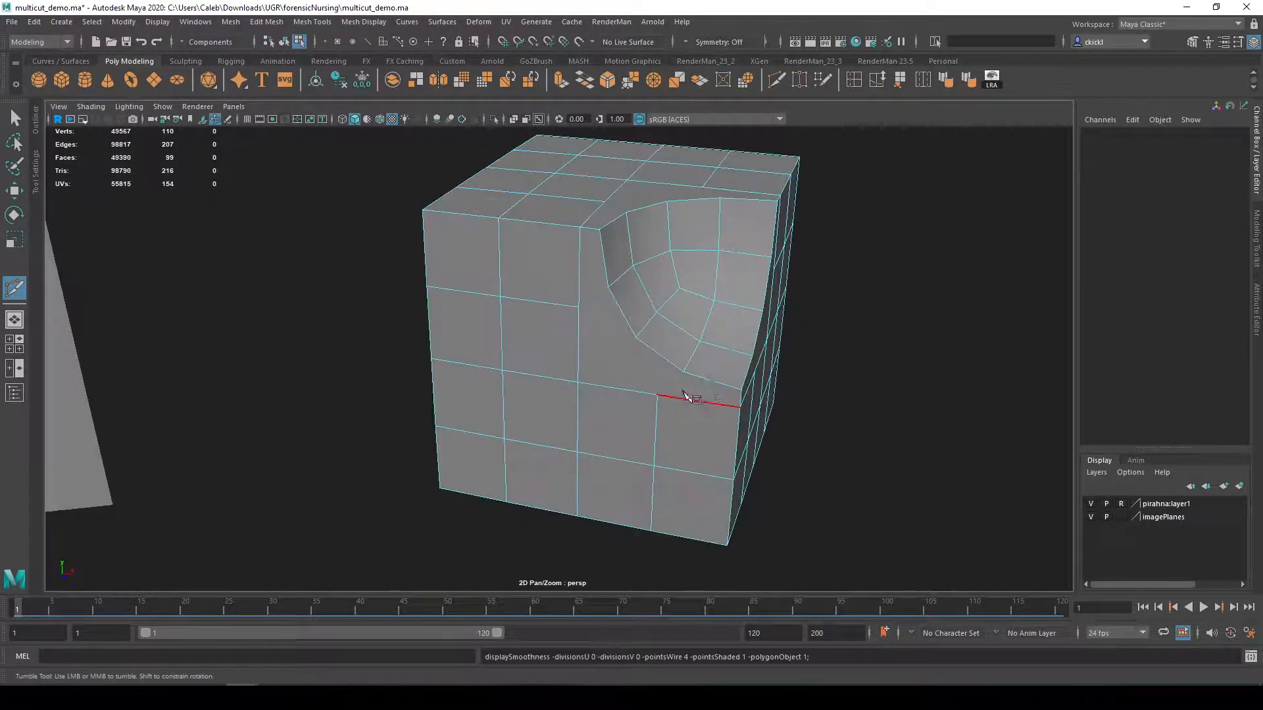
- Cut three edges joining the lower recess rim vertices to the neighboring grid vertices on the cube's left side face
scroll(664, 395, "up", 2)
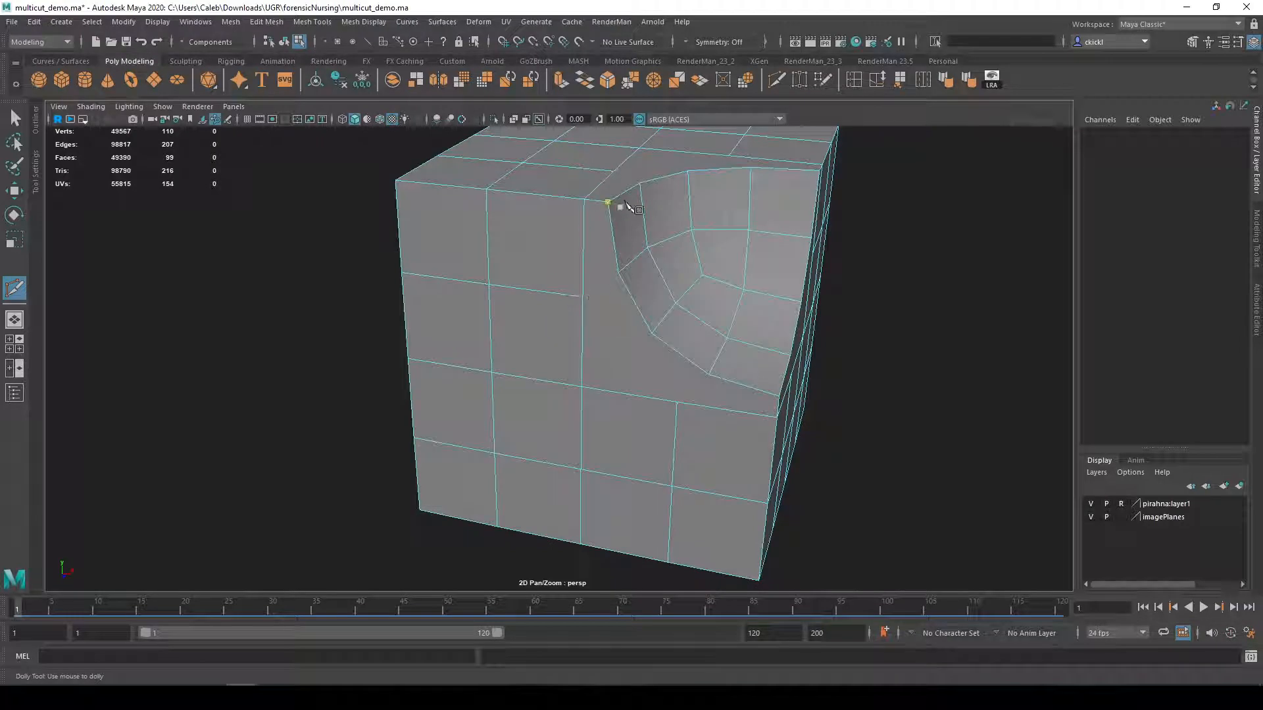
left_click_drag(678, 513, 640, 484, "alt")
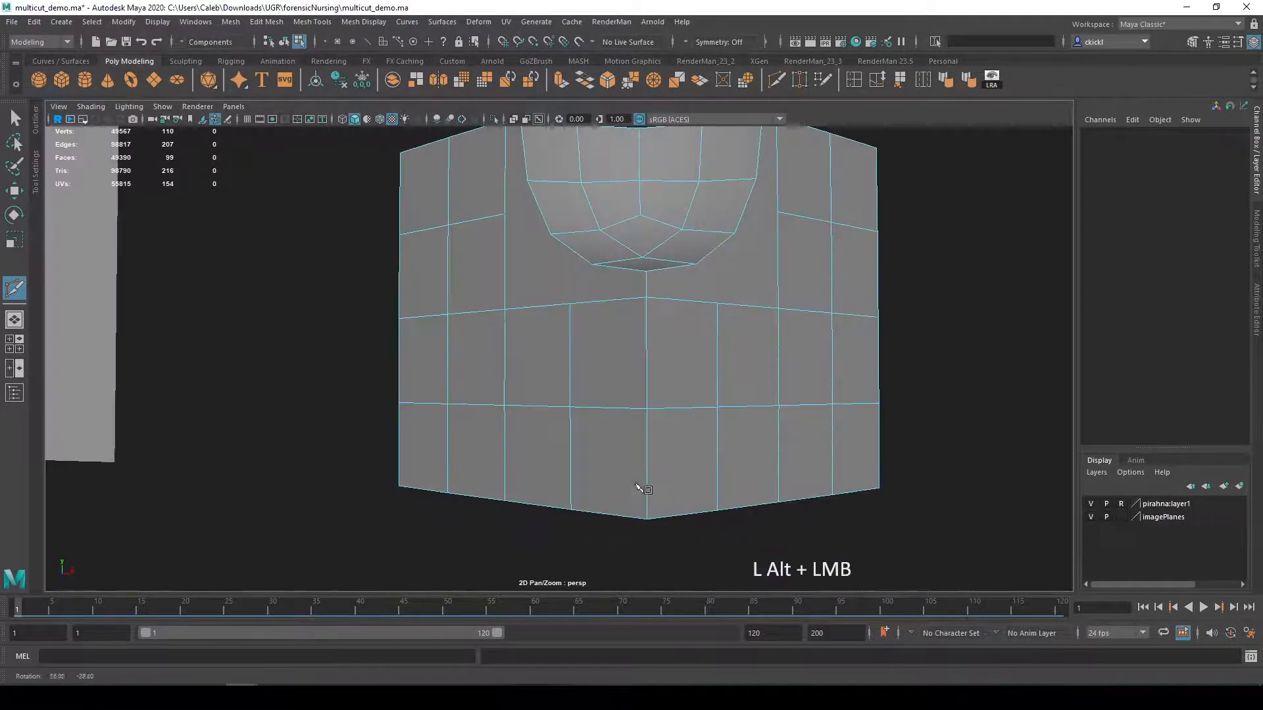
scroll(654, 443, "up", 3)
middle_click_drag(654, 443, 558, 507, "alt")
left_click_drag(558, 507, 620, 524, "alt")
middle_click_drag(621, 526, 645, 479, "alt")
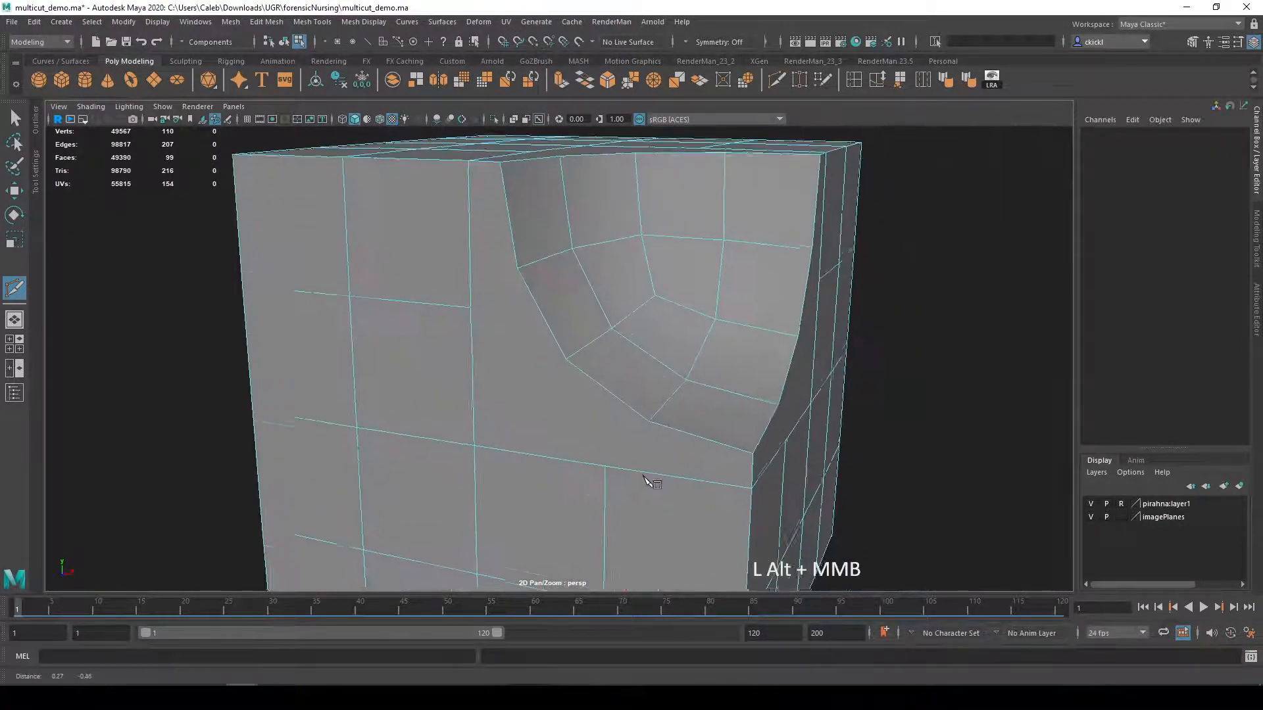
left_click_drag(645, 480, 643, 452, "alt")
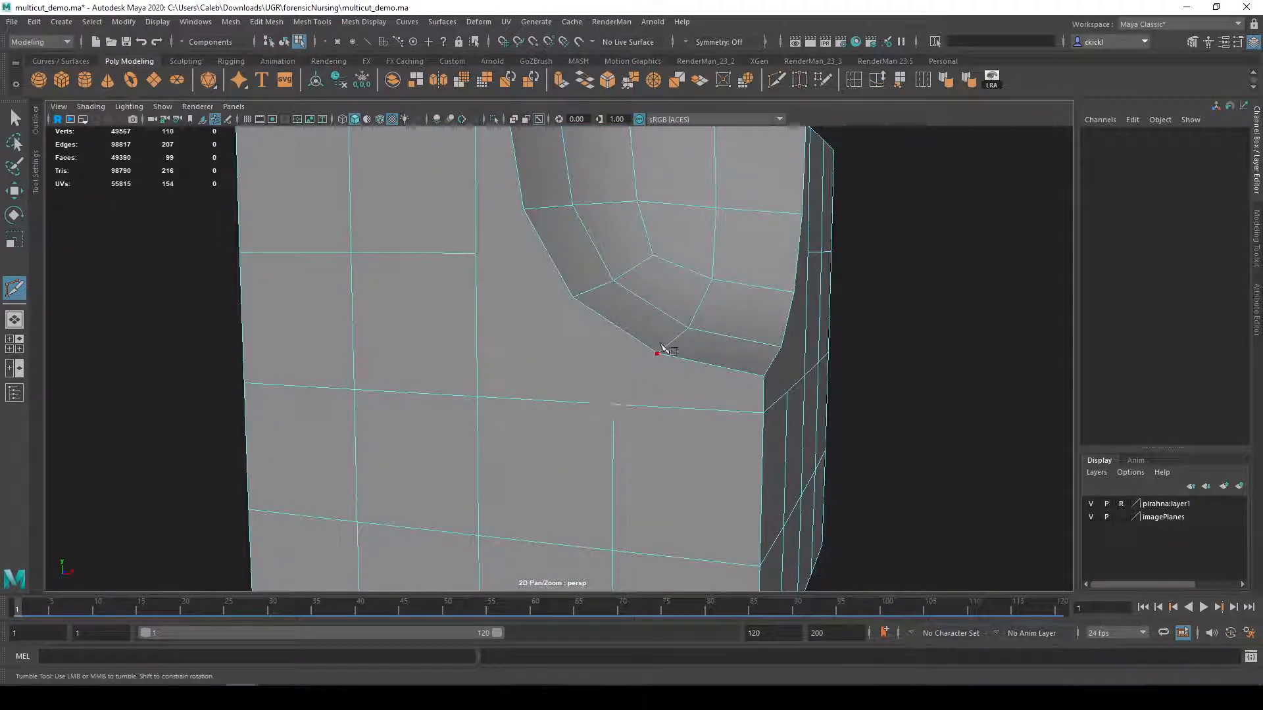
scroll(668, 361, "down", 2)
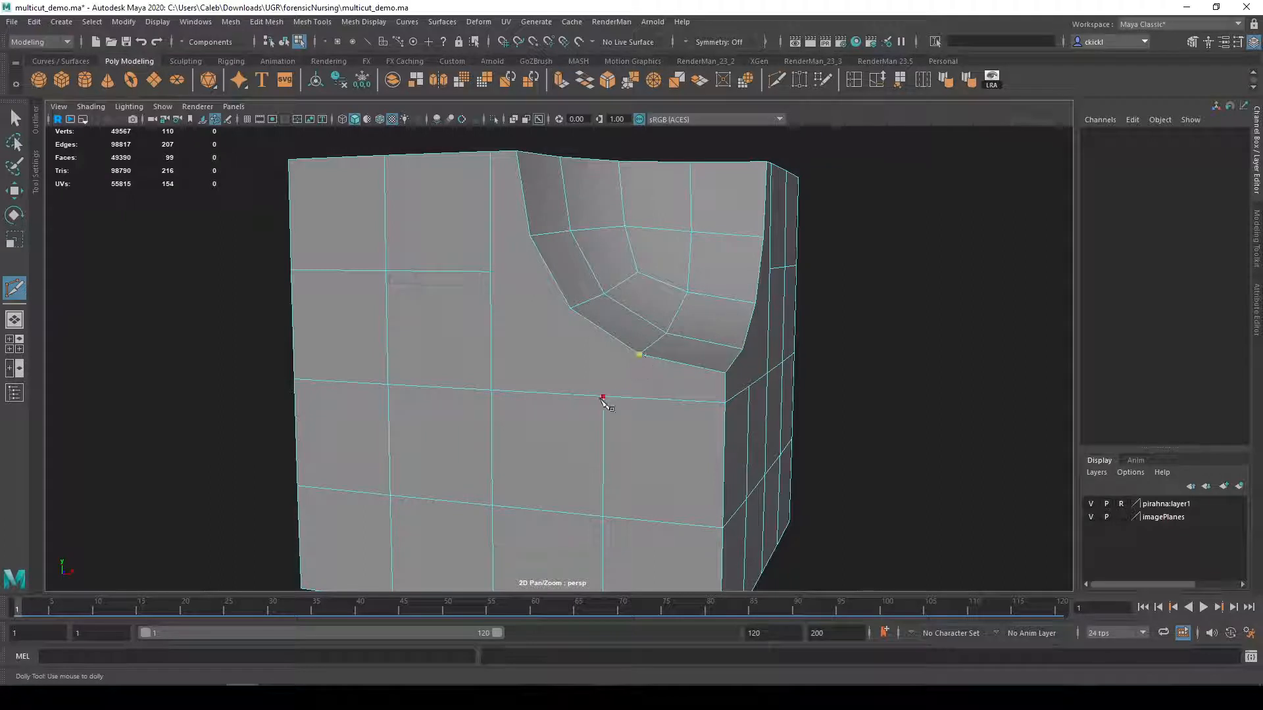
left_click(603, 397)
left_click(564, 311)
left_click(491, 390)
left_click(490, 271)
right_click(474, 257)
left_click_drag(682, 381, 618, 411, "alt")
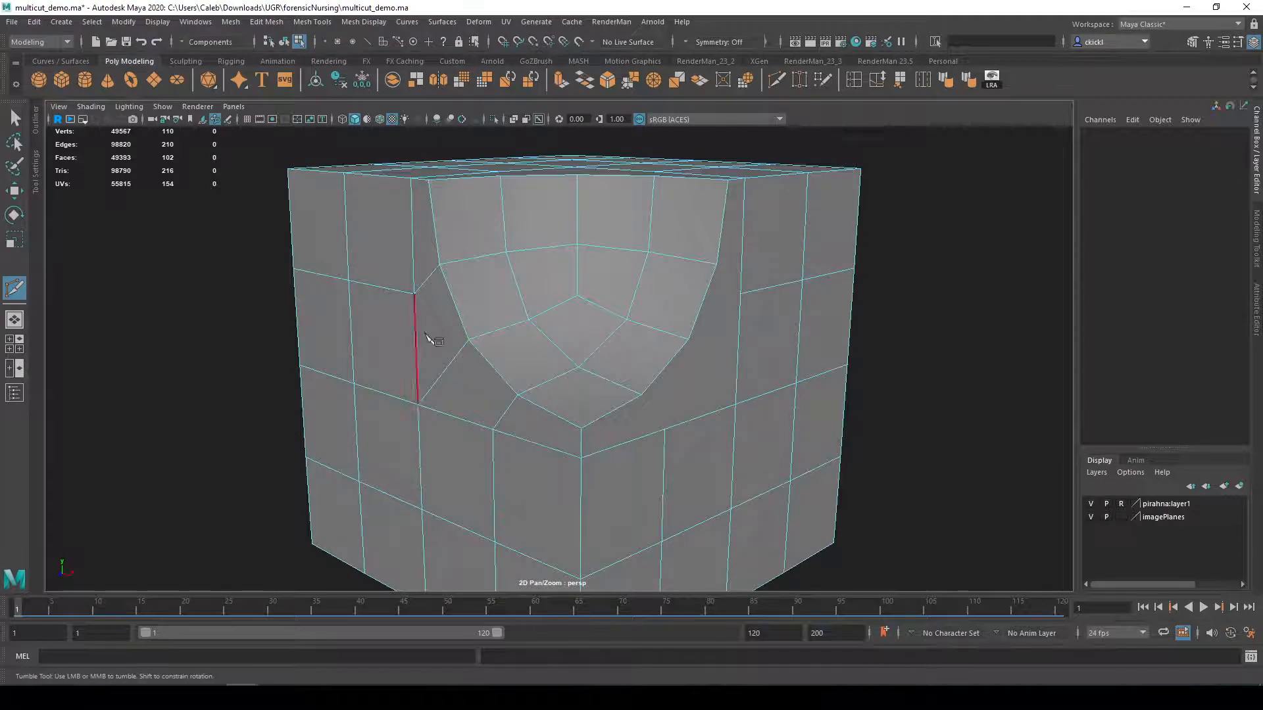
left_click(643, 395)
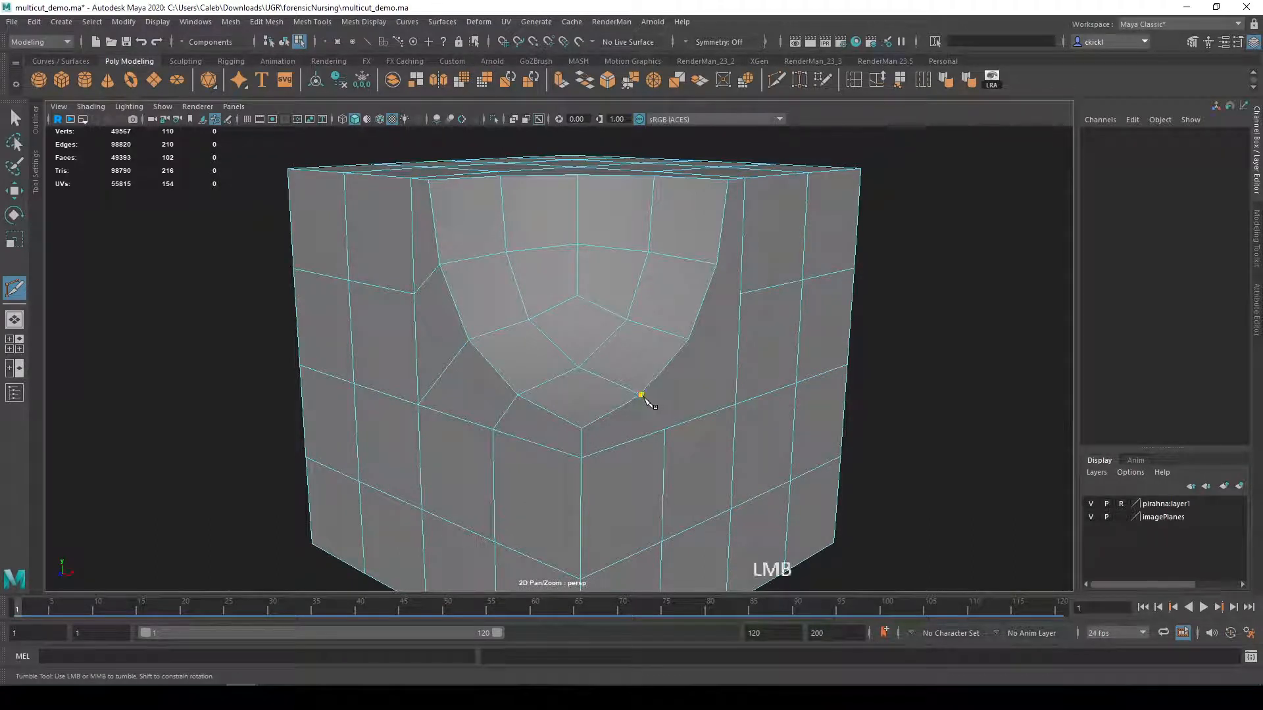
left_click(664, 430)
left_click(689, 339)
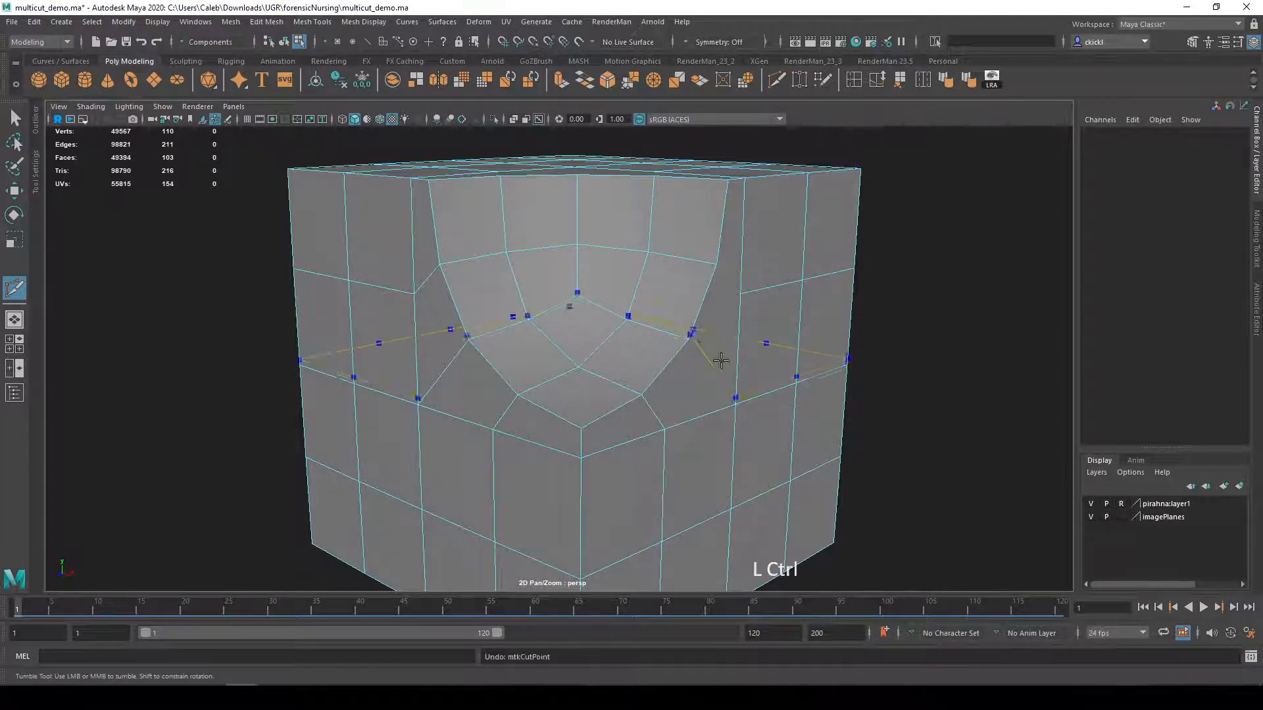
key("ctrl+z")
key("ctrl+z")
- Cut three matching edges from the recess rim vertices to the grid vertices on the cube's right side face
left_click(642, 395)
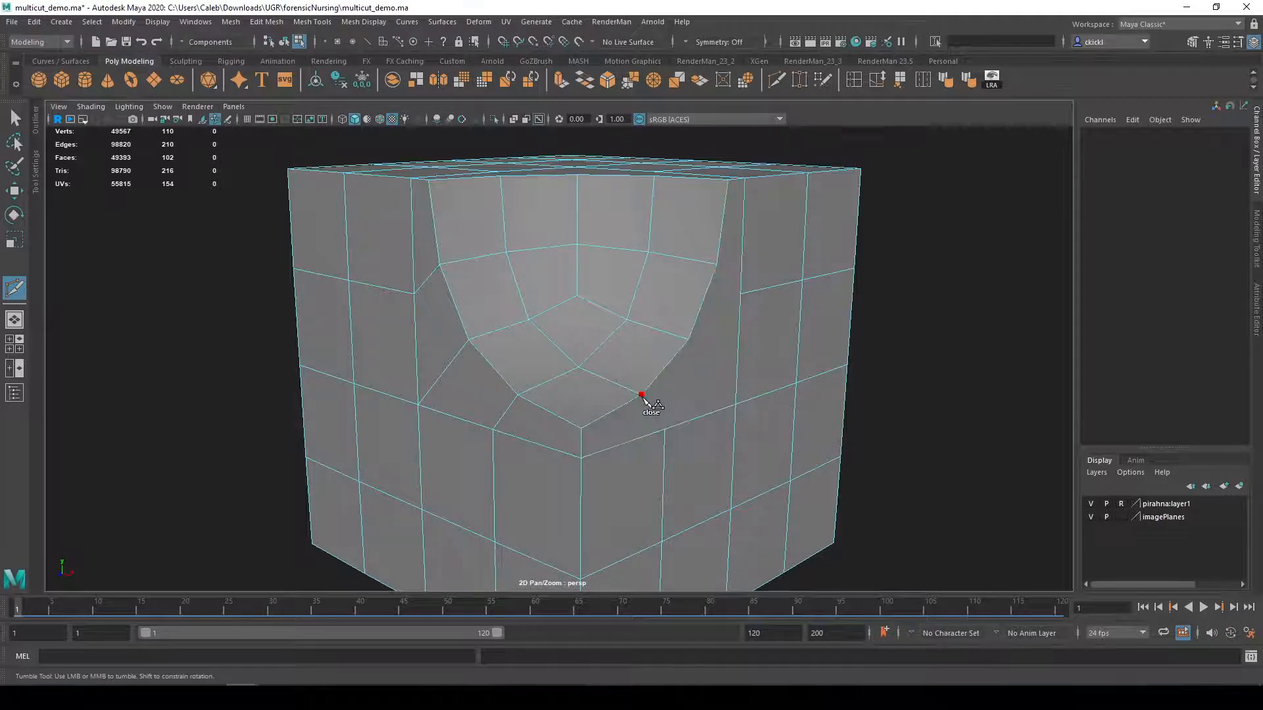
left_click(664, 430)
left_click(737, 405)
left_click(691, 341)
- Cut three edges joining the recess rim vertices to the neighboring grid vertices on the cube's top face
left_click_drag(742, 295, 795, 301, "alt")
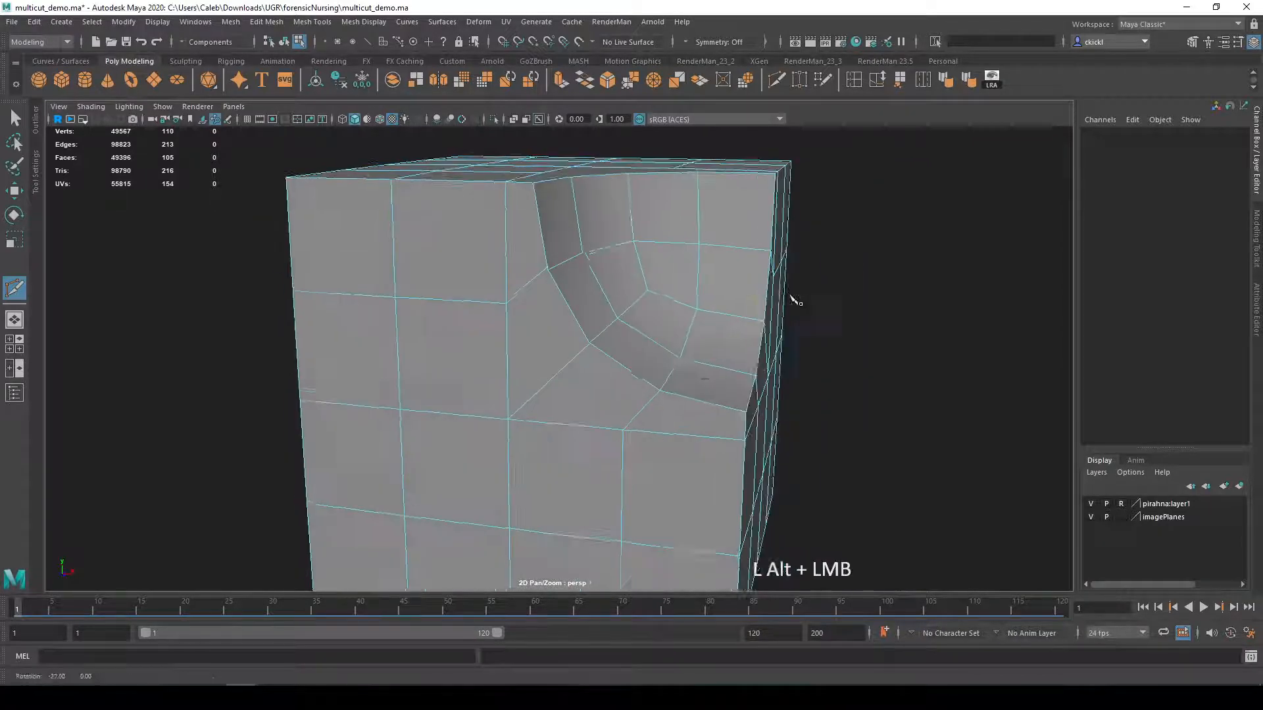
left_click_drag(550, 352, 572, 401, "alt")
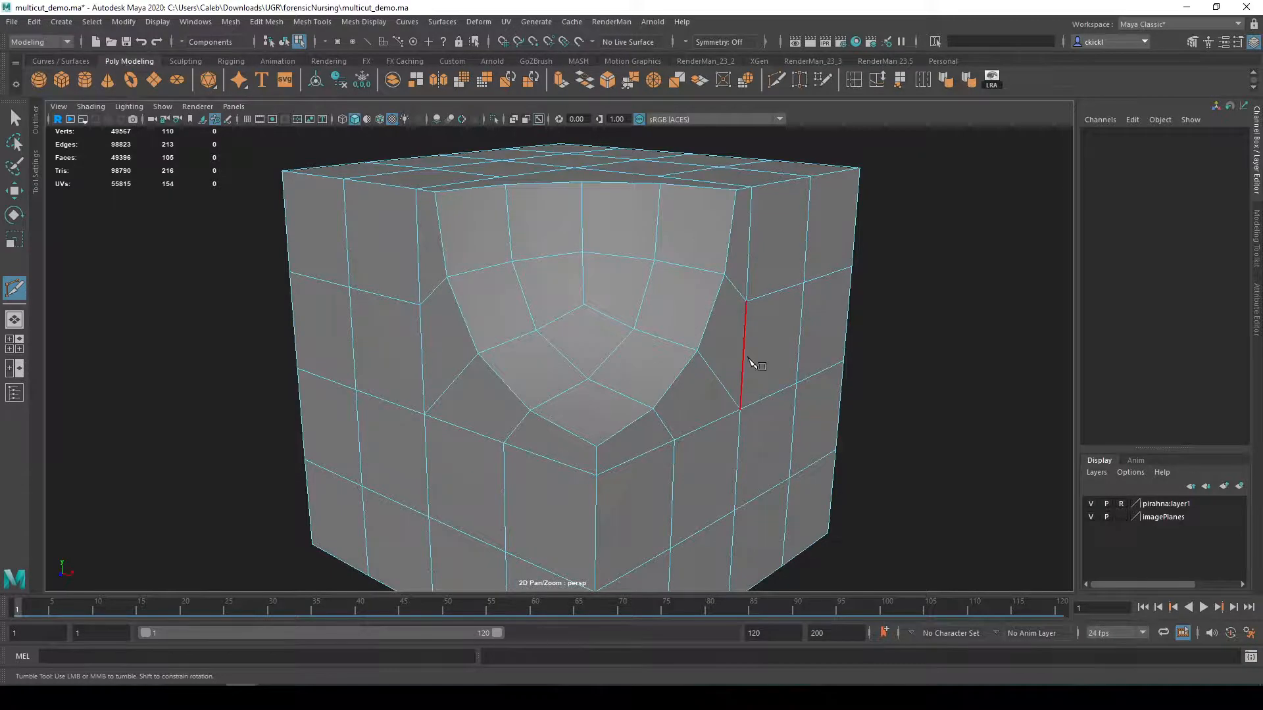
left_click_drag(752, 361, 699, 362, "alt")
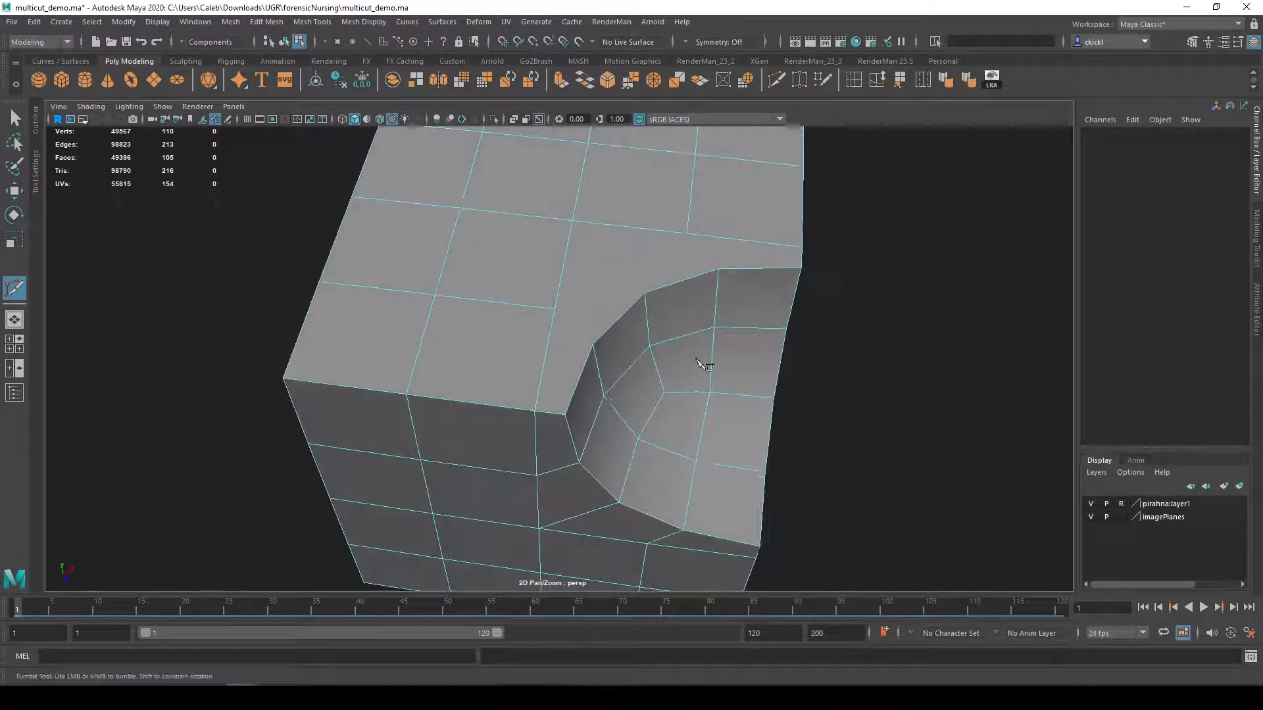
left_click(560, 311)
left_click(645, 294)
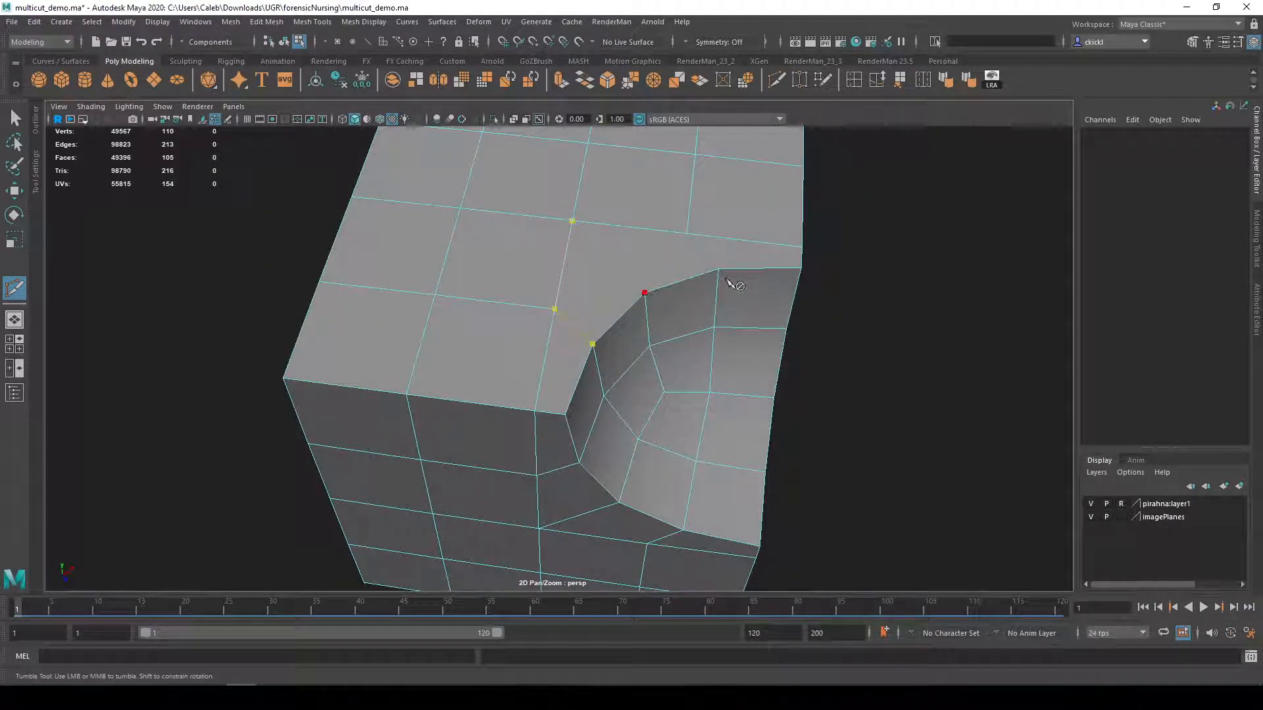
left_click(718, 269)
key("Return")
- Display the cube in smooth preview, return to object selection and deselect it
scroll(641, 394, "down", 6)
left_click_drag(641, 395, 556, 388, "alt")
key("2")
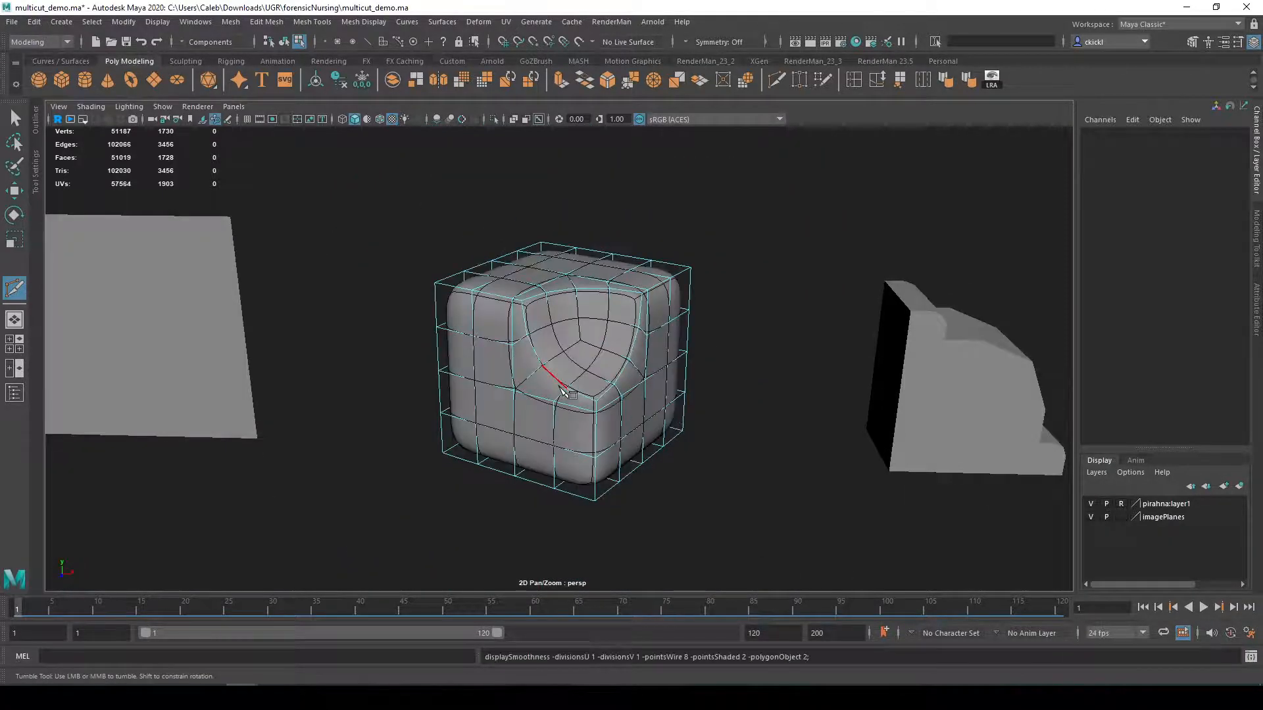
key("3")
key("q")
right_click_drag(622, 388, 685, 325)
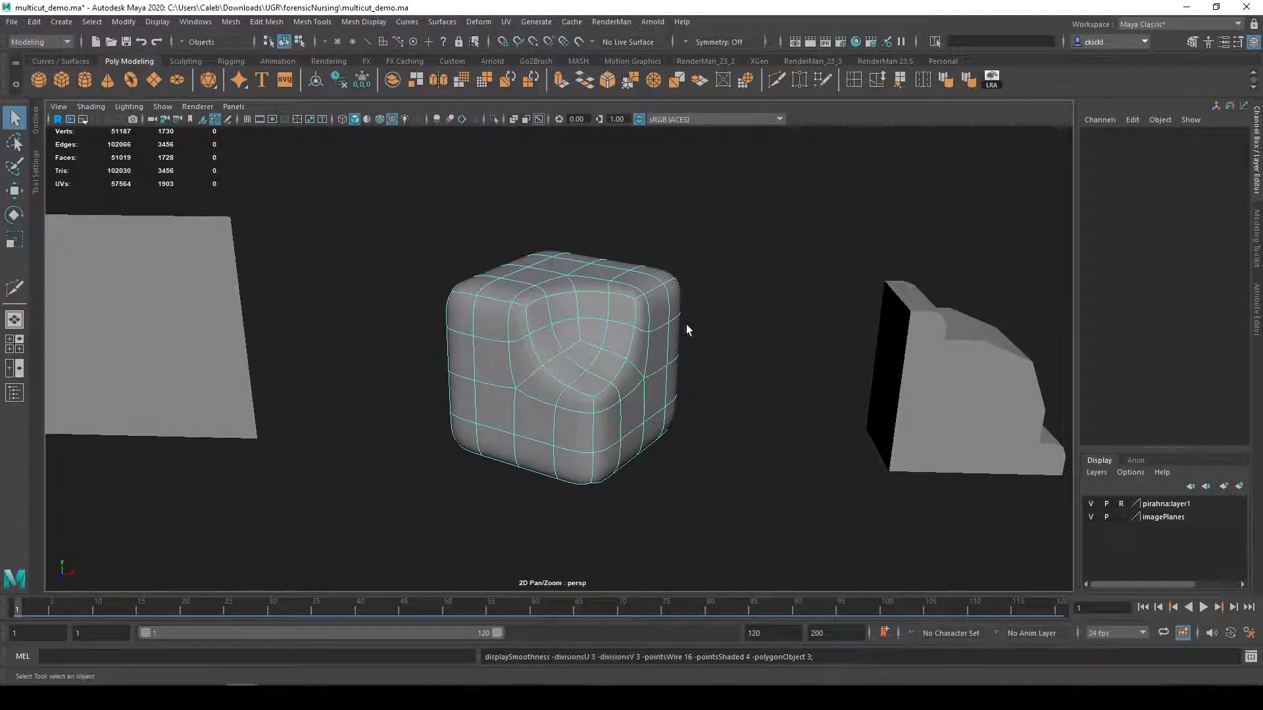
left_click(685, 325)
- Select the smoothed cube, frame it and examine the edge flow around its corner recess
mouse_move(738, 417)
left_mouse_down("alt")
mouse_move(710, 422)
mouse_move(741, 420)
left_mouse_up("alt")
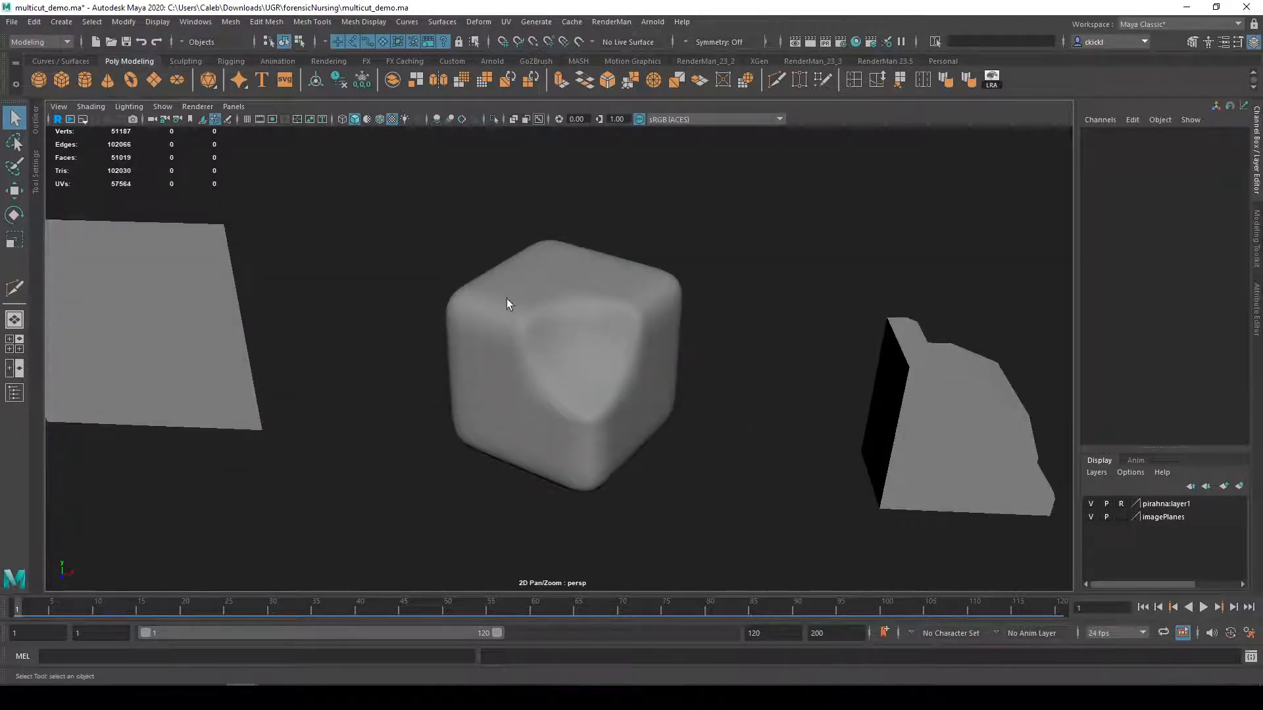
left_click(486, 408)
key("f")
scroll(547, 265, "up", 3)
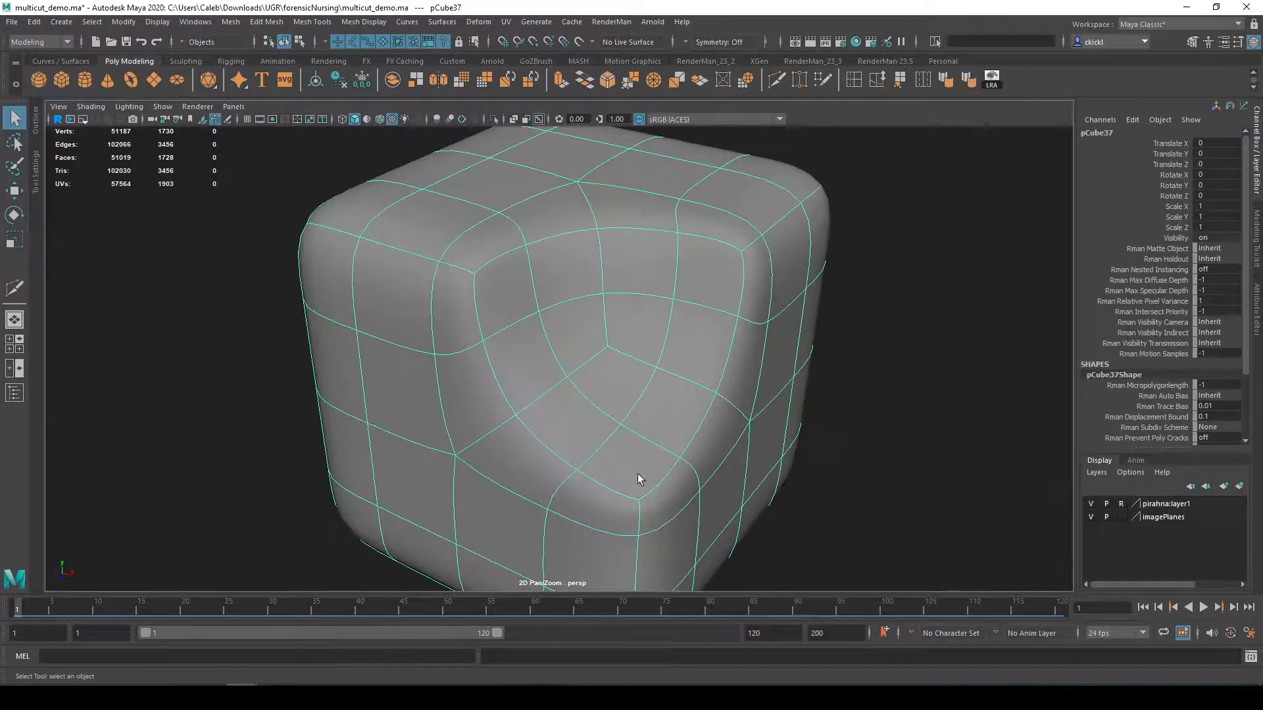
scroll(480, 432, "down", 2)
middle_click_drag(548, 453, 597, 414, "alt")
left_click_drag(597, 414, 690, 451, "alt")
scroll(650, 431, "down", 2)
scroll(650, 432, "up", 1)
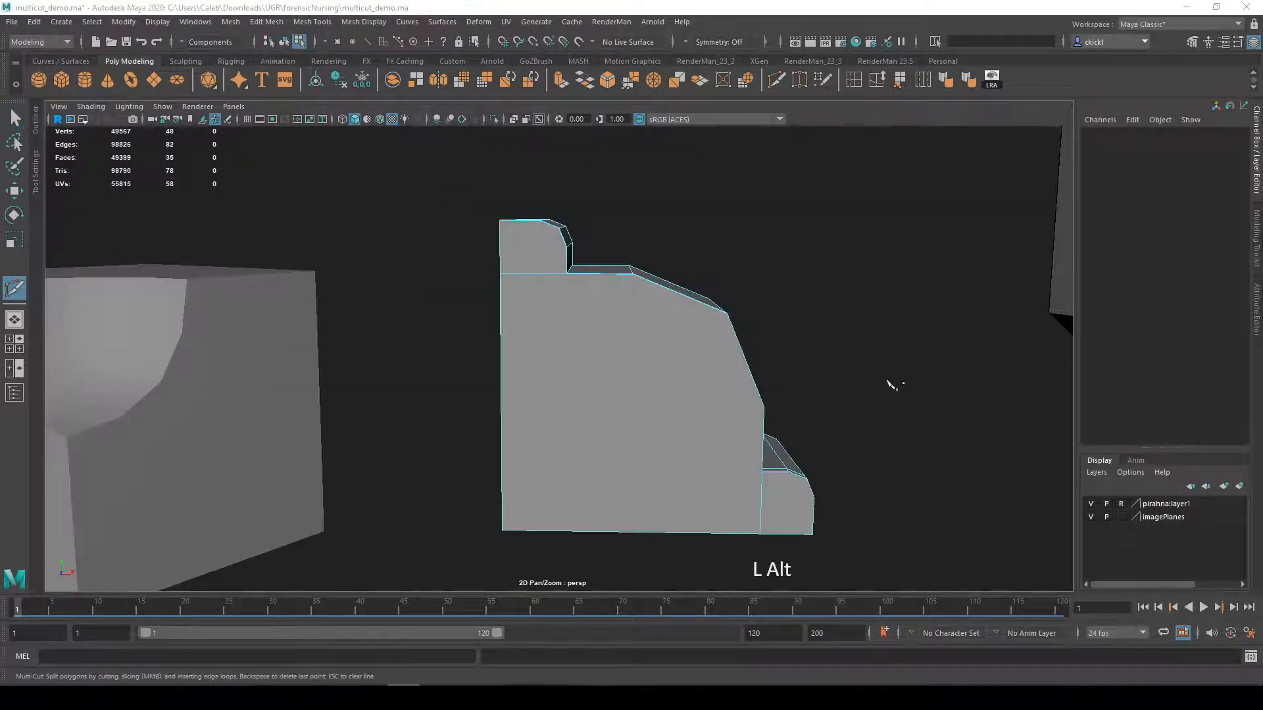
- Examine the stepped block's large side face with Multi-Cut active, in smooth preview and unsmoothed display
left_click_drag(891, 384, 843, 392, "alt")
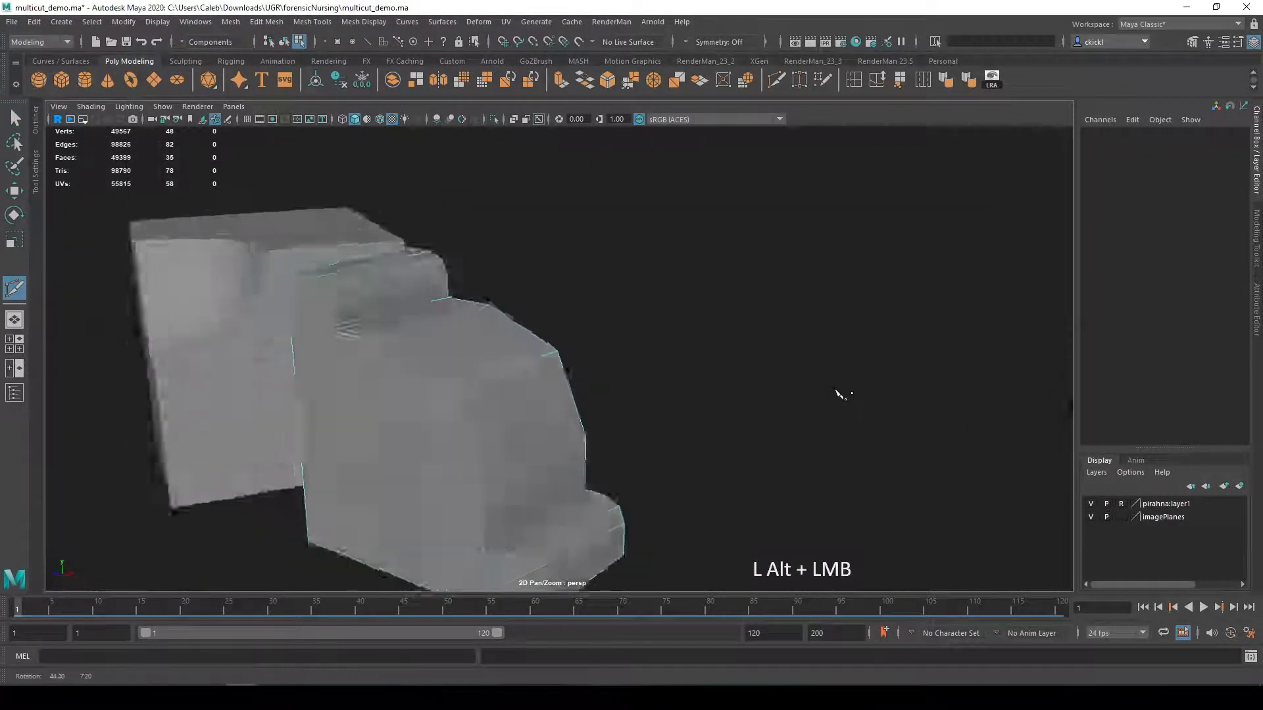
middle_click_drag(842, 392, 896, 383, "alt")
left_click_drag(703, 384, 678, 335, "alt")
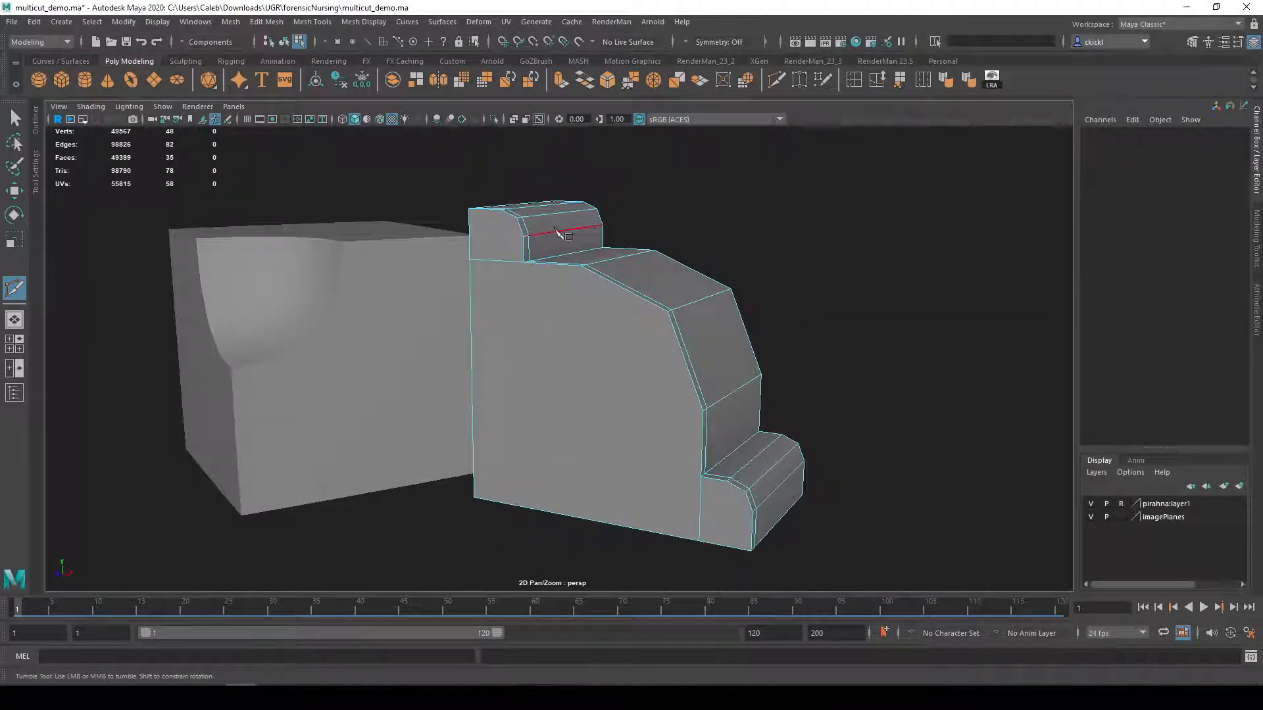
left_click(677, 353)
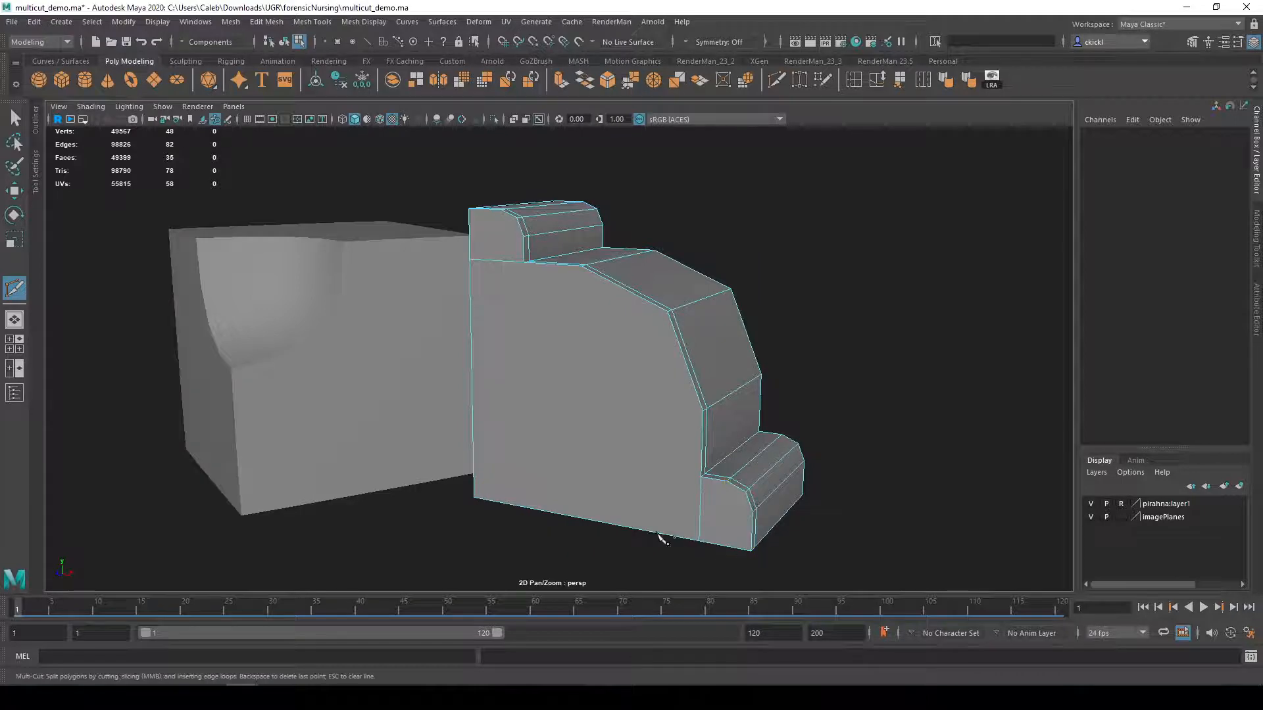
left_click_drag(595, 417, 634, 431, "alt")
middle_click_drag(634, 431, 617, 403, "alt")
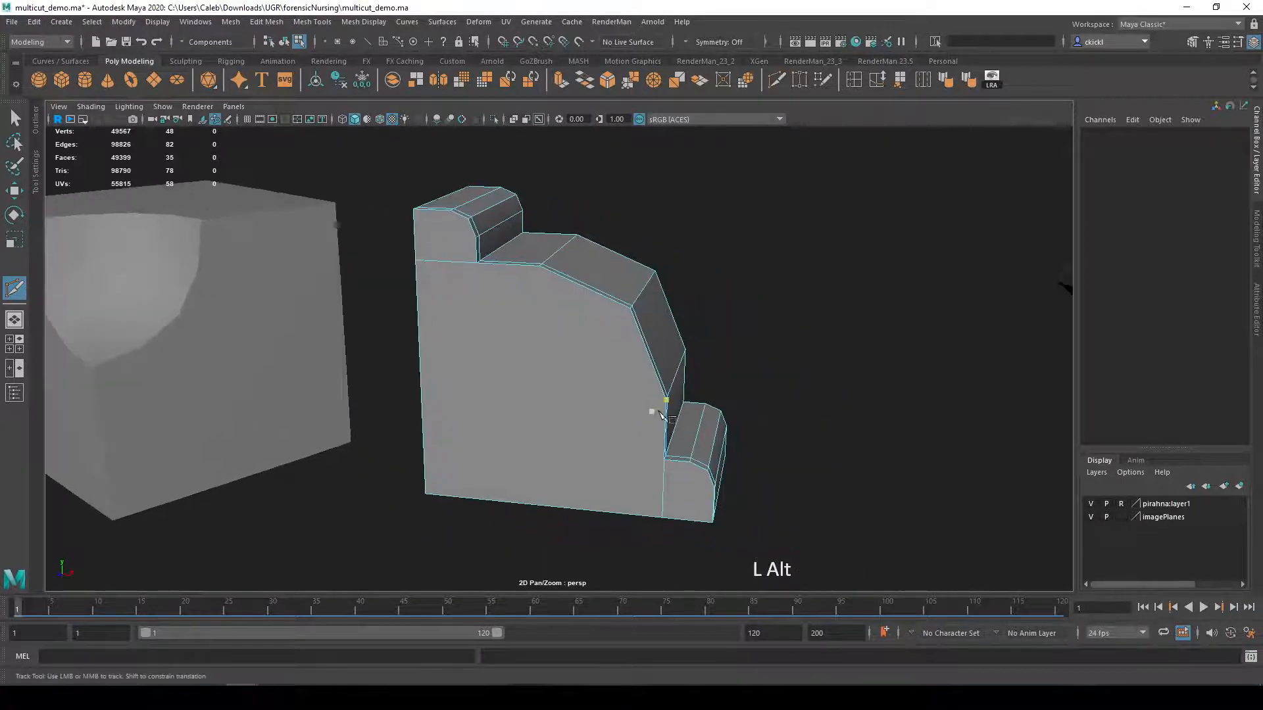
left_click_drag(657, 414, 618, 406, "alt")
key("3")
key("1")
key("3")
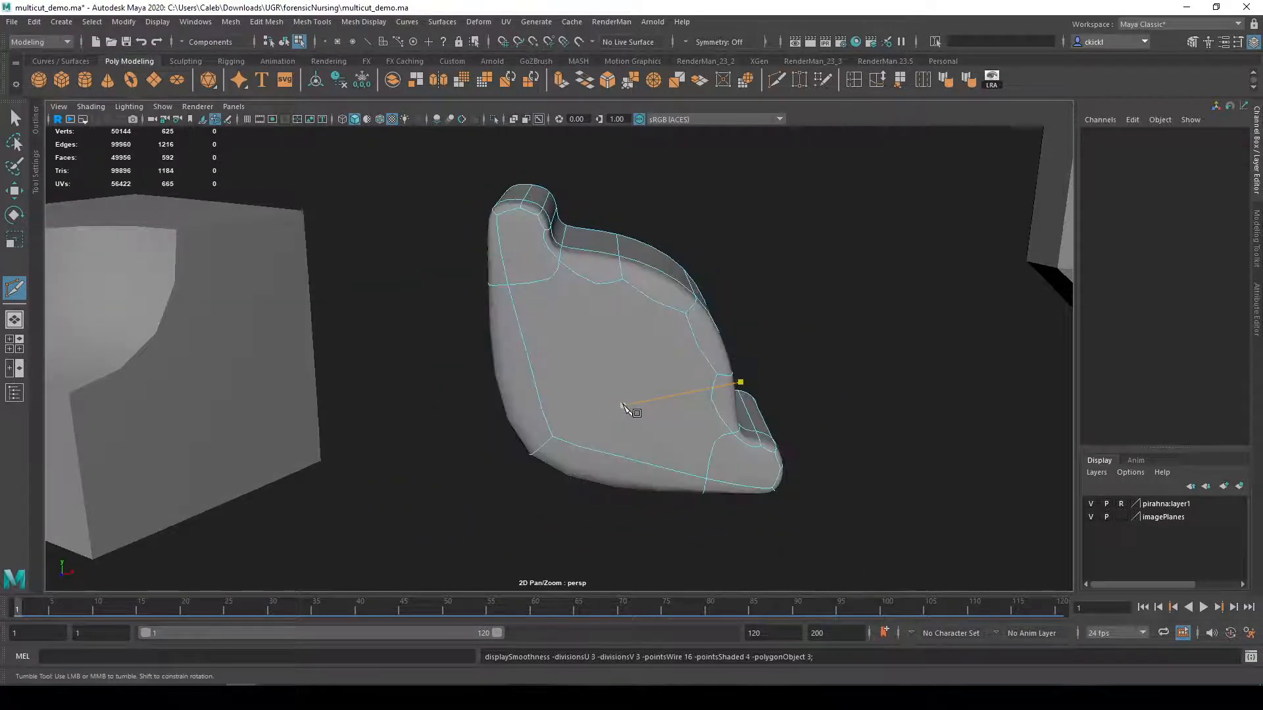
key("1")
left_click_drag(640, 398, 575, 353, "alt")
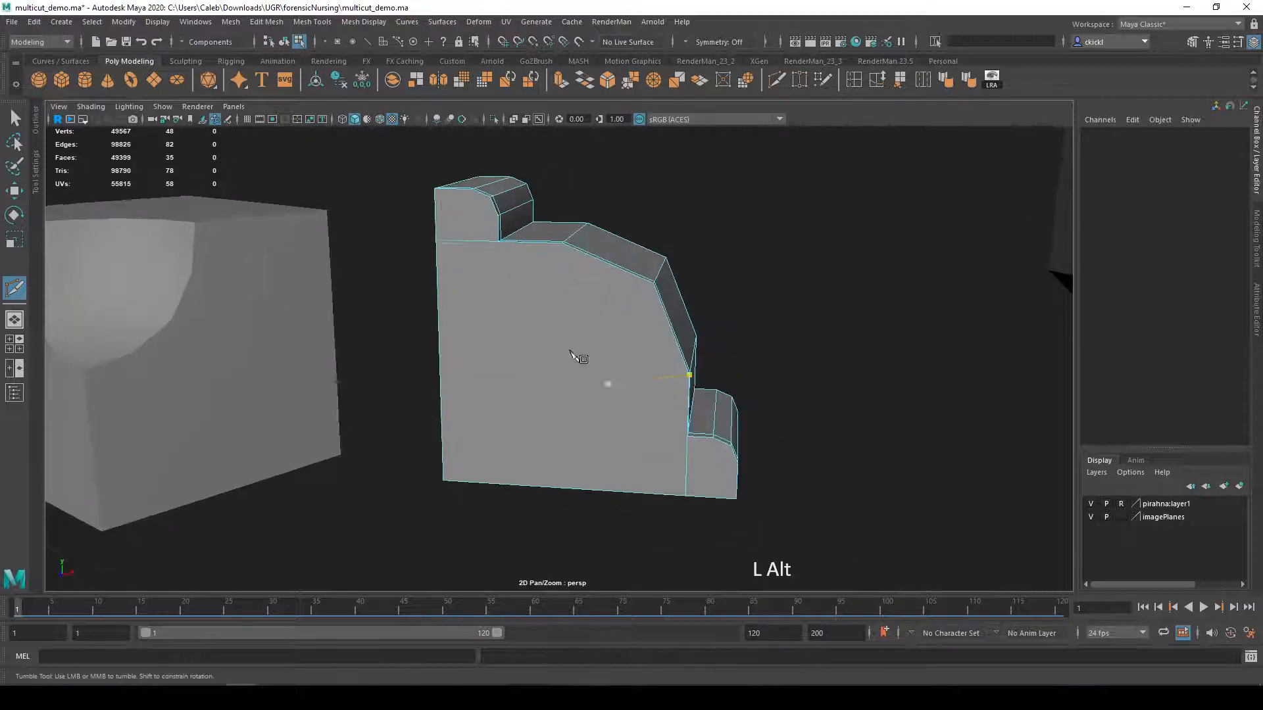
- Cut a straight edge from the rounding's lowest vertex across the upper step's side face, and undo it
right_click_drag(575, 352, 604, 316, "alt")
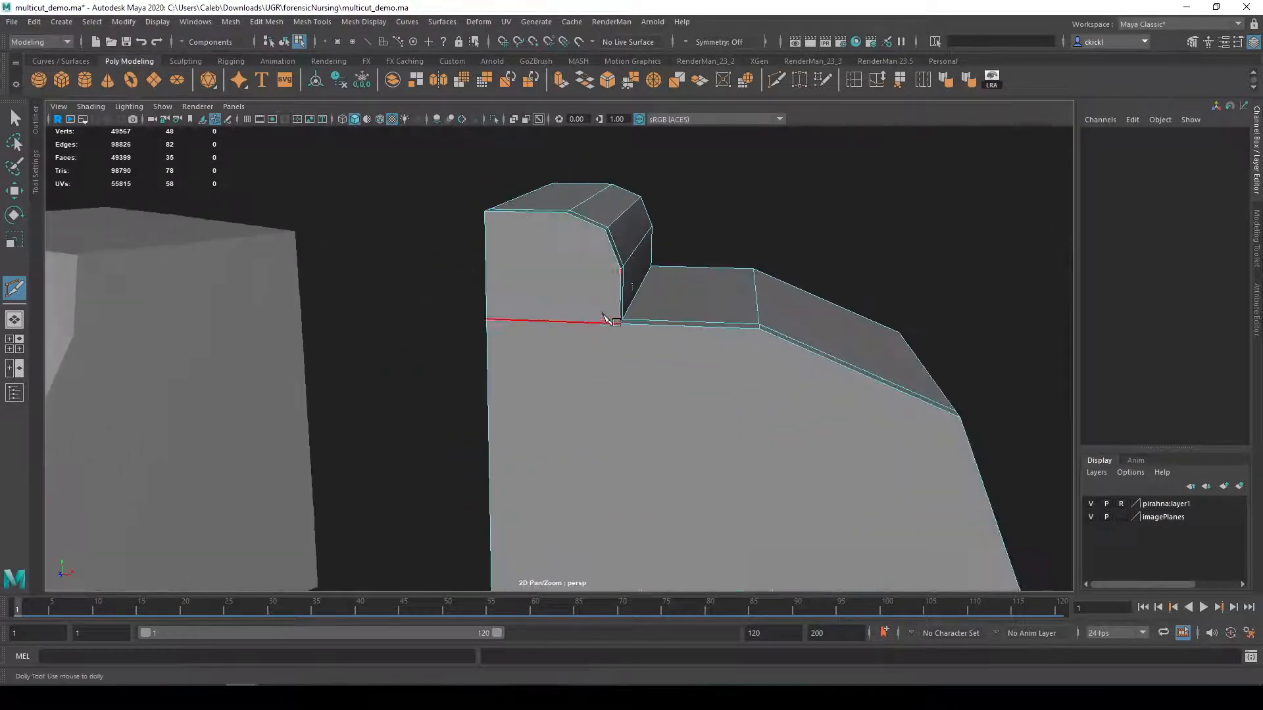
left_click(620, 270)
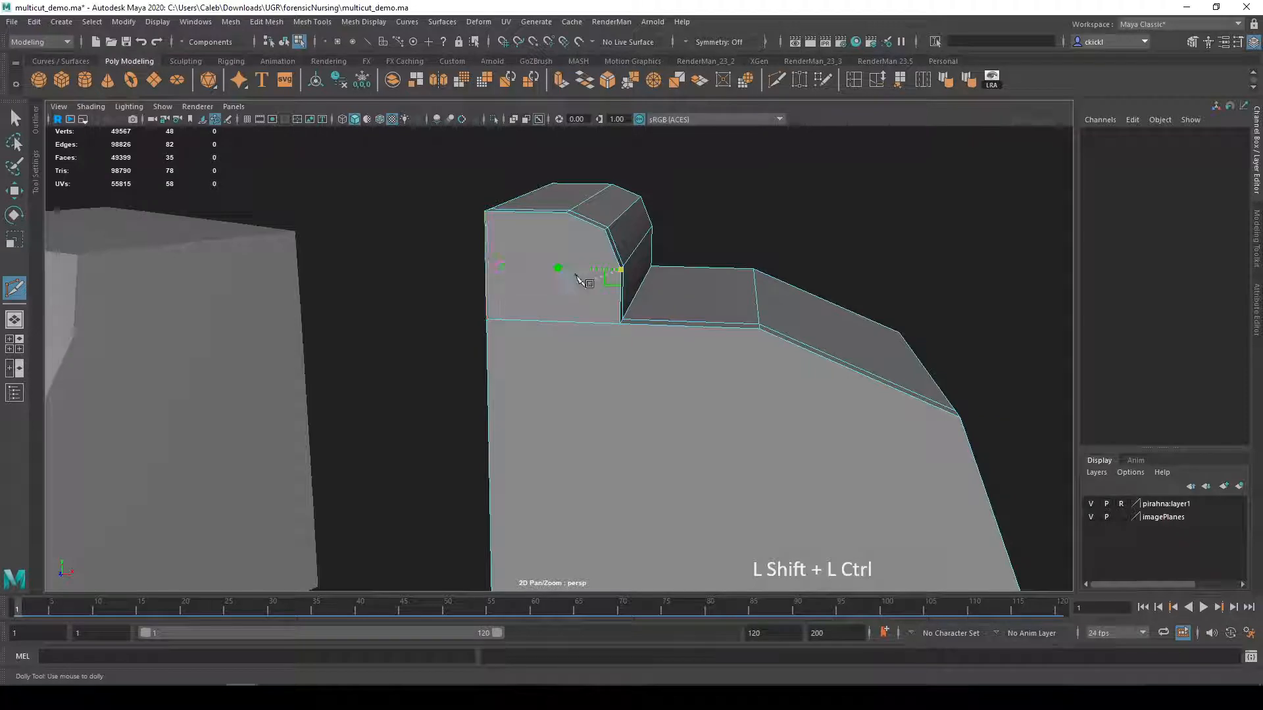
left_click(487, 266, "ctrl+shift")
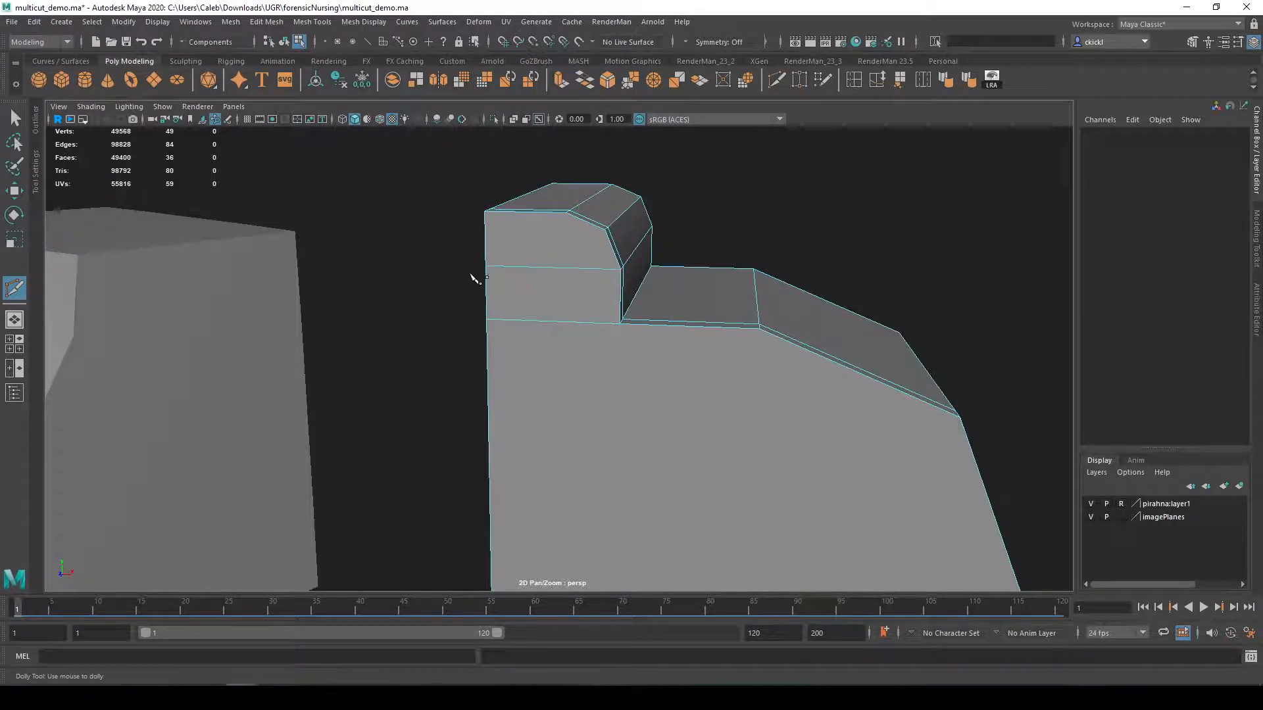
left_click_drag(470, 276, 539, 254, "alt")
key("ctrl+z")
- Try ending the cut across the upper step at the 50% snap point of its back vertical edge, and undo that point
scroll(660, 190, "up", 5)
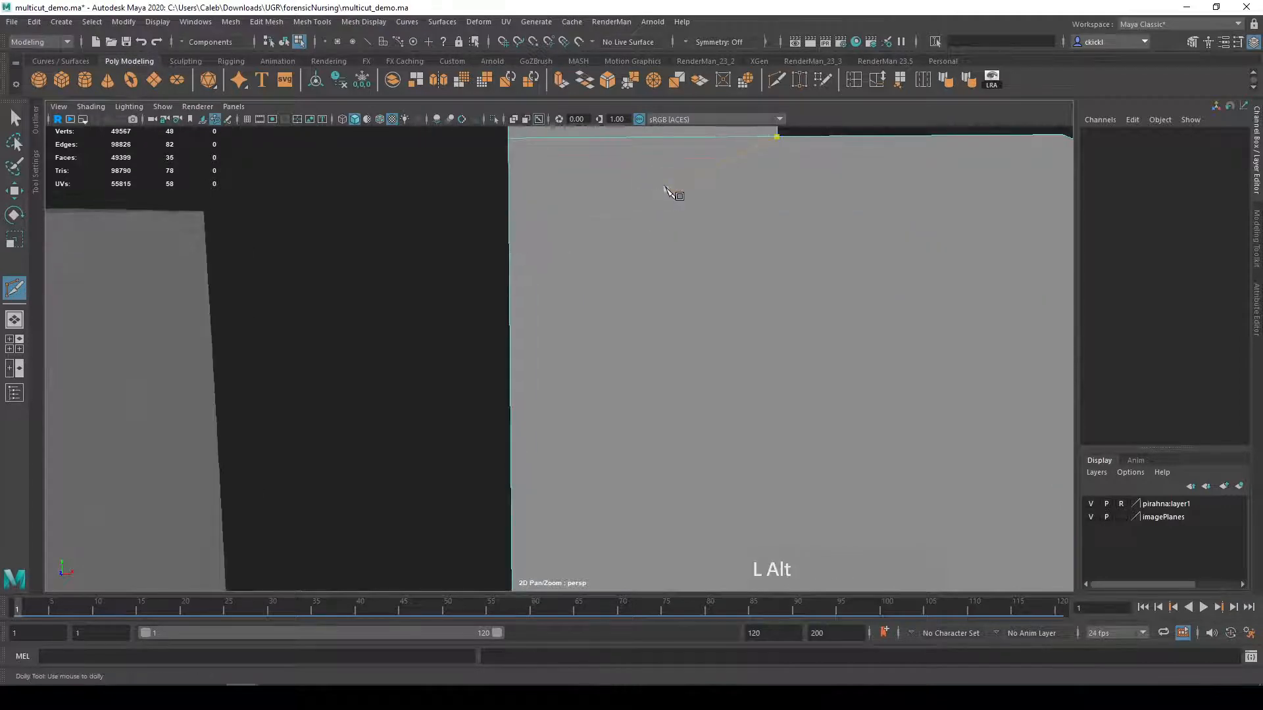
middle_click_drag(667, 189, 651, 342, "alt")
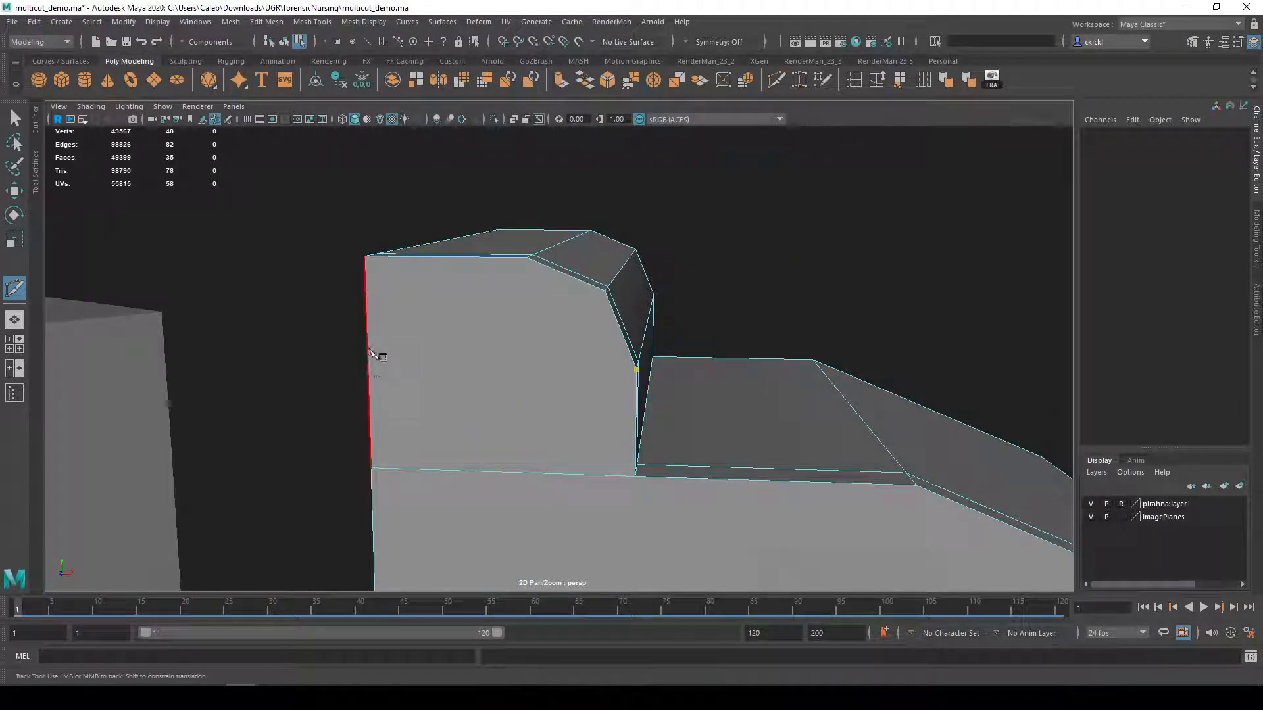
mouse_move(369, 367)
left_mouse_down("shift")
mouse_move(375, 338)
mouse_move(369, 395)
mouse_move(368, 365)
left_mouse_up("shift")
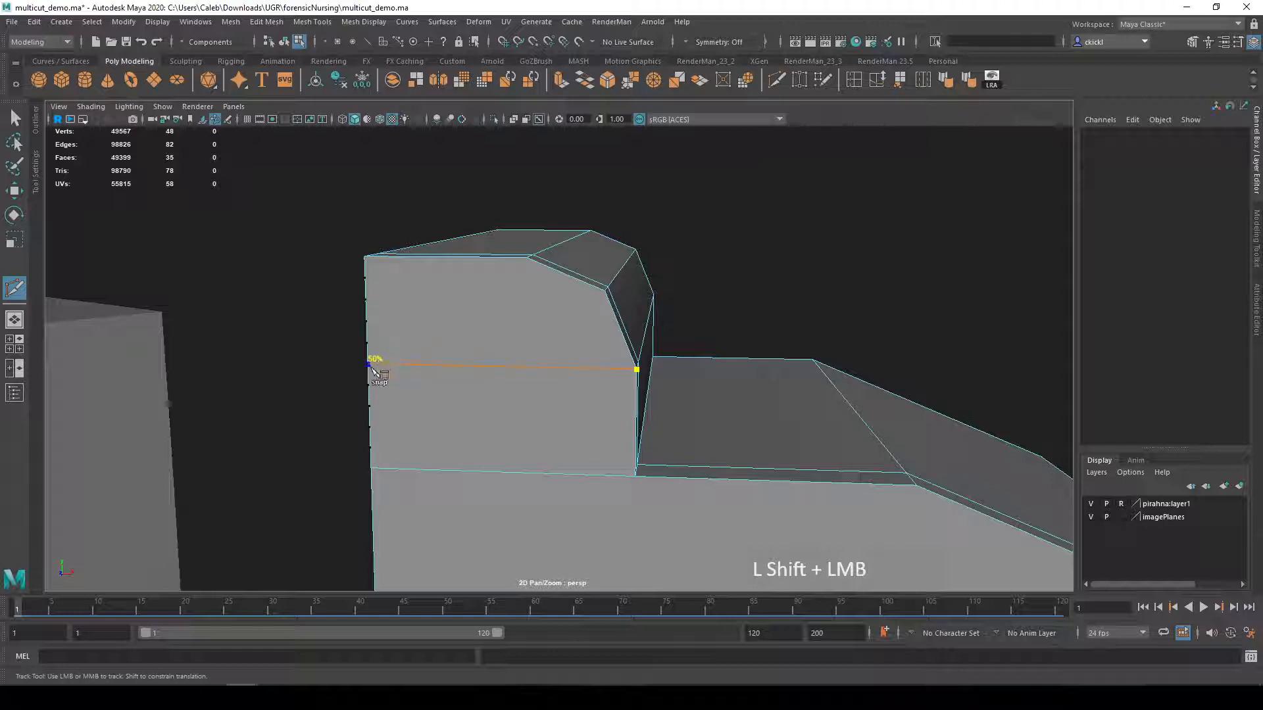
left_click_drag(371, 366, 370, 364)
key("ctrl+z")
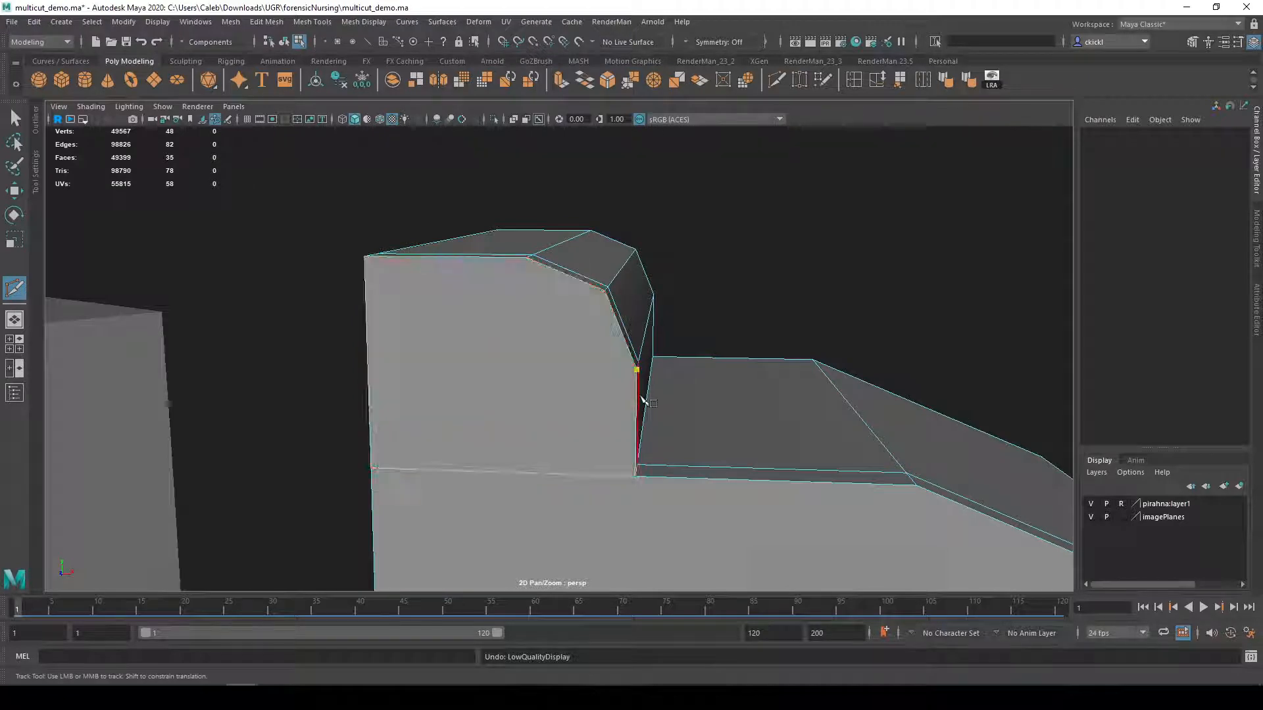
- Cut the upper step's side face with an angle-snapped horizontal edge and a straight vertical edge from the top rounding vertex to its base
left_click(368, 368, "ctrl+shift")
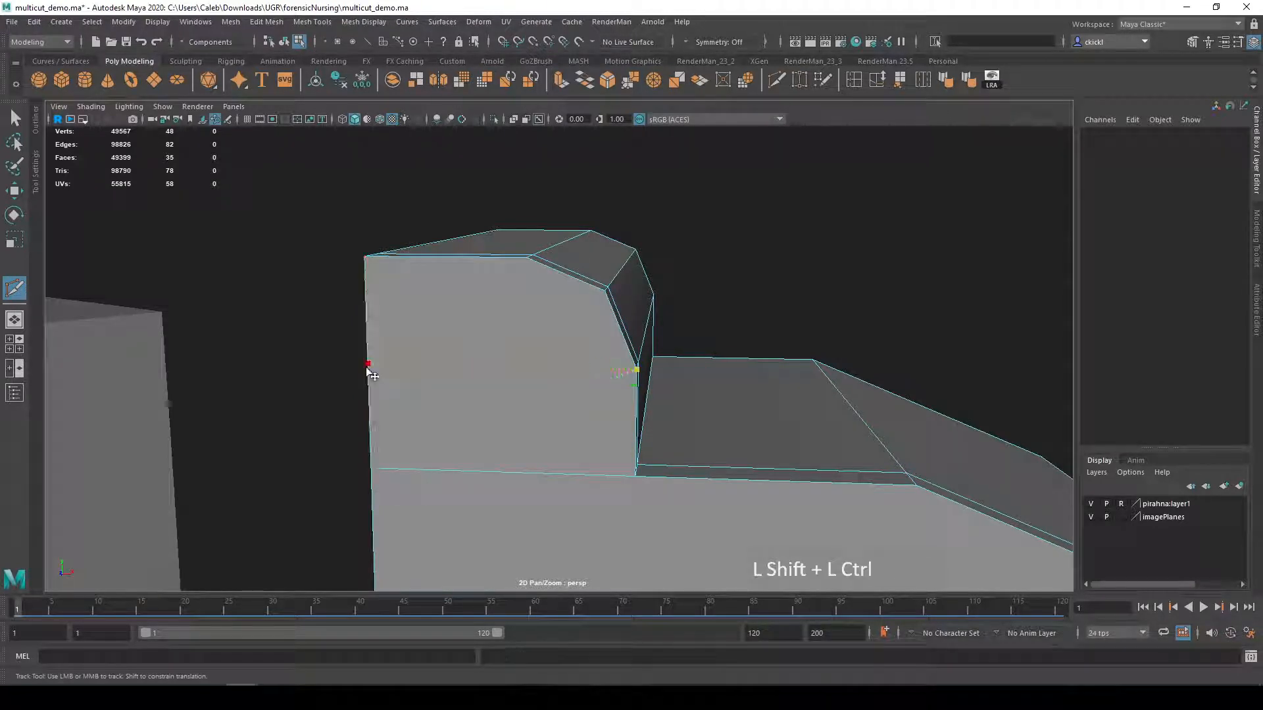
right_click(405, 433)
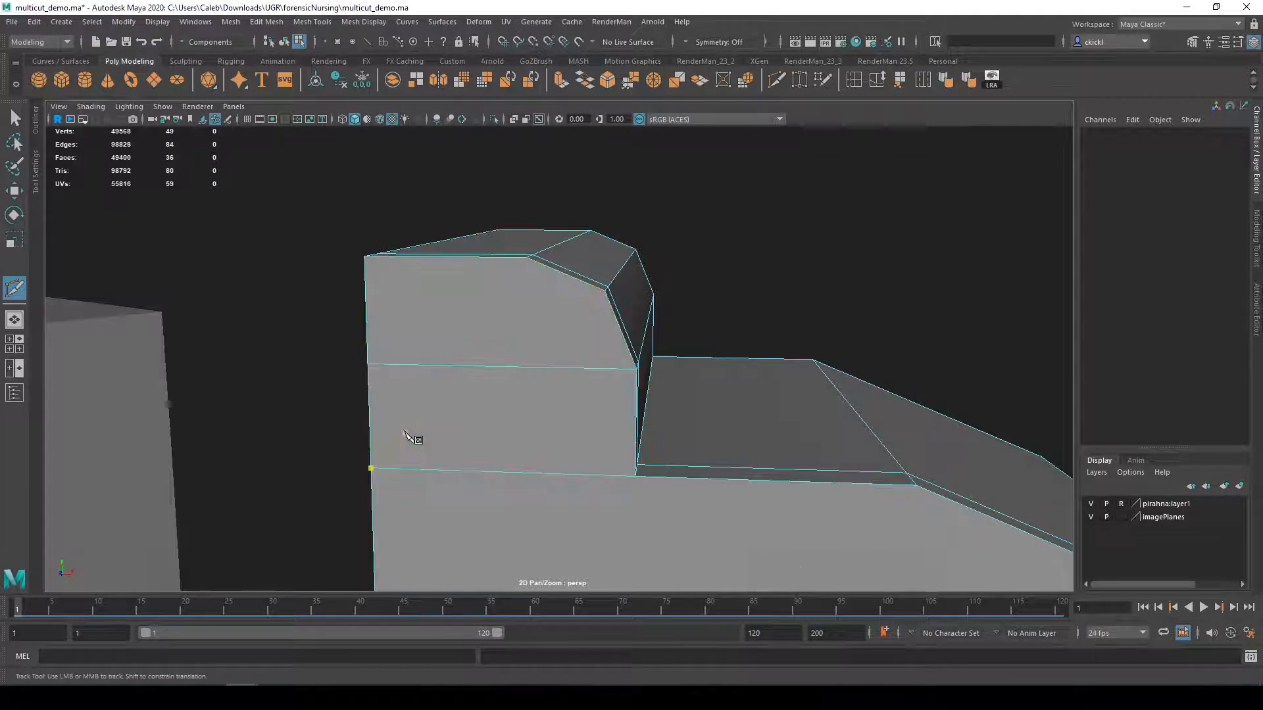
left_click(526, 258)
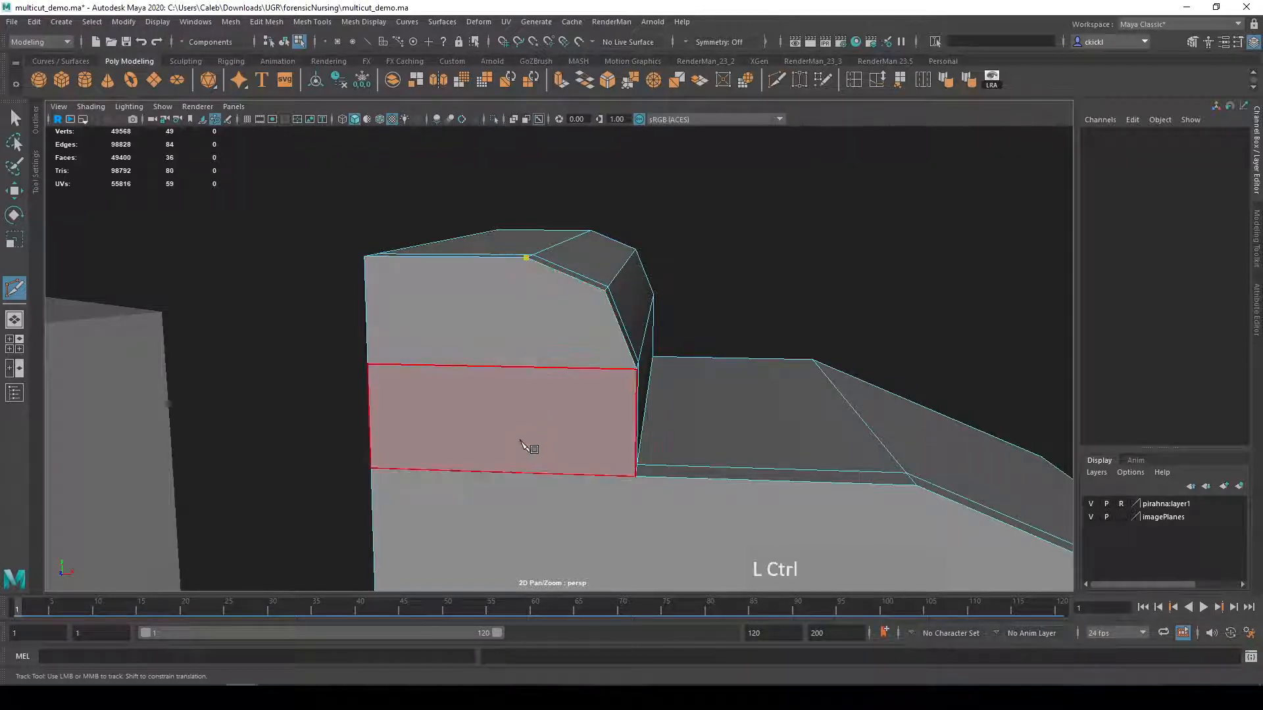
left_click(527, 472, "ctrl+shift")
key("Return")
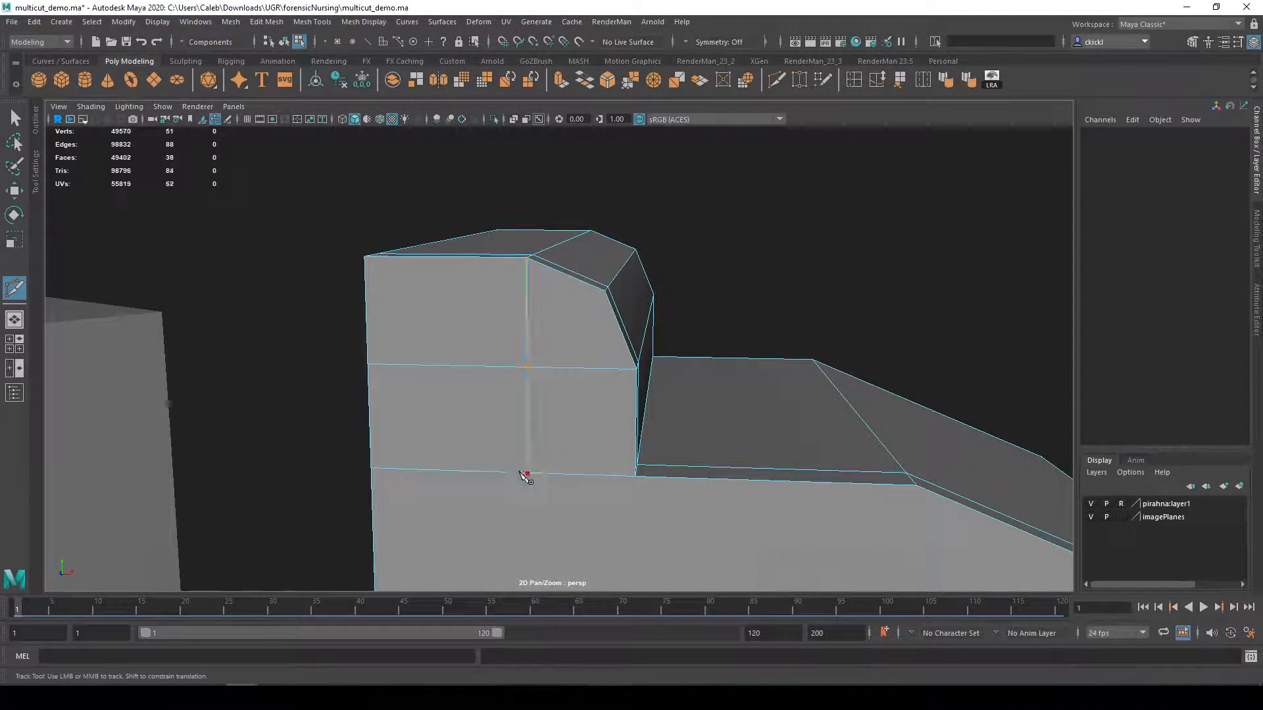
- Cut a straight vertical edge down the lower step's side face, from the rounding's top vertex to the bottom edge
right_click_drag(523, 472, 594, 431, "alt")
left_click_drag(594, 431, 585, 428, "alt")
middle_click_drag(586, 428, 420, 307, "alt")
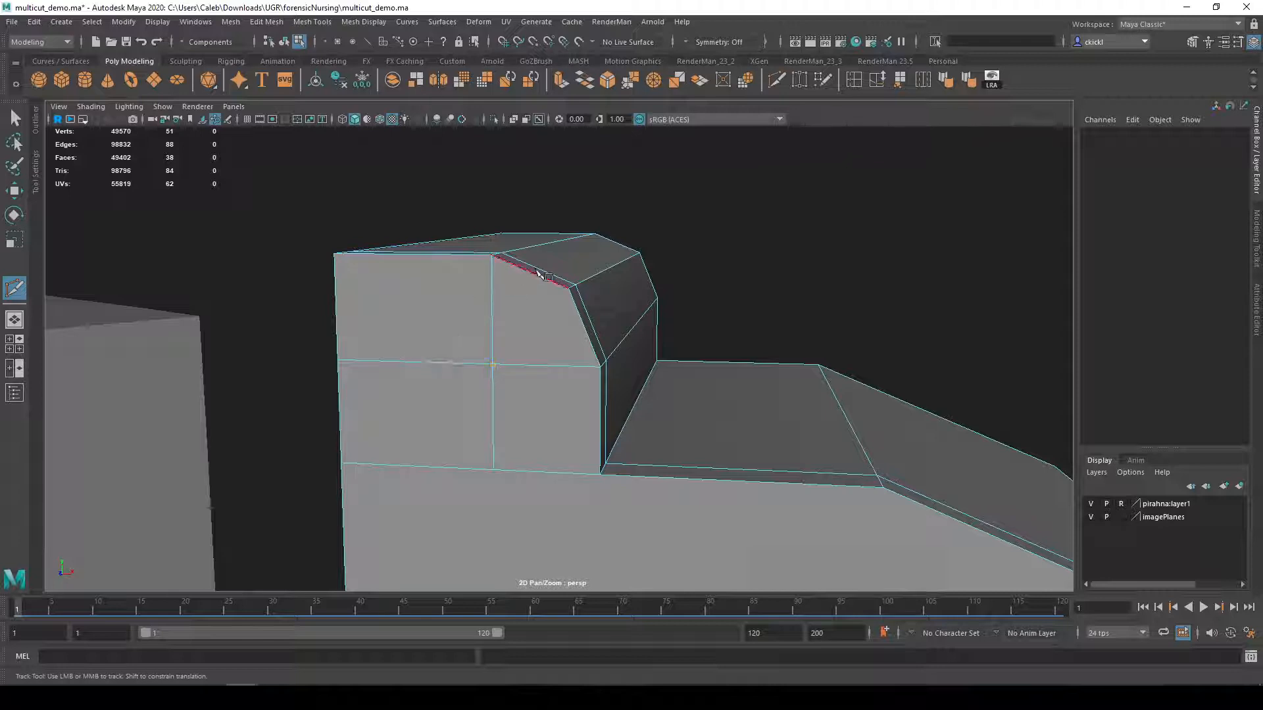
right_click_drag(552, 473, 648, 472, "alt")
scroll(647, 472, "down", 4)
middle_click_drag(718, 485, 640, 308, "alt")
scroll(653, 363, "up", 3)
scroll(632, 332, "down", 1)
scroll(721, 394, "up", 2)
left_click_drag(753, 419, 564, 406, "alt")
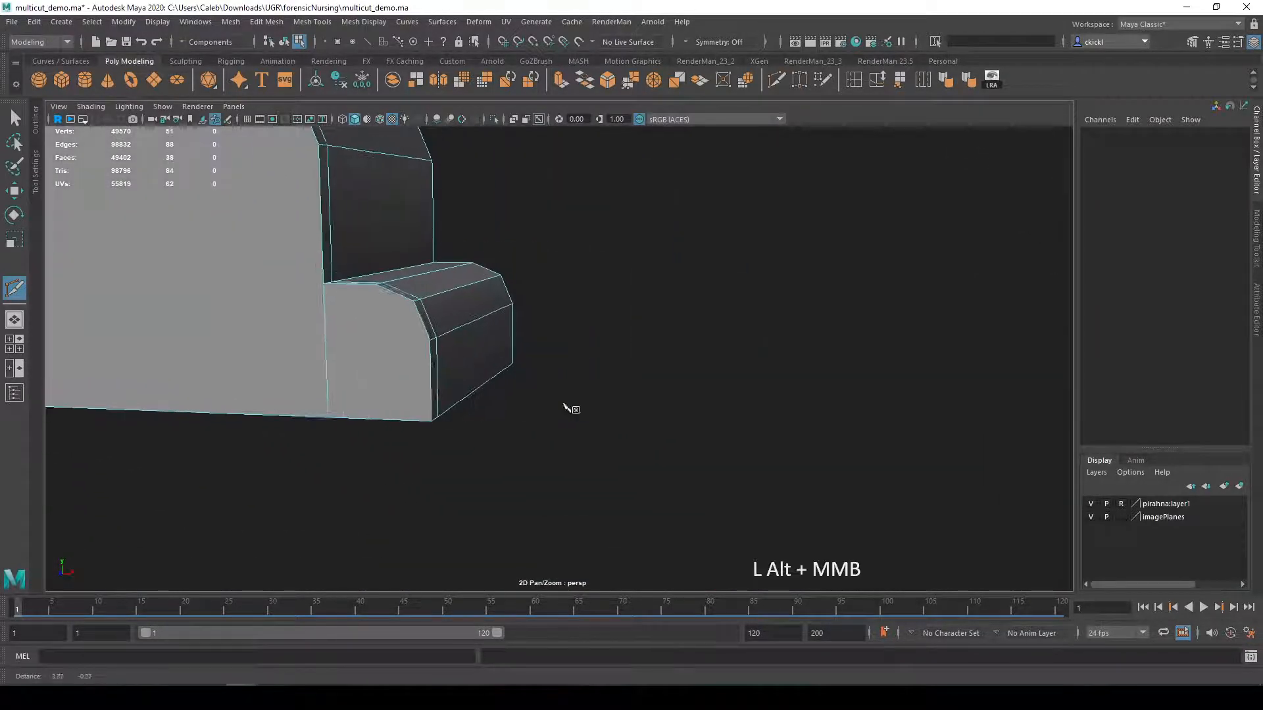
middle_click_drag(565, 406, 647, 387, "alt")
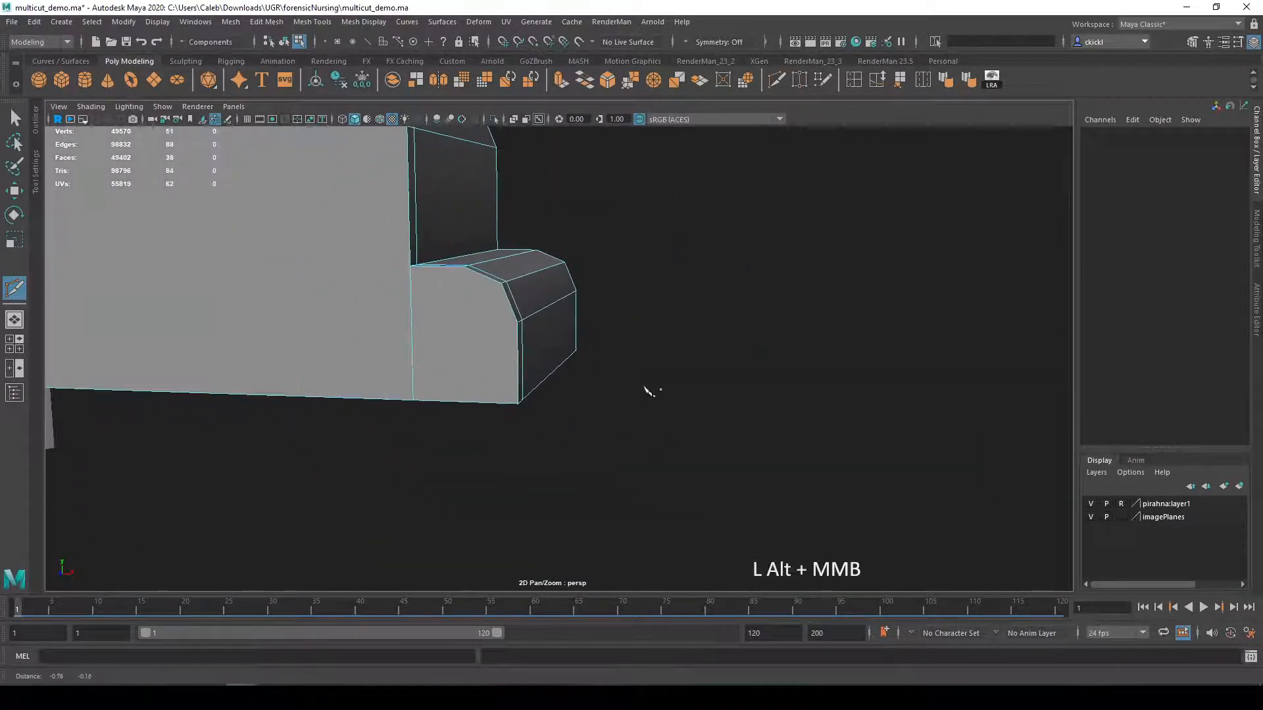
left_click(463, 266)
left_click(464, 402, "ctrl+shift")
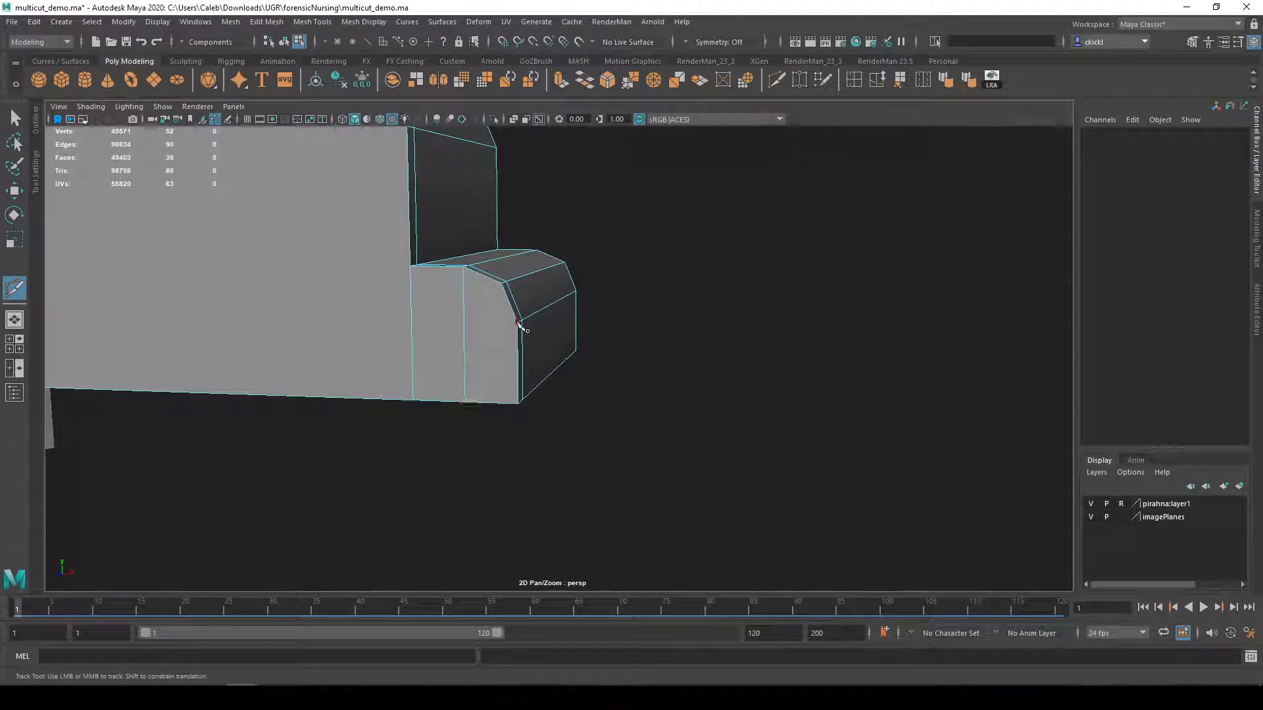
- Cut an angle-snapped horizontal edge from the lowest vertex of the lower step's rounding across the side face to the back edge
left_click(517, 322)
scroll(198, 328, "down", 5)
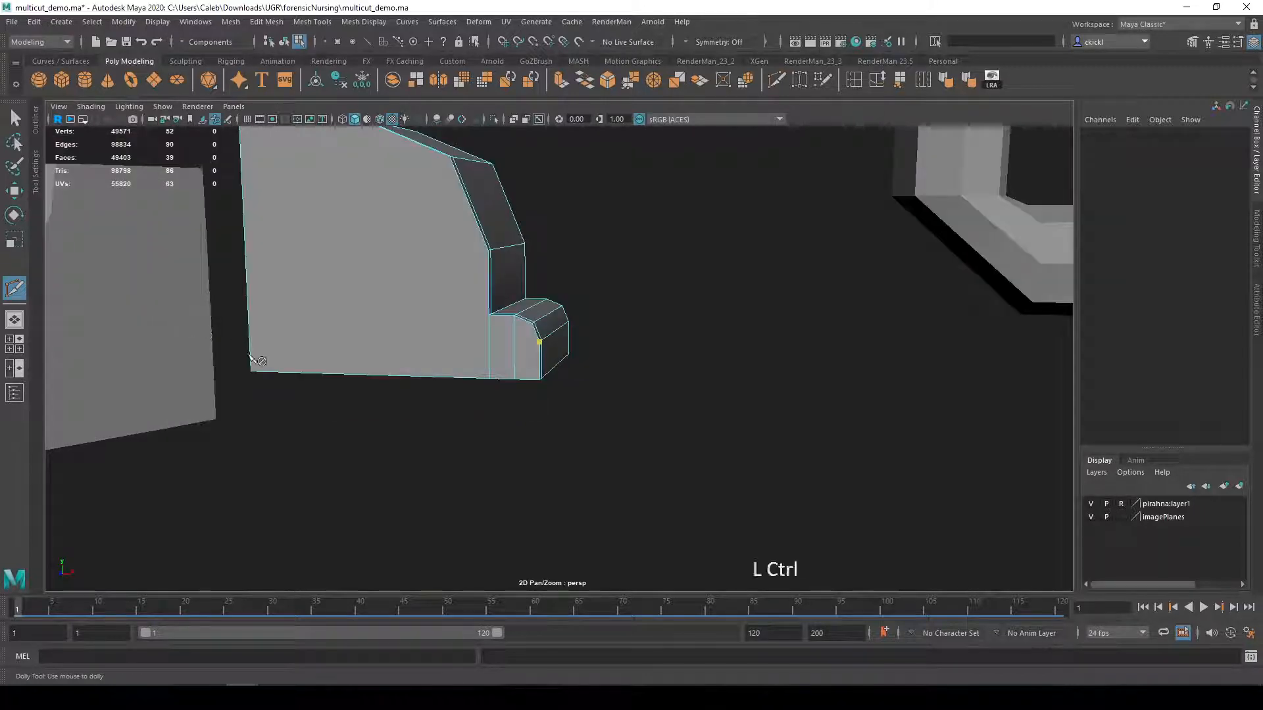
left_click(248, 344, "ctrl+shift")
scroll(327, 340, "up", 2)
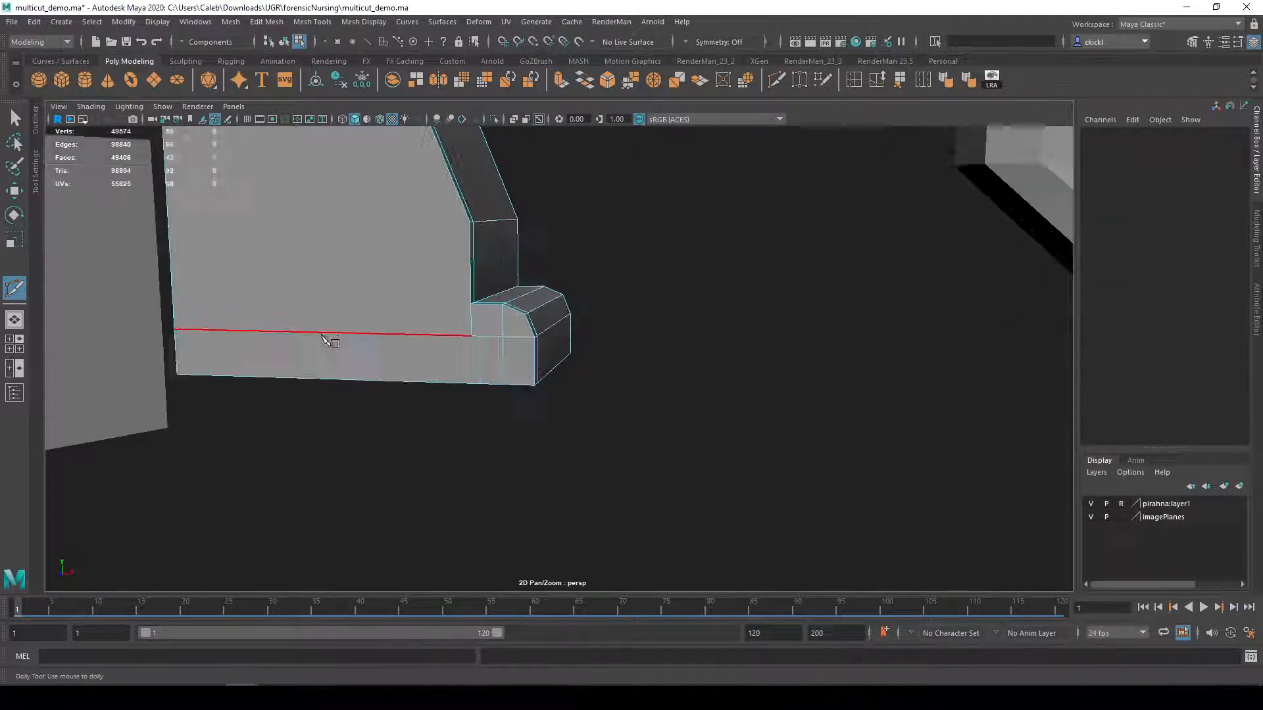
- Cut horizontal edges to the back edge from the lower step's inner corner and from the large rounding's lowest vertex
scroll(324, 340, "up", 3)
middle_click_drag(443, 324, 1043, 451, "alt")
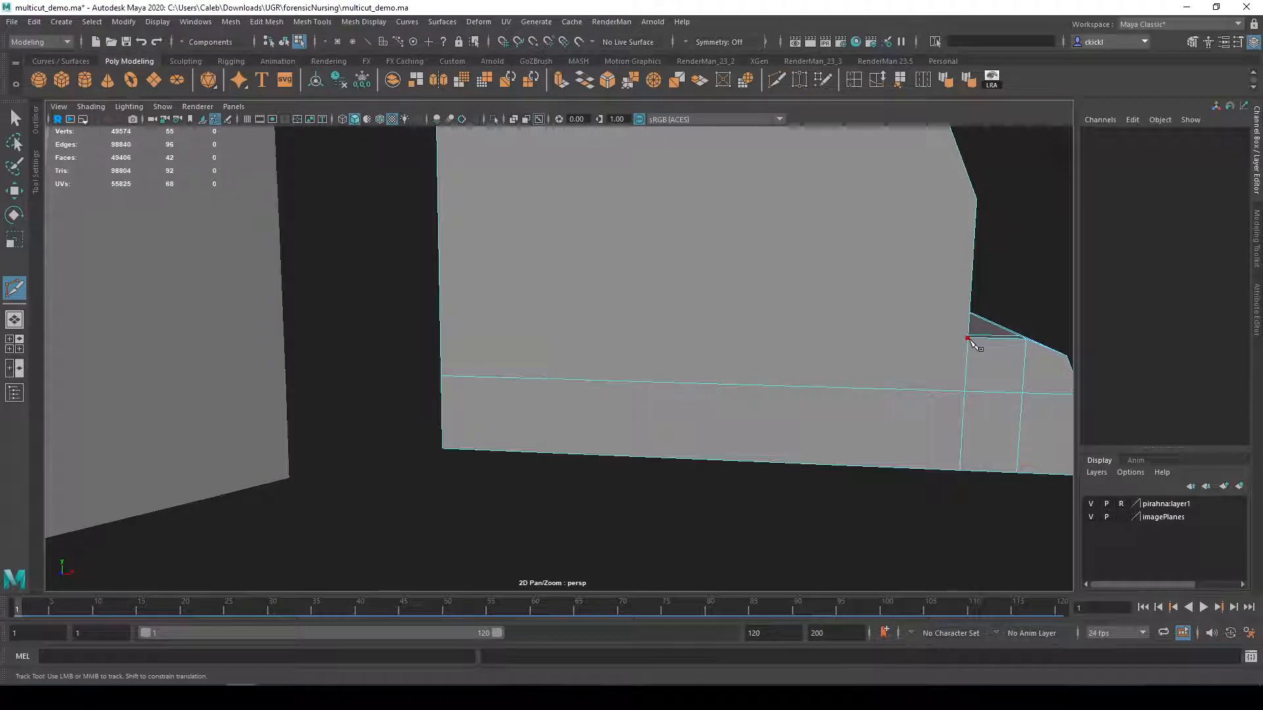
middle_click_drag(668, 262, 616, 370, "alt")
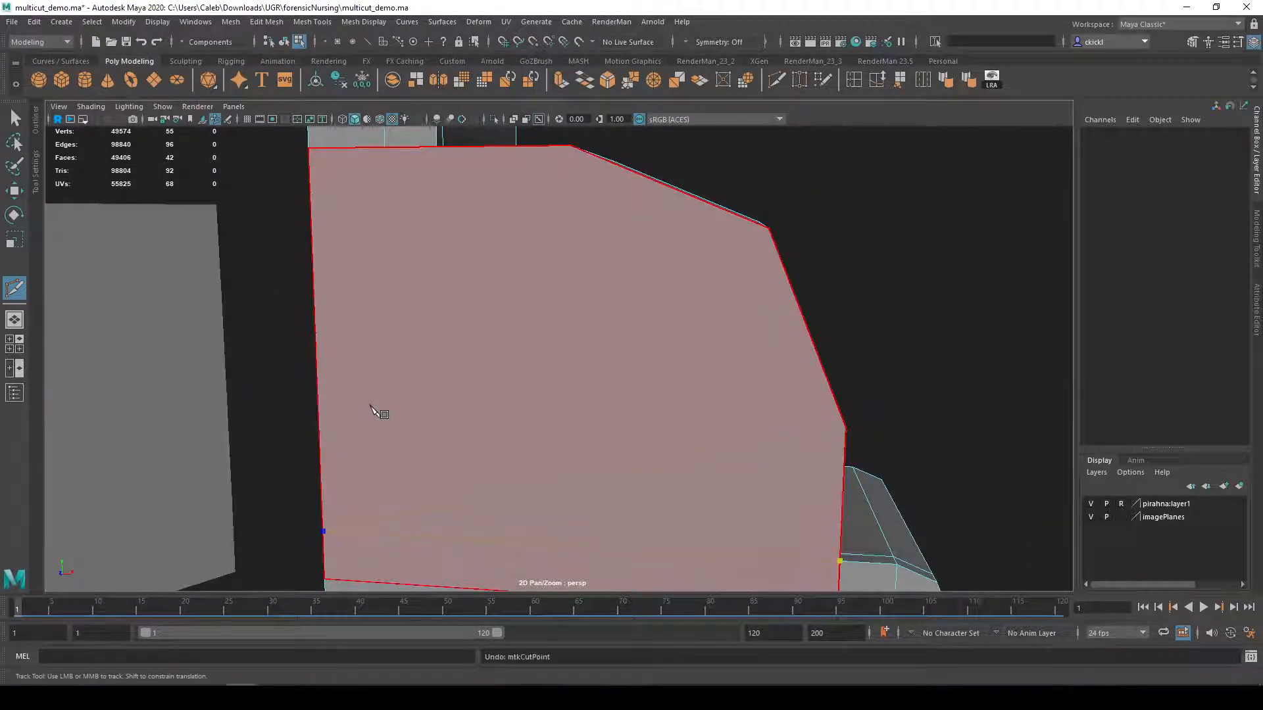
key("Return")
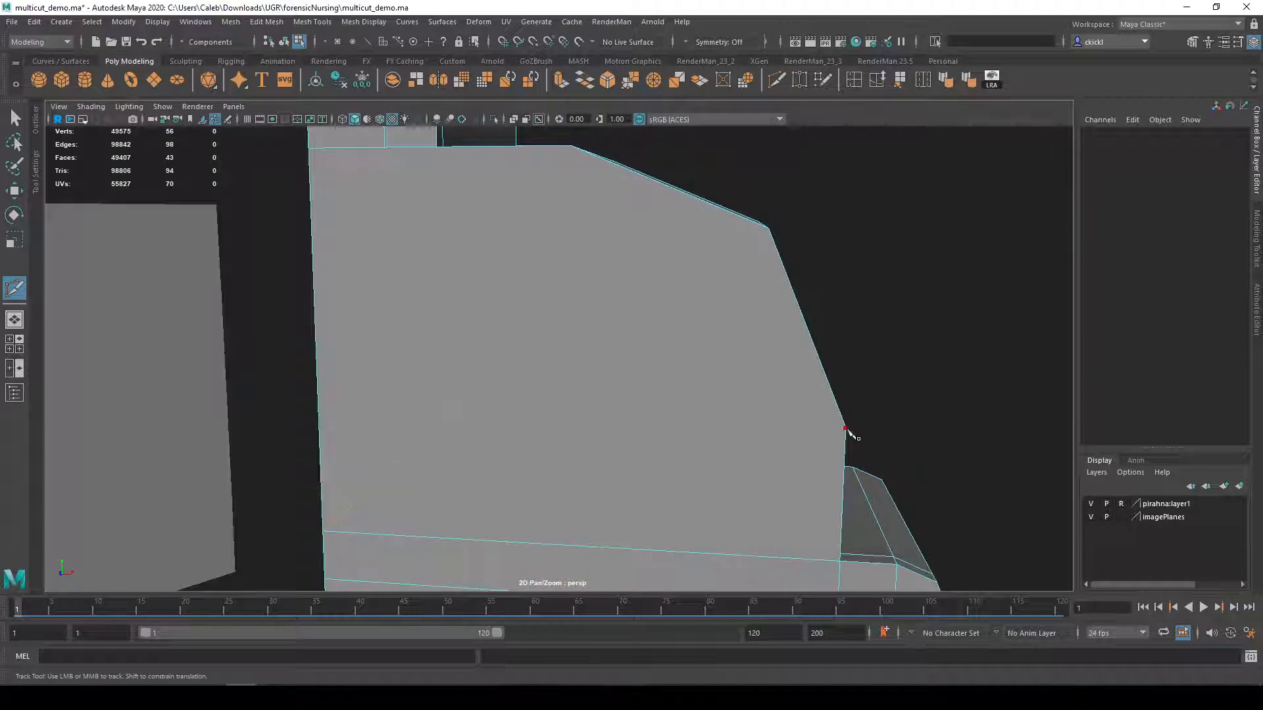
left_click(323, 413, "ctrl")
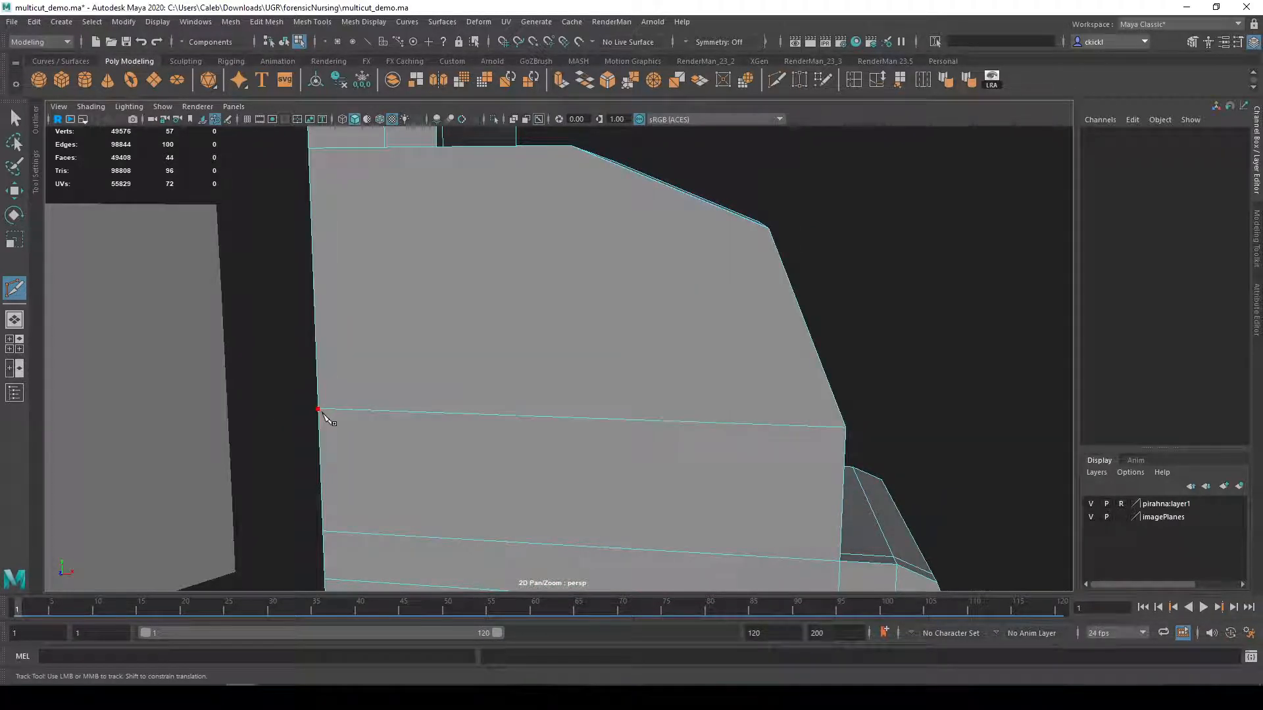
- Cut straight vertical edges to the block's base from the large rounding's top vertex and from the upper step's inner corner
left_click(568, 147)
scroll(576, 293, "down", 6)
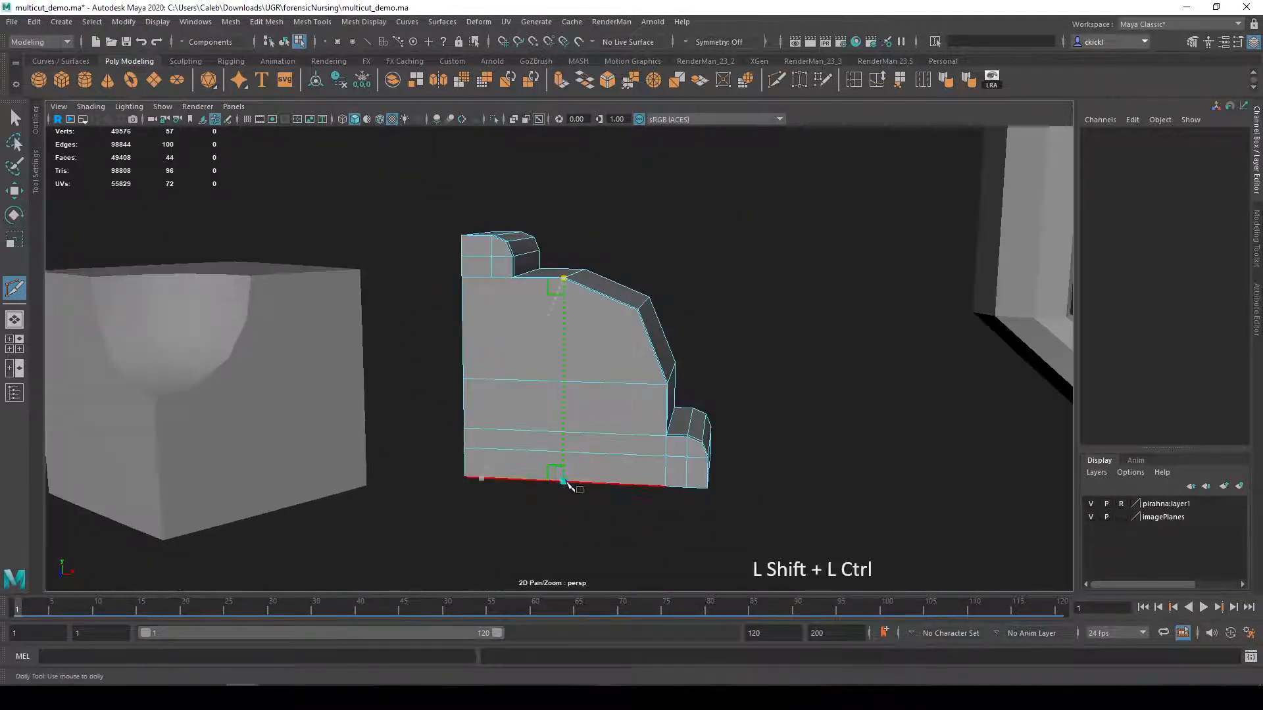
left_click(565, 481, "ctrl+shift")
key("Return")
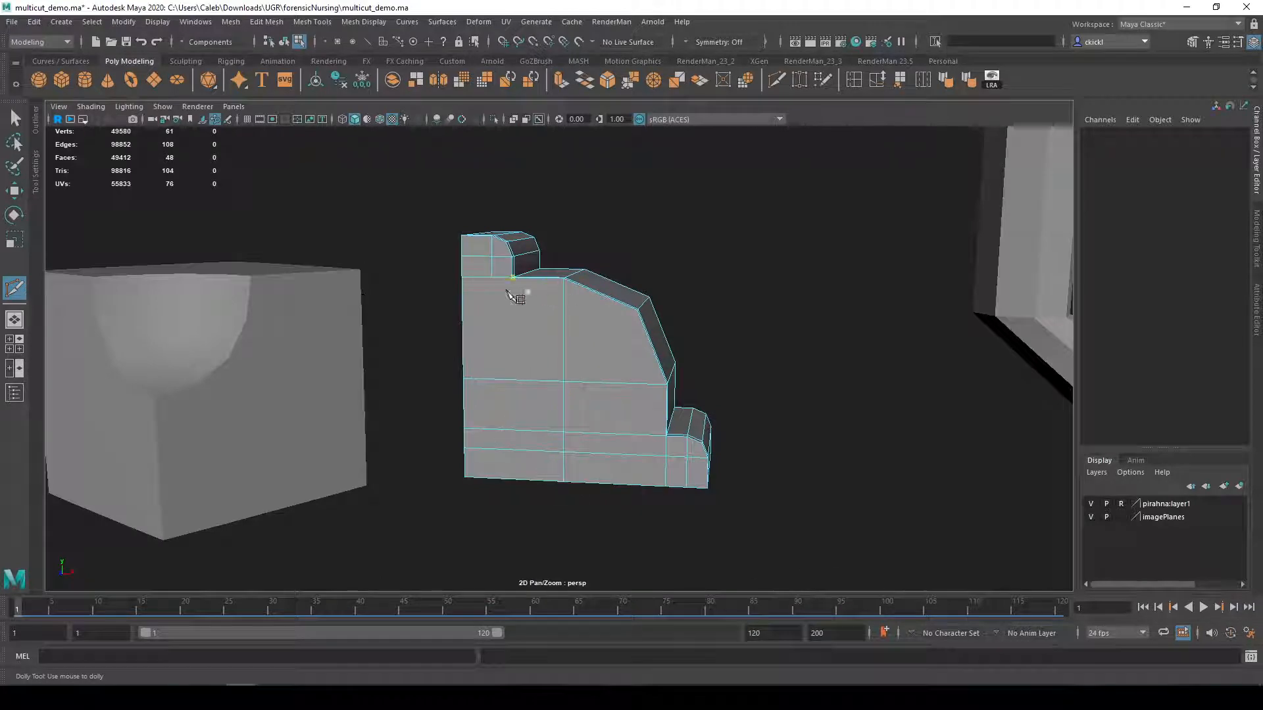
left_click(512, 280)
left_click(512, 480, "ctrl+shift")
key("Return")
mouse_move(512, 482)
left_mouse_down("alt")
mouse_move(594, 487)
mouse_move(516, 519)
mouse_move(526, 499)
mouse_move(417, 459)
mouse_move(550, 475)
mouse_move(521, 479)
left_mouse_up("alt")
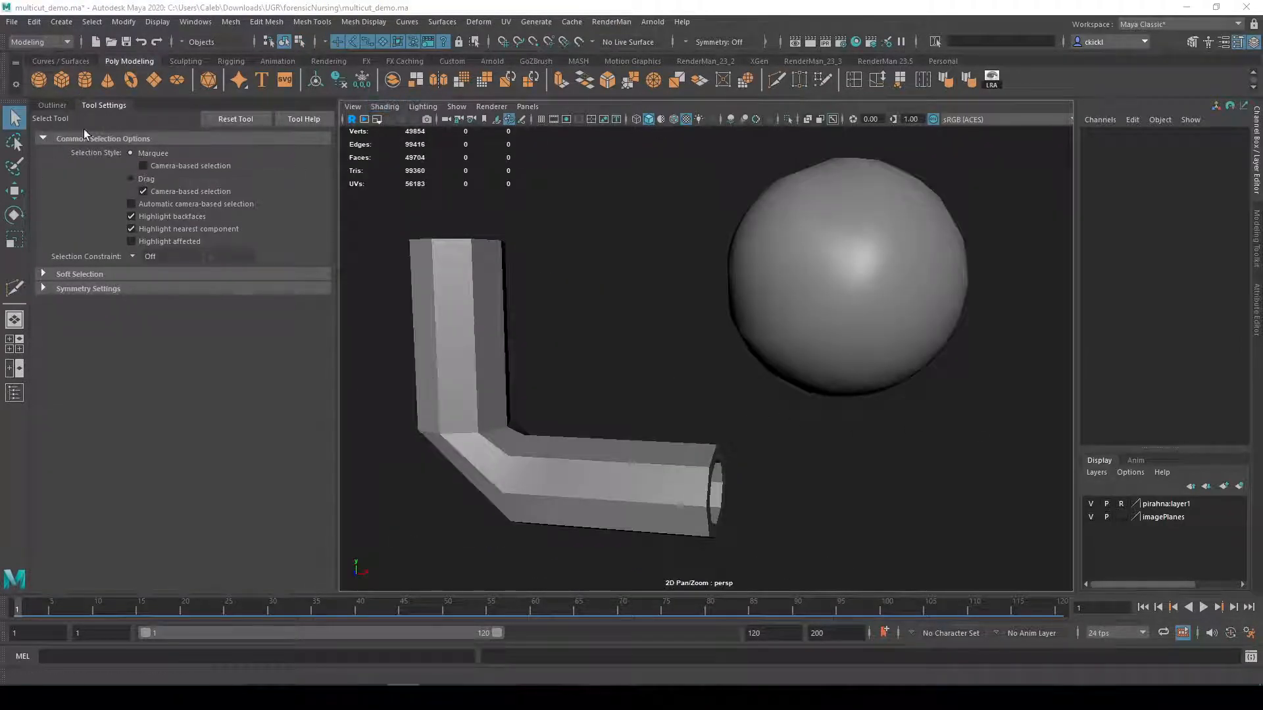
- Activate Multi-Cut with Edge Flow enabled and target the bent pipe
left_click(777, 79)
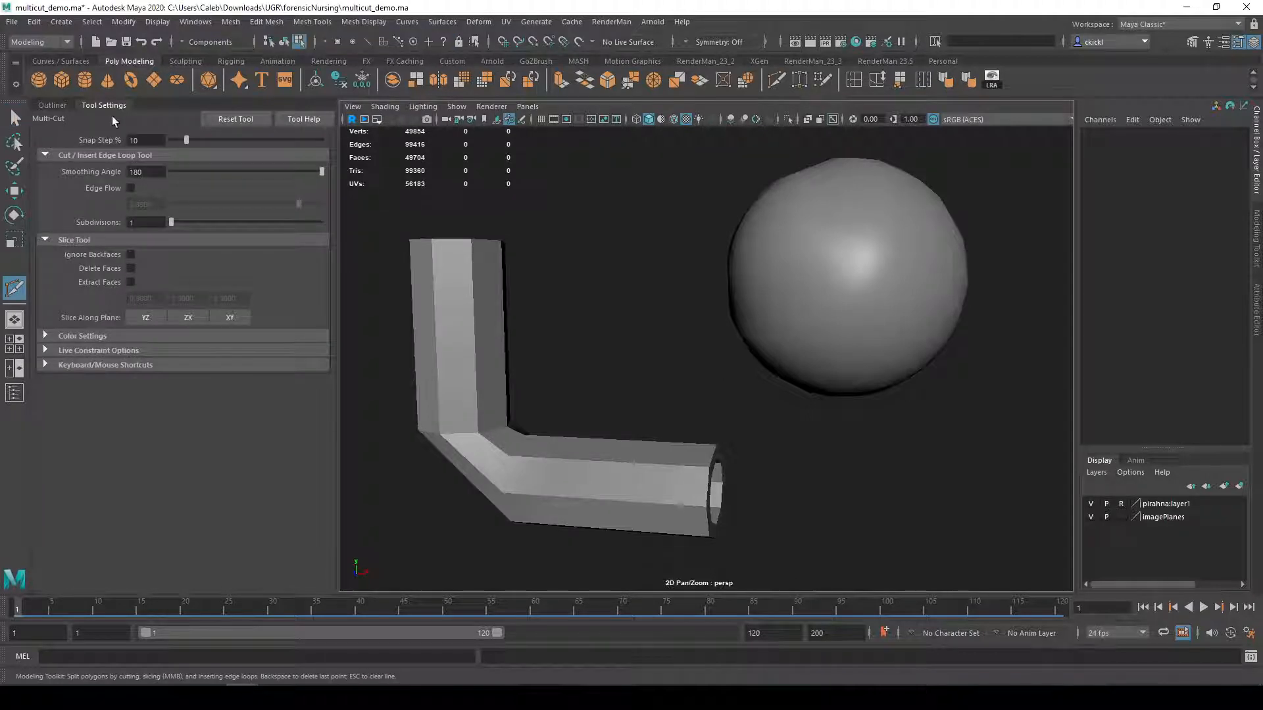
left_click(17, 299)
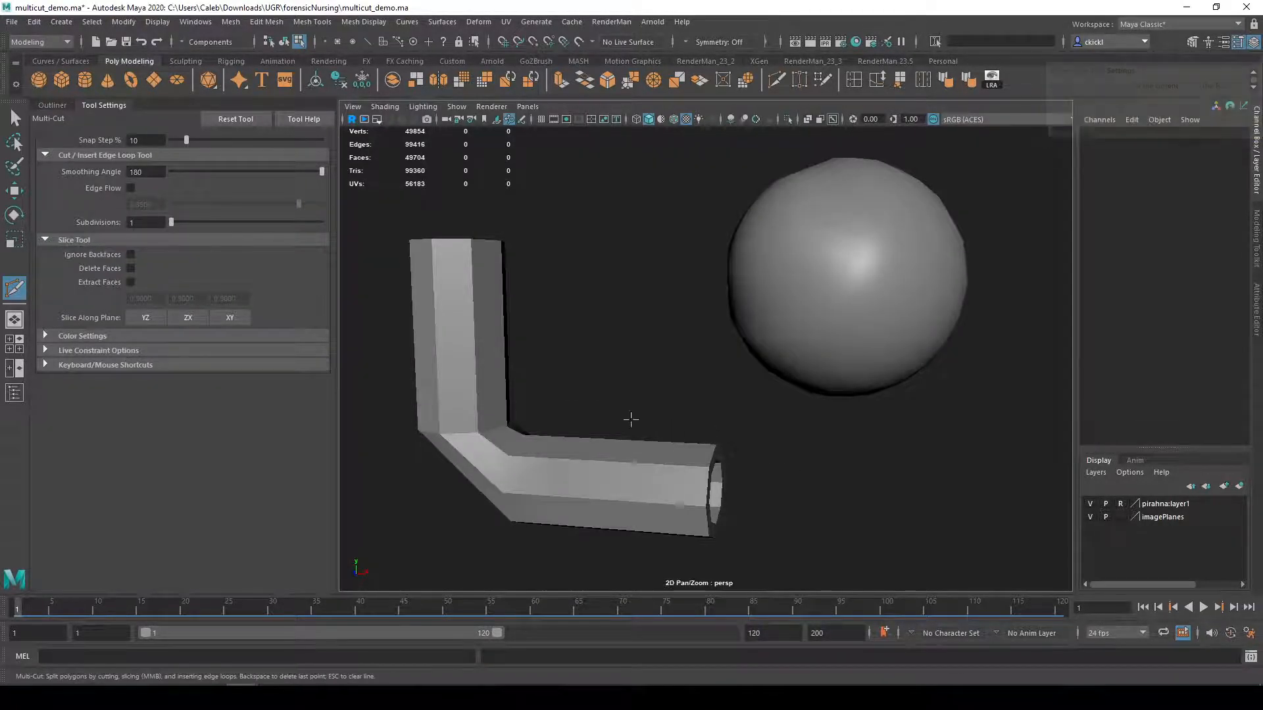
middle_click_drag(625, 417, 657, 400, "alt")
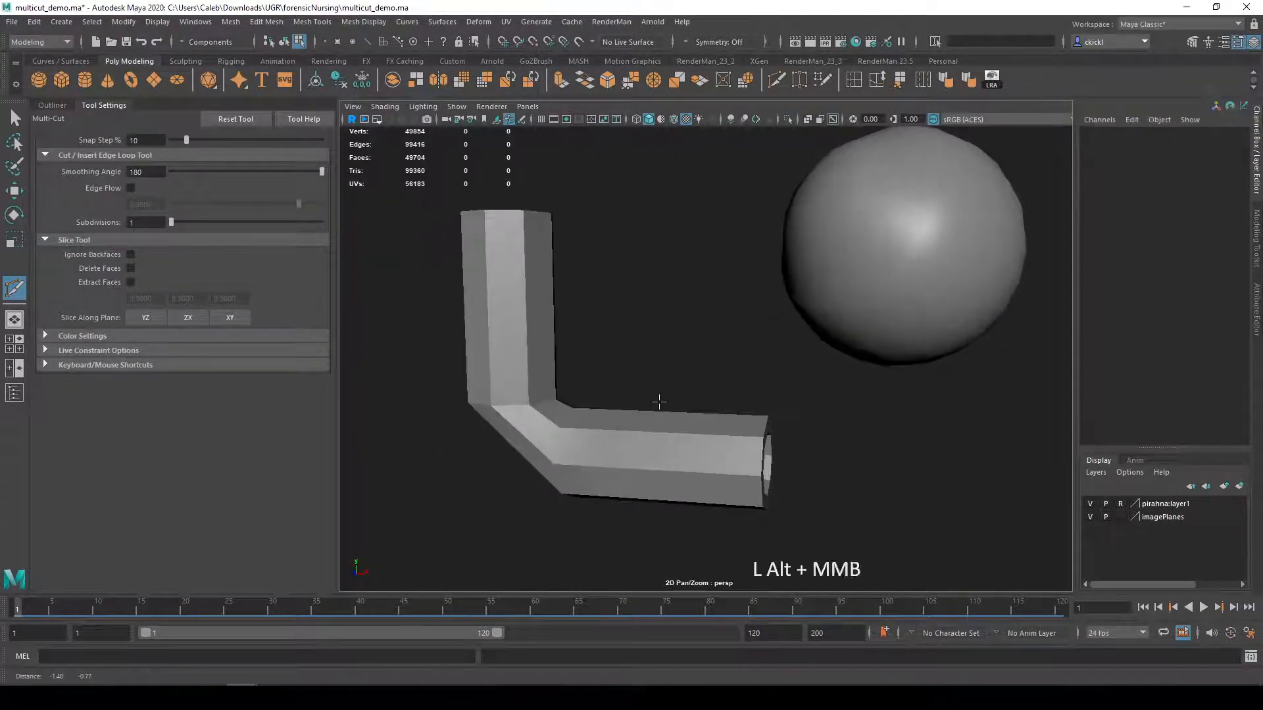
left_click(131, 188)
mouse_move(592, 355)
middle_mouse_down("alt")
mouse_move(662, 344)
mouse_move(608, 372)
middle_mouse_up("alt")
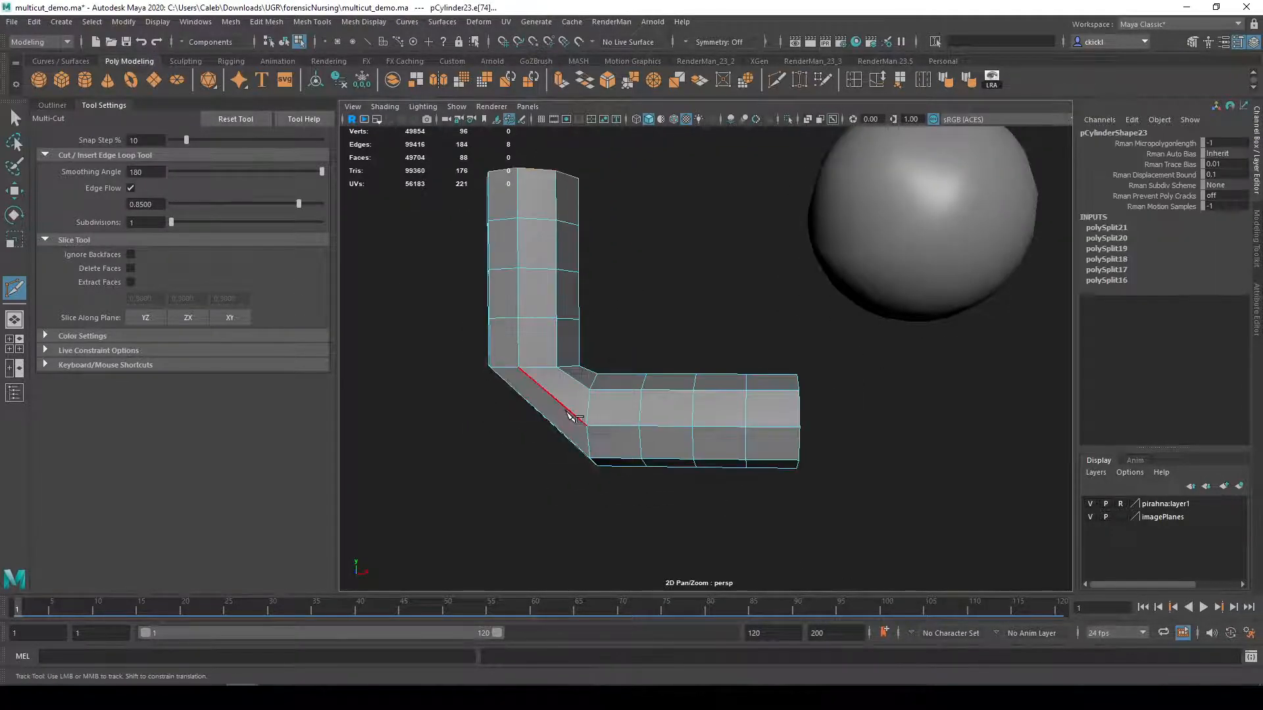
- Insert a centred edge loop around the pipe's bend with Edge Flow off, and undo it
left_click(128, 190)
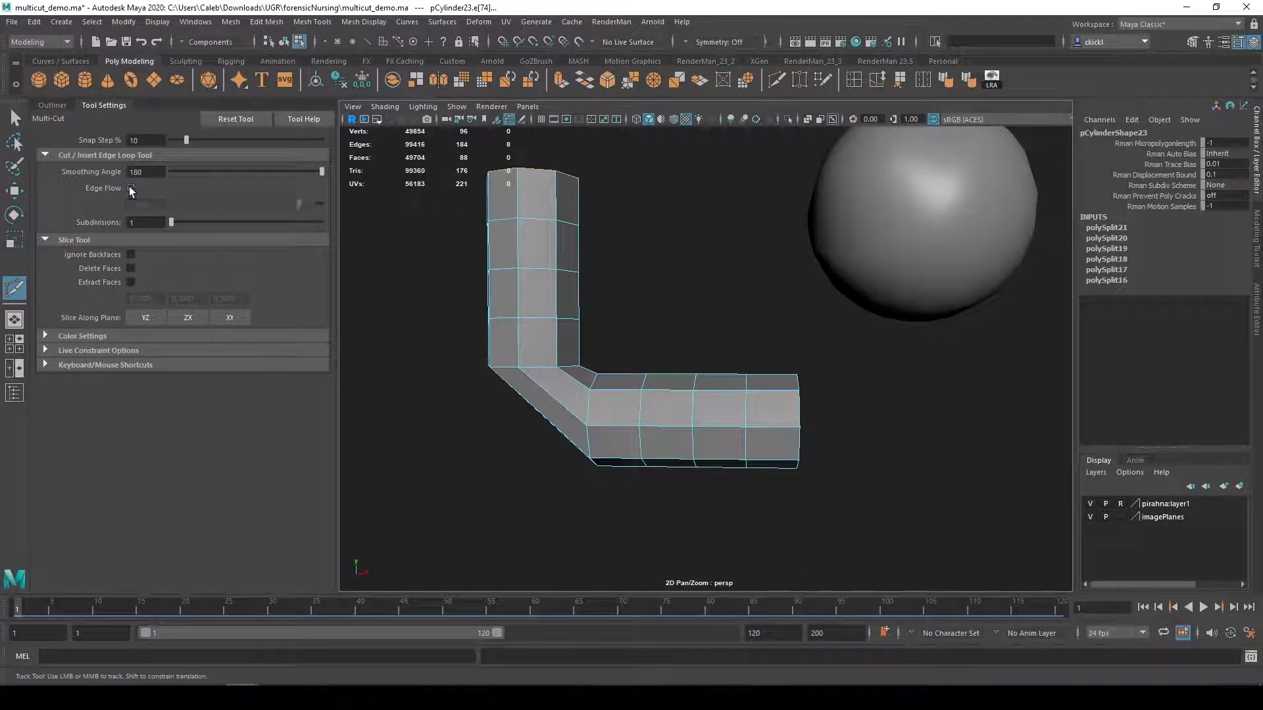
middle_click(546, 400, "ctrl")
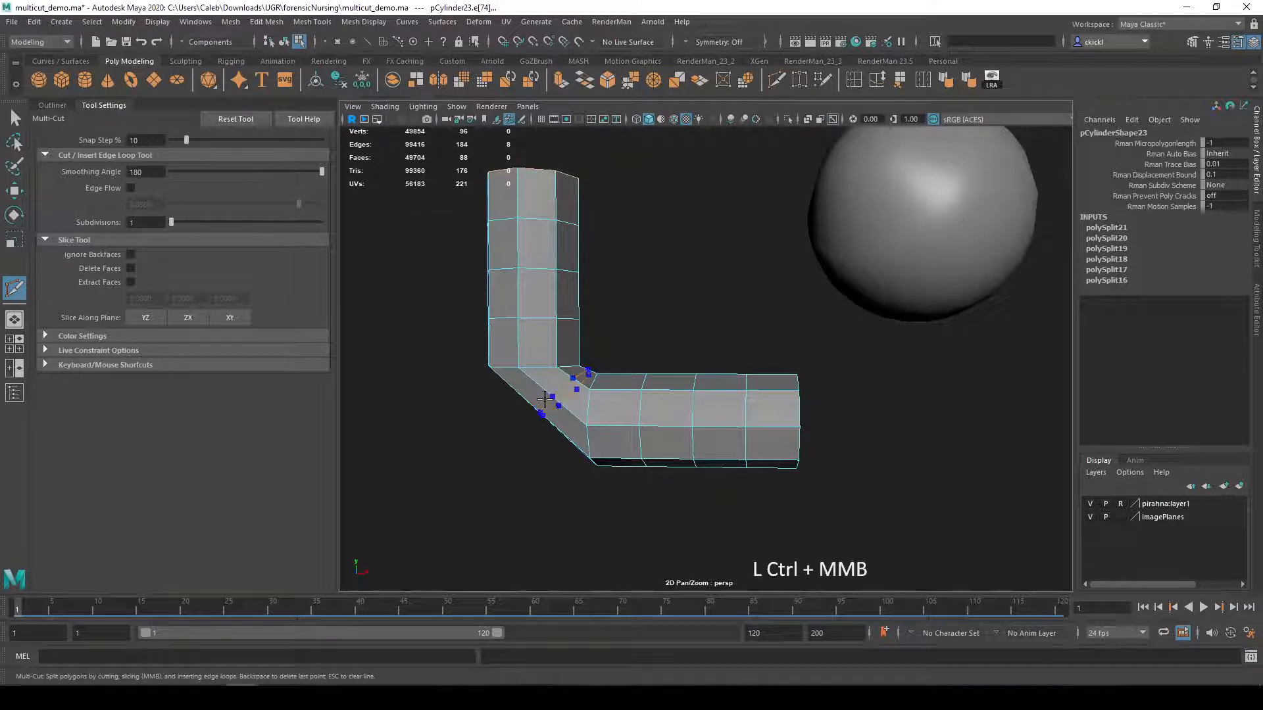
left_click_drag(582, 523, 615, 416, "alt")
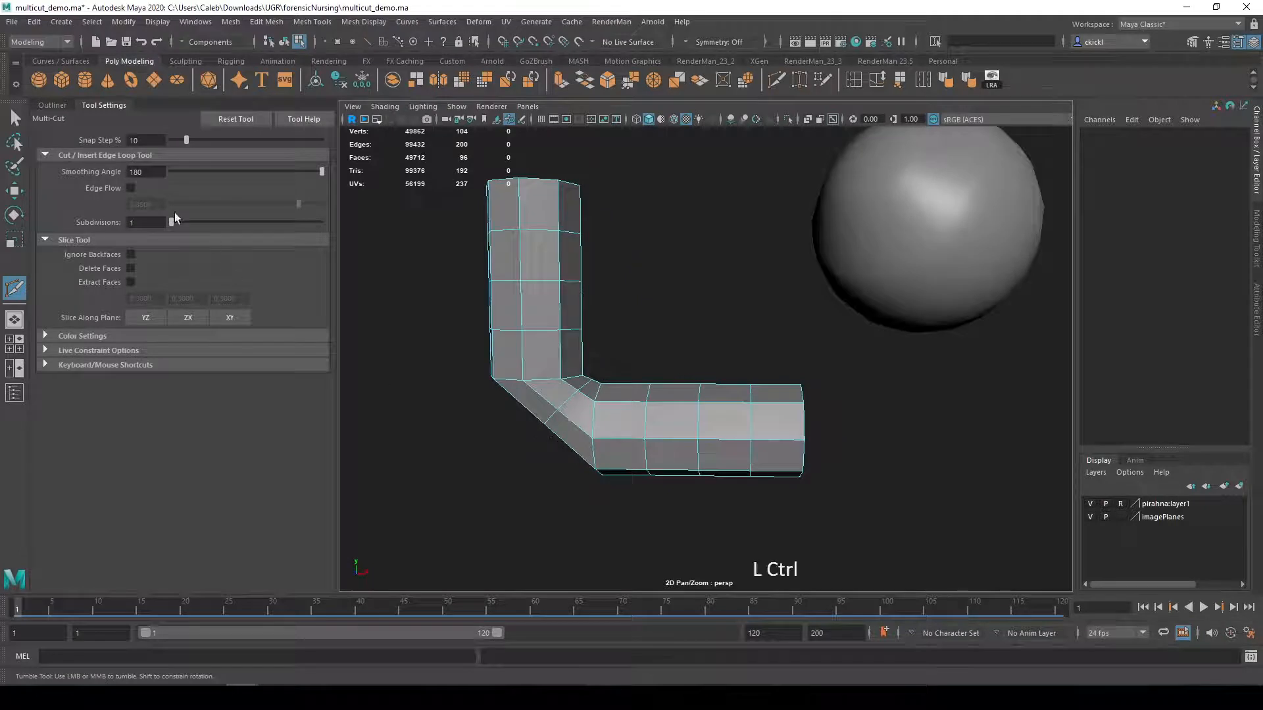
key("ctrl+z")
- Enable Edge Flow, insert a centred edge loop around the pipe's bend, and inspect the curvature
left_click(131, 188)
left_click_drag(586, 428, 572, 418, "alt")
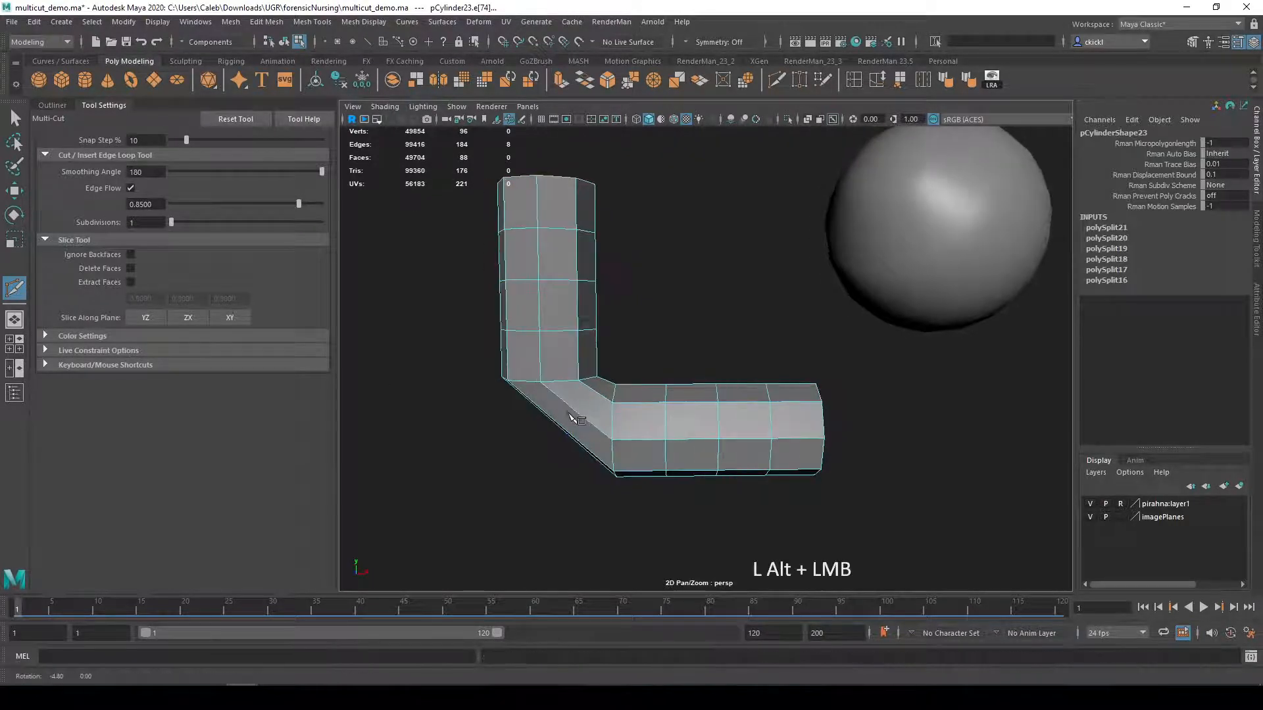
middle_click(578, 414, "ctrl")
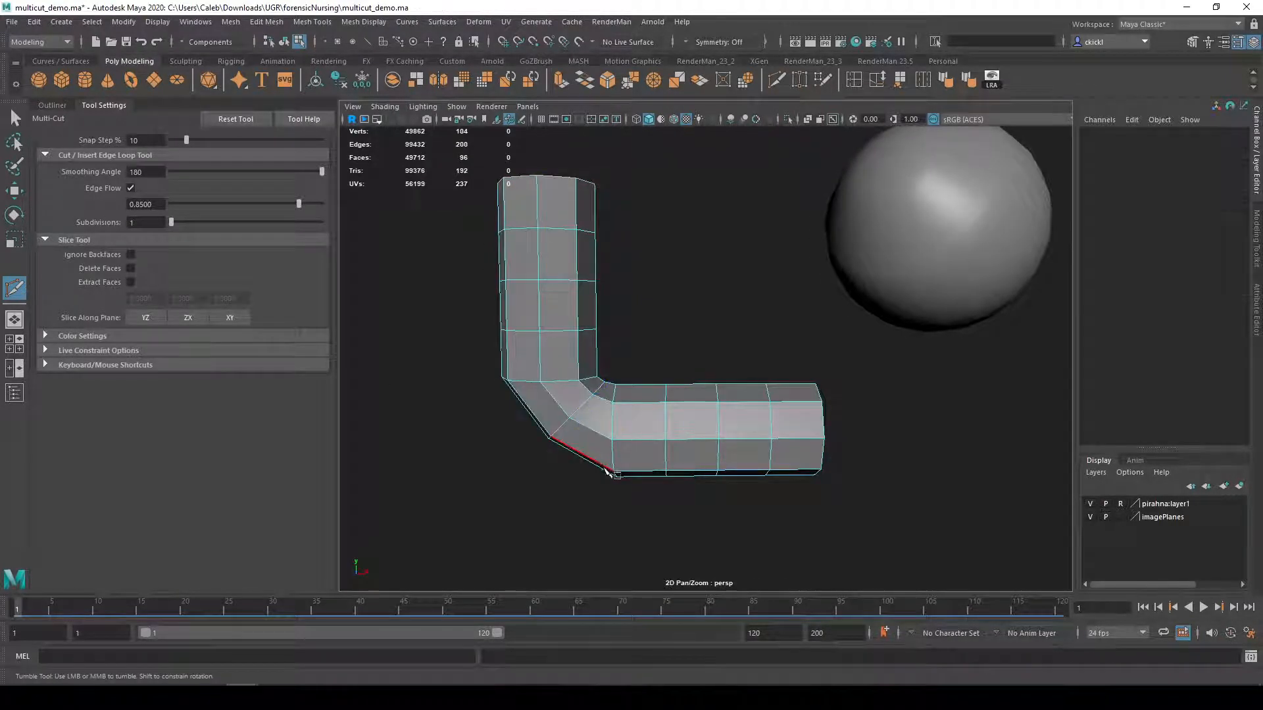
left_click_drag(605, 464, 711, 428, "alt")
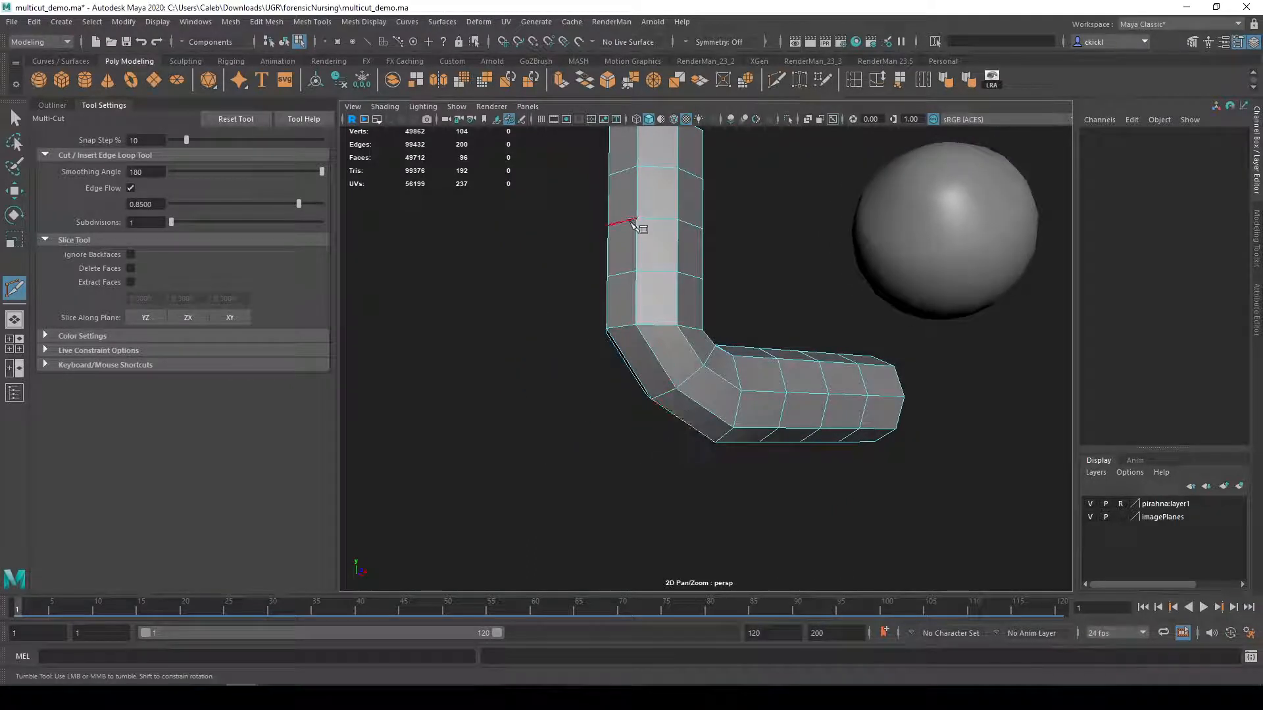
left_click_drag(672, 254, 559, 279, "alt")
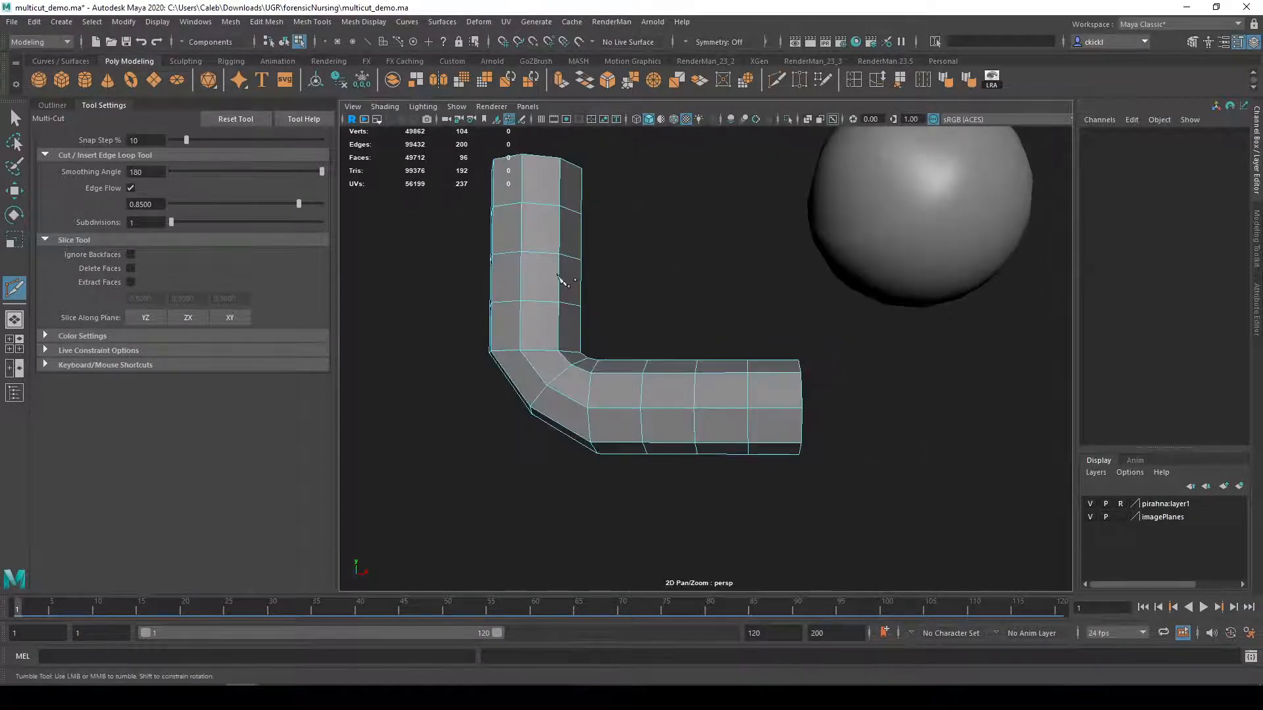
left_click(694, 443)
mouse_move(661, 464)
left_mouse_down("alt")
mouse_move(617, 471)
mouse_move(684, 485)
mouse_move(606, 484)
mouse_move(651, 520)
mouse_move(687, 468)
mouse_move(664, 482)
left_mouse_up("alt")
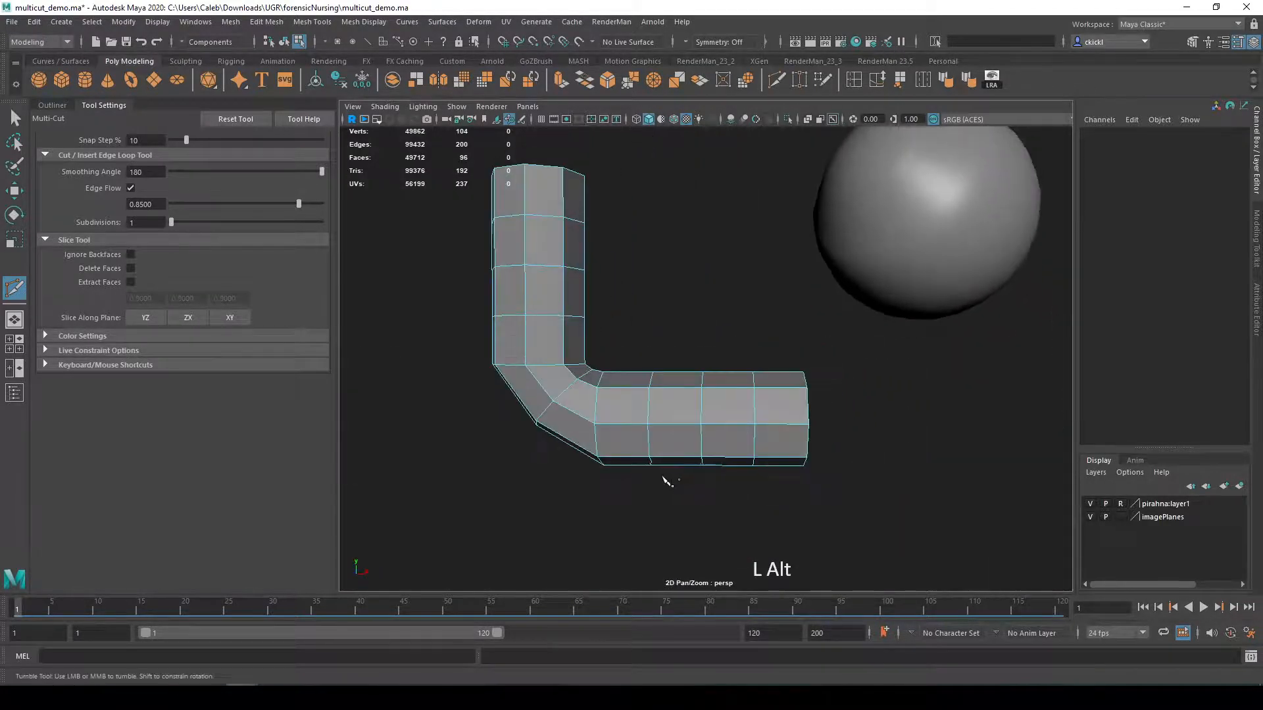
- Insert additional Edge Flow loops on both sides of the bend's middle loop, and undo all the loops on the bend
left_click(572, 414, "ctrl")
mouse_move(657, 465)
left_mouse_down("alt")
mouse_move(706, 482)
mouse_move(674, 380)
mouse_move(655, 483)
left_mouse_up("alt")
mouse_move(658, 462)
left_mouse_down("alt")
mouse_move(644, 472)
mouse_move(645, 446)
left_mouse_up("alt")
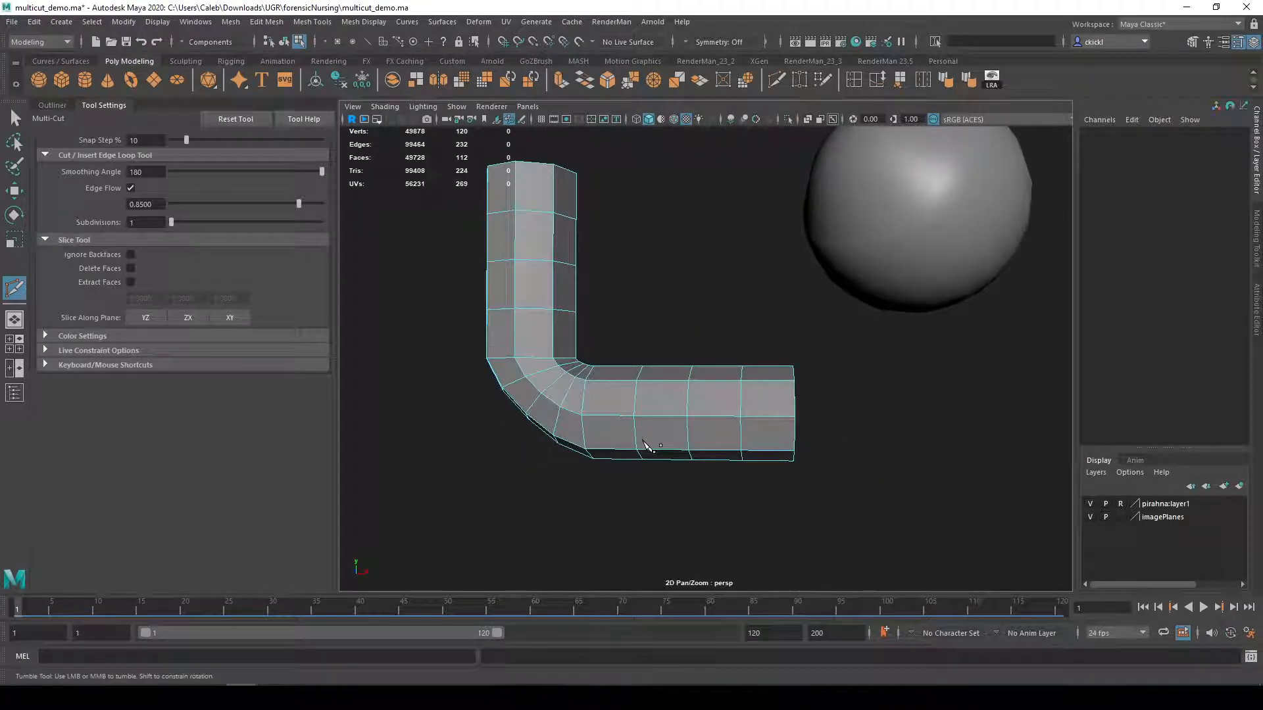
middle_click_drag(592, 364, 778, 424, "alt")
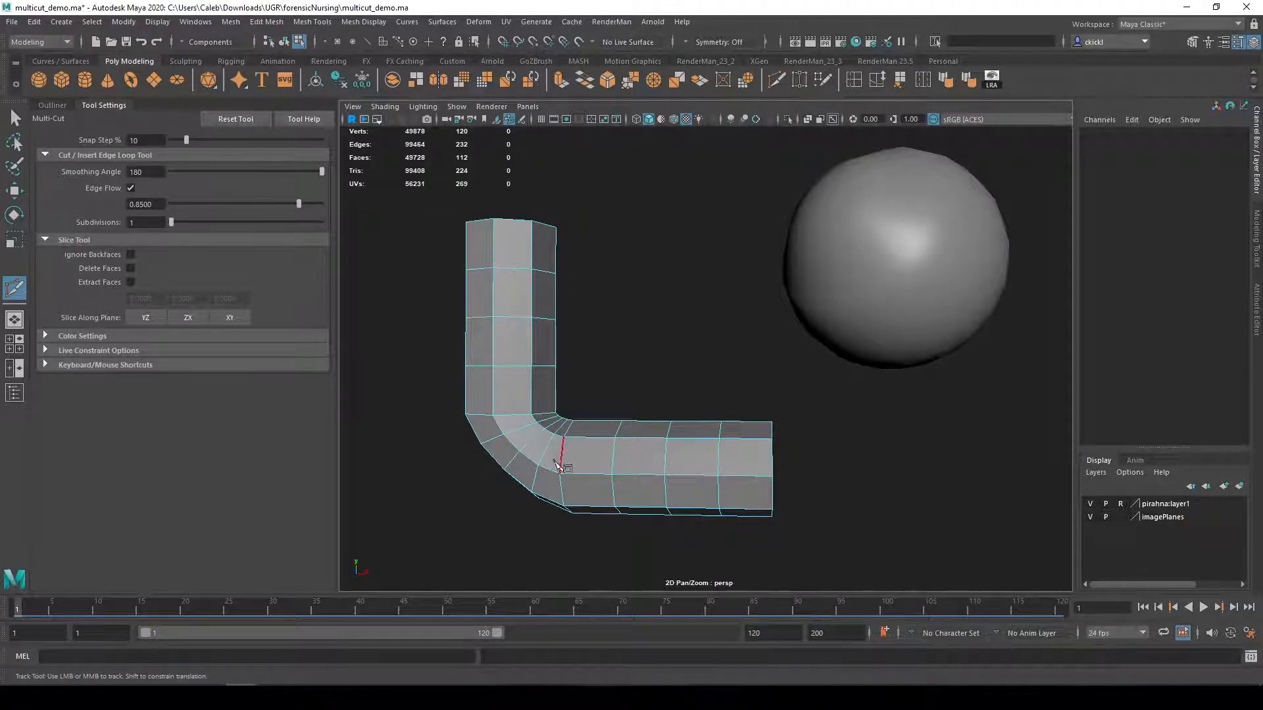
key("ctrl+z")
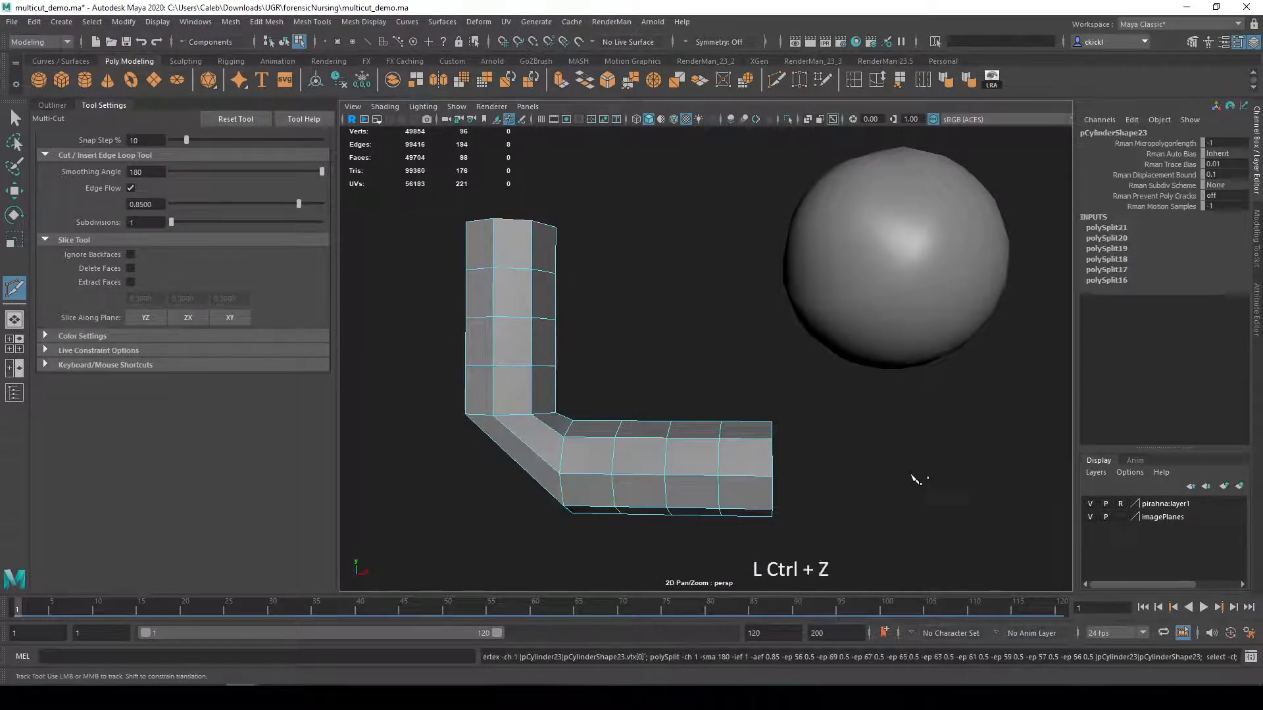
- Select the sphere in component mode and reactivate Multi-Cut on it
middle_click_drag(948, 429, 769, 518, "alt")
key("q")
left_click(725, 374)
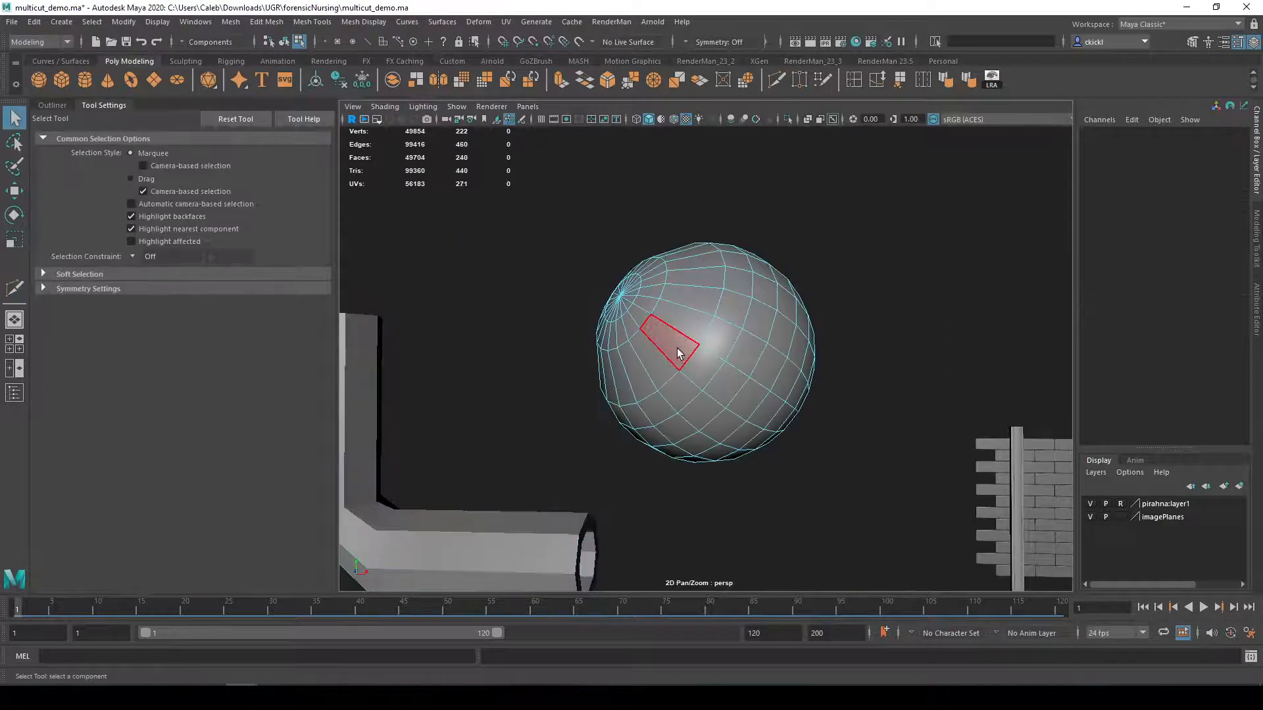
key("y")
scroll(621, 332, "up", 3)
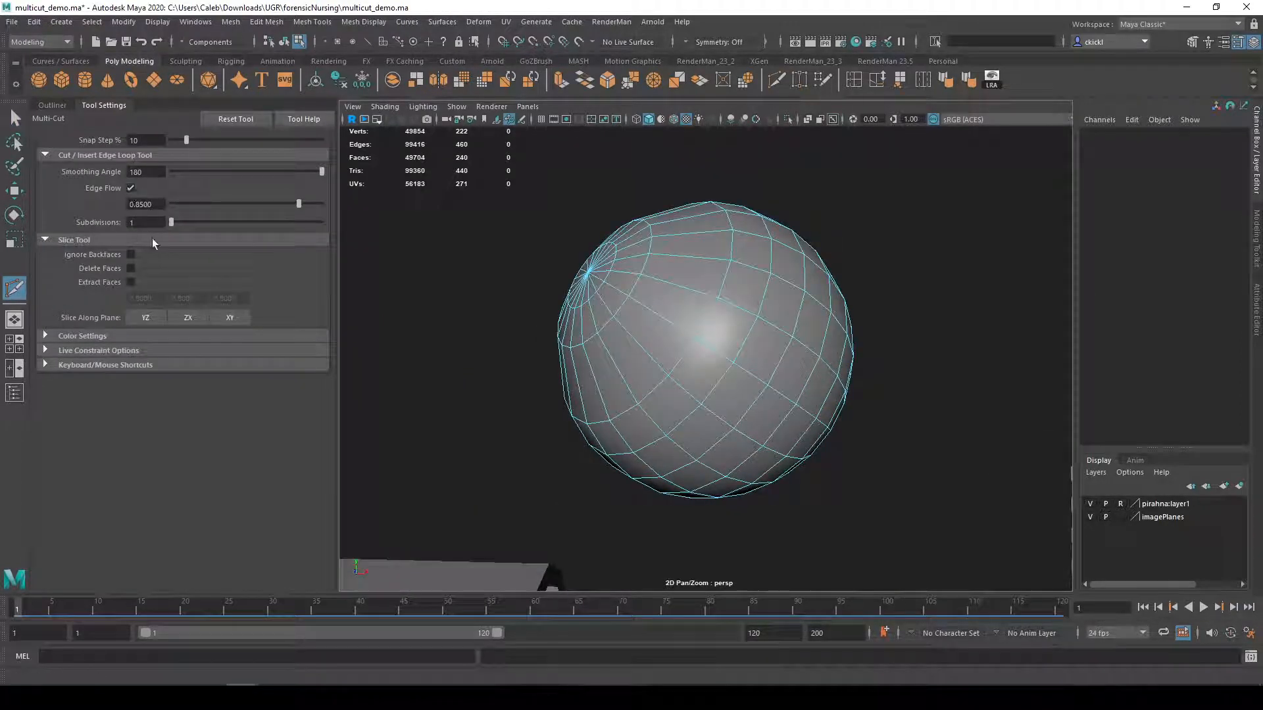
- Try inserting freely placed and centred edge loops near the sphere's pole with Edge Flow off, undoing each one
left_click(130, 189)
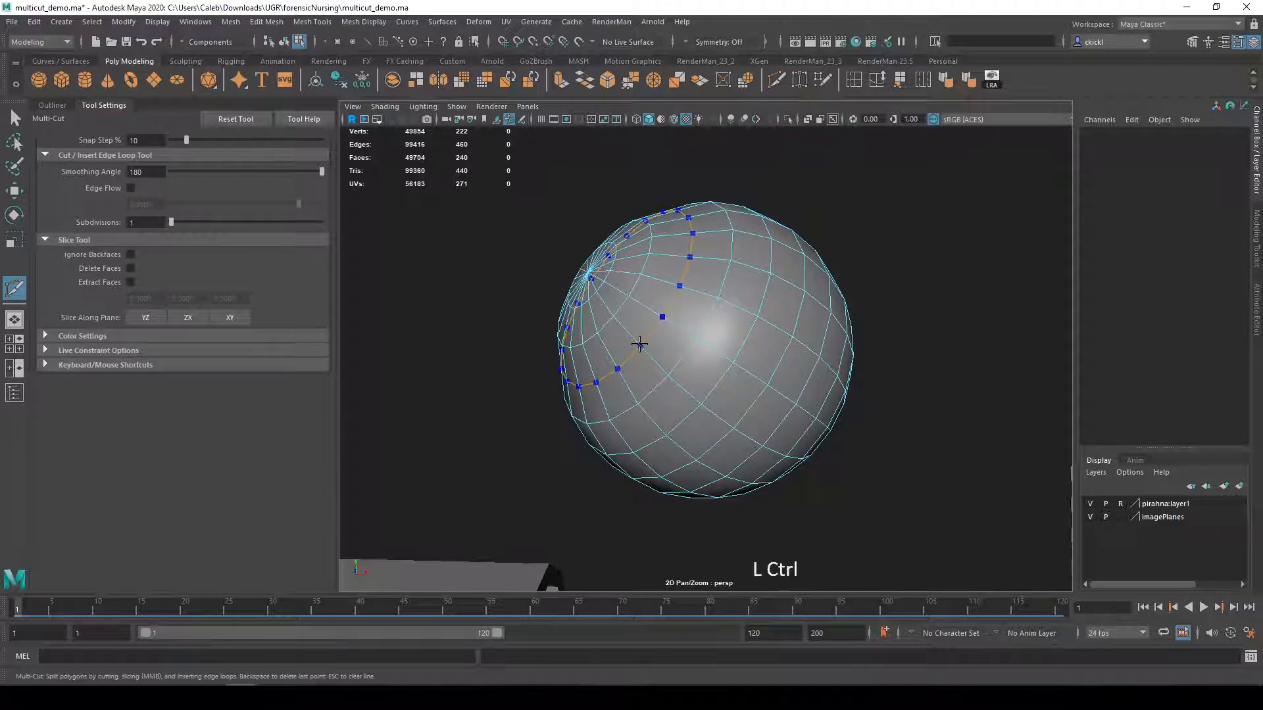
left_click(638, 344, "ctrl")
left_click_drag(756, 237, 726, 226, "alt")
middle_click_drag(730, 227, 776, 315, "alt")
scroll(704, 291, "up", 5)
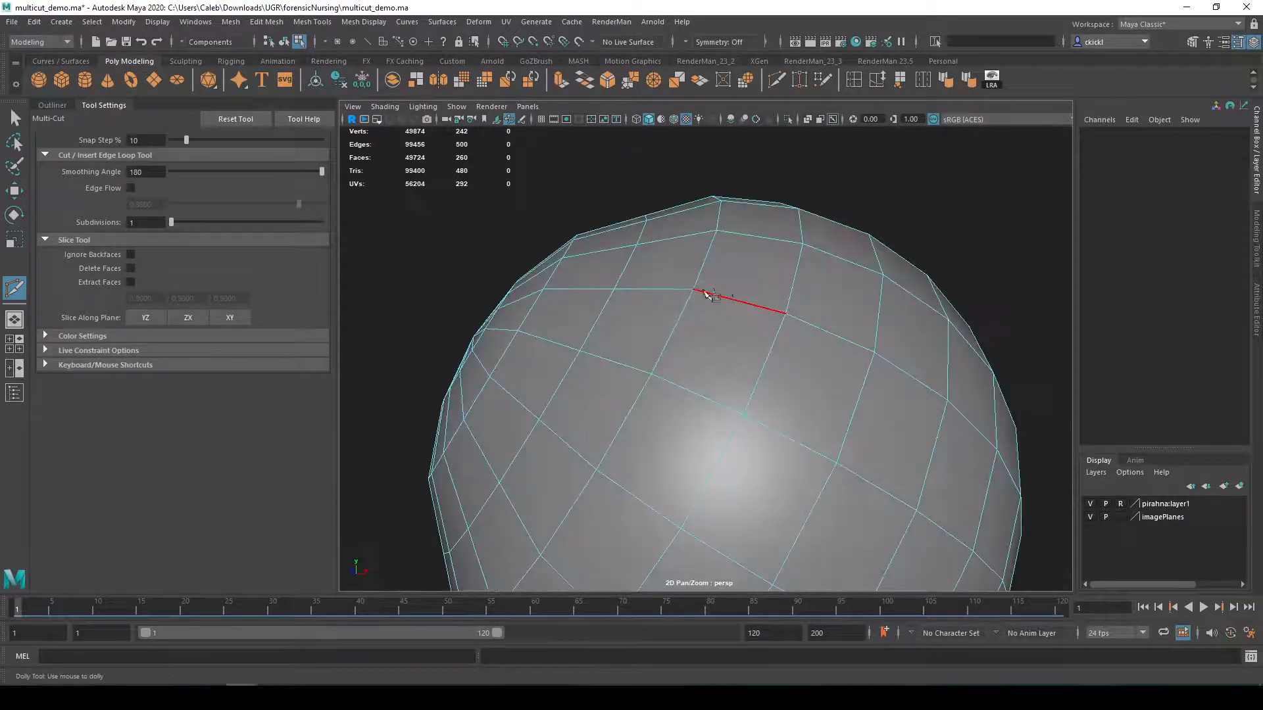
left_click_drag(704, 290, 678, 223, "alt")
key("ctrl+z")
middle_click(682, 213, "ctrl")
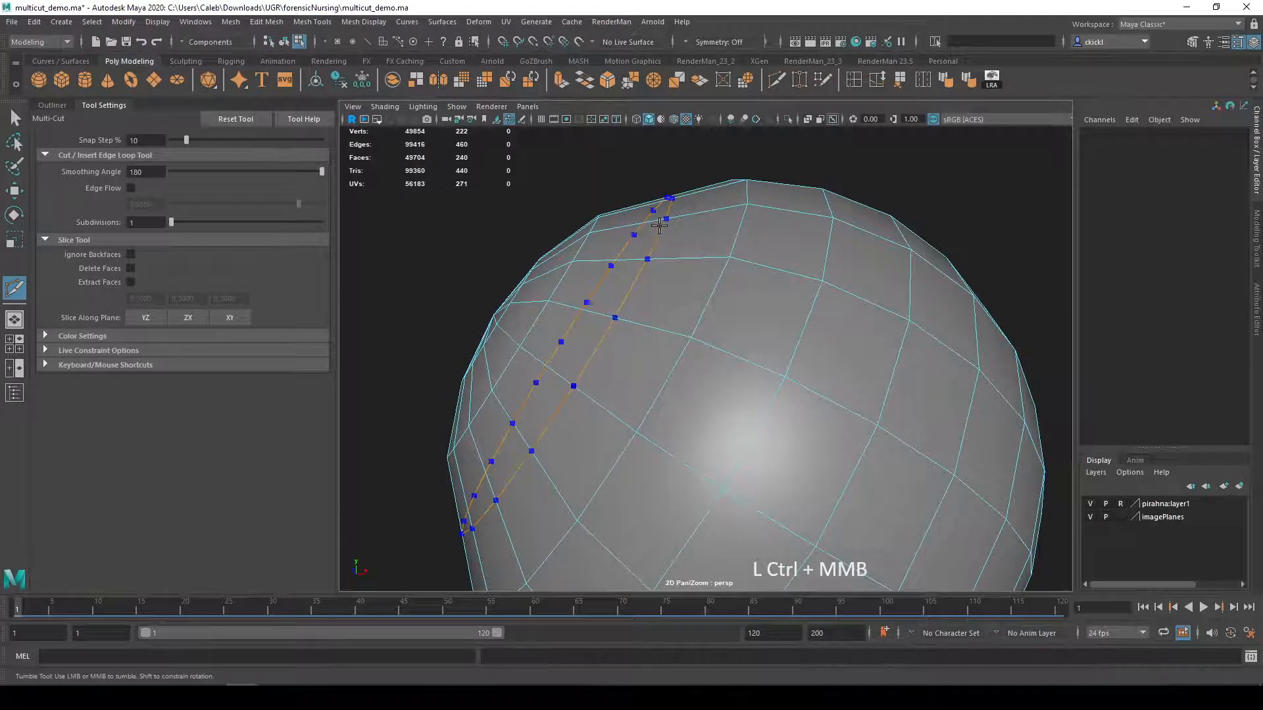
key("ctrl+z")
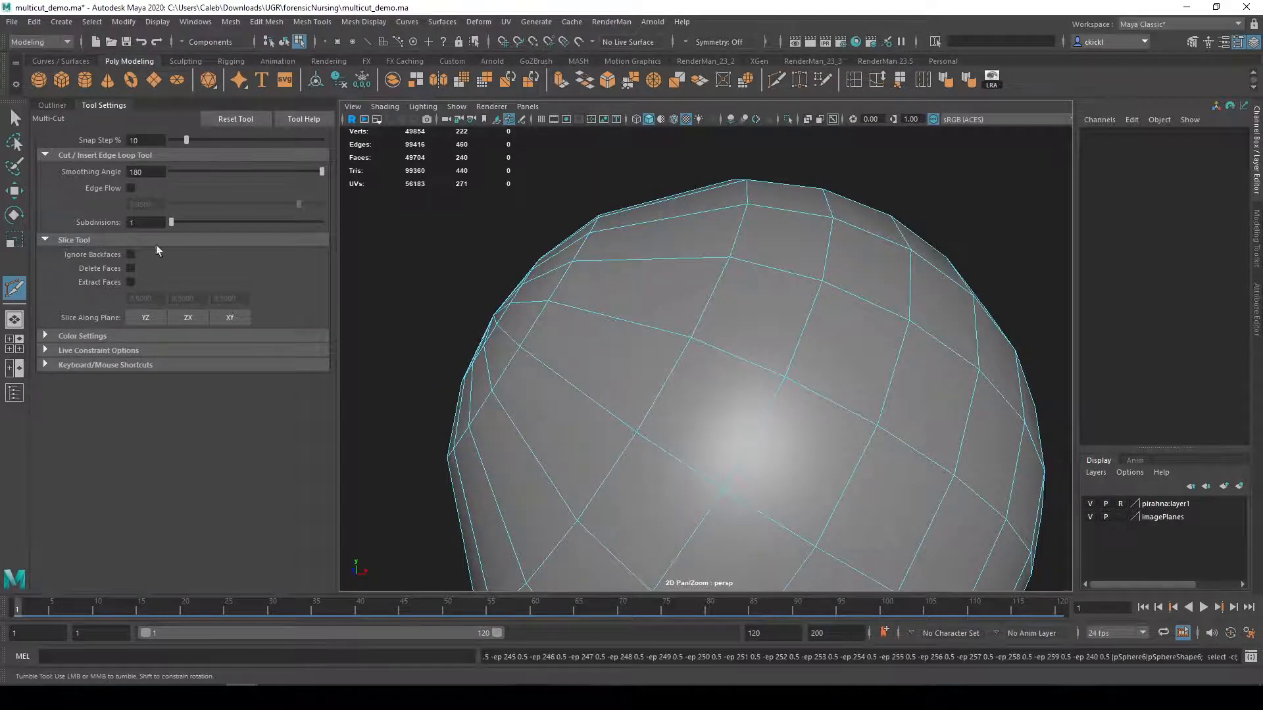
- Enable Edge Flow and insert a centred edge loop around the sphere near its pole
left_click(131, 188)
middle_click(654, 322, "ctrl")
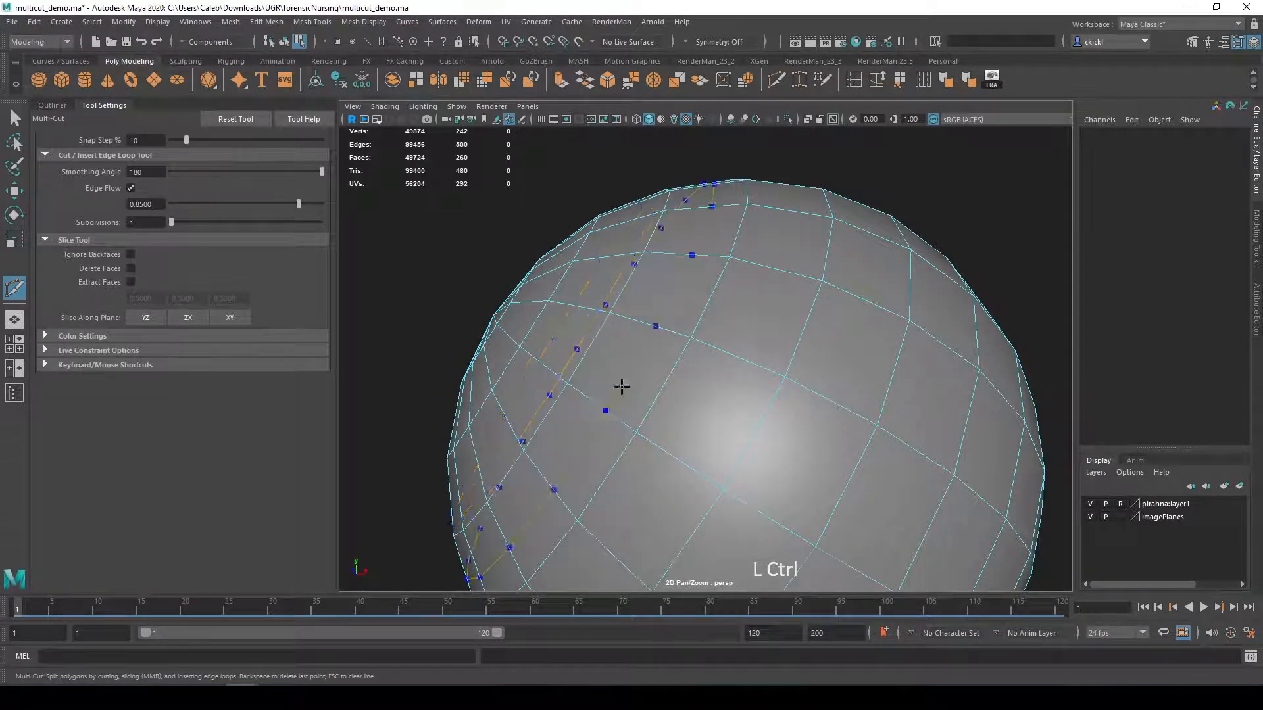
- Undo the sphere's last Edge Flow loop and open the Edge Flow value for editing
scroll(611, 408, "down", 5)
left_click_drag(600, 422, 703, 464, "alt")
scroll(775, 475, "down", 3)
middle_click_drag(808, 491, 768, 455, "alt")
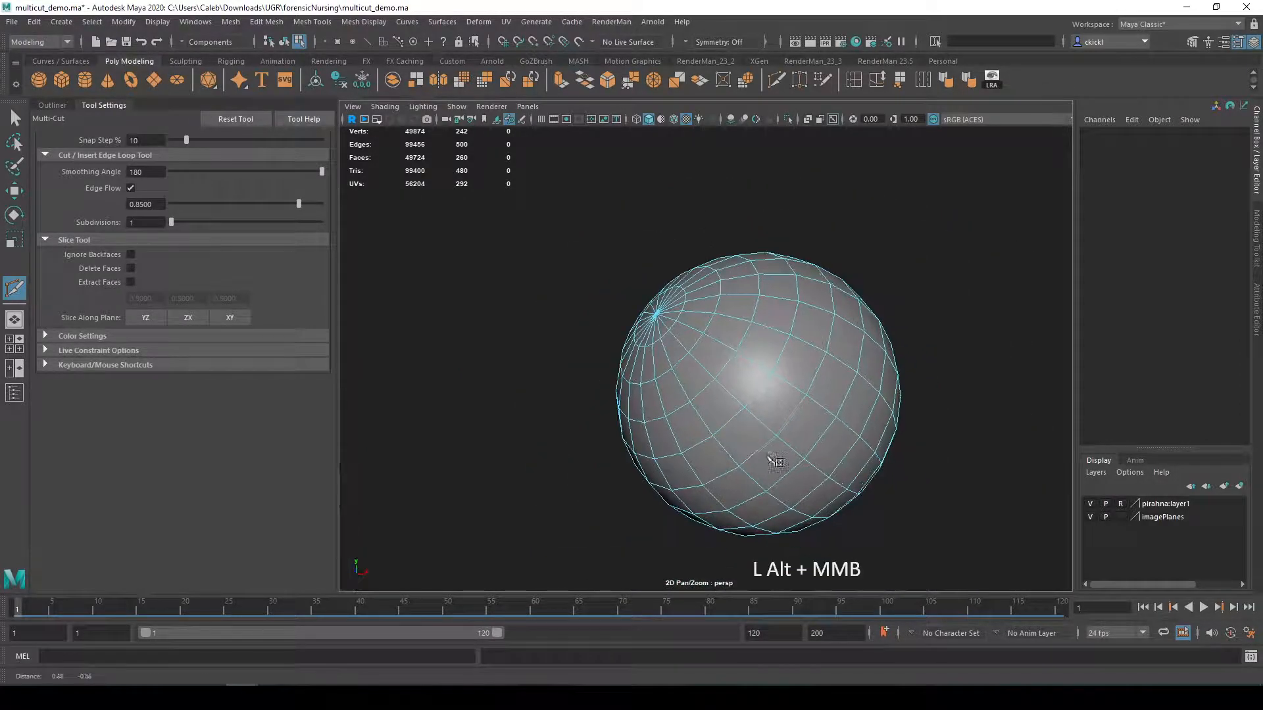
key("ctrl+z")
left_click(156, 204)
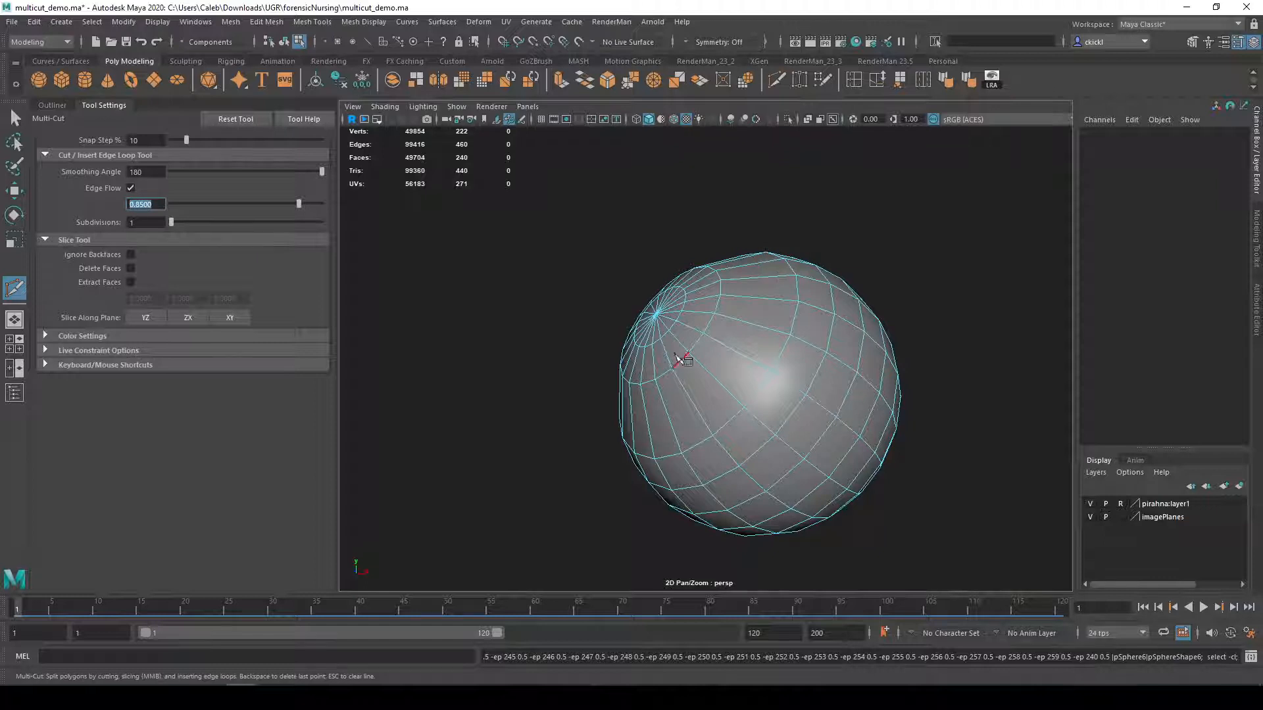
left_click(165, 206)
double_click(146, 205)
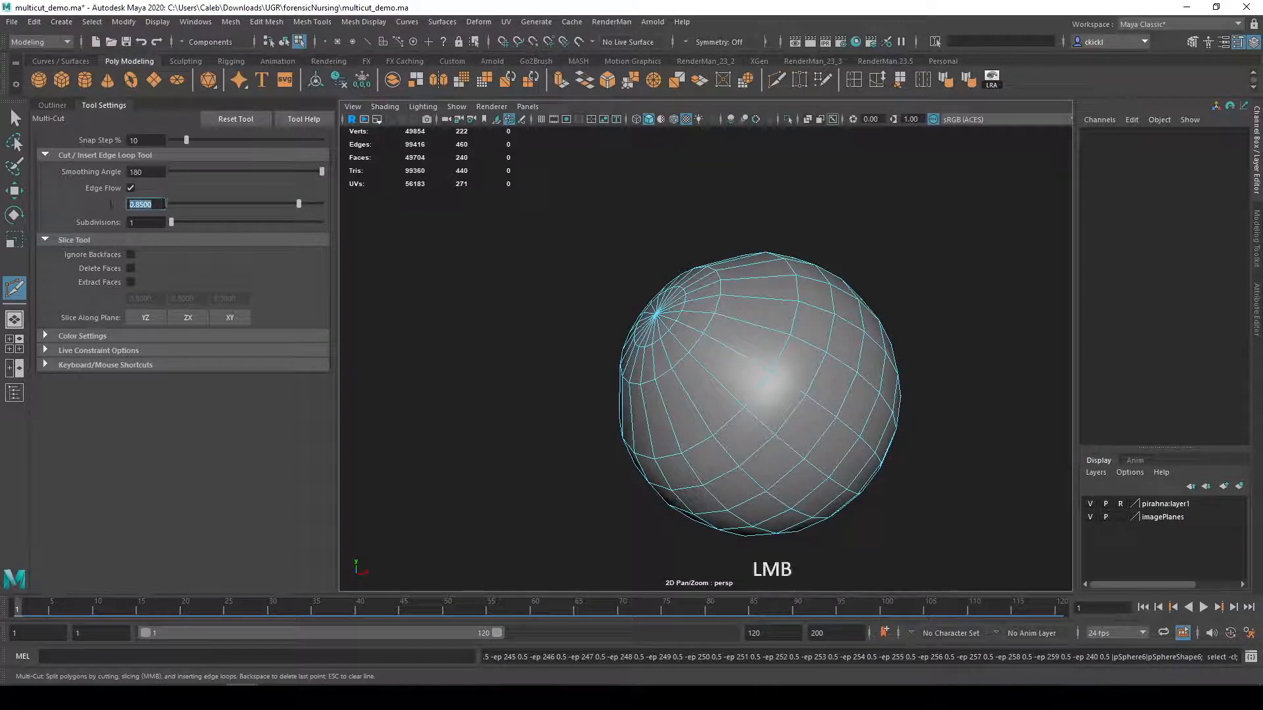
- Reactivate Multi-Cut on the bent pipe and insert three centred Edge Flow loops across its bend
scroll(495, 401, "down", 4)
middle_click_drag(539, 422, 576, 380, "alt")
left_click_drag(576, 380, 601, 400, "alt")
scroll(659, 404, "up", 4)
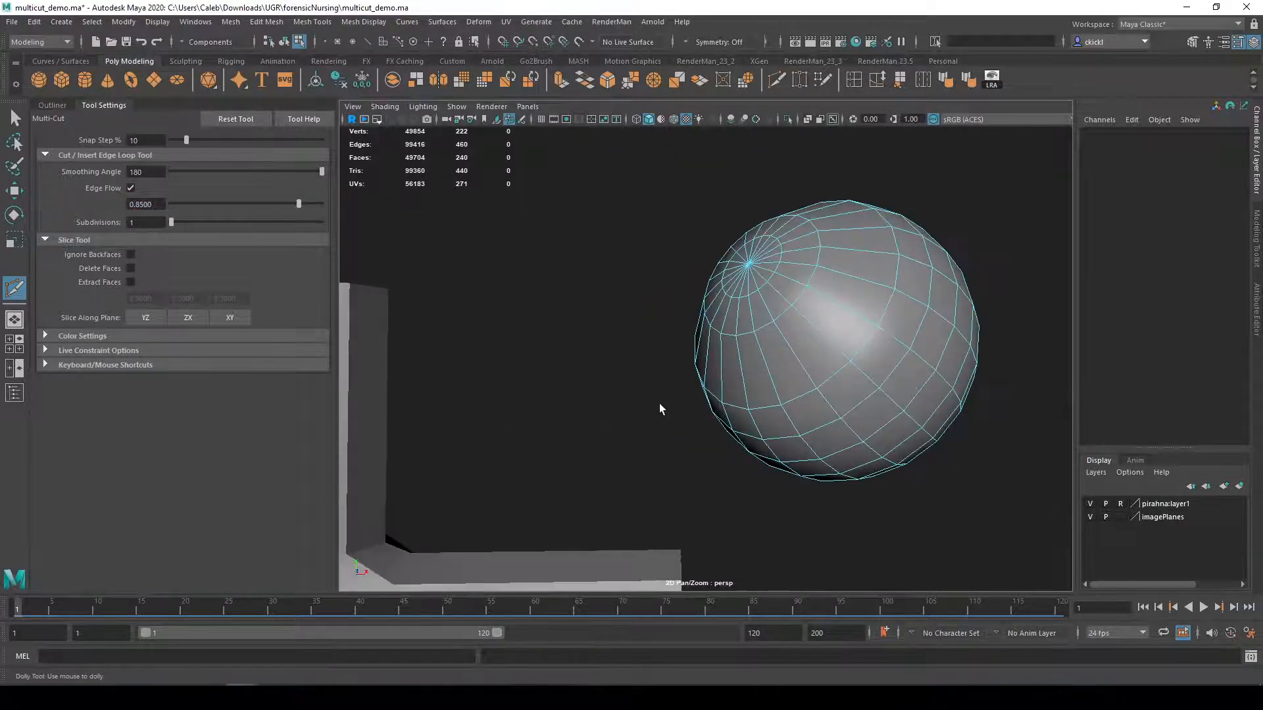
middle_click_drag(617, 397, 672, 357, "alt")
scroll(673, 357, "down", 2)
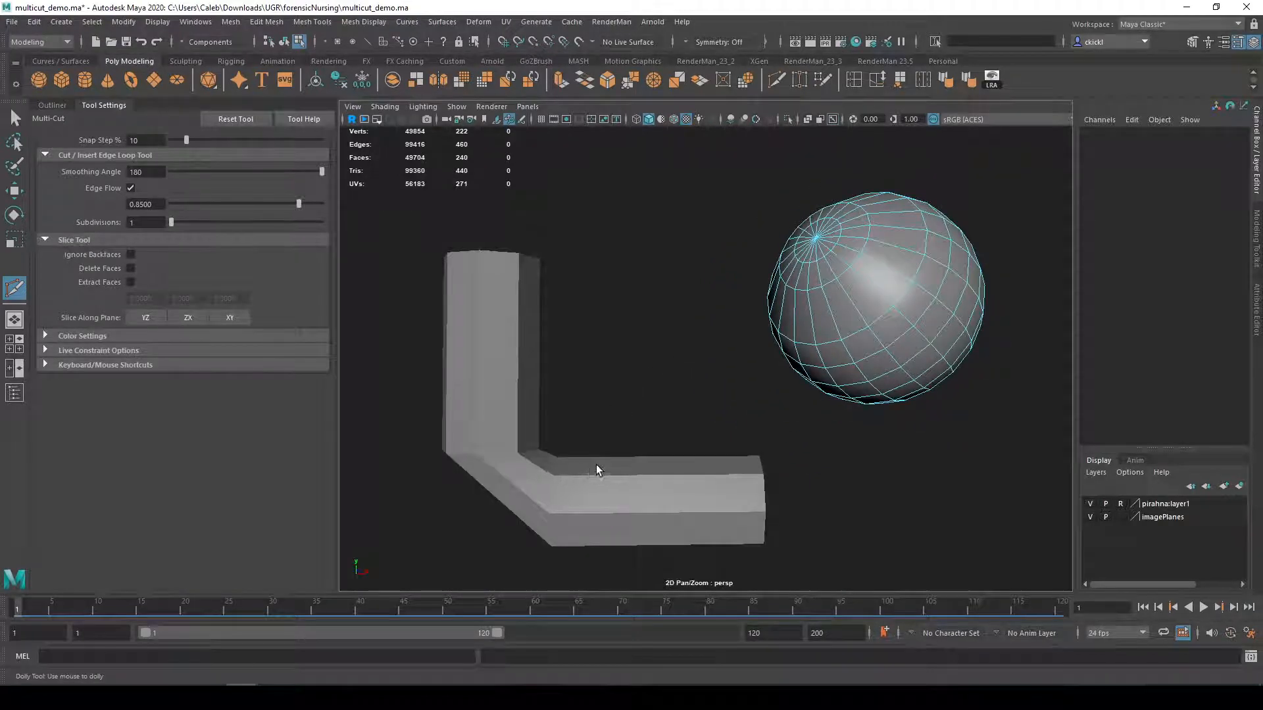
key("ctrl+z")
left_click(543, 485)
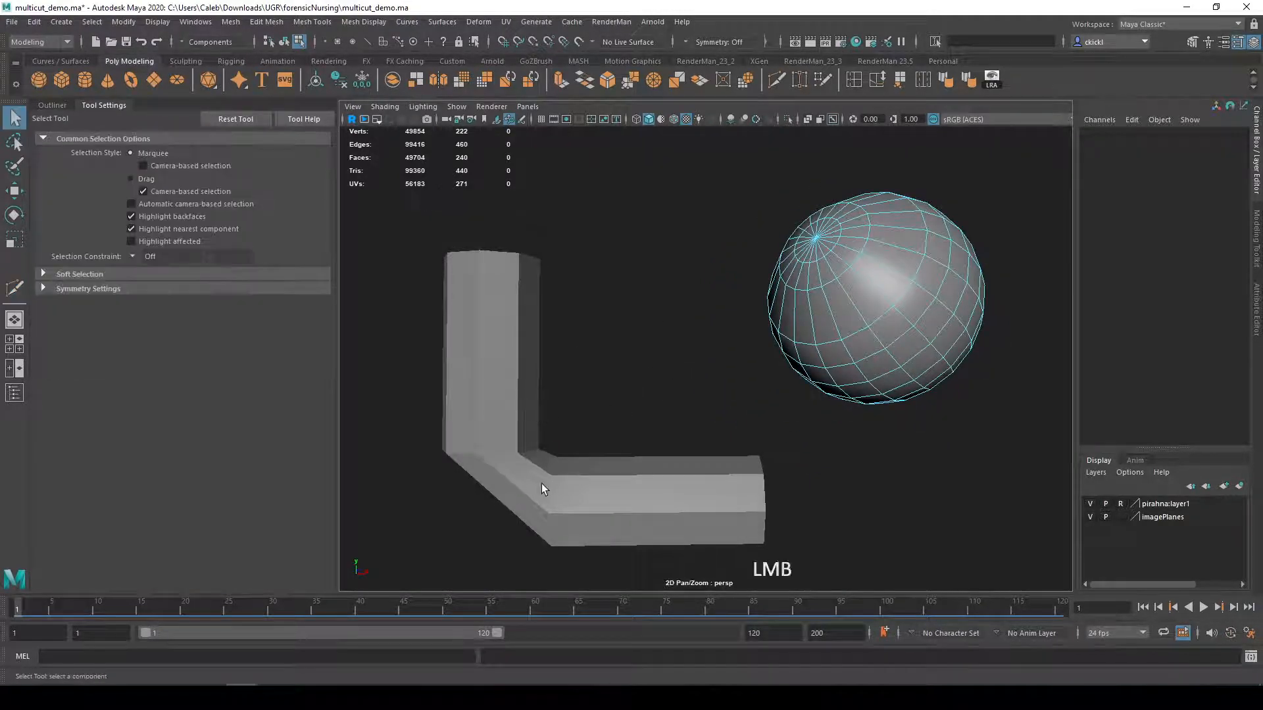
middle_click_drag(598, 429, 630, 391, "alt")
key("y")
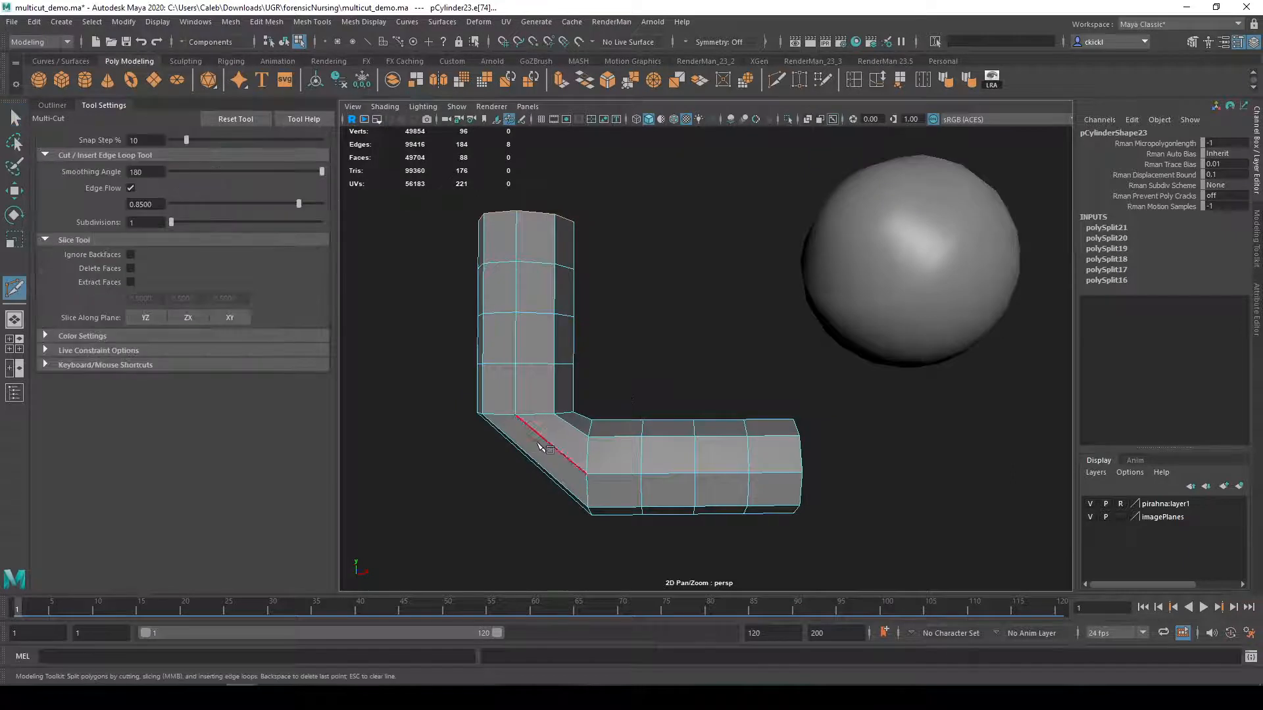
middle_click(543, 442, "ctrl")
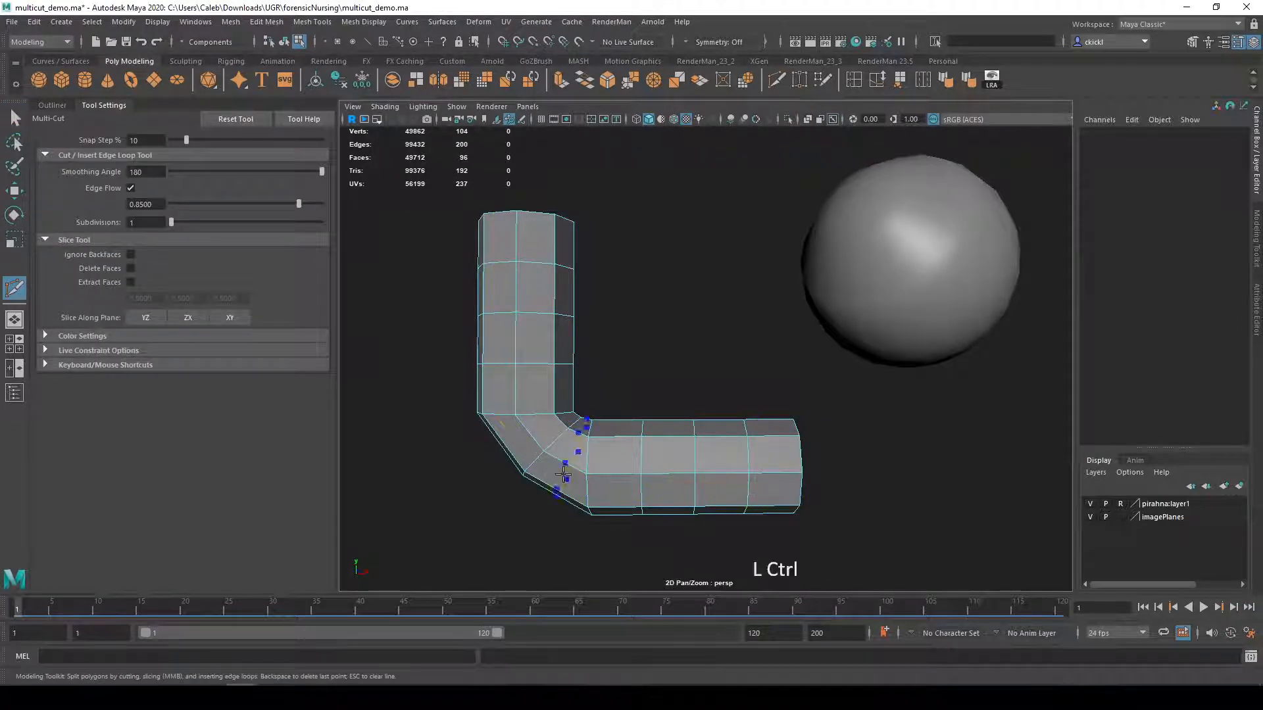
middle_click(565, 469, "ctrl")
middle_click(538, 444, "ctrl")
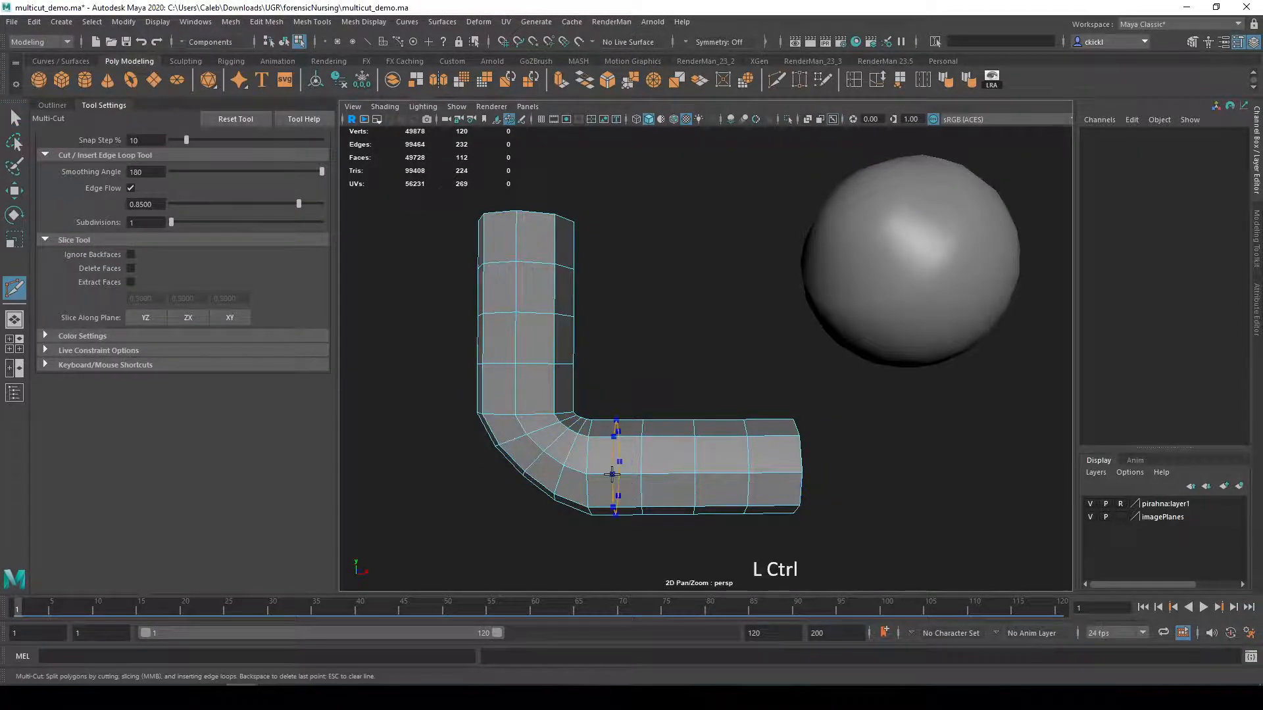
- Try Edge Flow loops on the pipe's straight horizontal and vertical segments next to the bend, undoing each one
left_click_drag(633, 523, 635, 525, "alt")
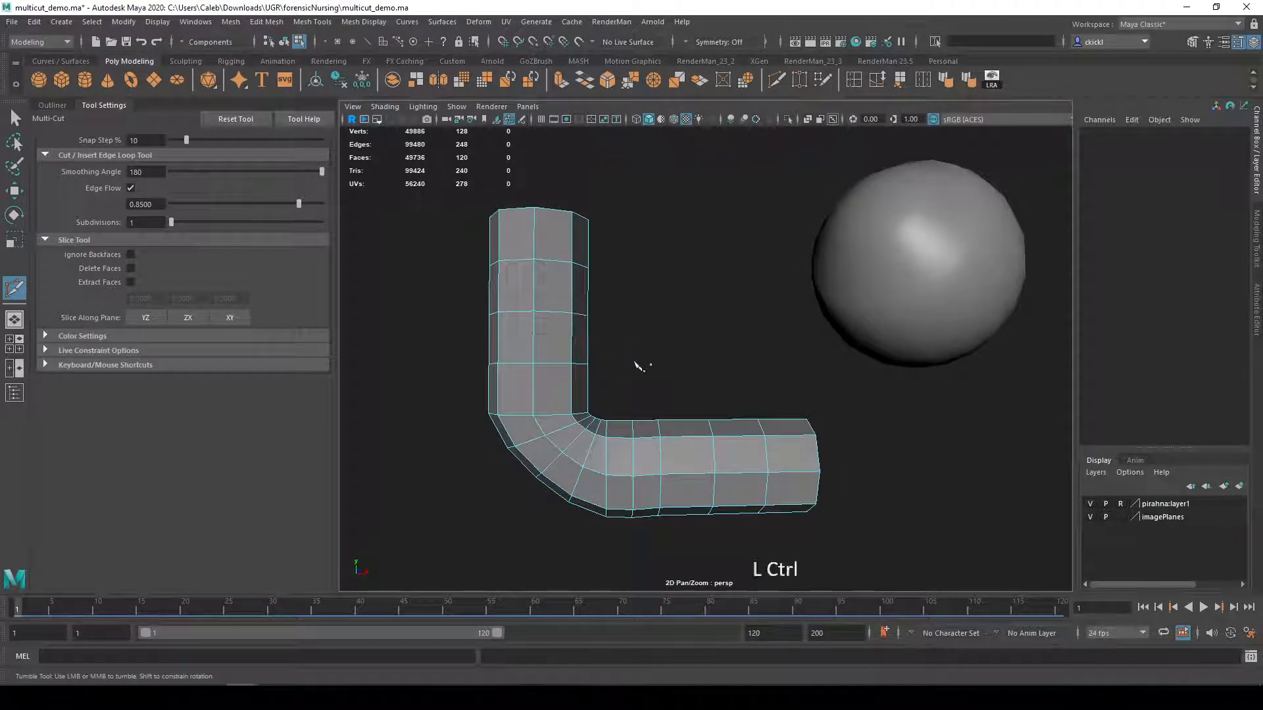
key("ctrl+z")
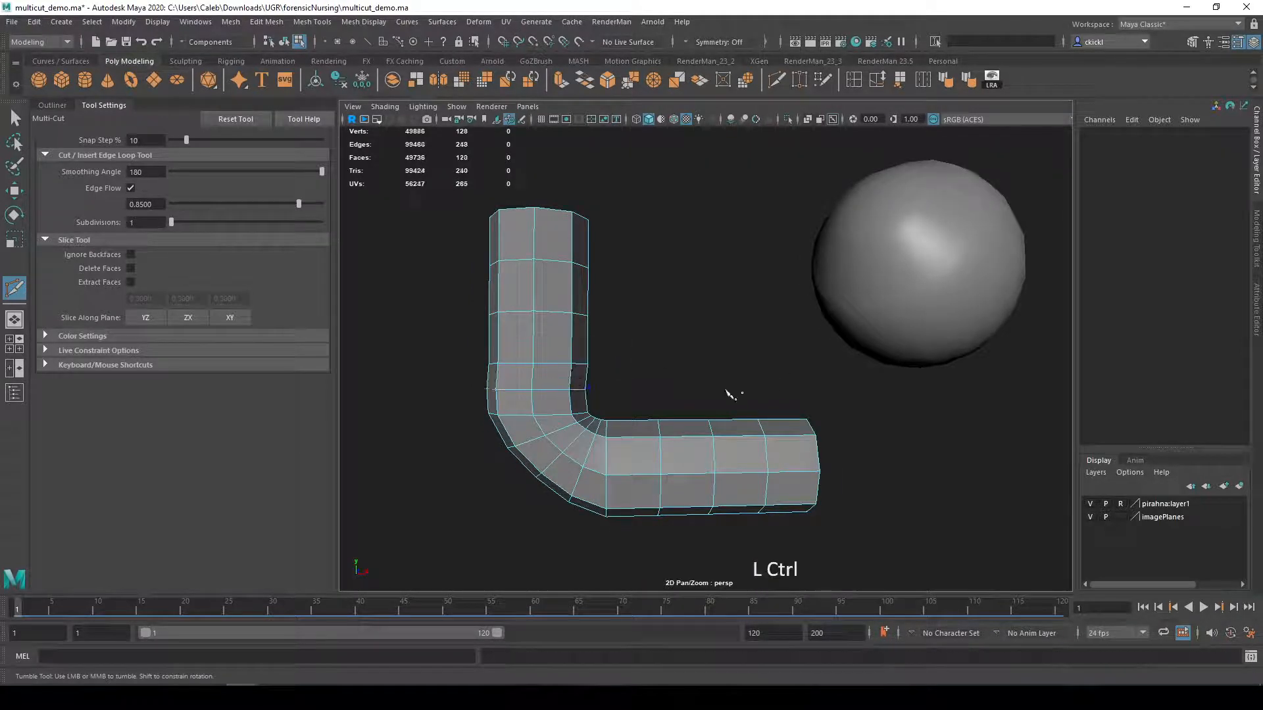
middle_click(587, 390, "ctrl")
key("ctrl+z")
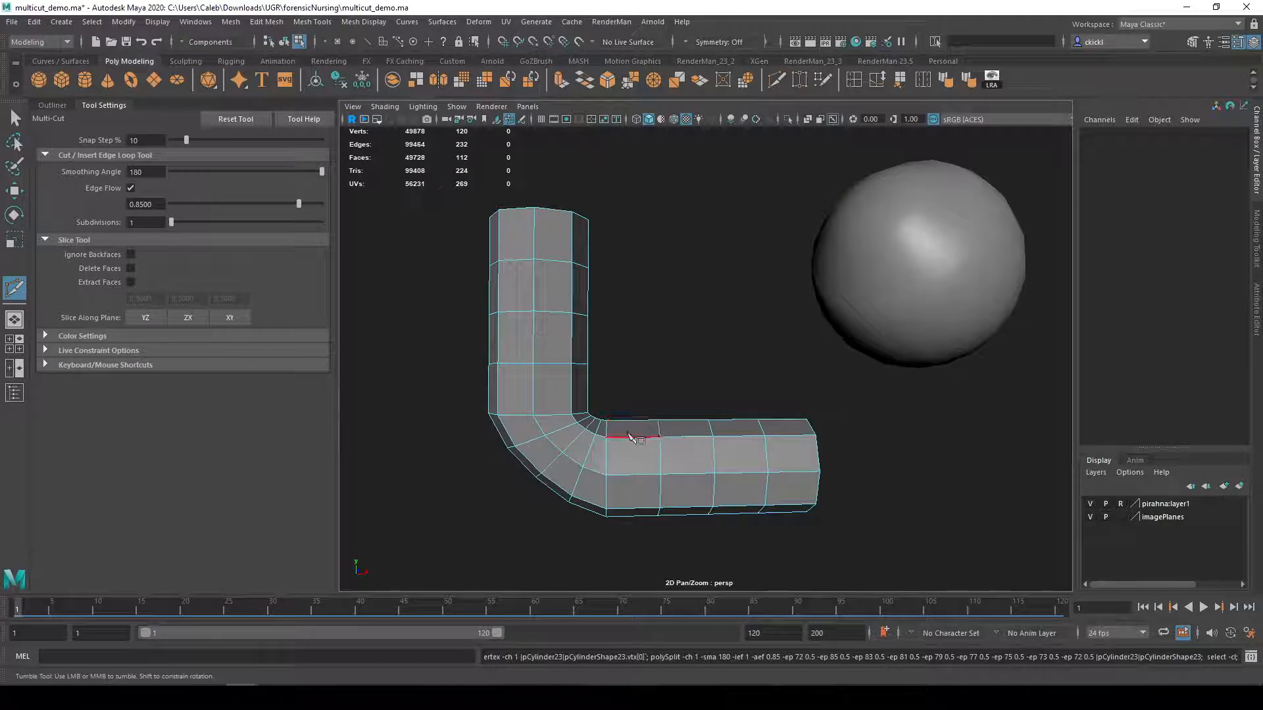
- Turn off Edge Flow to try a centred loop beside the pipe's bend, and collapse the tool settings
left_click(131, 189)
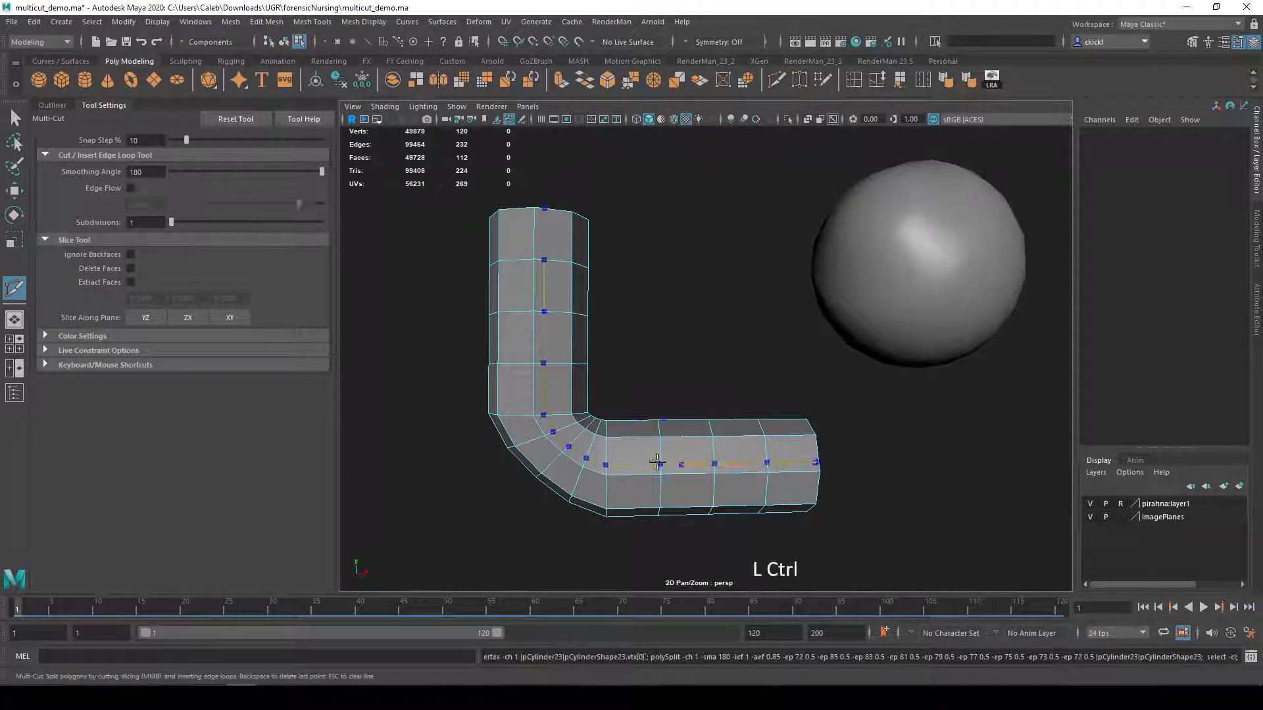
middle_click(634, 465, "ctrl")
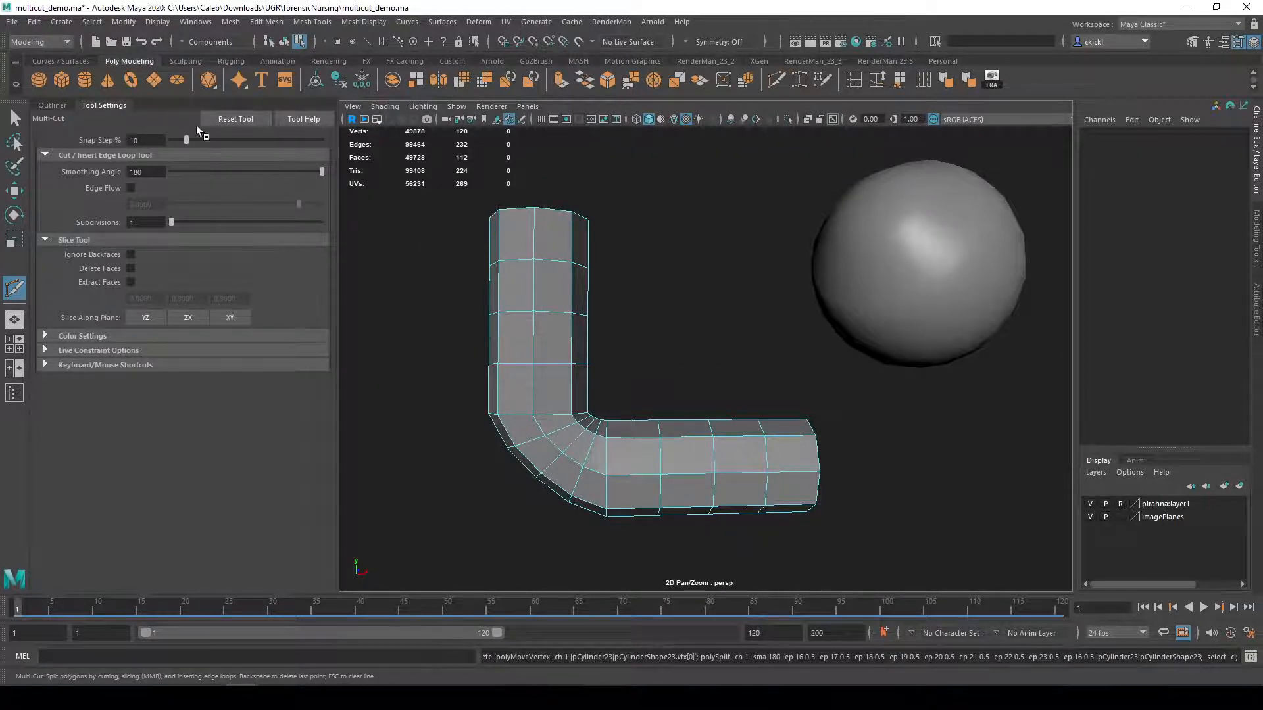
left_click(106, 105)
scroll(803, 417, "down", 2)
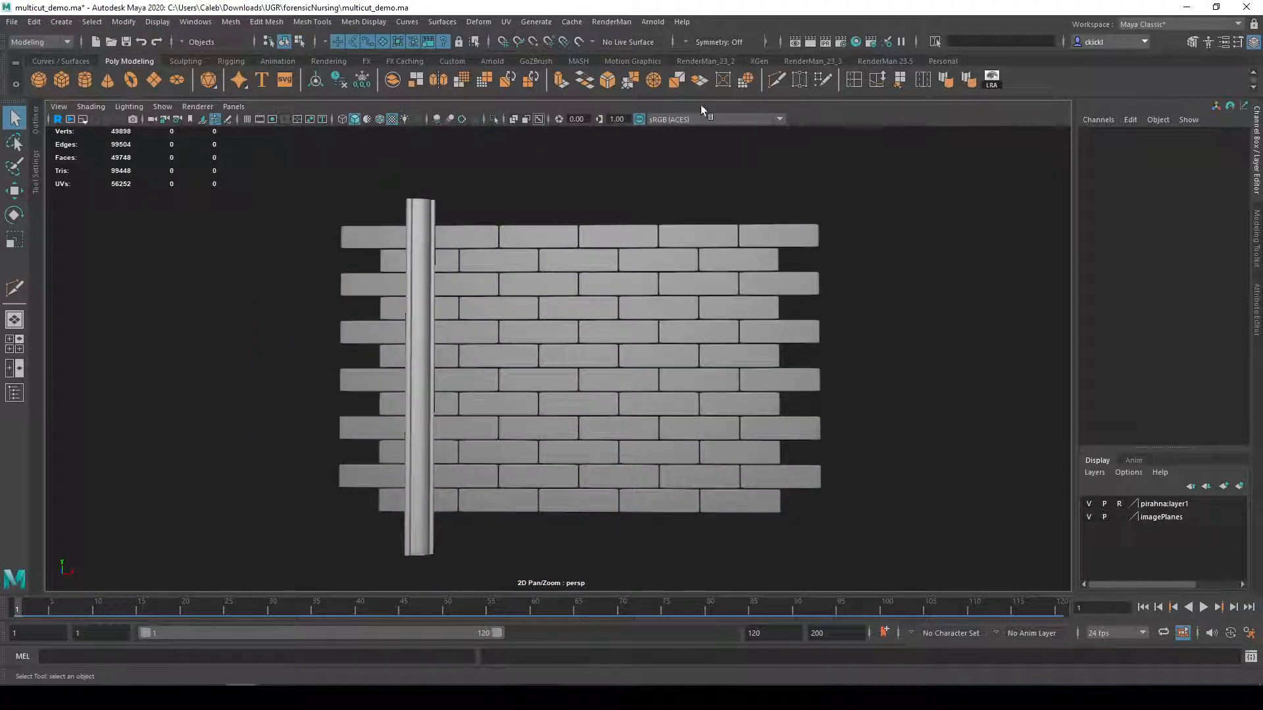
- Activate Multi-Cut on the brick wall and slice diagonally through all its brick rows
left_click(776, 80)
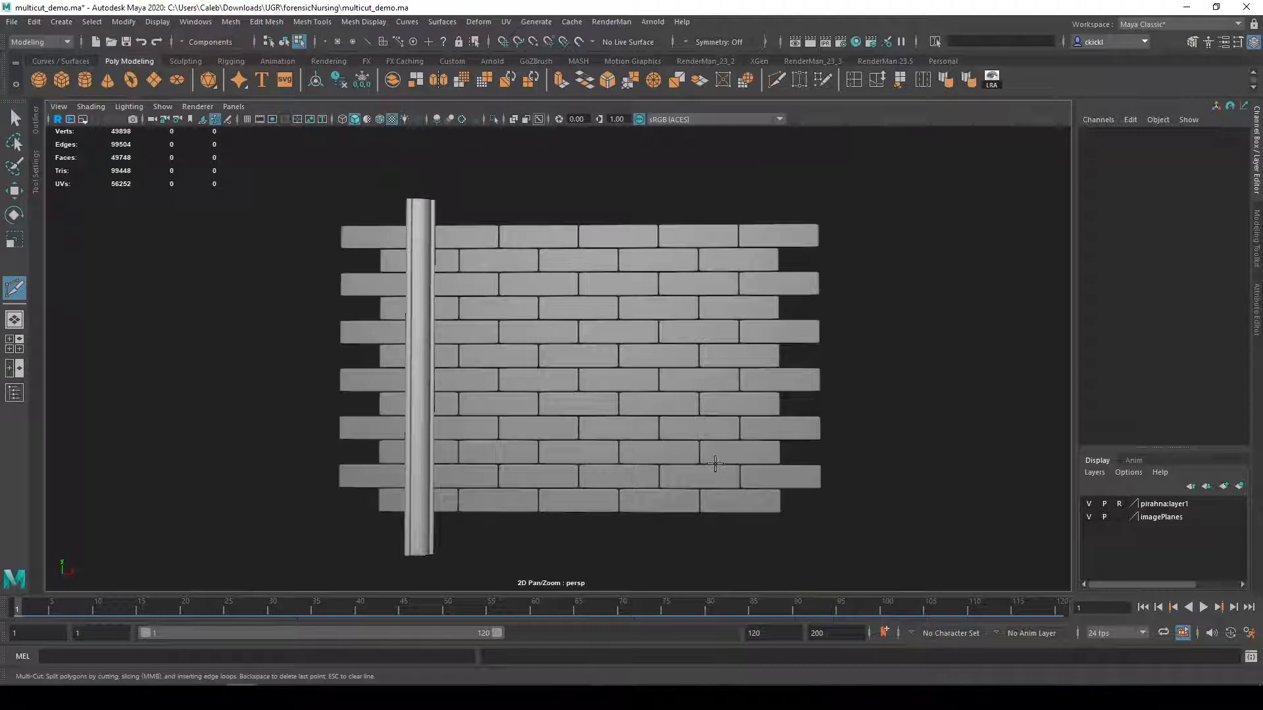
left_click(625, 268)
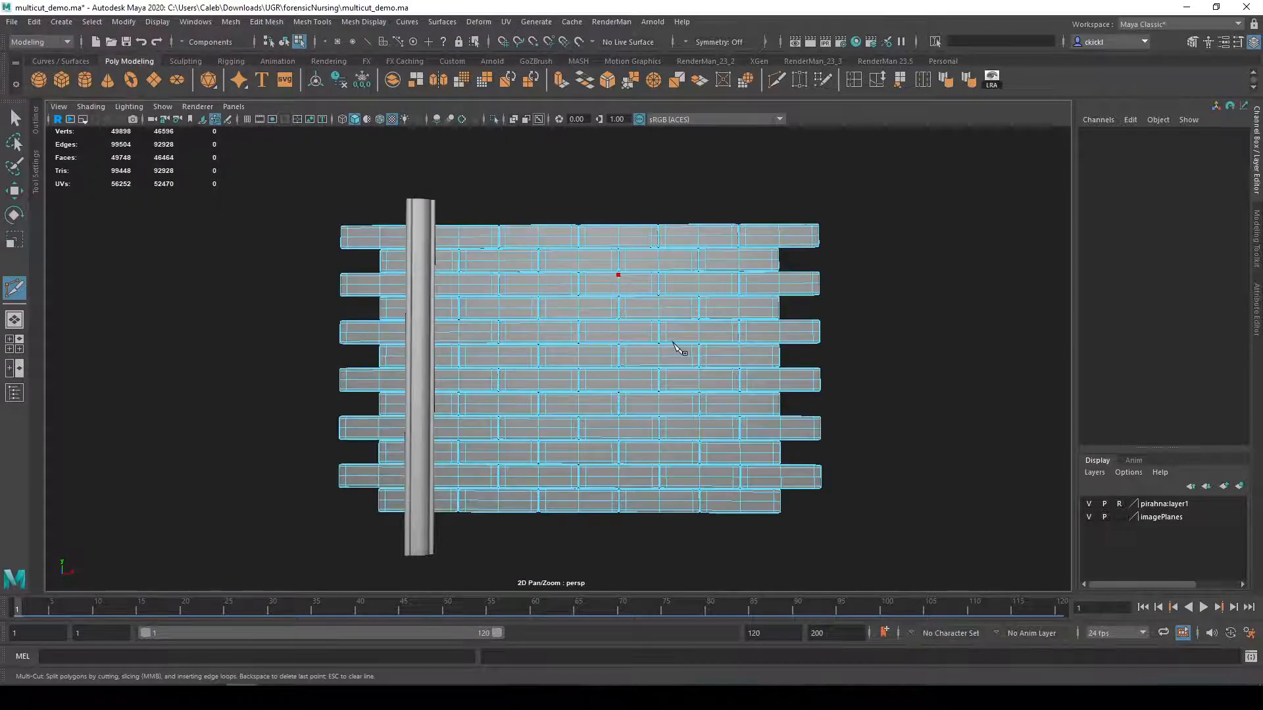
scroll(677, 235, "up", 3)
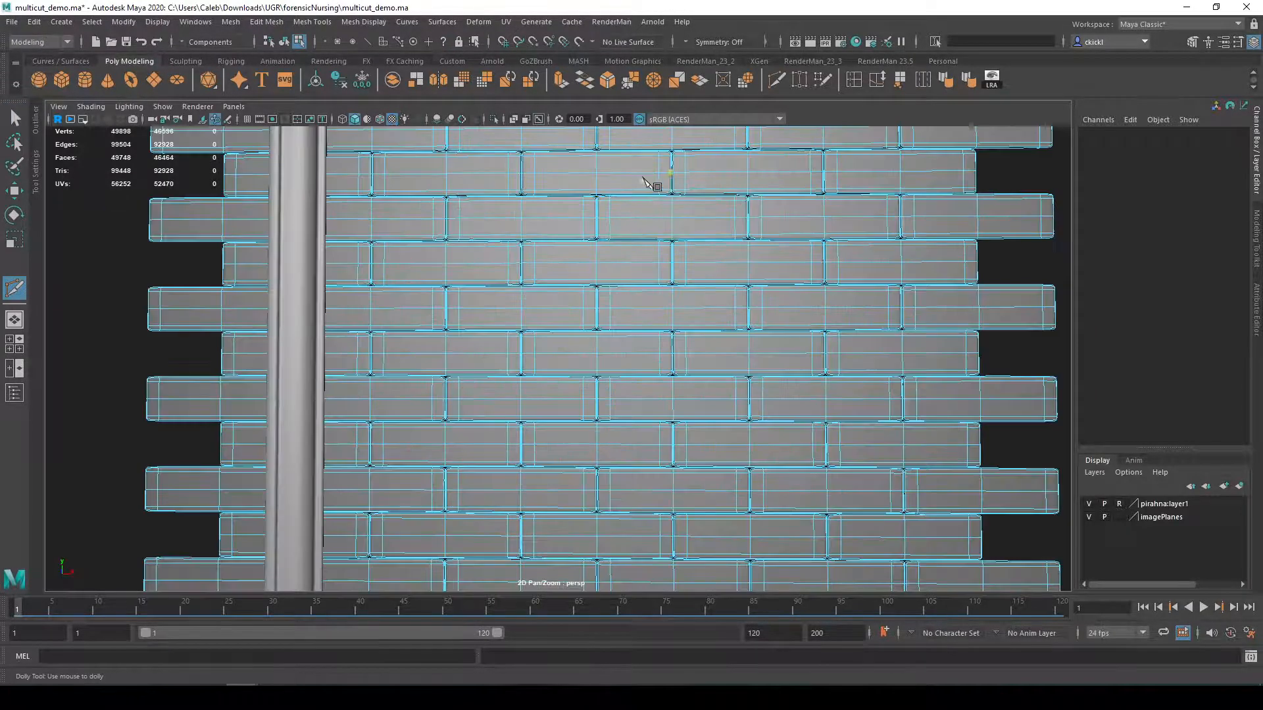
scroll(672, 421, "down", 2)
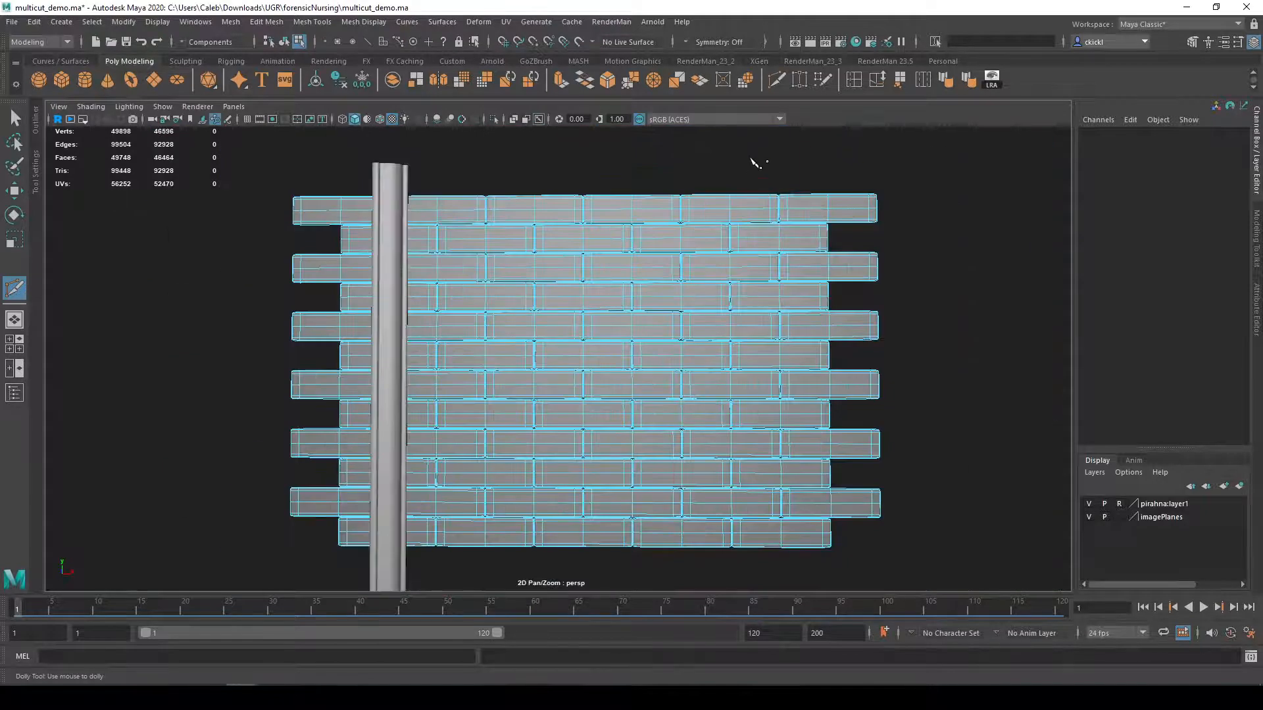
scroll(755, 163, "down", 2)
left_click_drag(731, 189, 571, 564)
- Turn off the brick wall's smooth mesh preview and undo the diagonal slice
key("1")
scroll(641, 546, "up", 1)
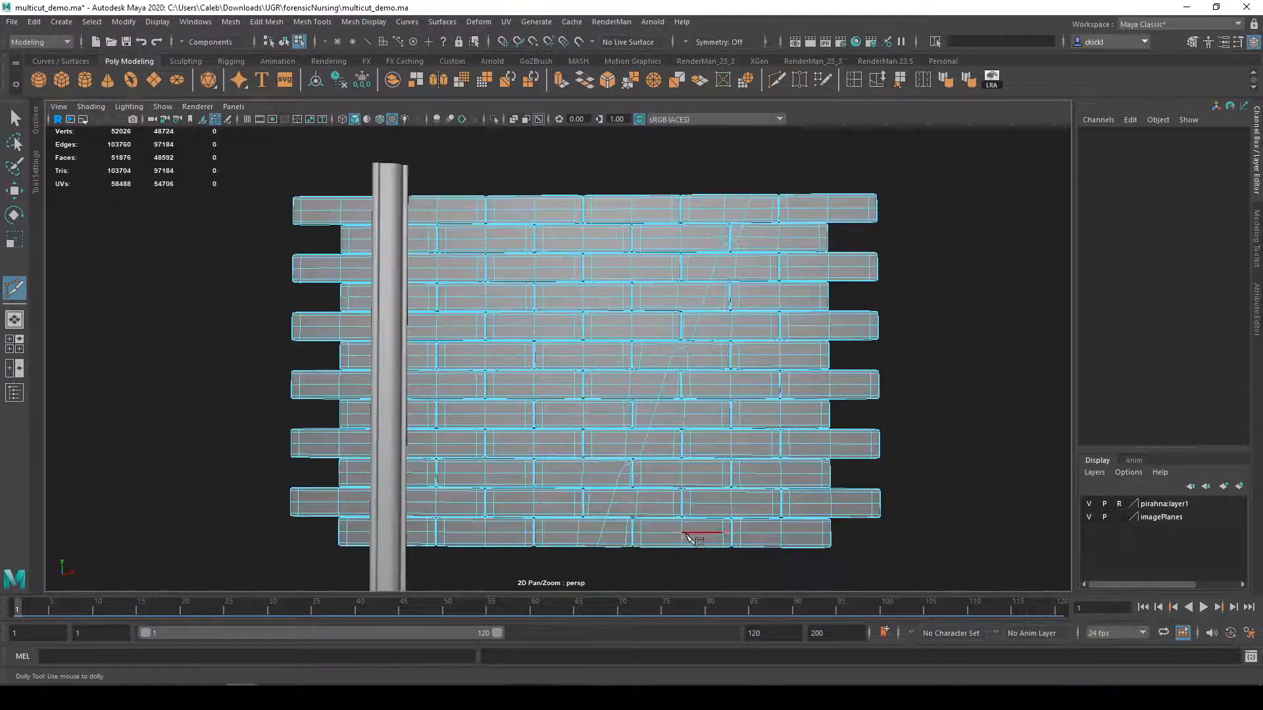
mouse_move(728, 499)
left_mouse_down("alt")
mouse_move(756, 485)
mouse_move(761, 529)
mouse_move(676, 524)
mouse_move(728, 492)
mouse_move(717, 490)
left_mouse_up("alt")
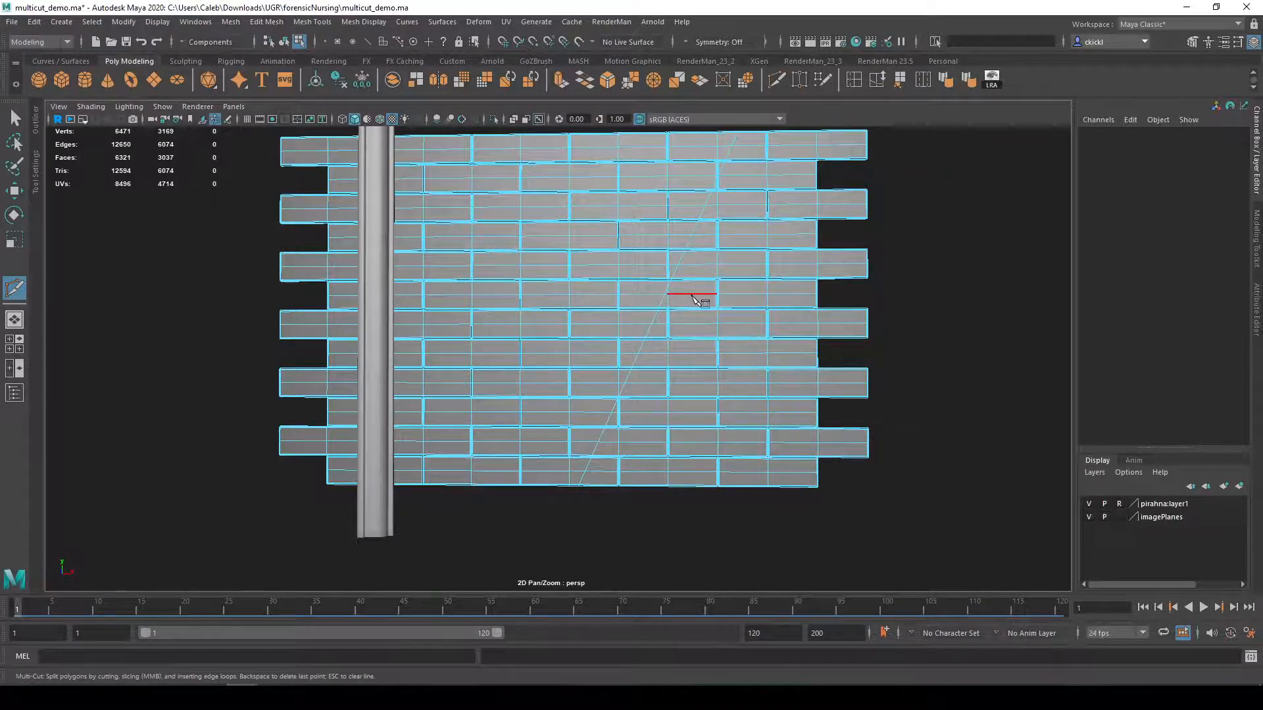
middle_click_drag(621, 347, 667, 388, "alt")
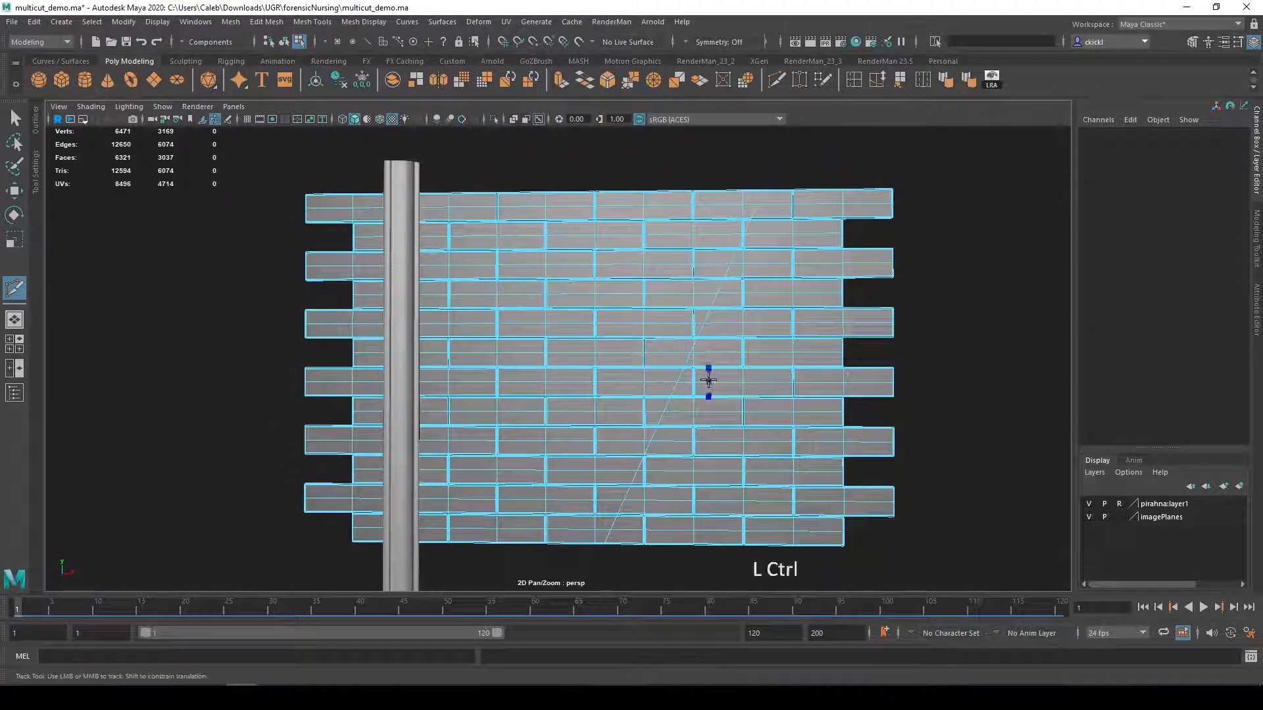
middle_click_drag(578, 381, 658, 320, "alt")
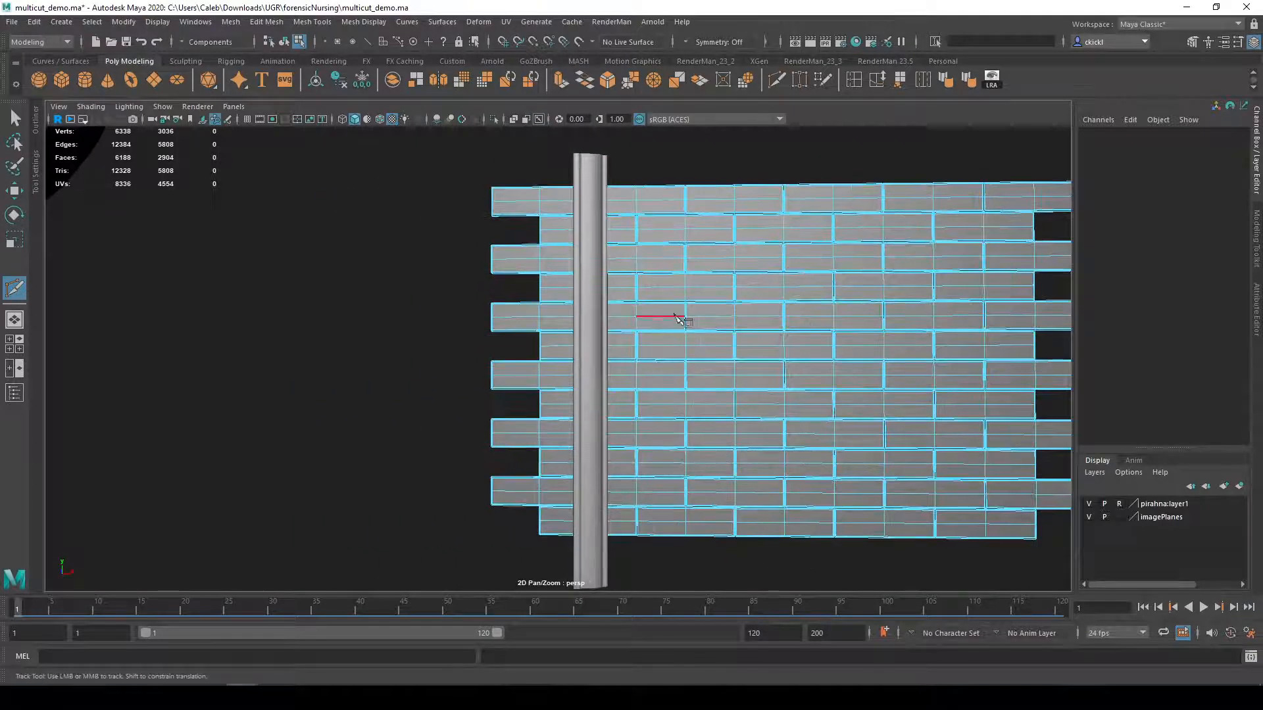
scroll(746, 338, "down", 2)
scroll(703, 332, "up", 2)
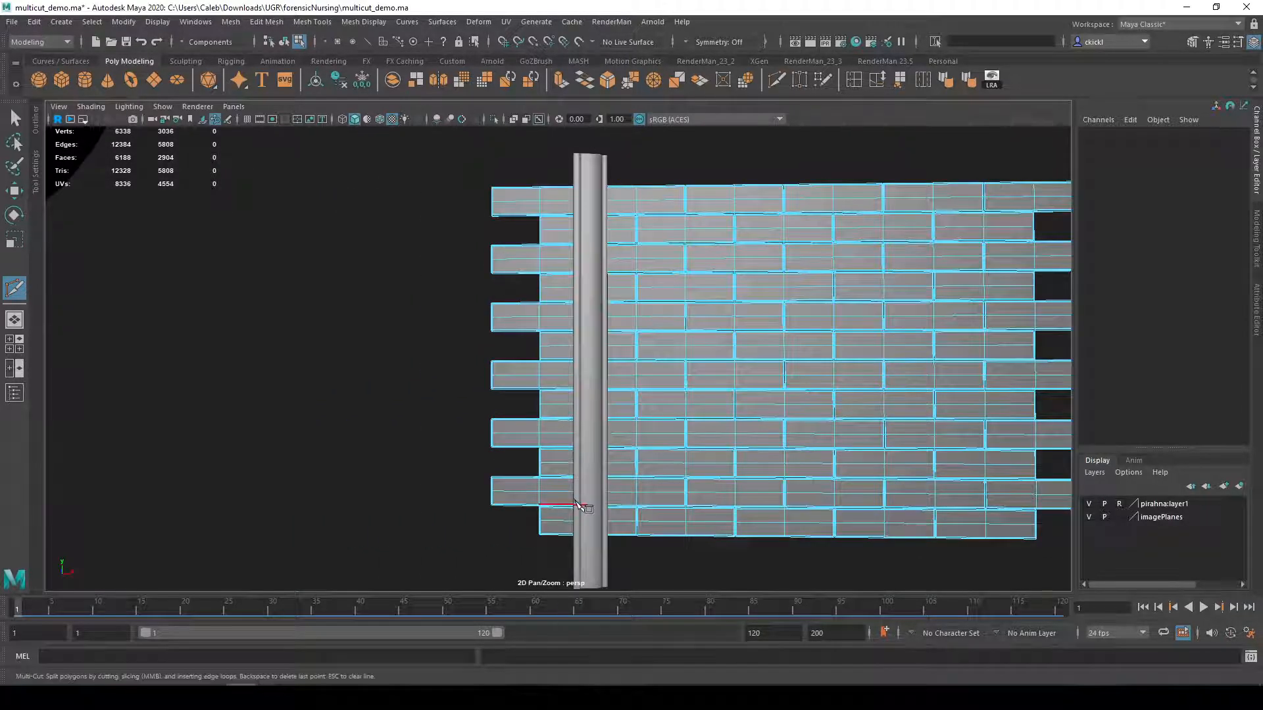
- Switch from the perspective view to a full-size front orthographic view
scroll(895, 315, "down", 3)
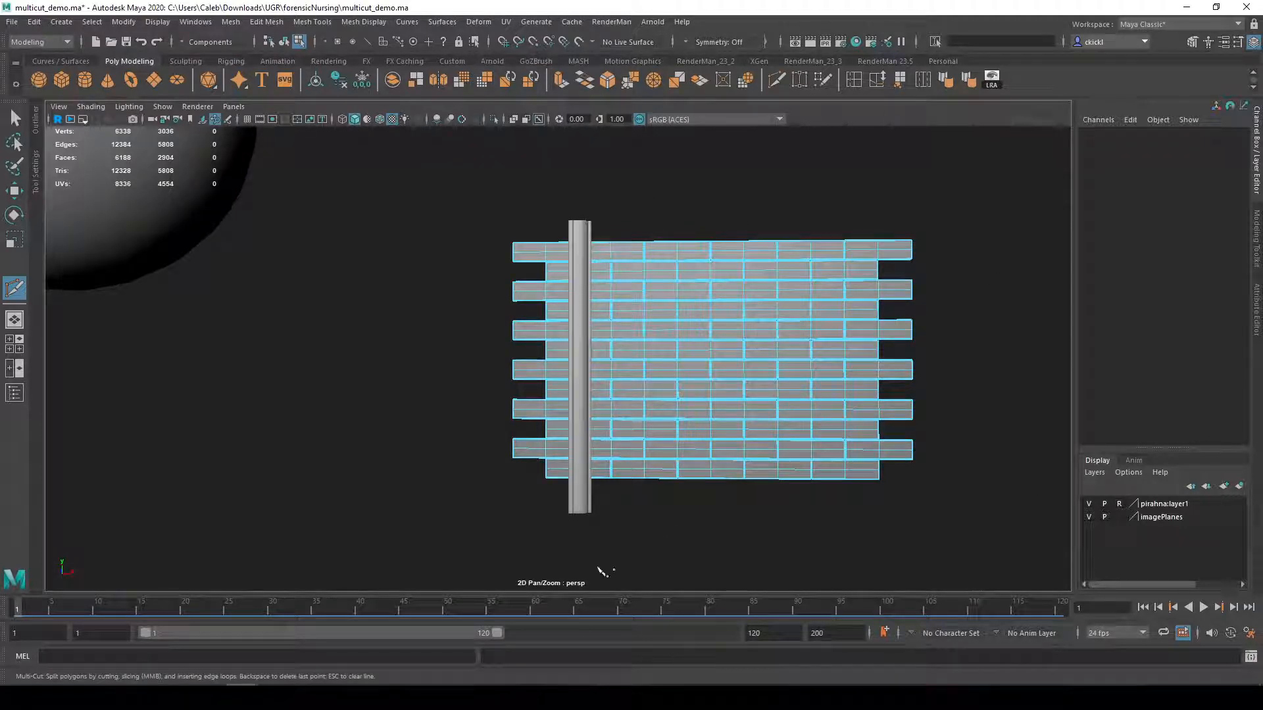
left_click(777, 479)
key("space")
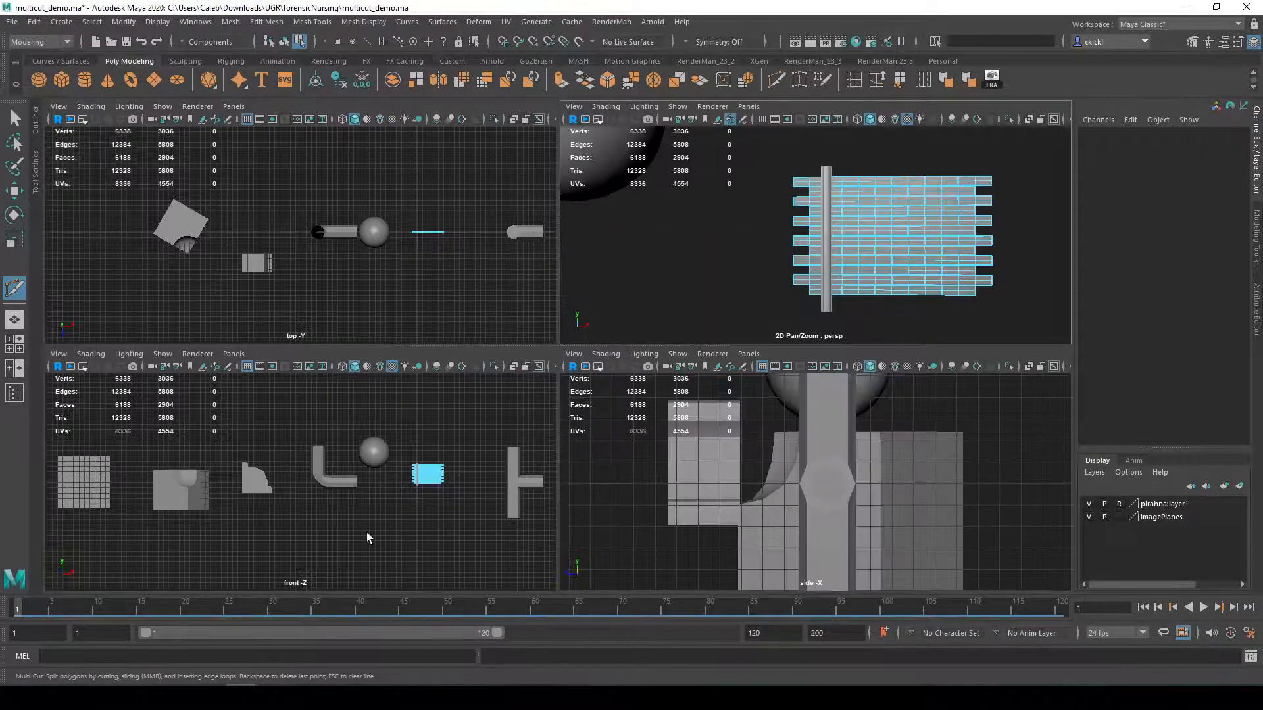
key("space")
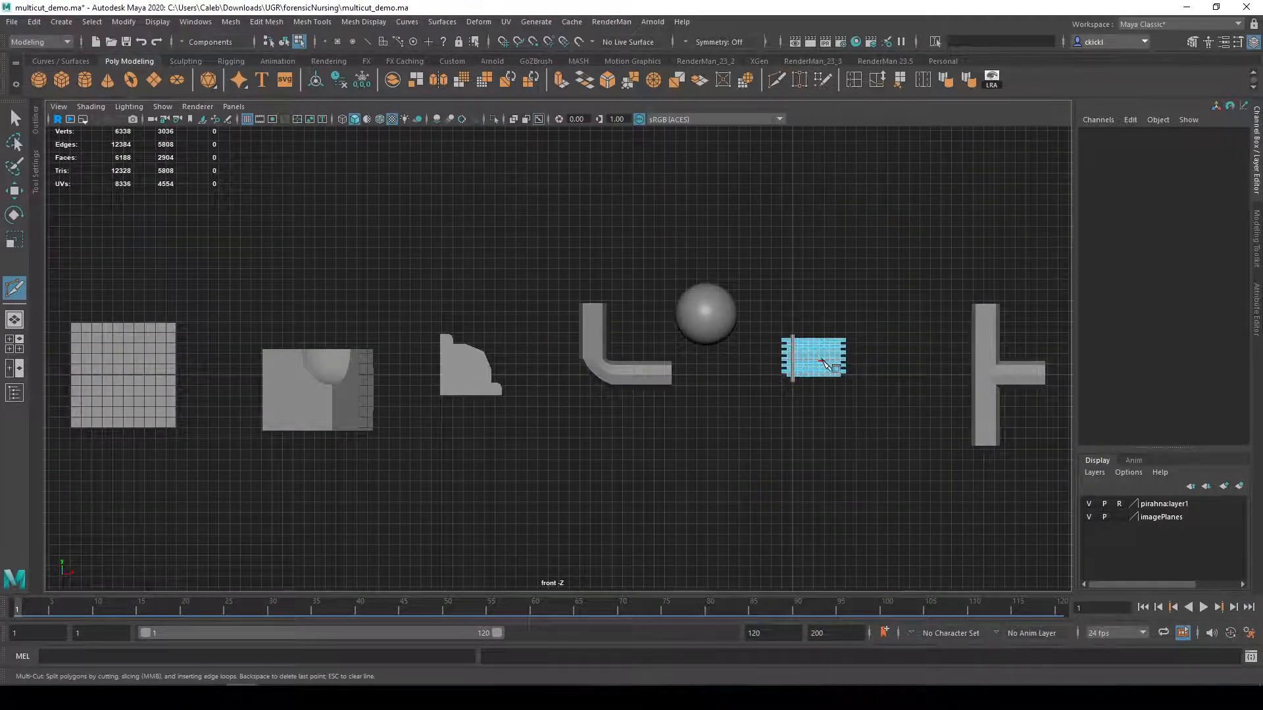
- Reselect the brick wall in object mode, frame it, and reactivate Multi-Cut on it
right_click_drag(820, 352, 884, 331)
key("q")
left_click(824, 359)
key("f")
scroll(822, 359, "down", 6)
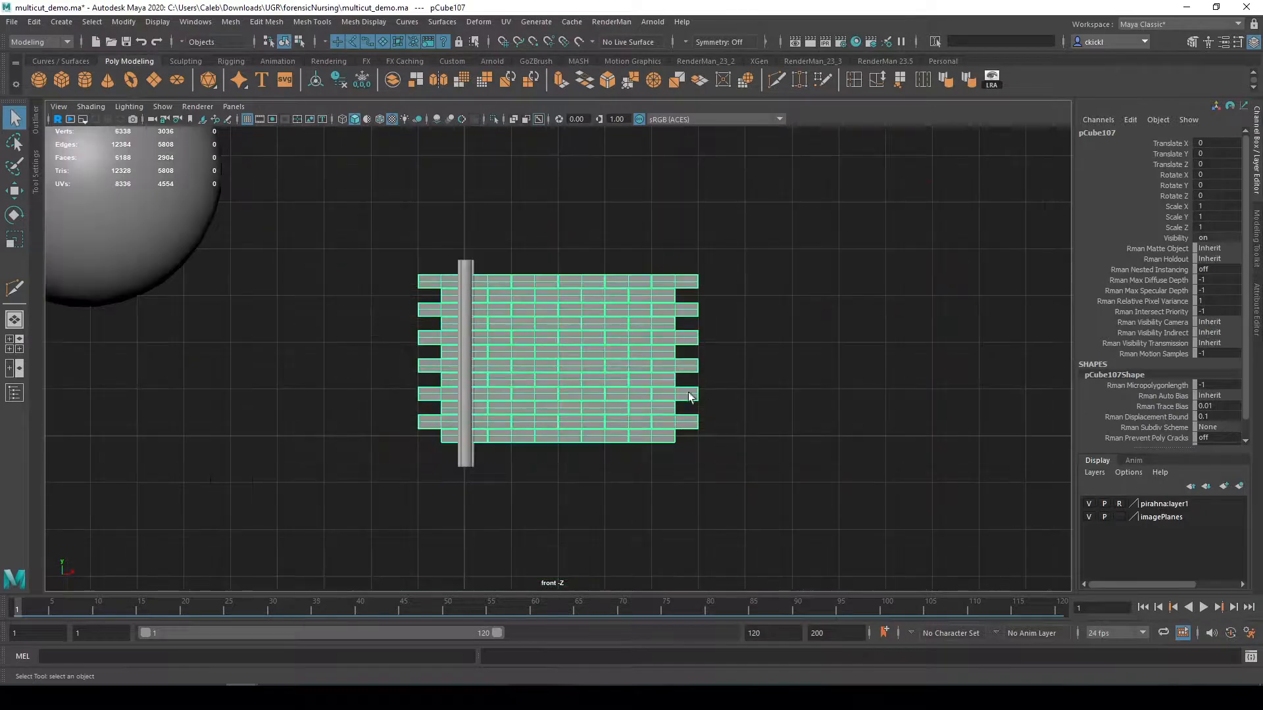
scroll(635, 371, "up", 5)
left_click(750, 82)
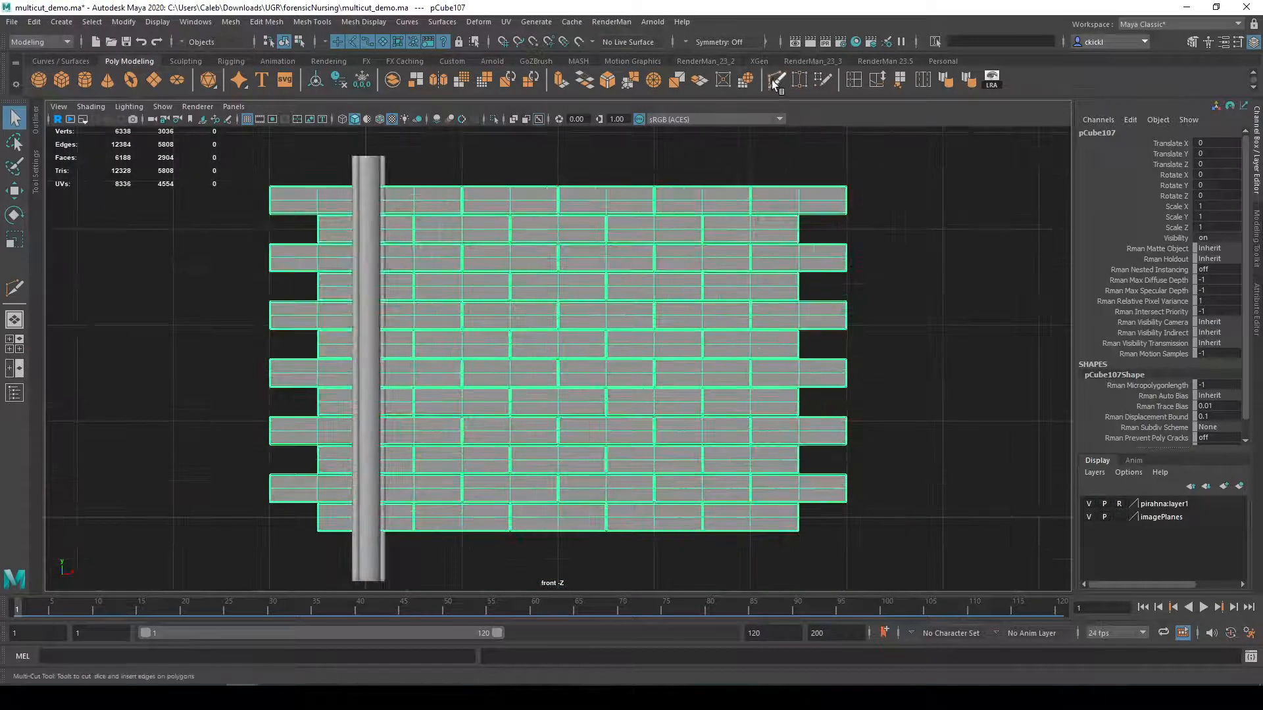
middle_click_drag(431, 167, 531, 173, "alt")
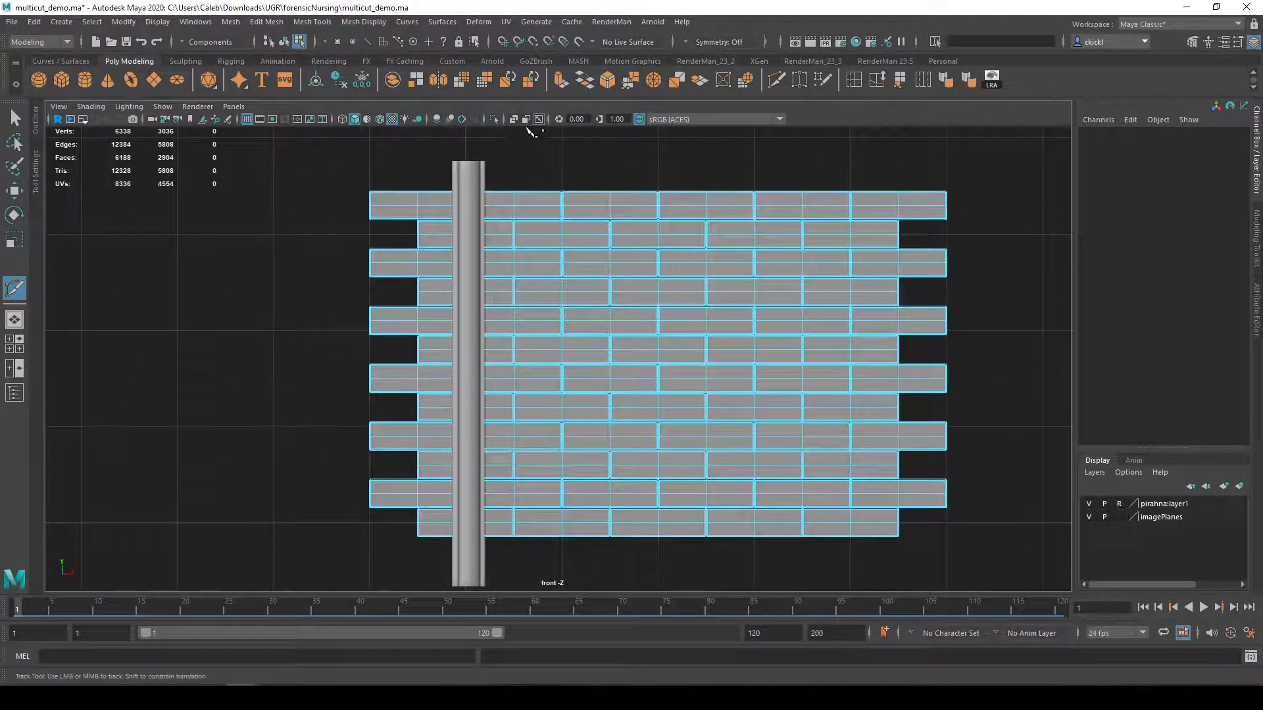
- Enable X-ray shading and slice the brick wall with a straight vertical line hidden behind the pole
left_click(513, 119)
left_click(512, 118)
left_click(513, 119)
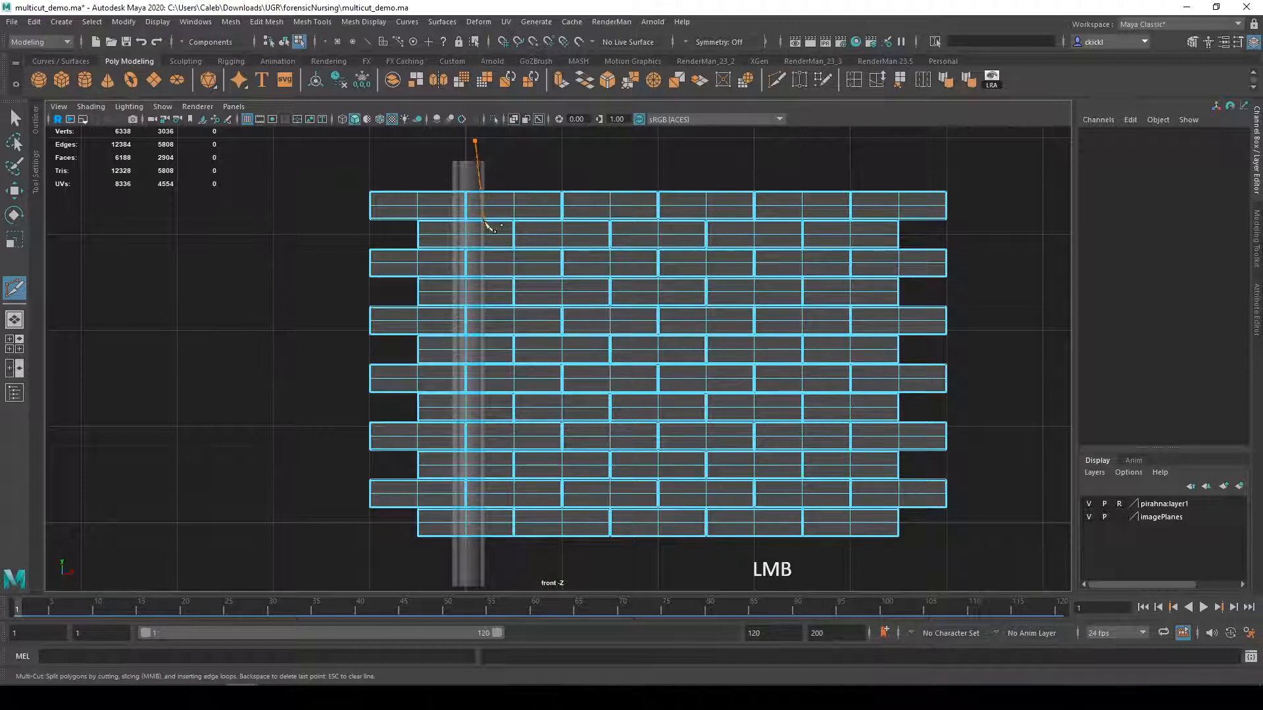
left_click(479, 319, "shift")
left_click_drag(471, 448, 478, 556, "shift")
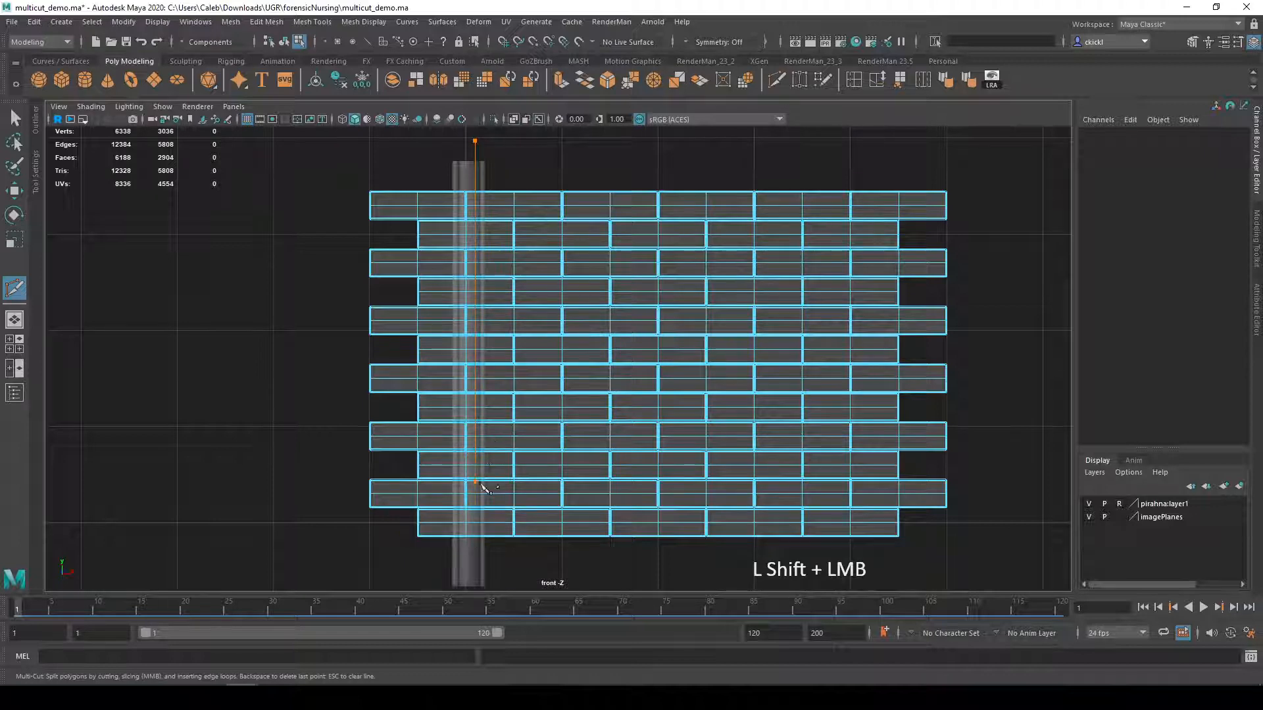
left_click_drag(483, 488, 483, 556, "shift")
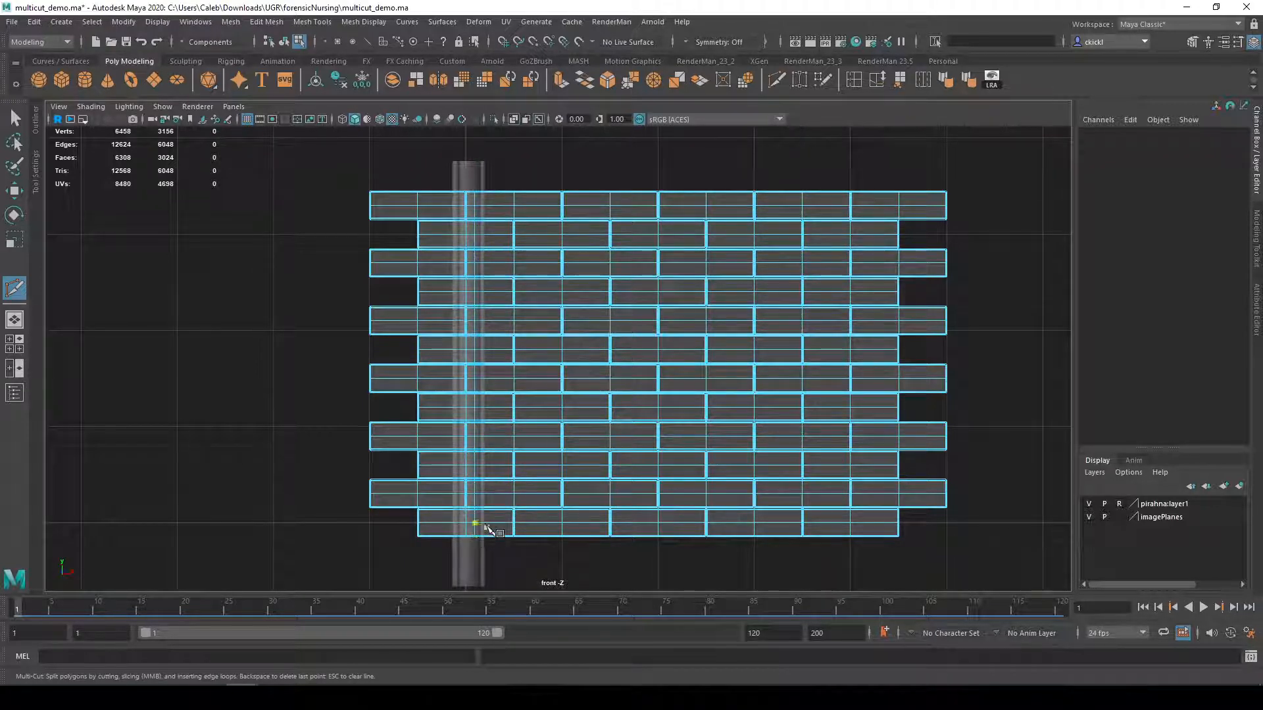
- Delete all brick wall faces left of the vertical slice and turn off X-ray shading
key("q")
right_click_drag(471, 448, 468, 390)
right_click_drag(412, 212, 415, 249)
left_click_drag(317, 160, 471, 597)
key("Delete")
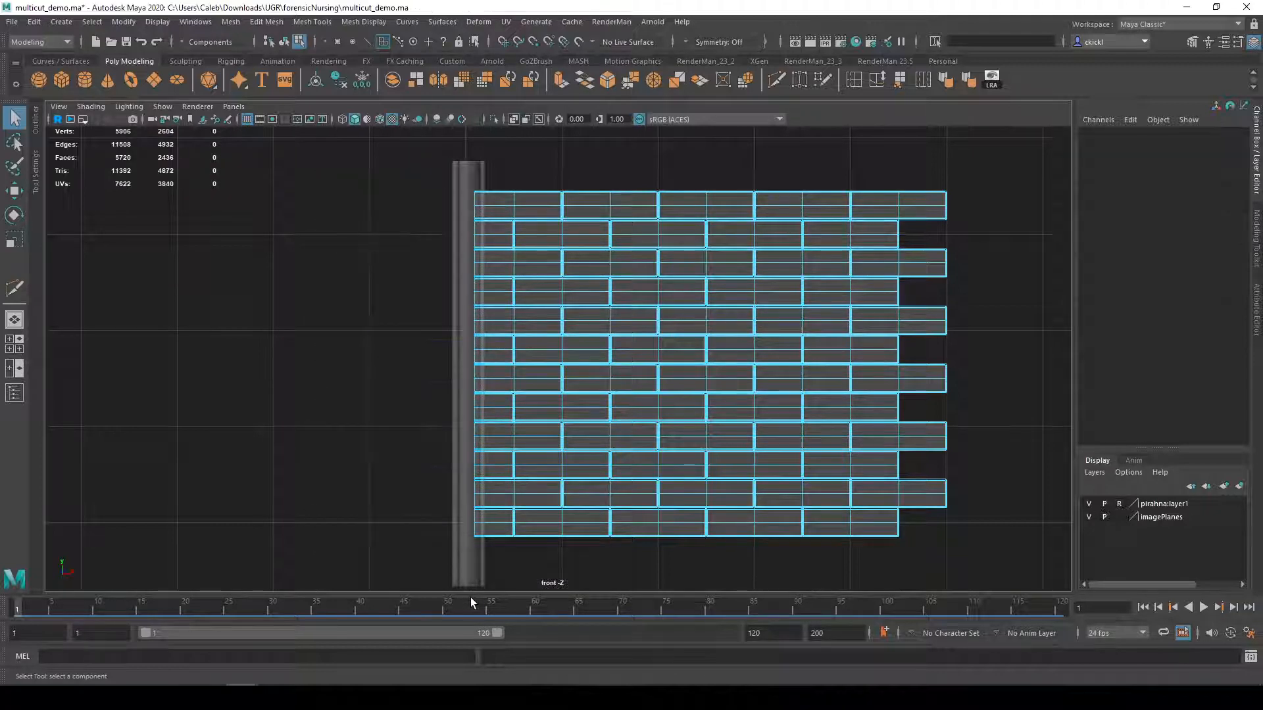
left_click(513, 119)
key("space")
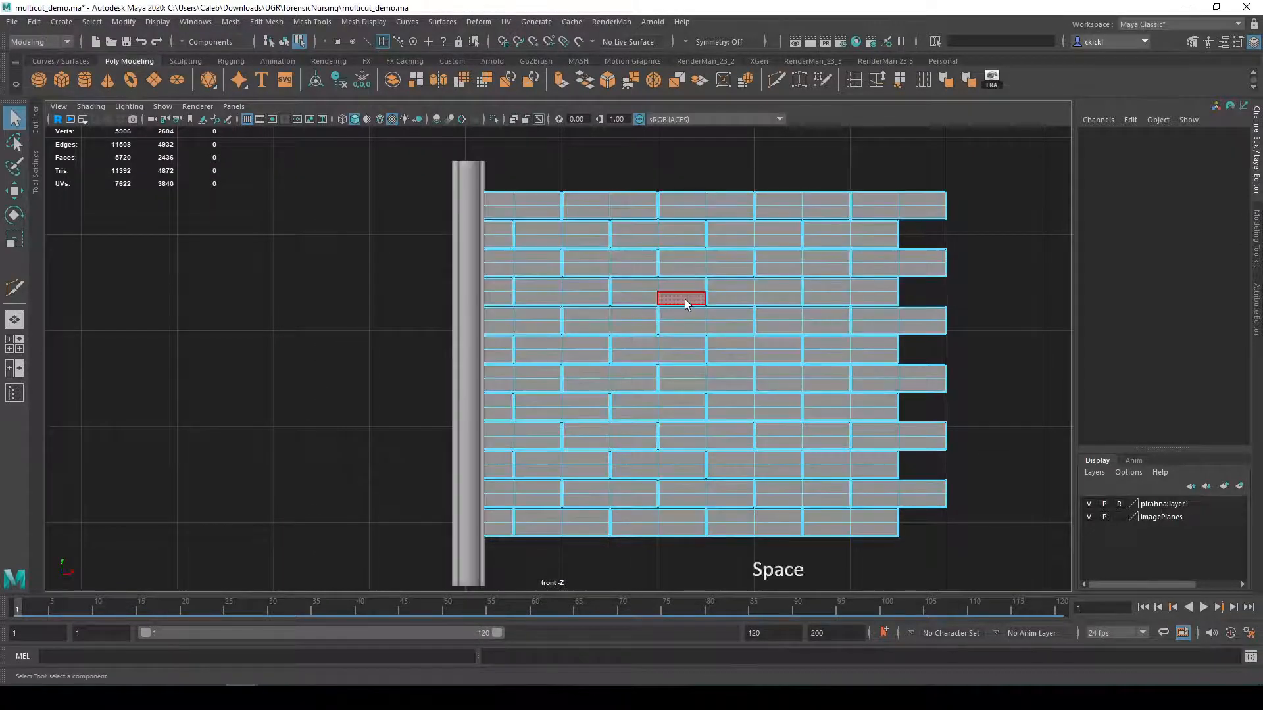
- Return to the perspective view, switch the brick wall to object mode, and deselect it
key("space")
right_click_drag(707, 366, 770, 340)
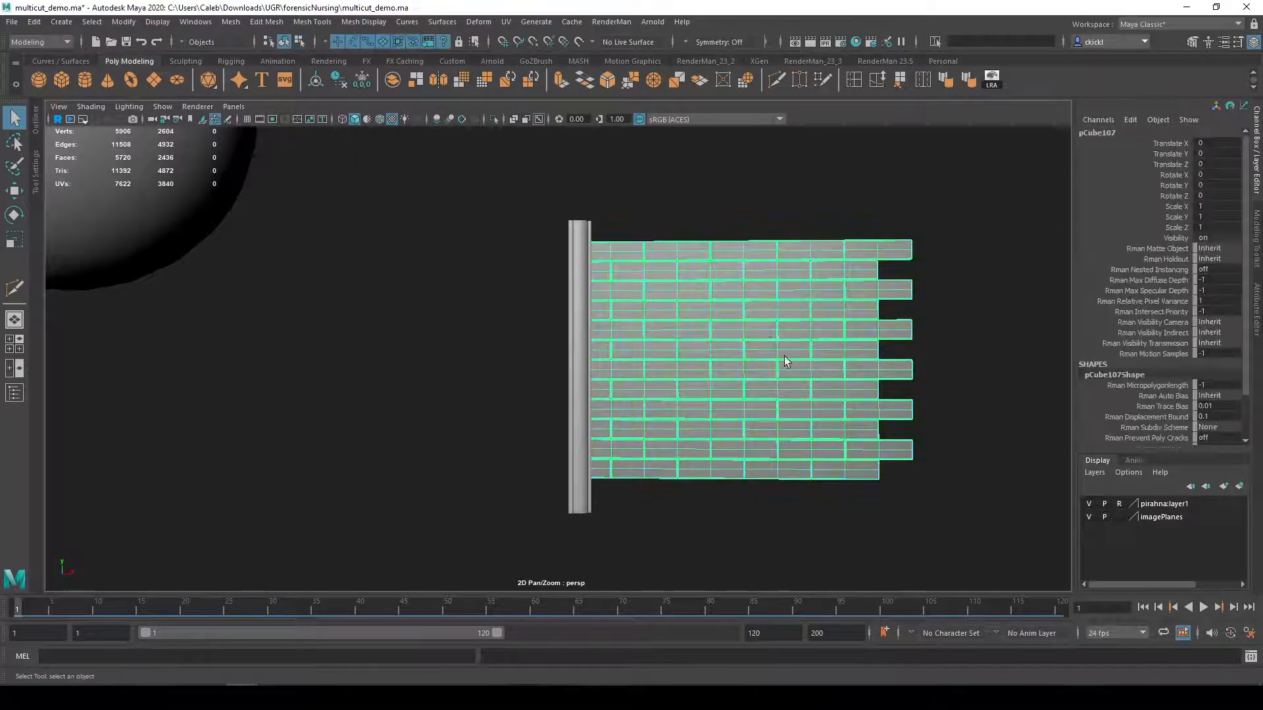
left_click(964, 571)
left_click_drag(964, 570, 837, 507, "alt")
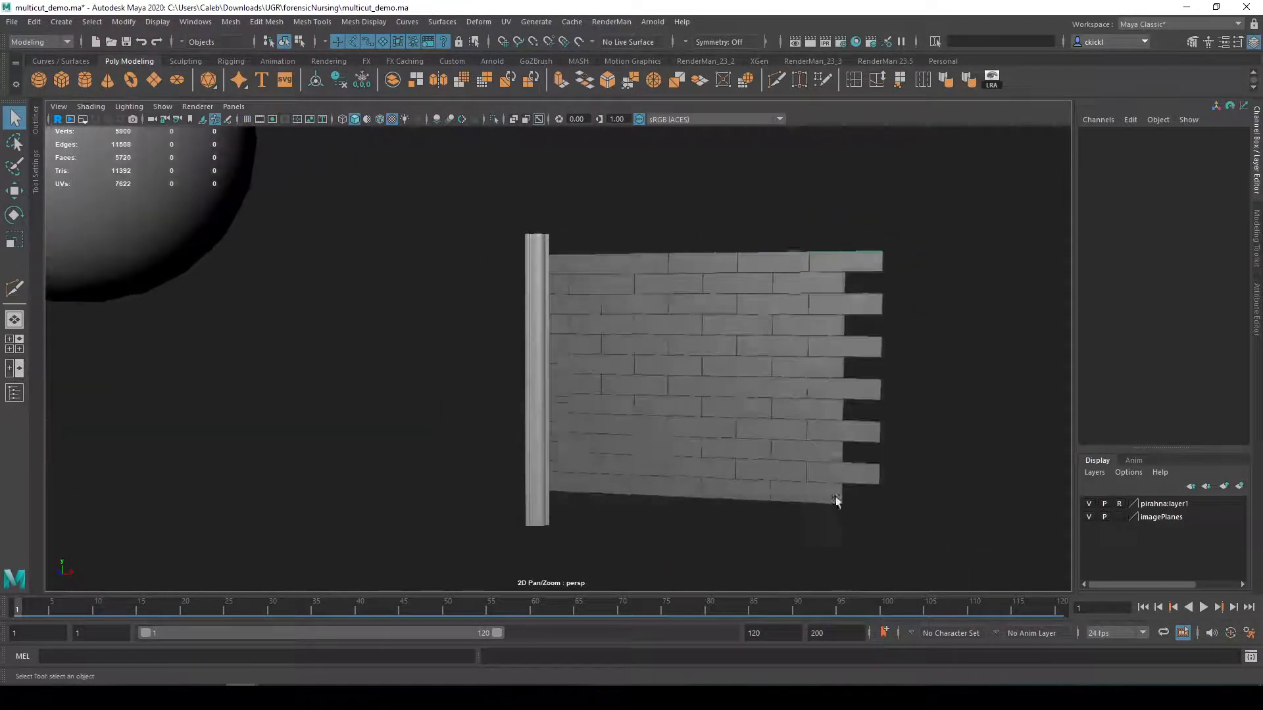
- Turn on smooth mesh preview for the brick wall and examine its trimmed edge behind the pole
left_click(738, 473)
key("3")
left_click(704, 535)
left_click_drag(704, 535, 736, 526, "alt")
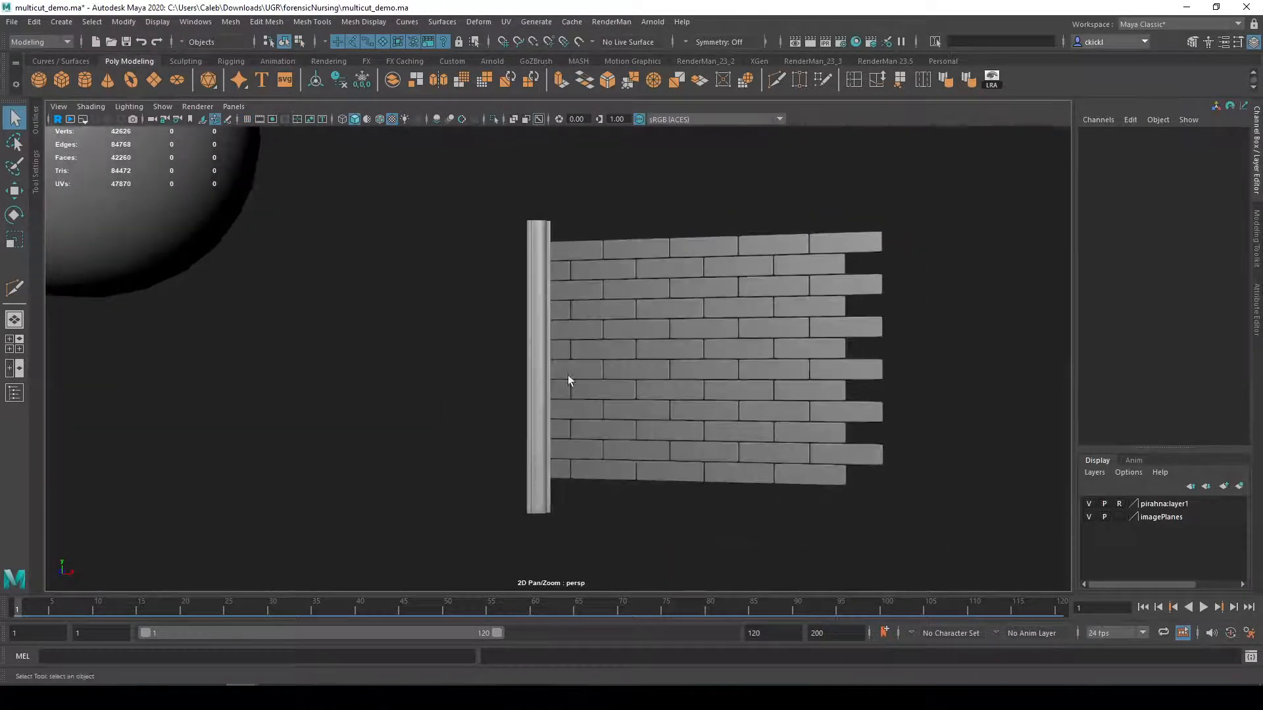
left_click_drag(564, 535, 635, 539, "alt")
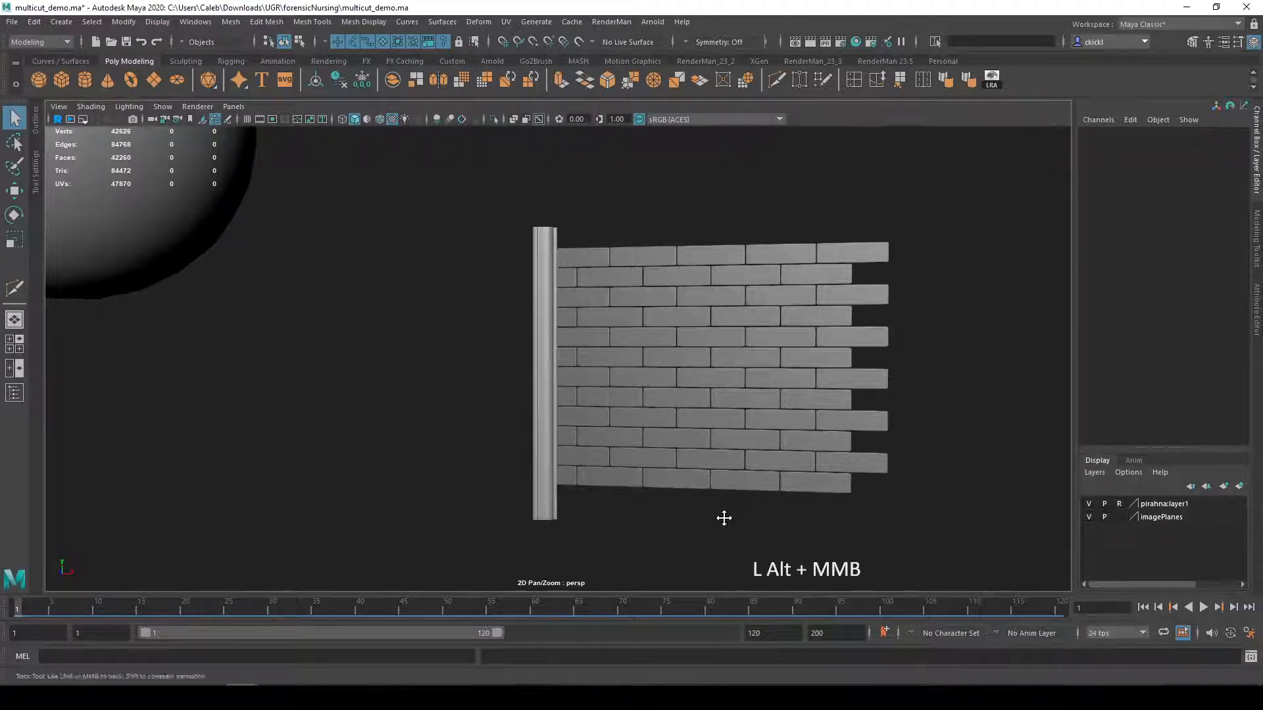
middle_click_drag(724, 516, 553, 488, "alt")
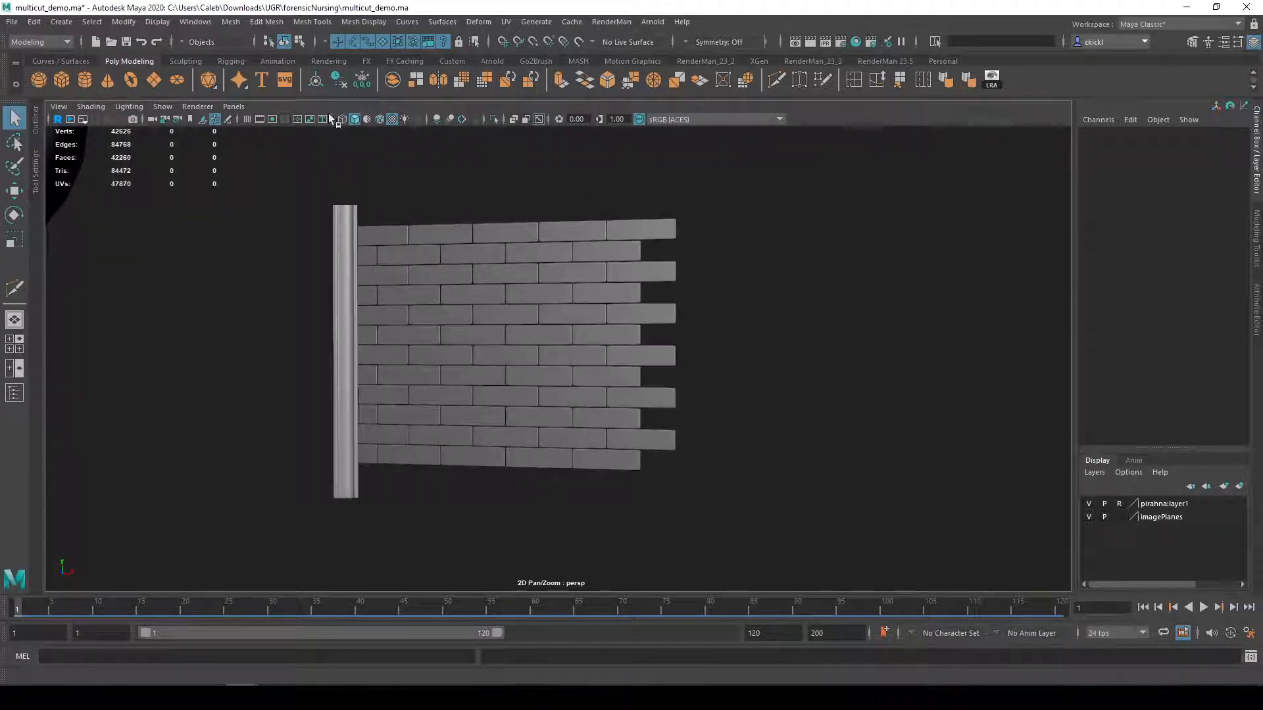
middle_click_drag(369, 421, 487, 487, "alt")
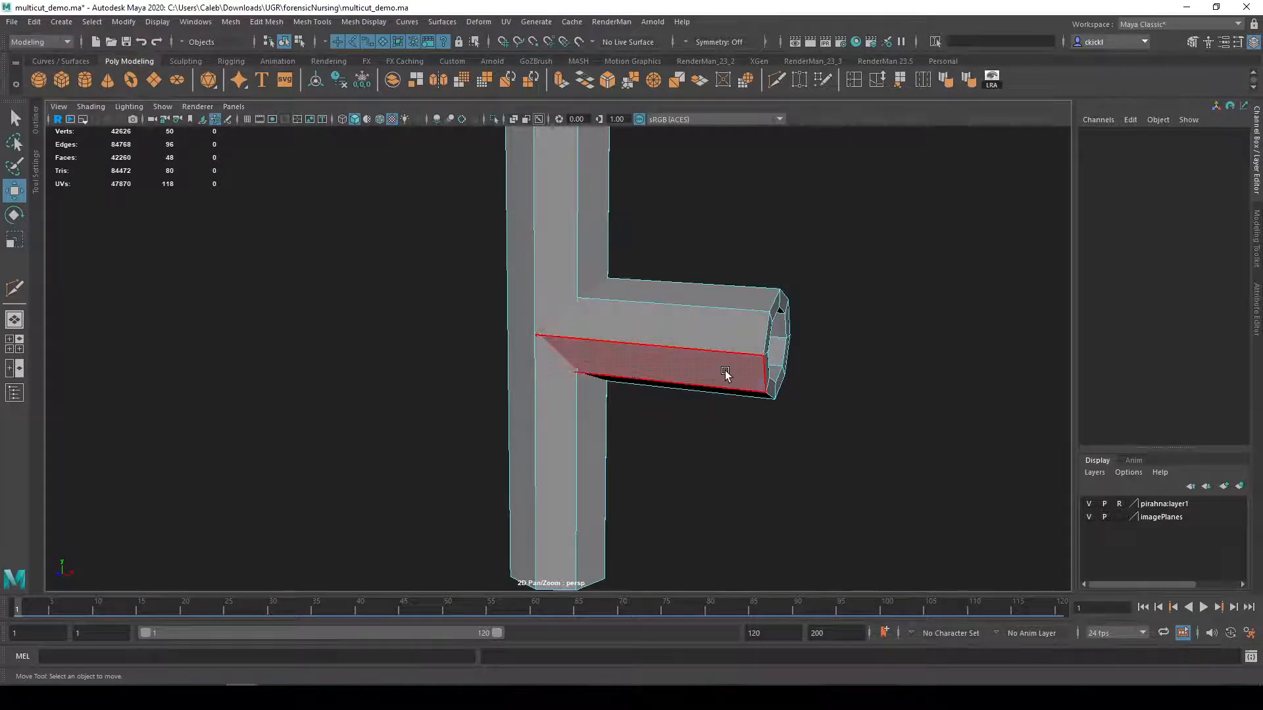
- Select the faces of the horizontal branch pipe and examine where they intersect the vertical pipe
middle_click_drag(740, 227, 753, 310, "alt")
left_click(724, 427)
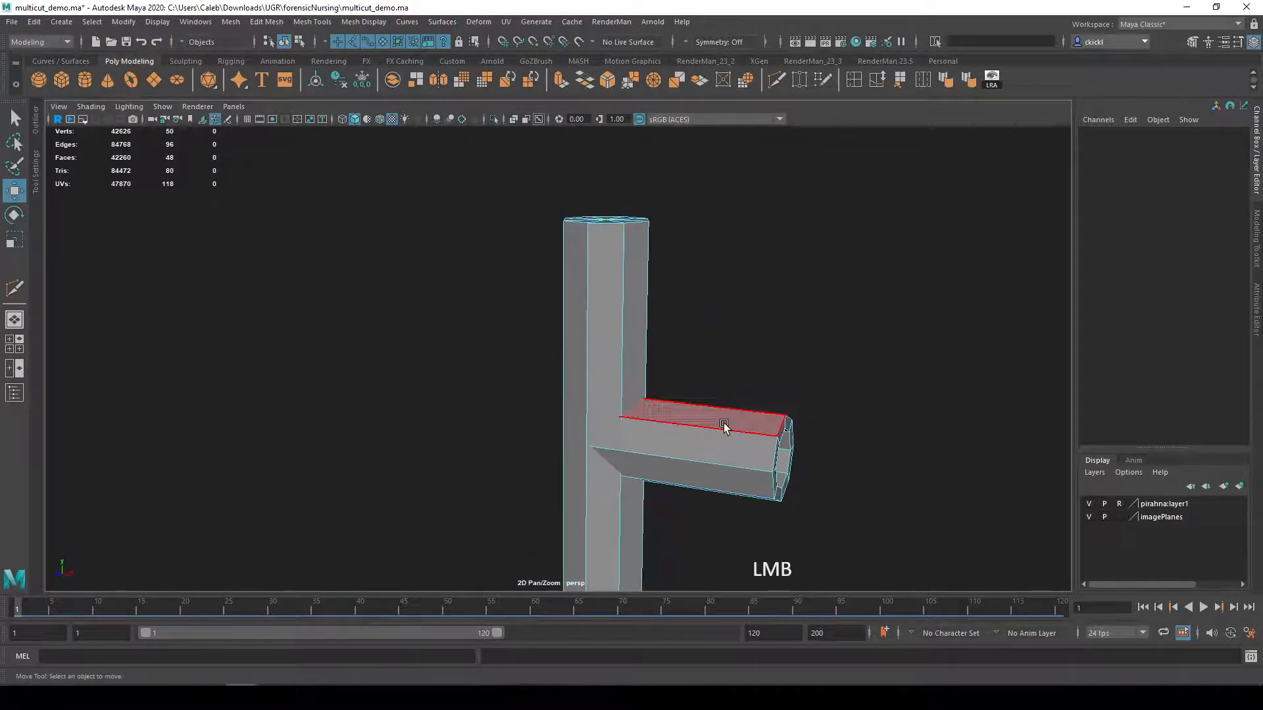
left_click_drag(749, 451, 933, 475)
left_click_drag(716, 451, 695, 415)
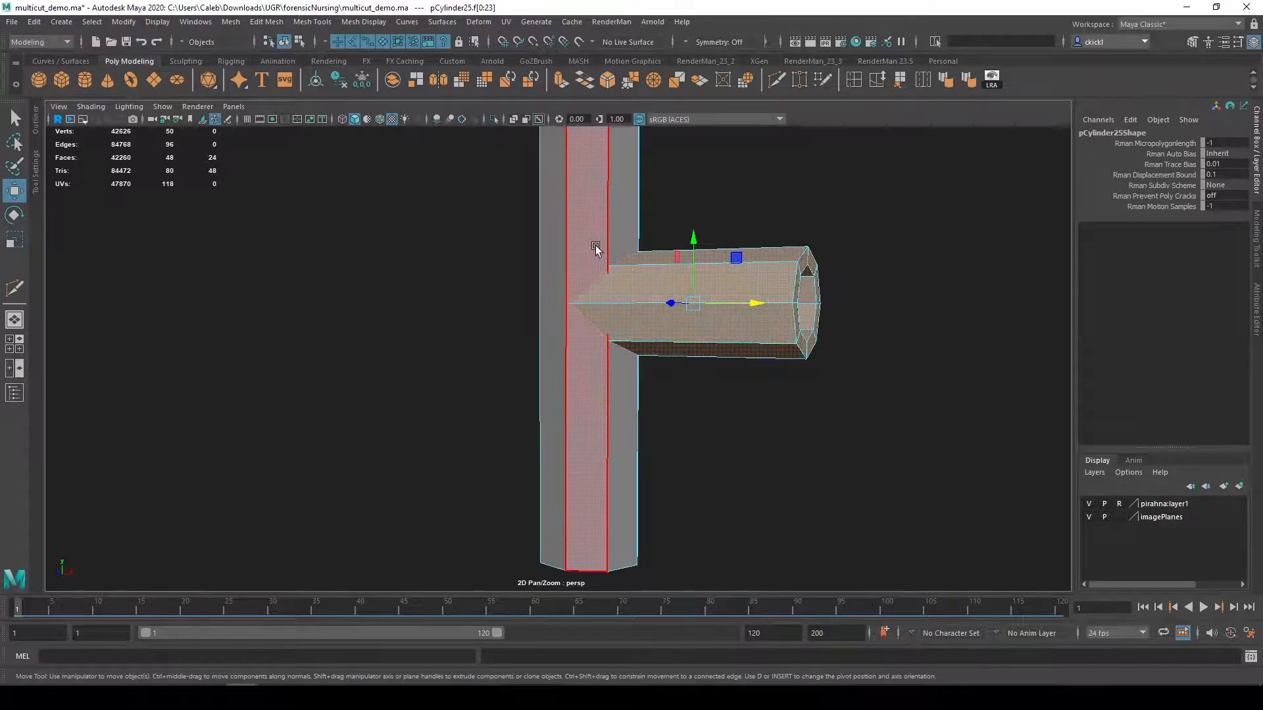
middle_click_drag(660, 363, 786, 438, "alt")
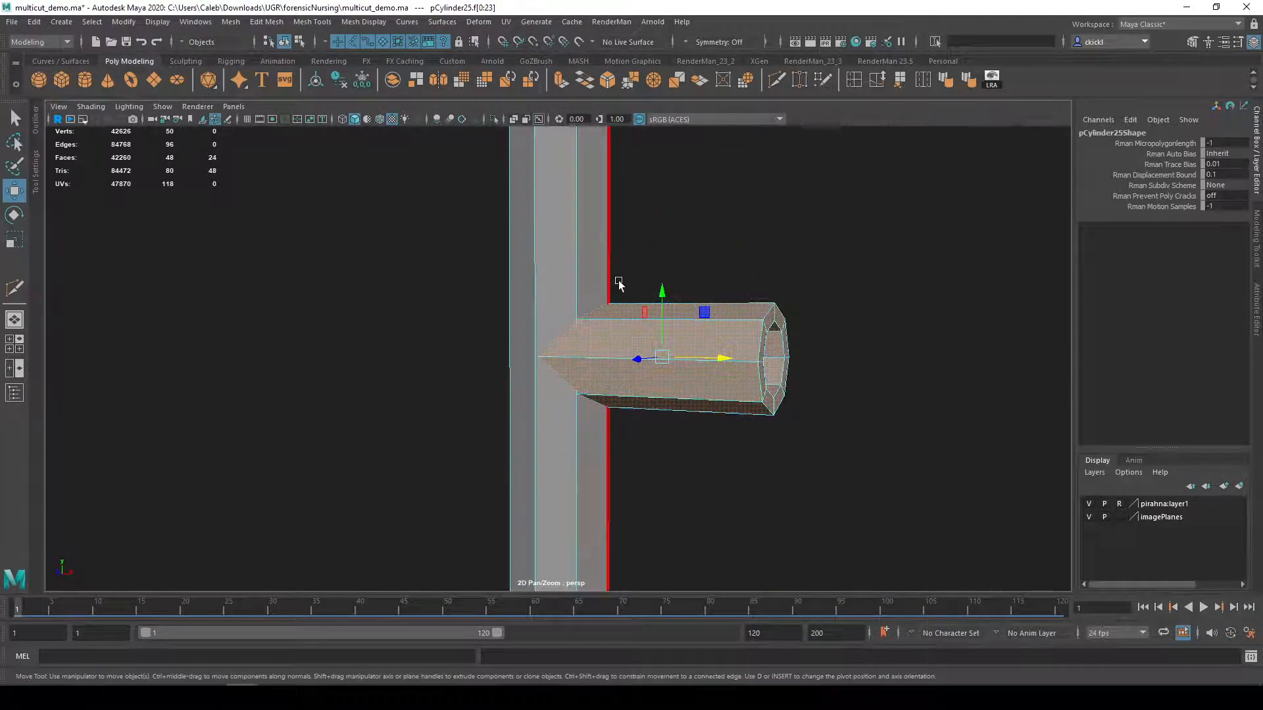
left_click(785, 211)
left_click(680, 338)
scroll(641, 312, "up", 2)
- Isolate the vertical pipe to examine its surface, then restore the full view with the branch
left_click(560, 263)
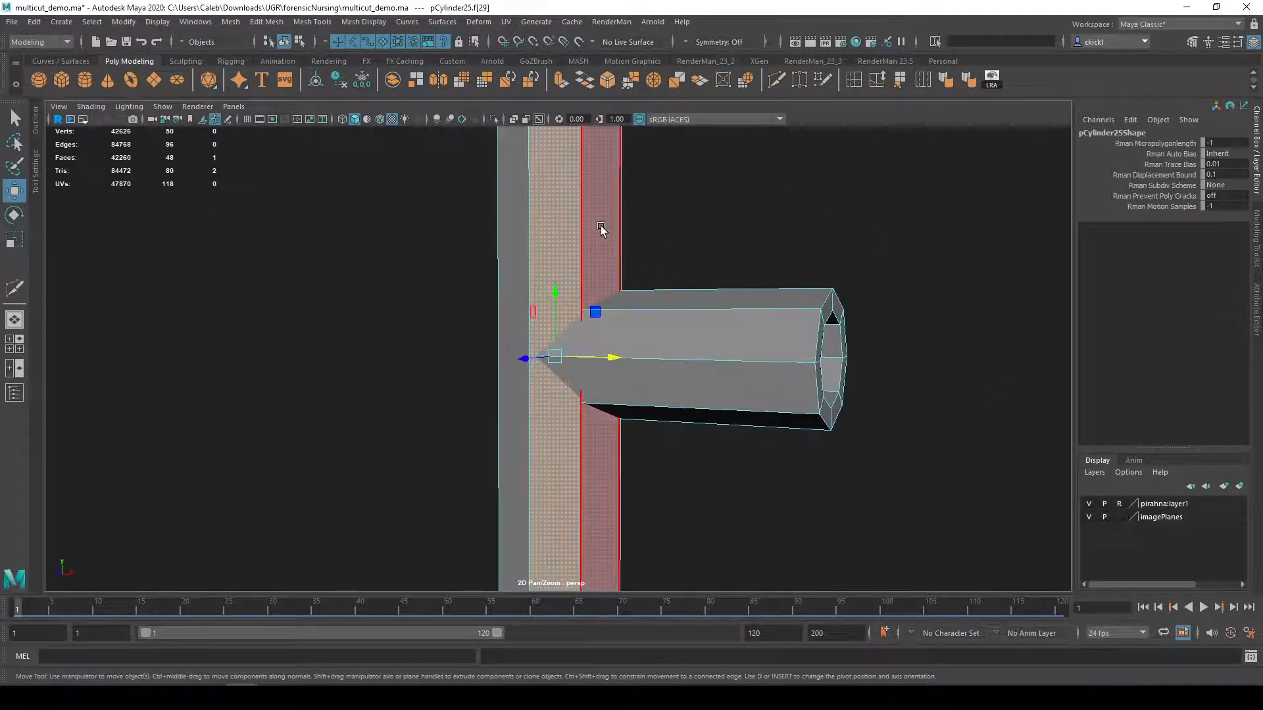
key("ctrl+1")
left_click(720, 375)
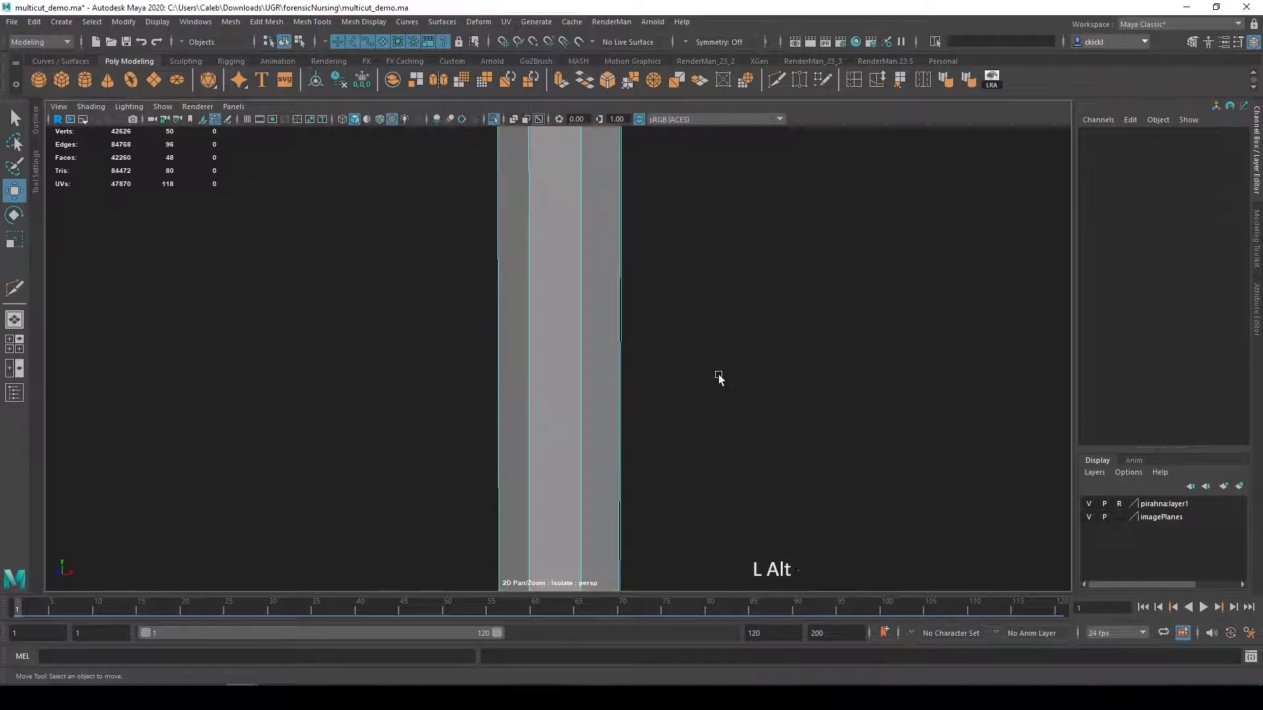
left_click_drag(719, 376, 730, 375, "alt")
key("ctrl+1")
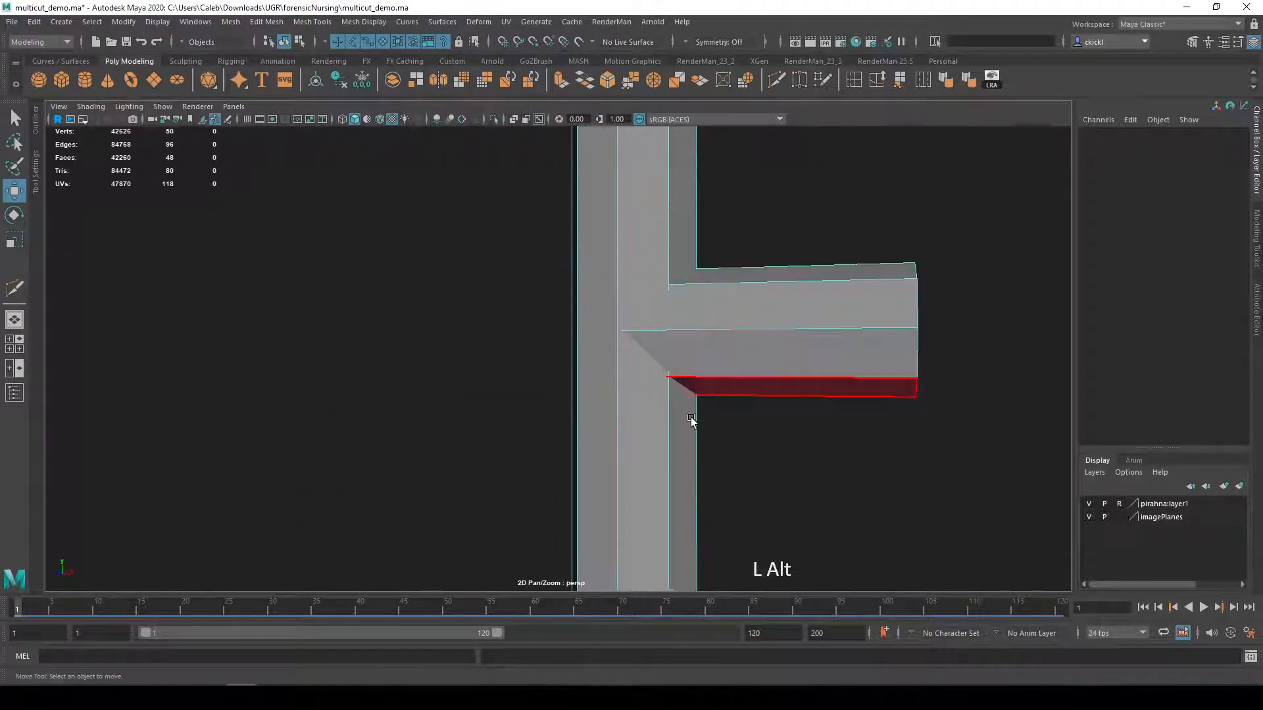
left_click_drag(690, 421, 617, 438, "alt")
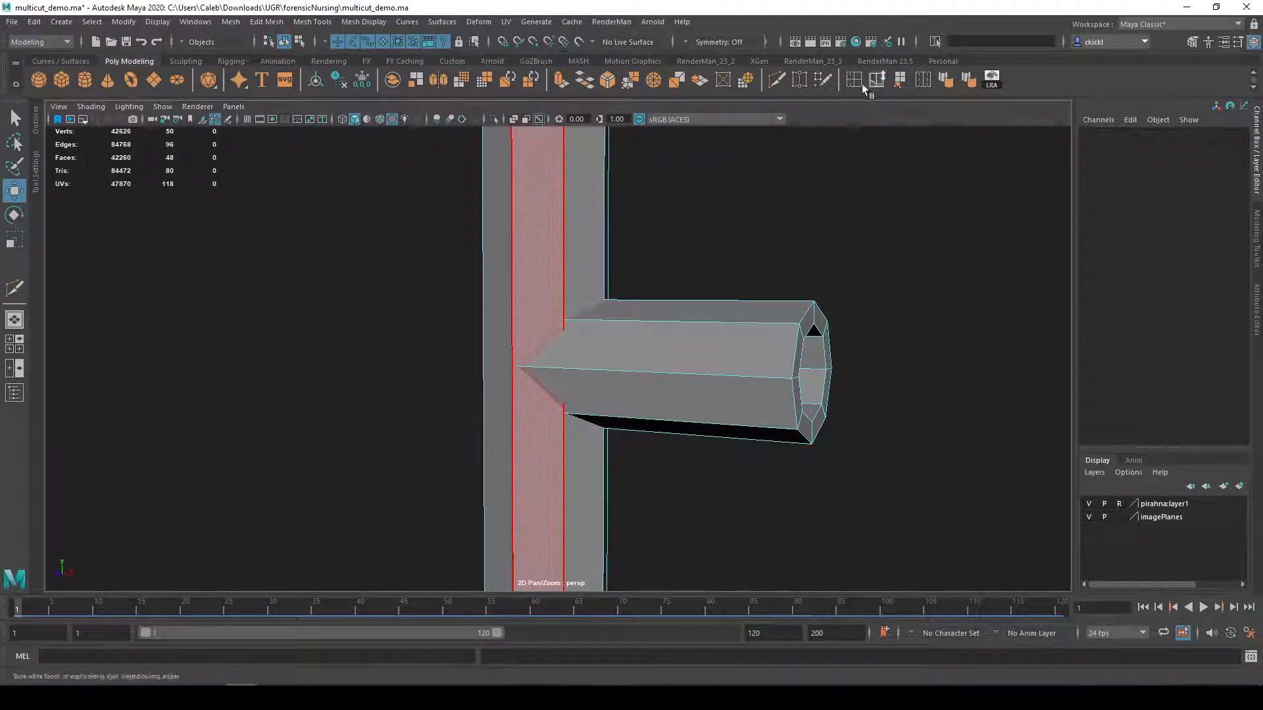
- Try to insert a Multi-Cut edge loop with Edge Flow around the vertical pipe, level with the branch's centre edge
left_click(776, 80)
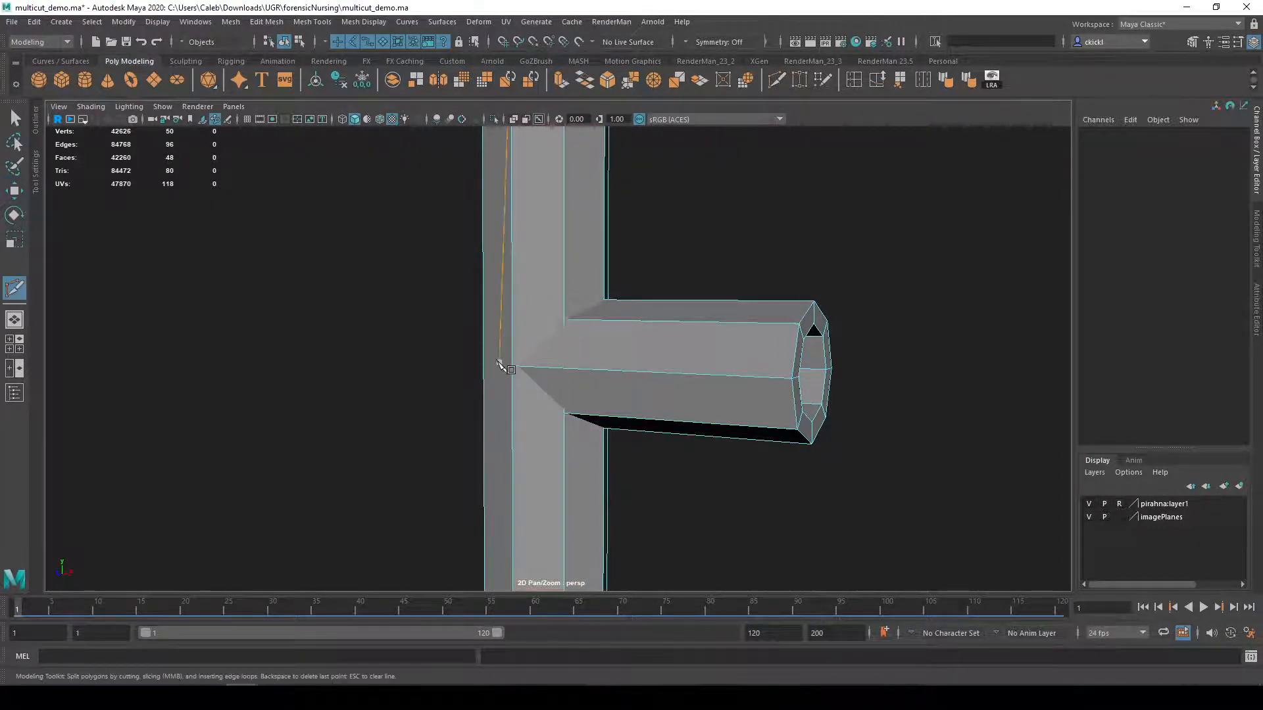
scroll(502, 368, "up", 3)
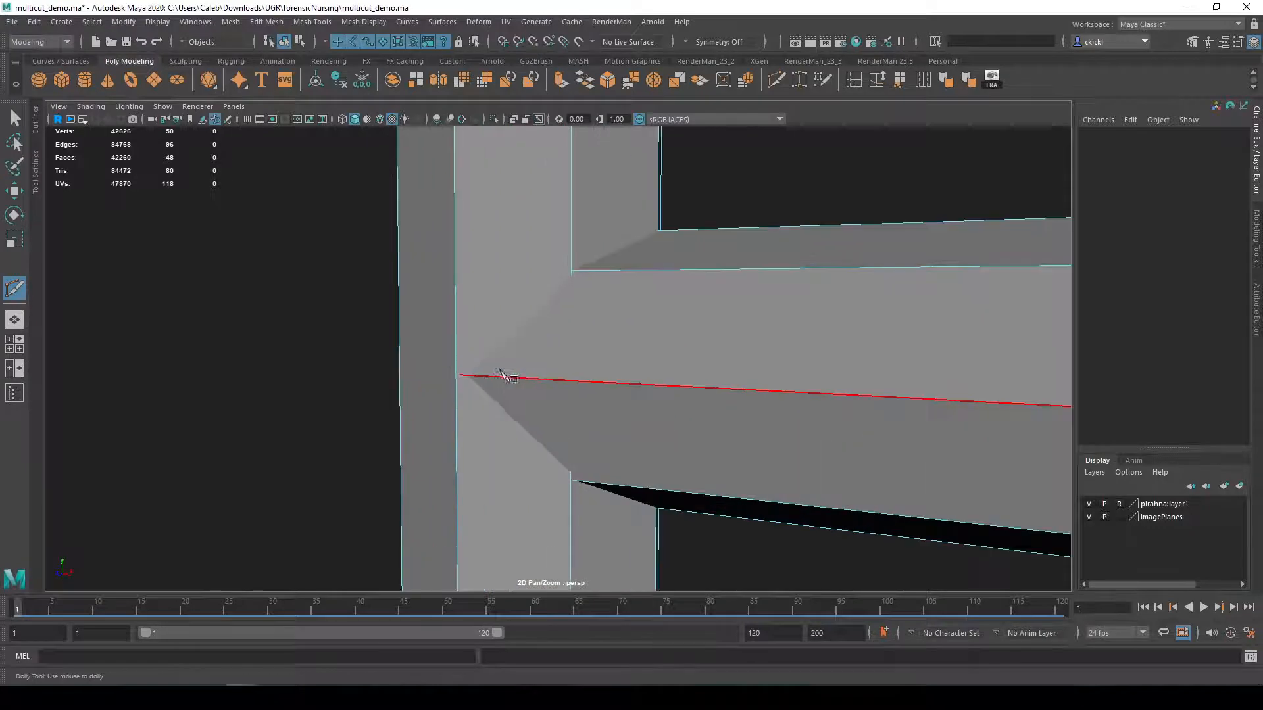
left_click(459, 375)
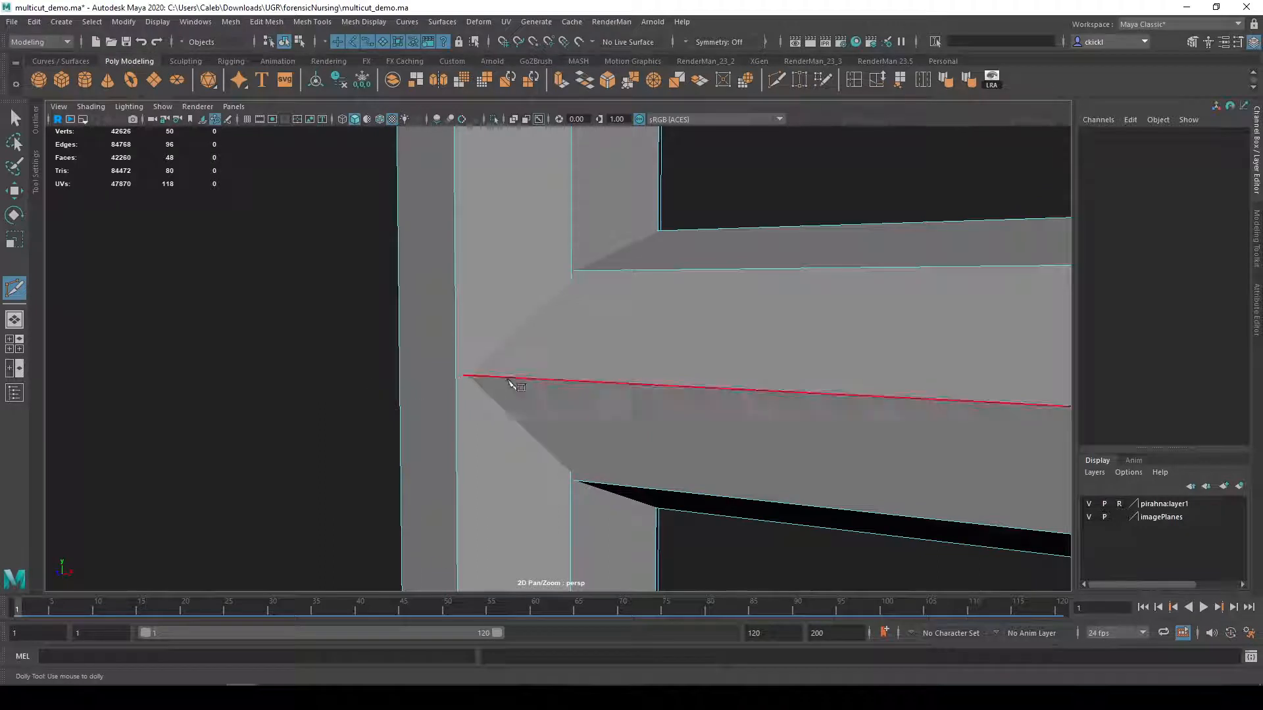
key("ctrl")
left_click(457, 374, "ctrl")
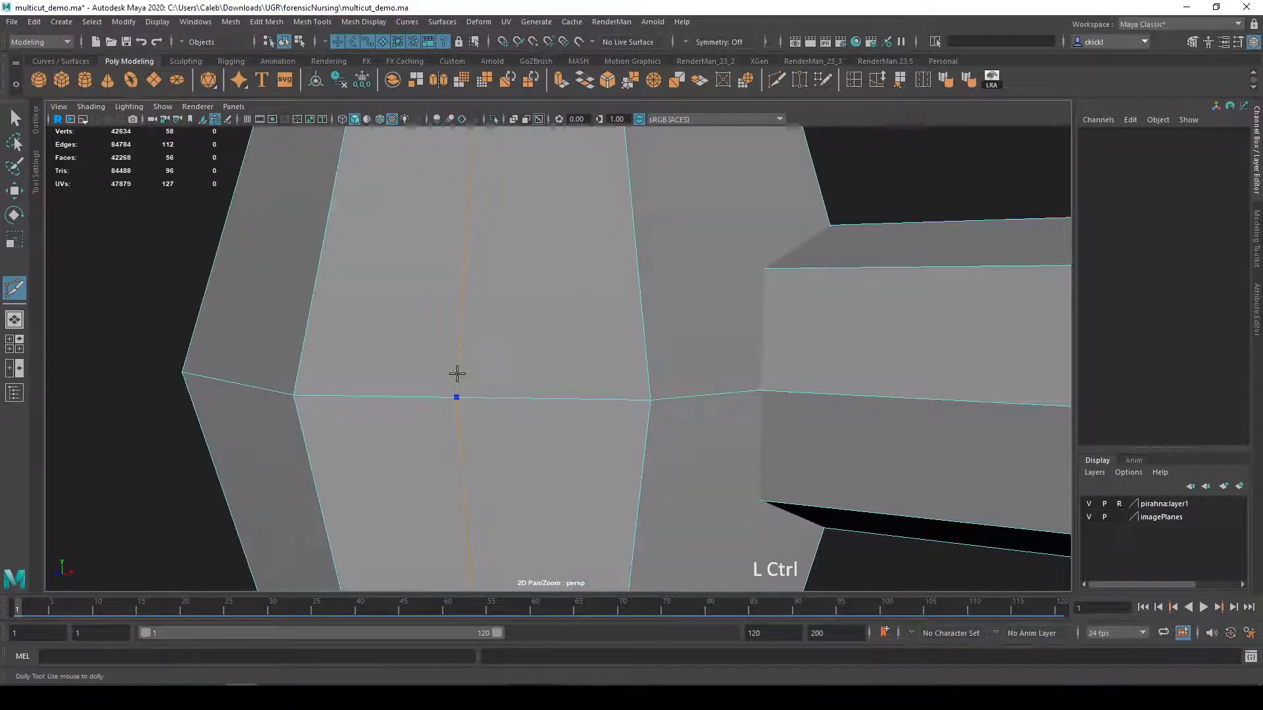
key("ctrl+z")
- Disable Edge Flow for Multi-Cut and insert an edge loop around the vertical pipe at the branch's centre edge
double_click(16, 293)
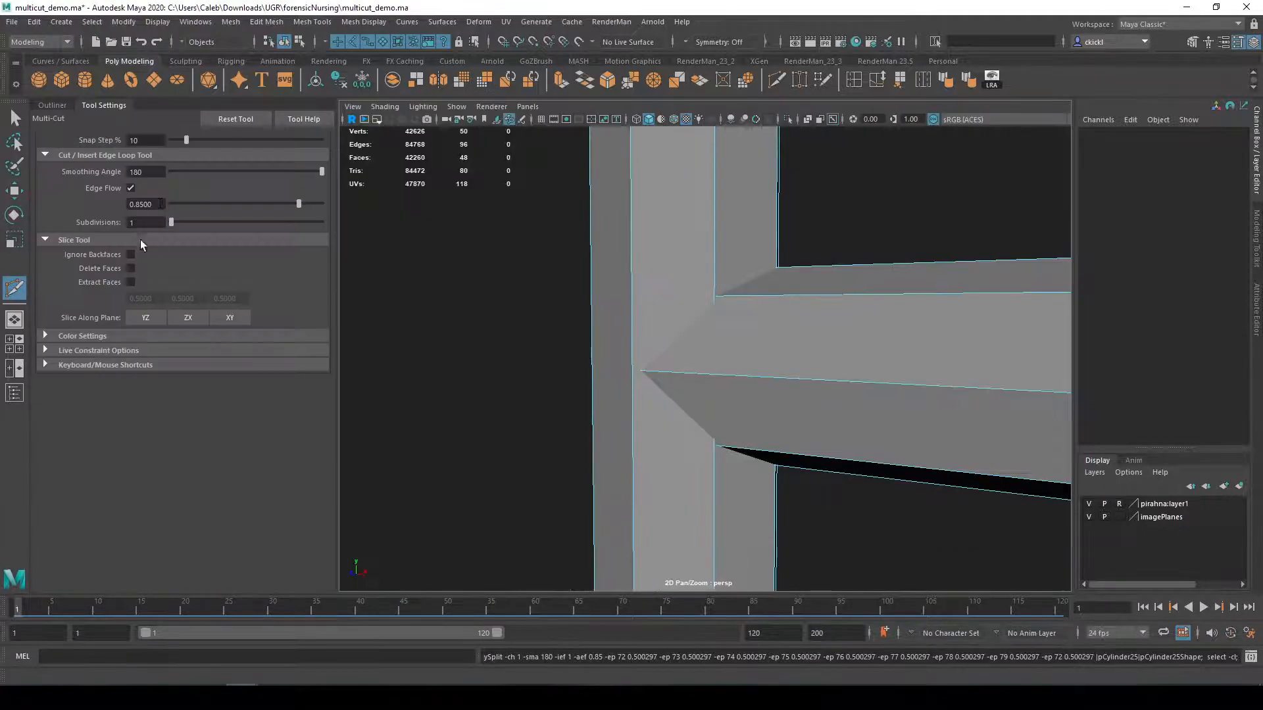
left_click(130, 189)
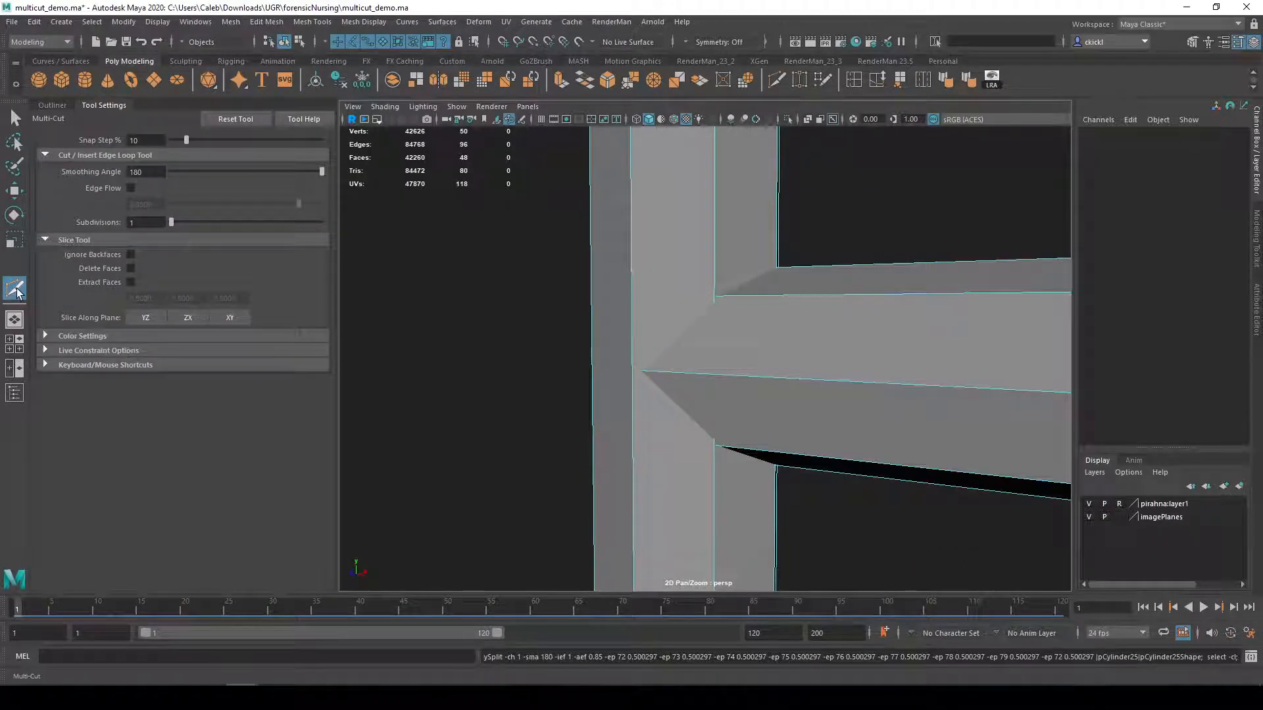
left_click(116, 107)
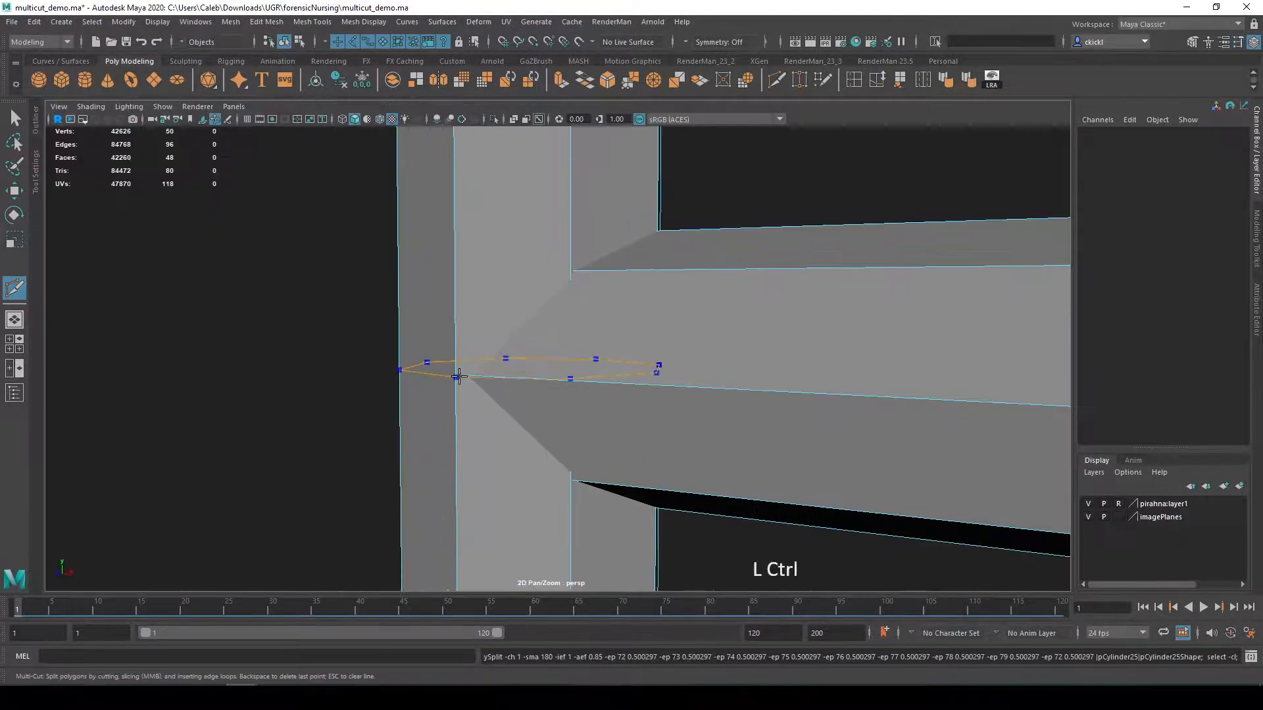
left_click(457, 373, "ctrl")
- Cut the vertical pipe along the upper outline of the branch, from the new loop on one side to the other
middle_click_drag(555, 296, 473, 414, "alt")
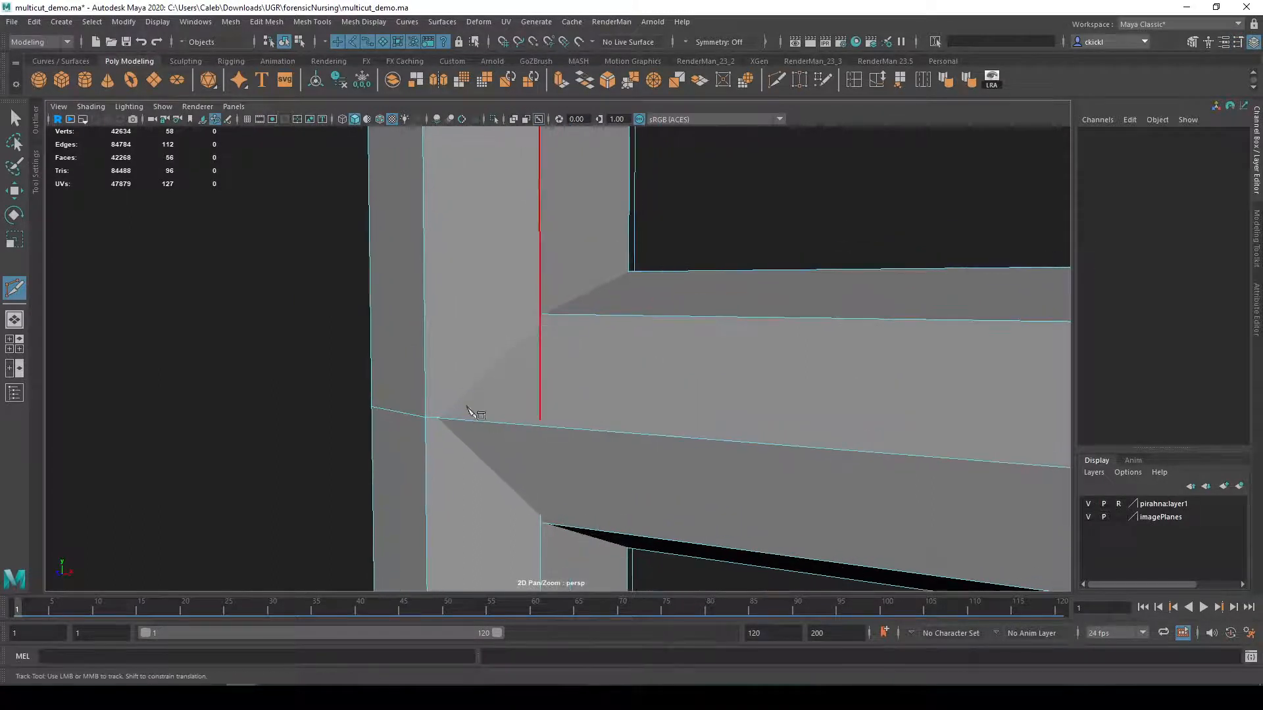
left_click(424, 416)
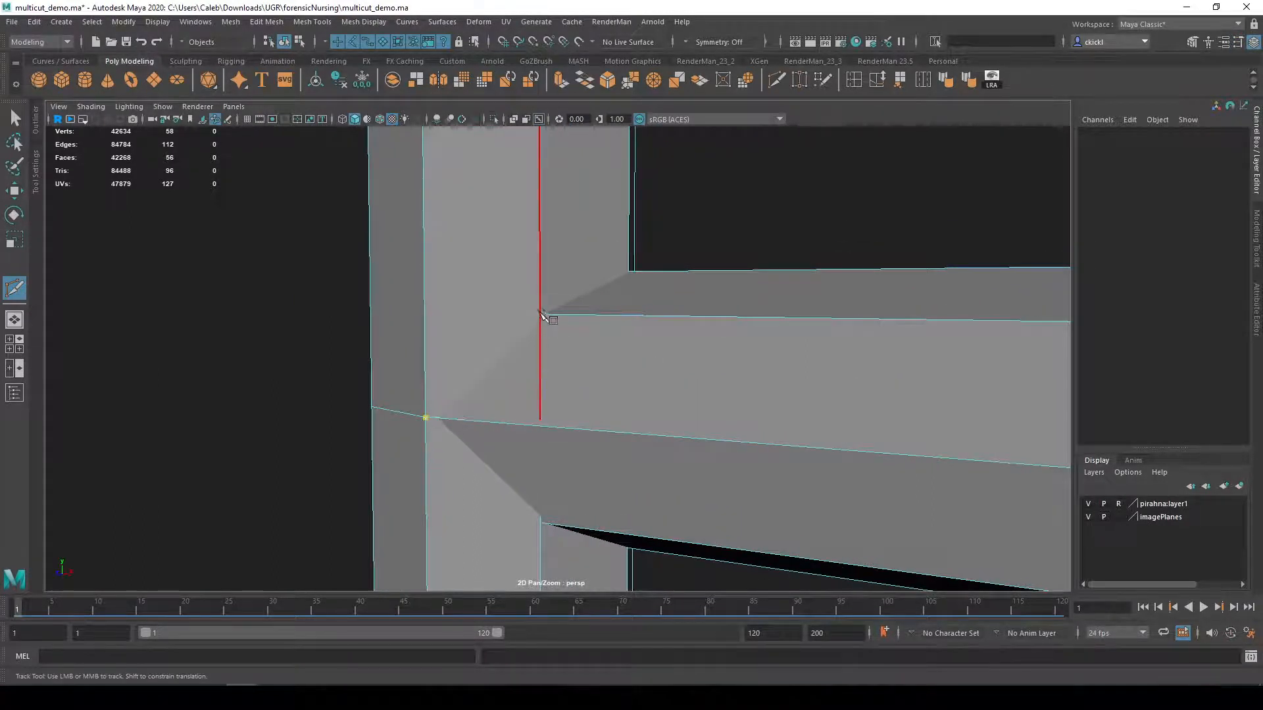
left_click_drag(536, 310, 656, 285, "alt")
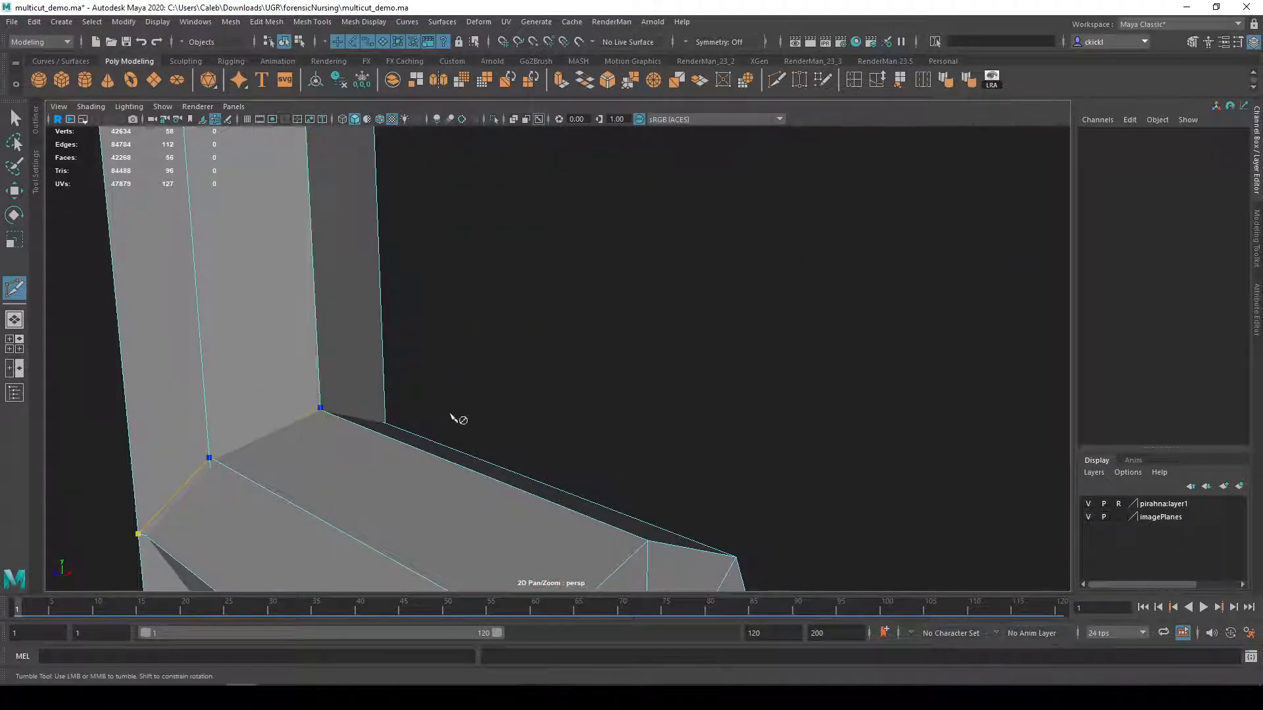
left_click_drag(456, 417, 607, 434, "alt")
scroll(427, 346, "up", 3)
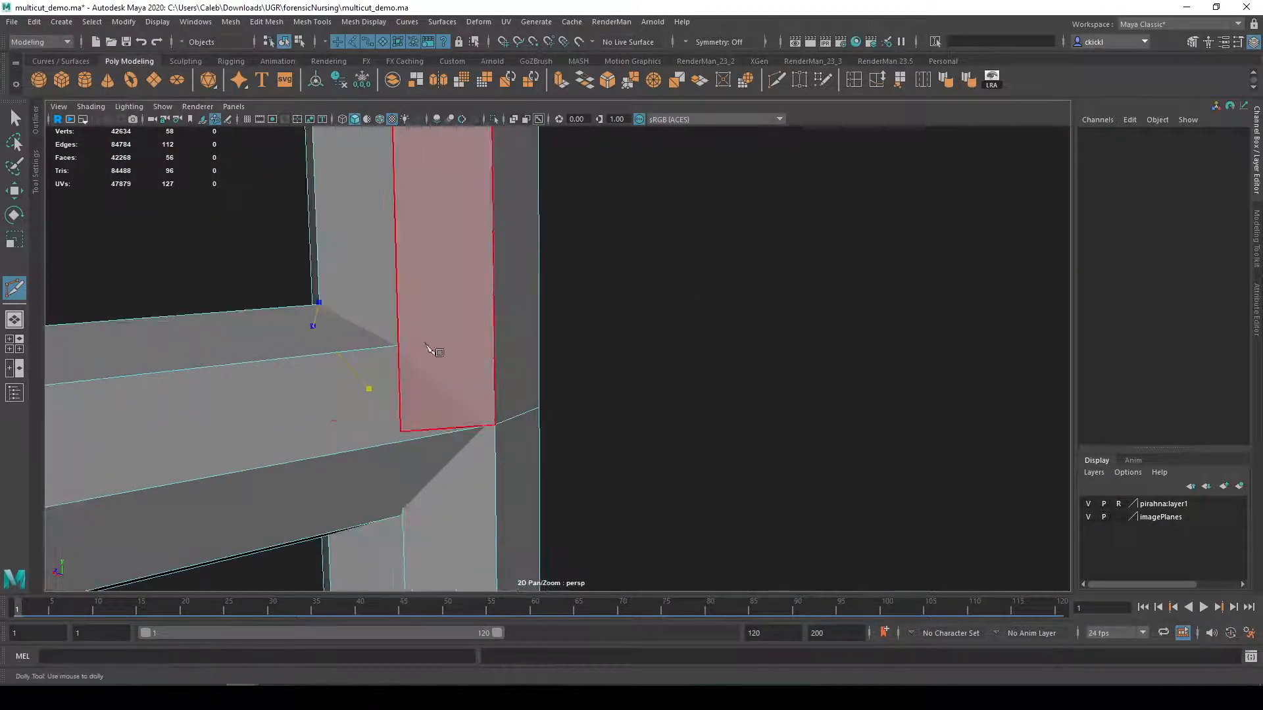
left_click(399, 346)
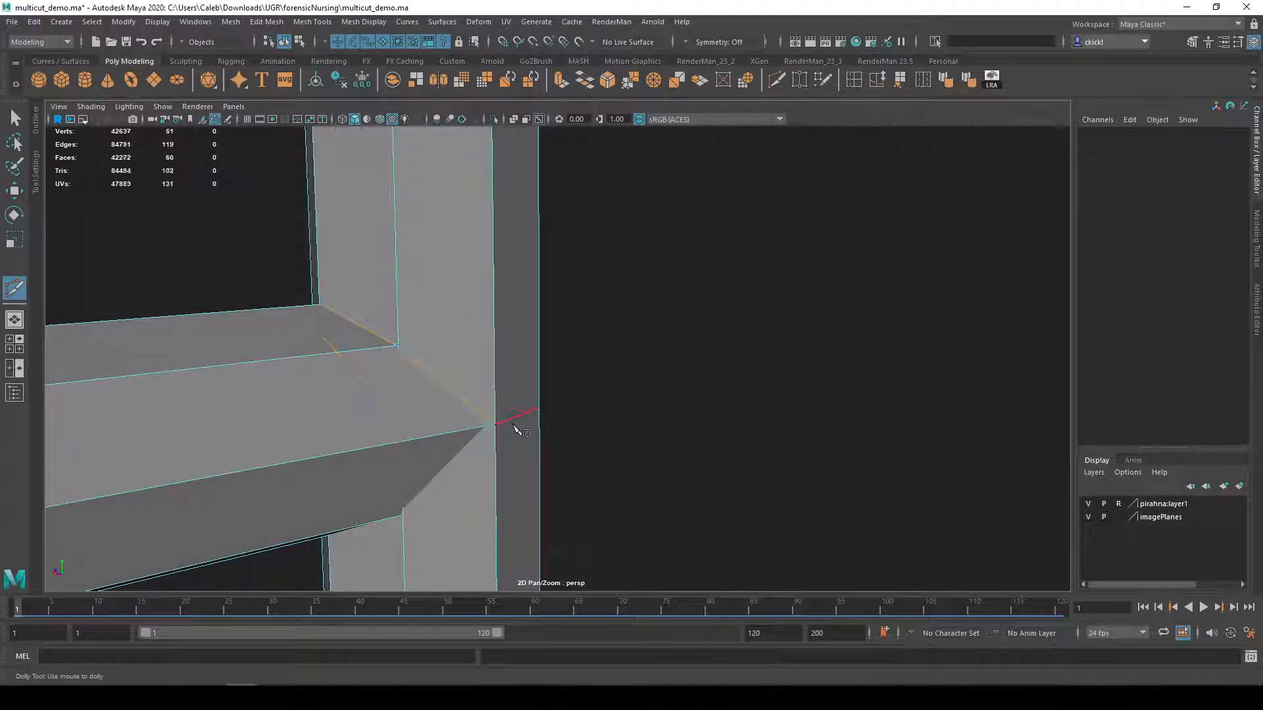
- Cut the vertical pipe along the lower outline of the branch, joining the edge loop at both ends, and exit Multi-Cut
left_click_drag(436, 485, 474, 451, "alt")
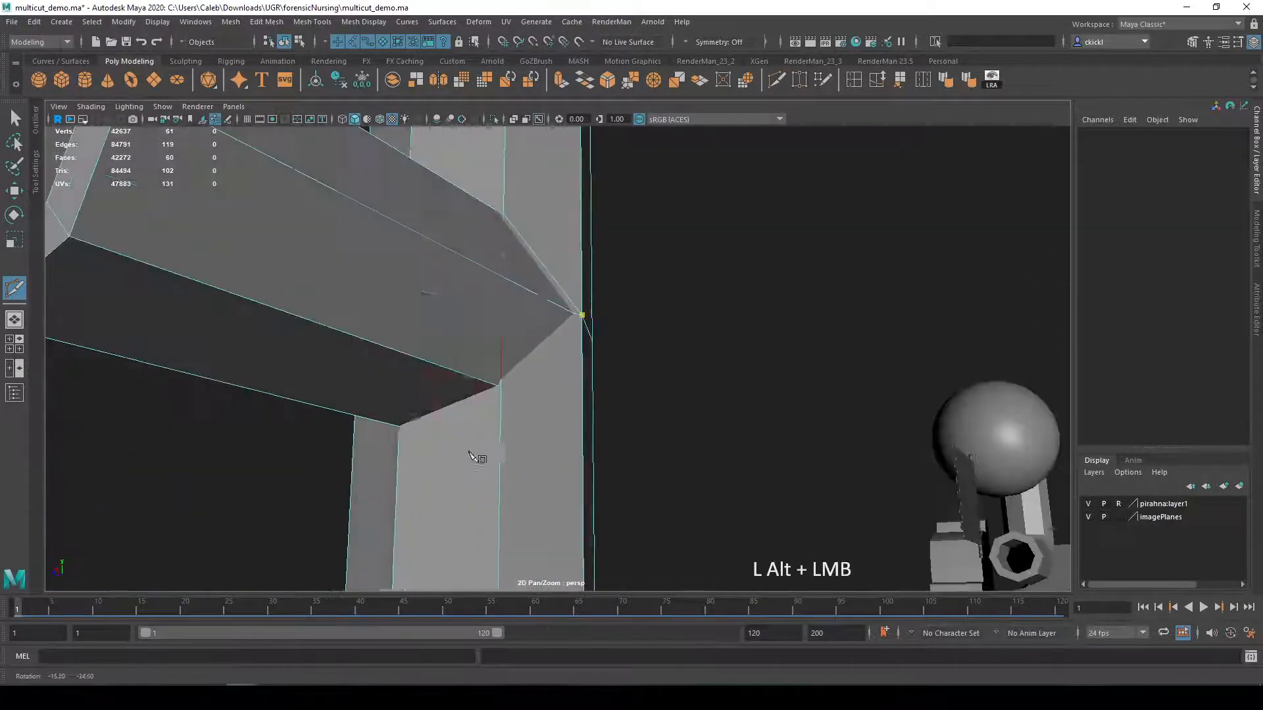
left_click(502, 390)
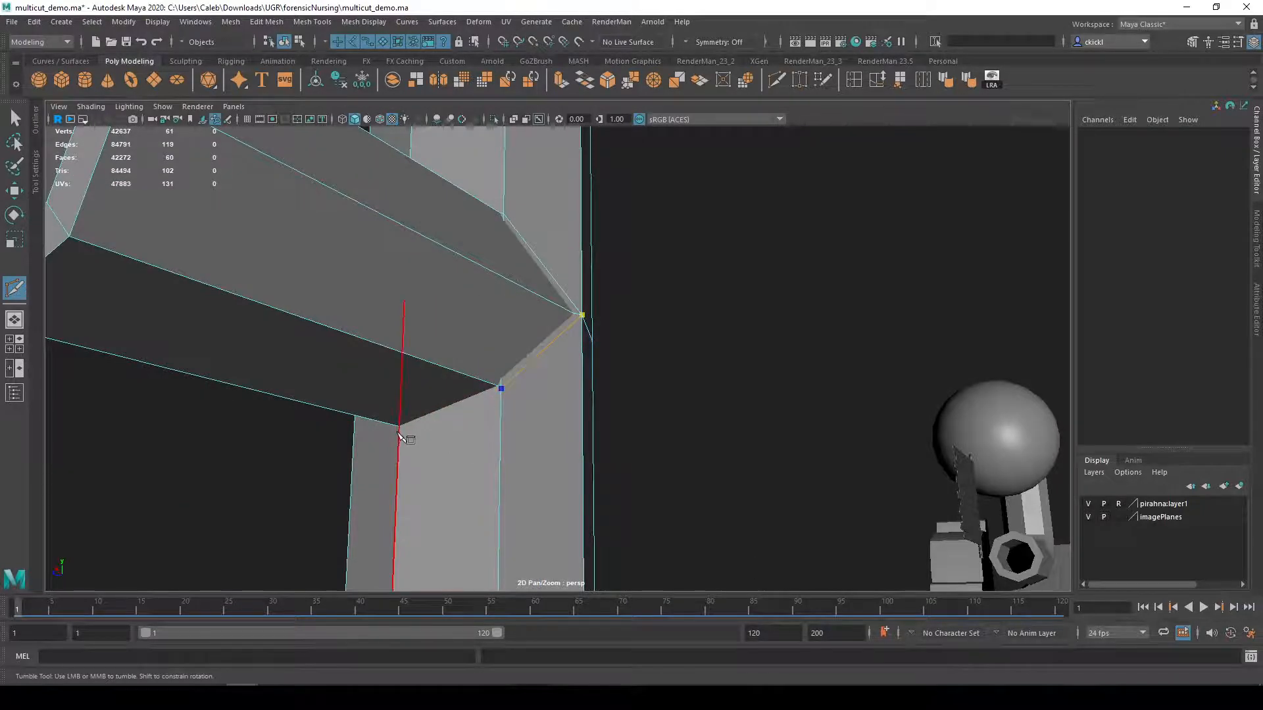
left_click_drag(379, 446, 650, 389, "alt")
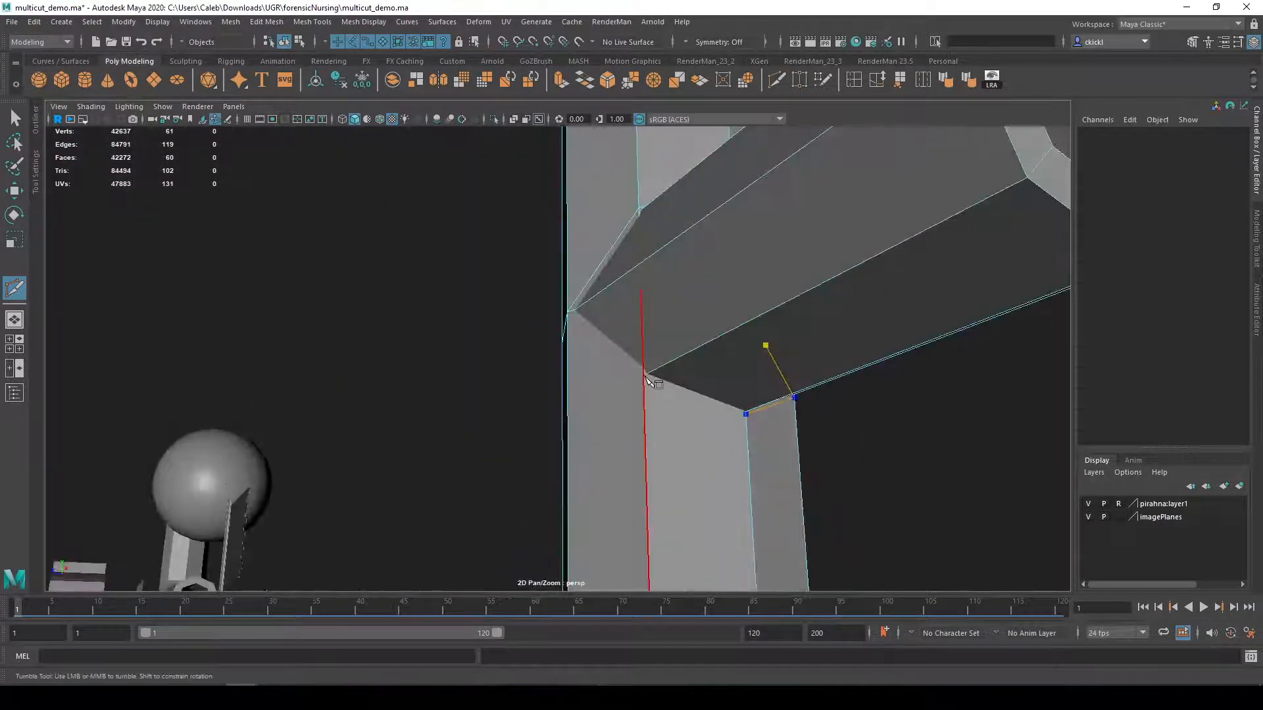
left_click(644, 377)
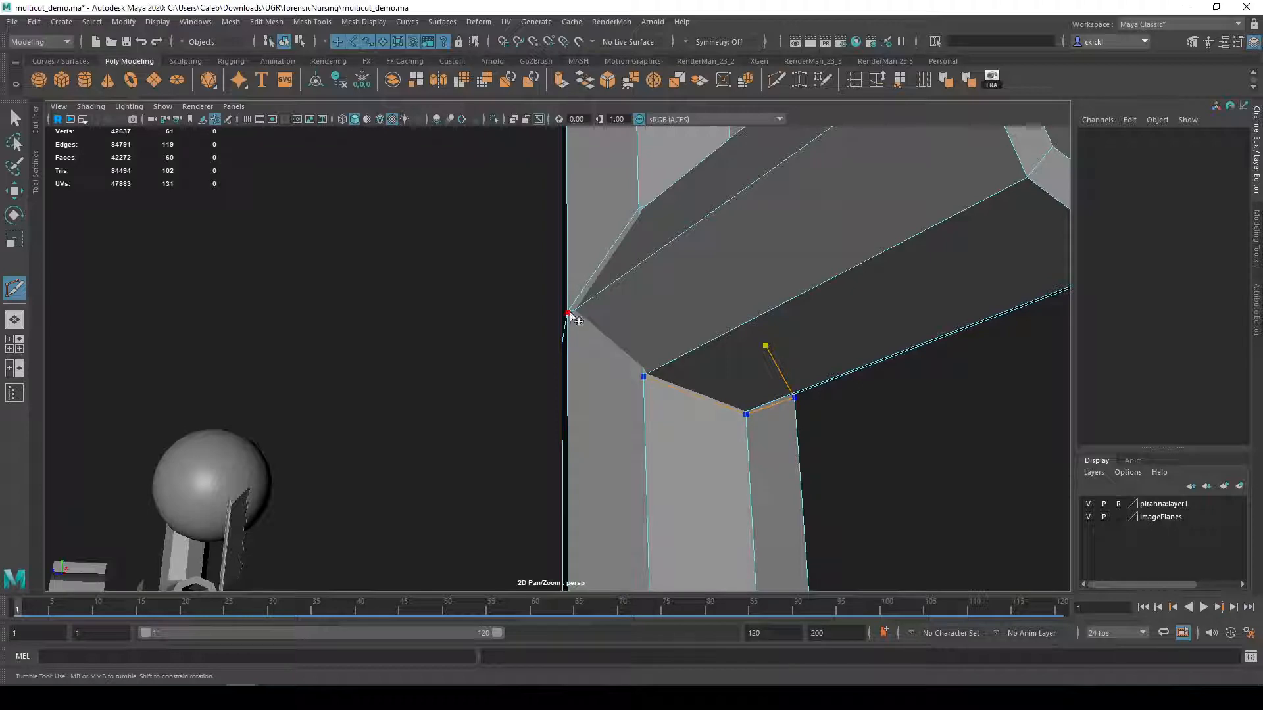
key("q")
- Switch to face mode, select all faces of the vertical pipe, and isolate them to expose the cut outline
right_click_drag(621, 345, 727, 282)
right_click_drag(627, 445, 622, 389)
double_click(610, 392)
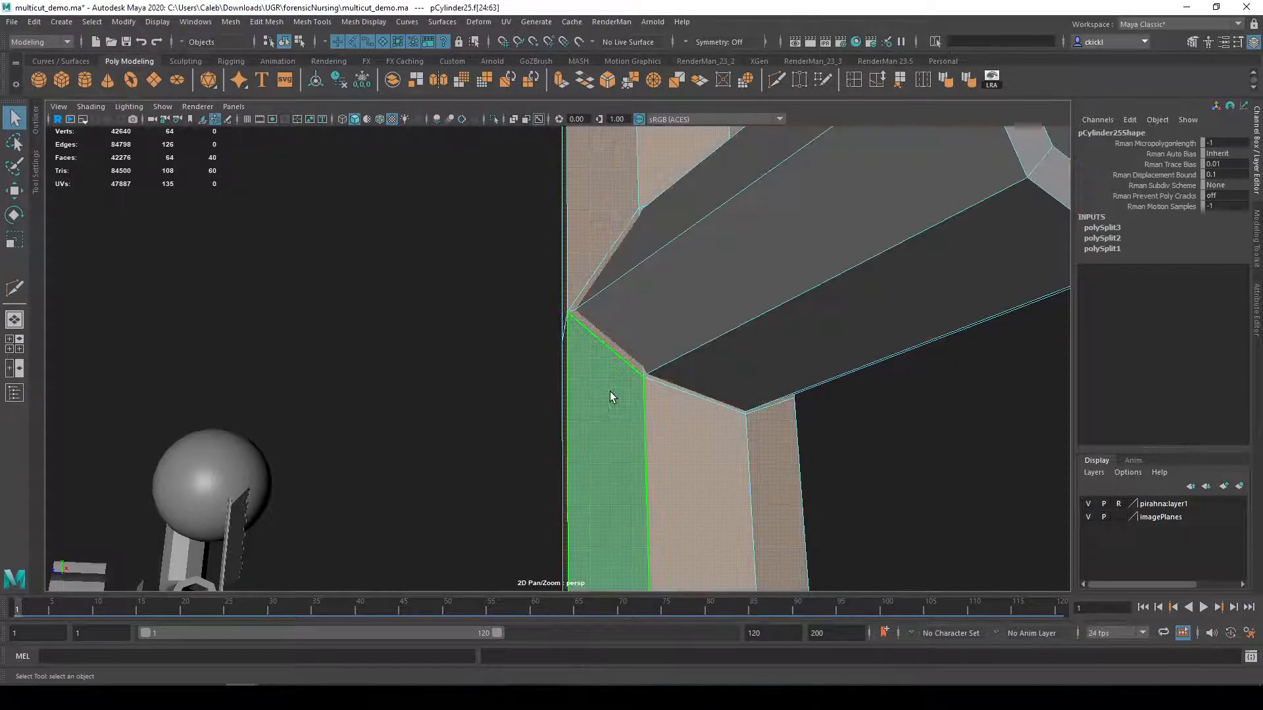
key("ctrl+1")
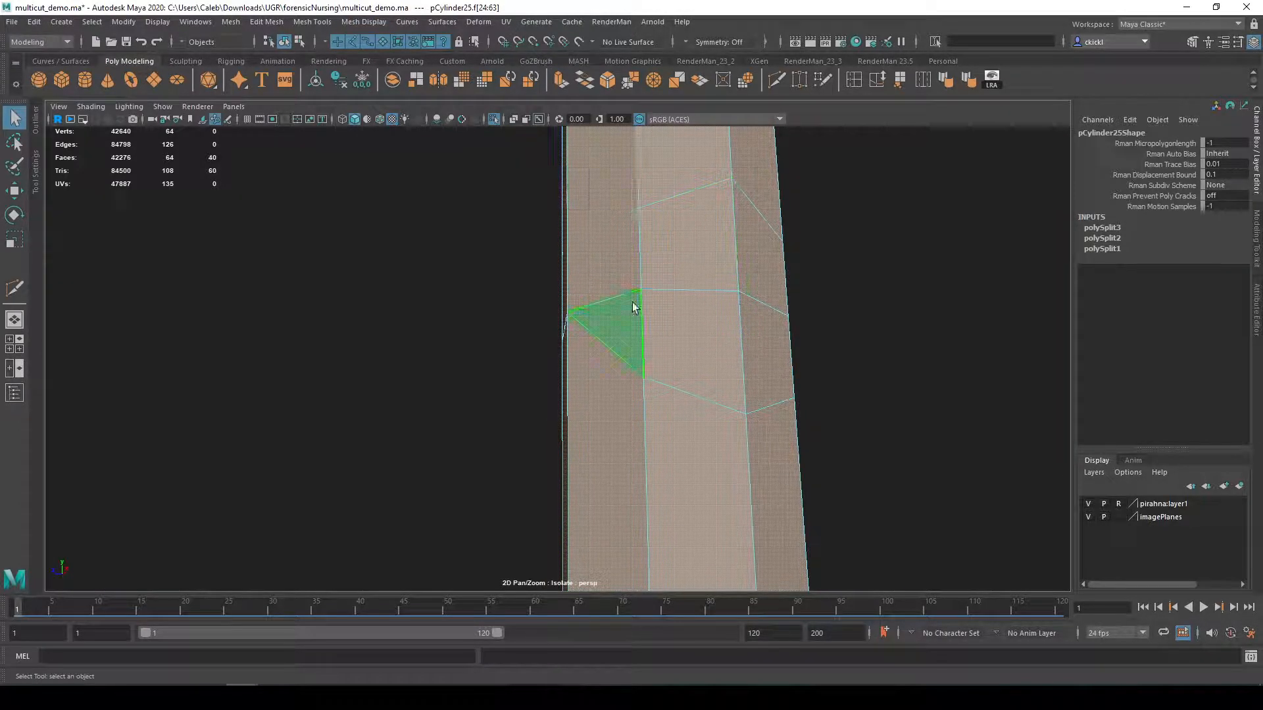
left_click(662, 280)
mouse_move(663, 280)
left_mouse_down("alt")
mouse_move(625, 330)
mouse_move(513, 382)
mouse_move(601, 361)
left_mouse_up("alt")
- Delete the vertical pipe's faces inside the cut outline and turn off isolation to show the branch again
key("Tab")
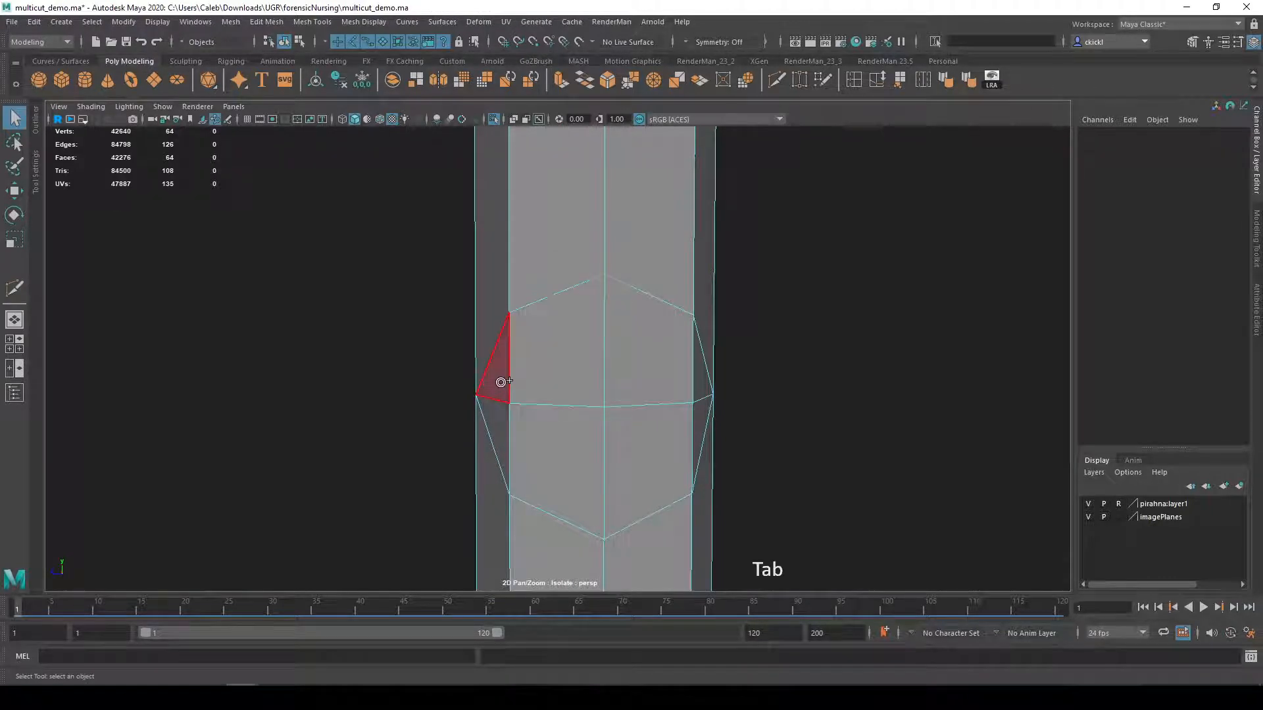
left_click_drag(502, 380, 636, 363)
mouse_move(699, 393)
left_mouse_down()
mouse_move(683, 439)
mouse_move(512, 421)
mouse_move(502, 408)
mouse_move(791, 442)
mouse_move(745, 440)
left_mouse_up()
key("Delete")
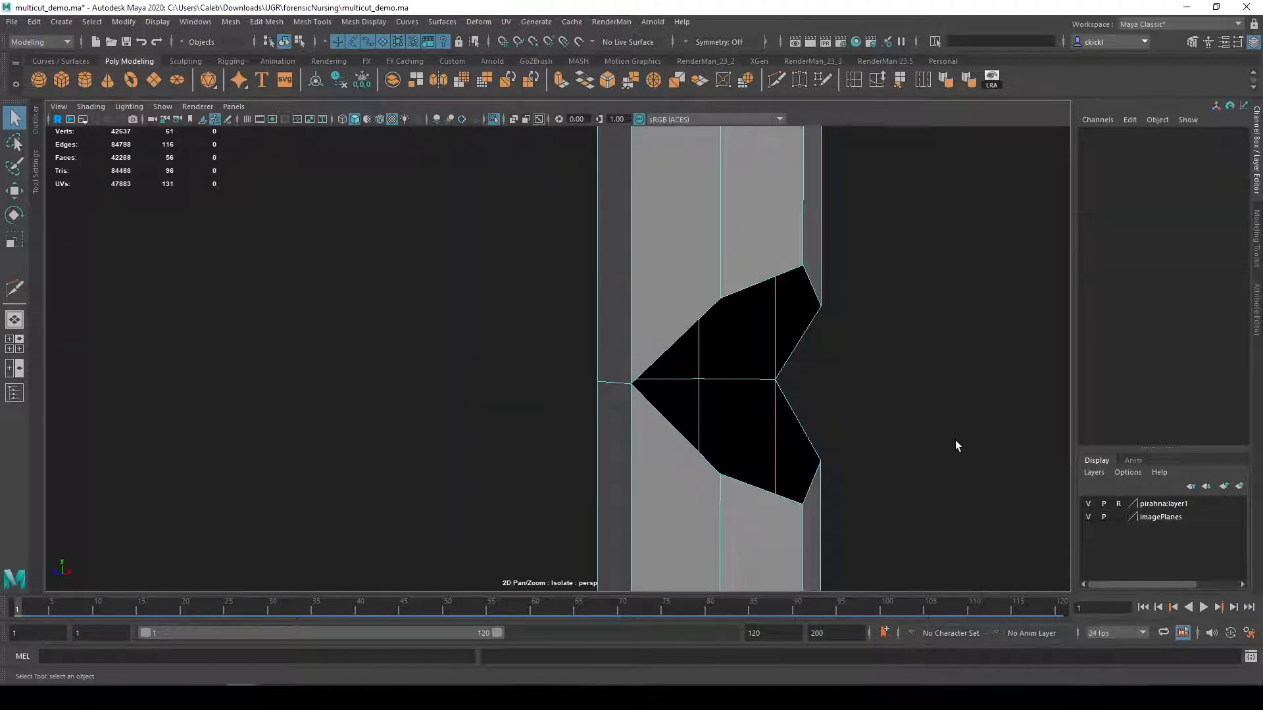
key("1")
key("ctrl+1")
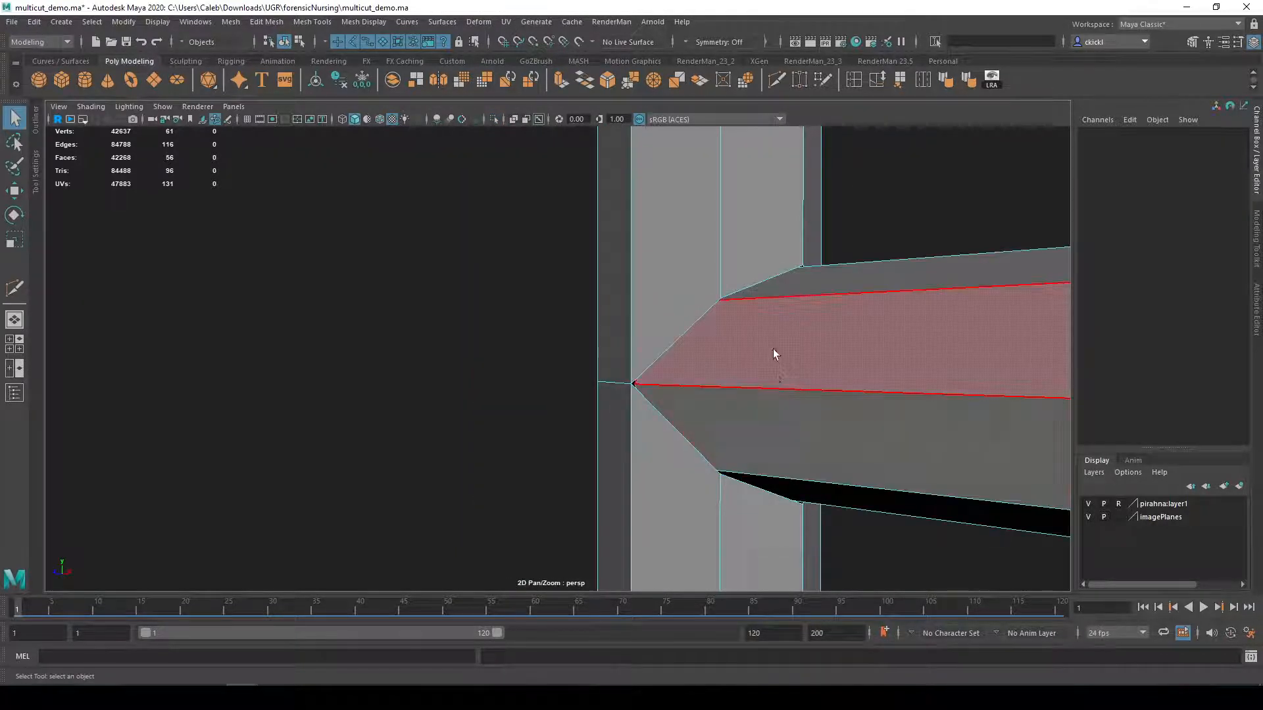
left_click_drag(839, 398, 820, 164, "alt")
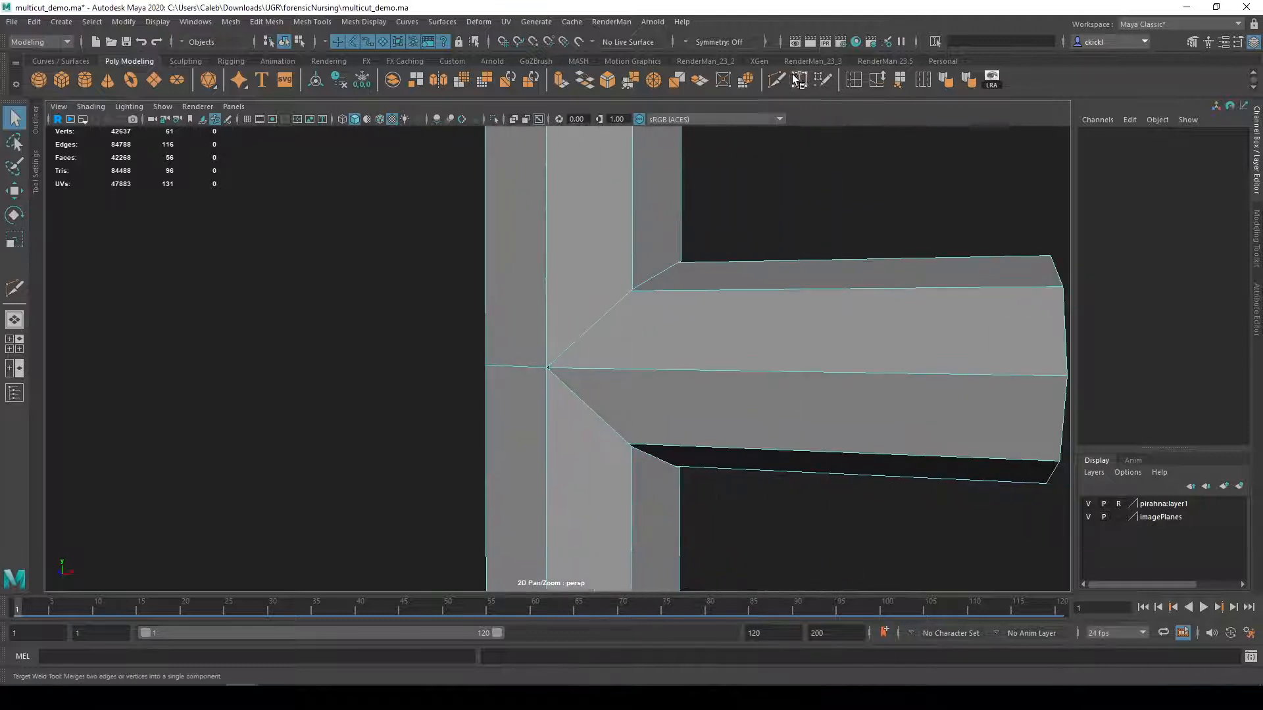
- Insert an edge loop around the branch near the junction and delete the ring of faces between it and the vertical pipe
key("y")
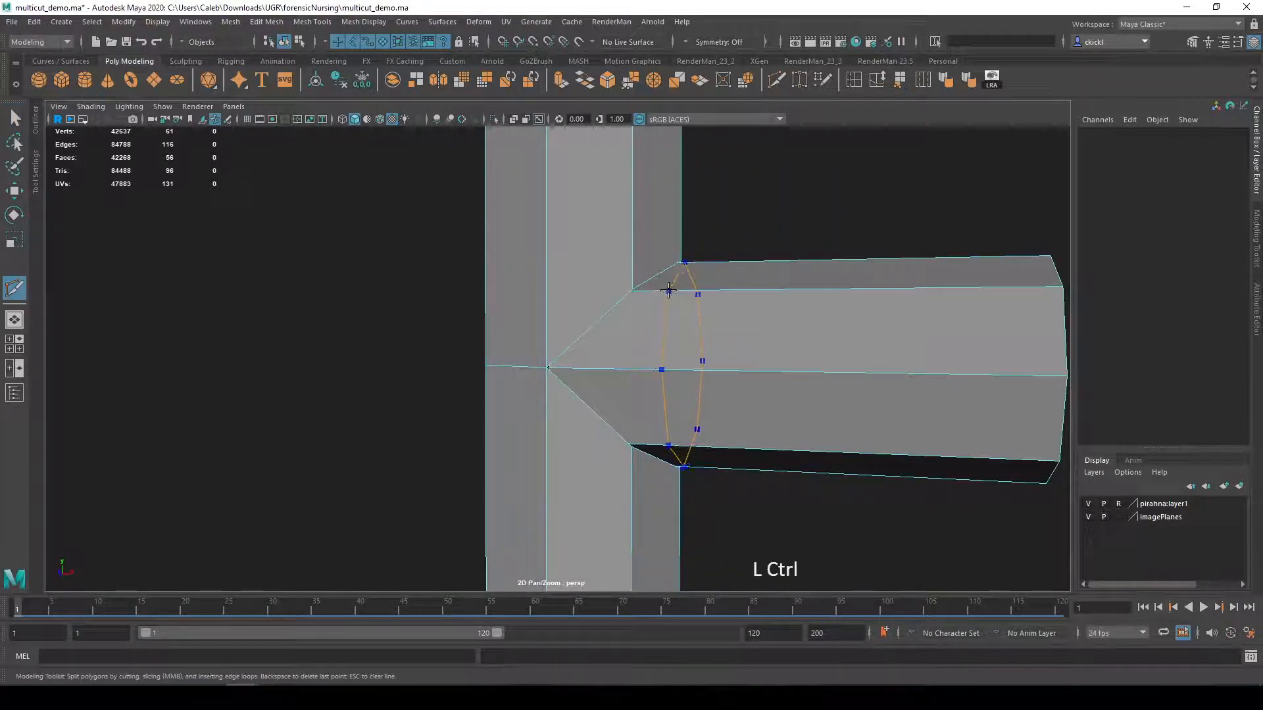
left_click(674, 301, "ctrl")
key("q")
right_click_drag(642, 368, 641, 388)
left_click(640, 395)
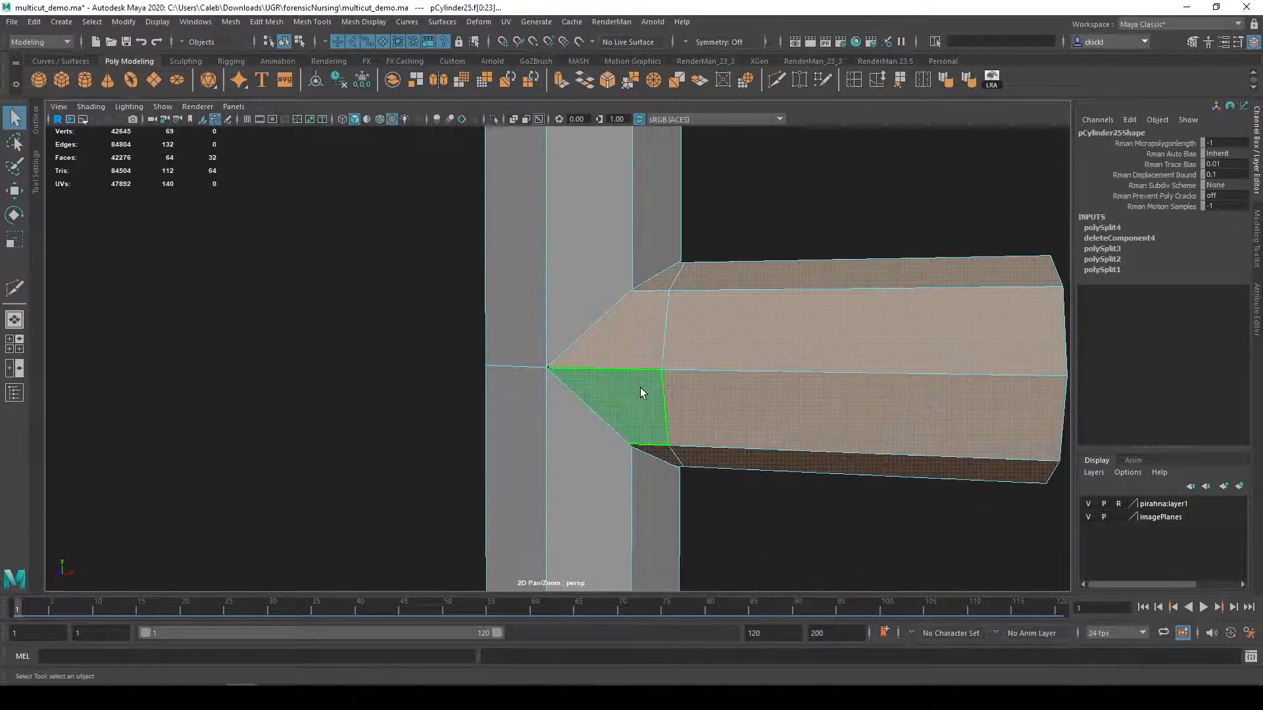
left_click(644, 321, "shift")
key("Delete")
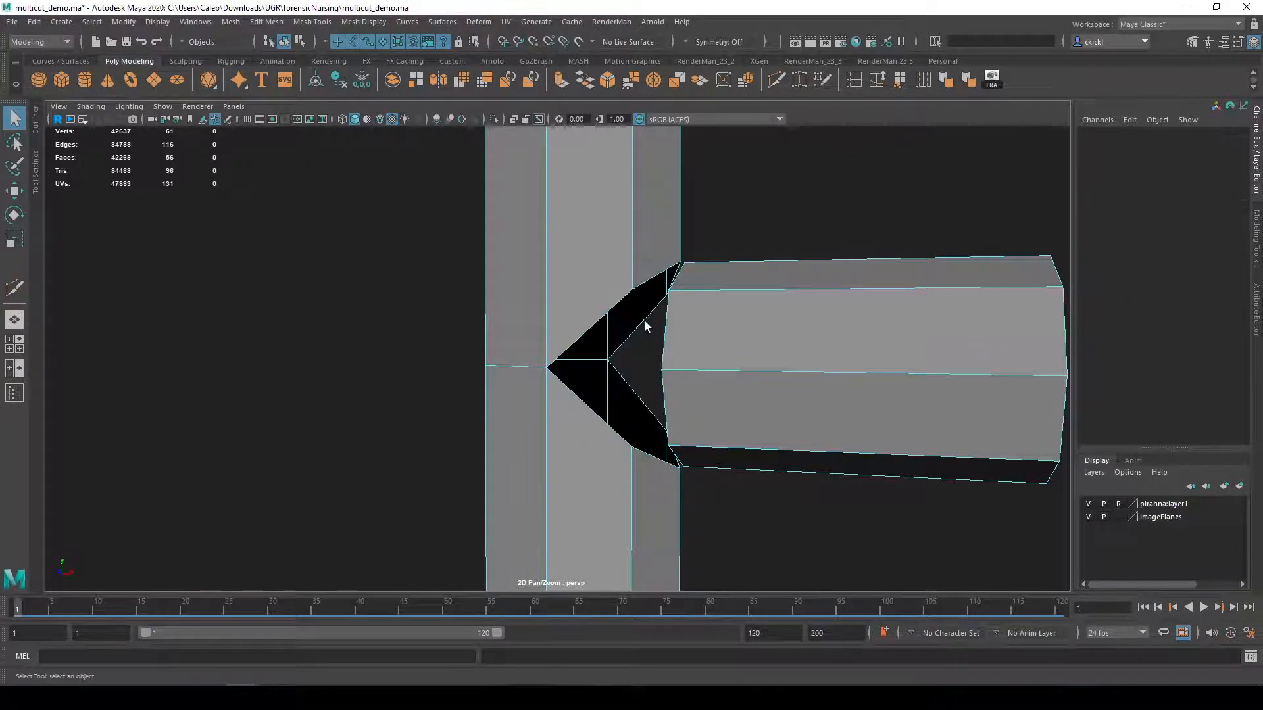
- Select the border edges of the branch and of the vertical pipe's opening, and bridge them
mouse_move(644, 321)
left_mouse_down("alt")
mouse_move(677, 318)
mouse_move(437, 318)
mouse_move(657, 326)
left_mouse_up("alt")
right_click_drag(691, 326, 709, 267)
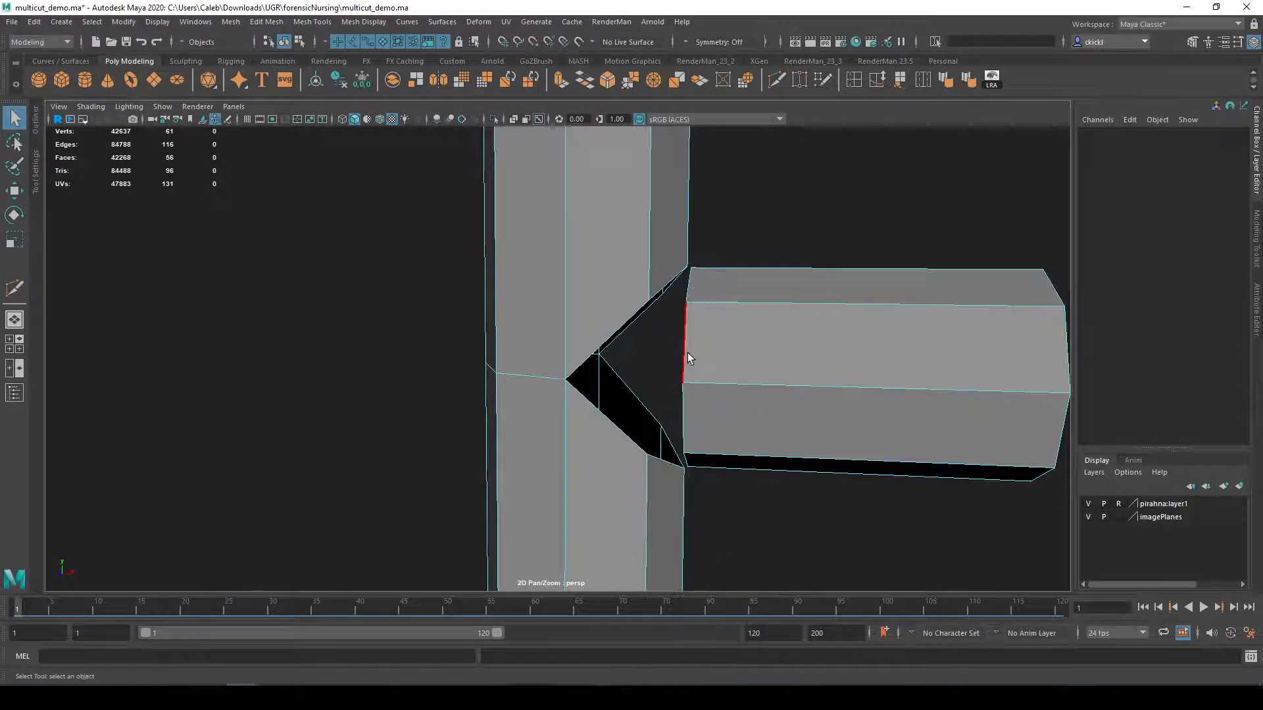
left_click_drag(688, 353, 690, 336, "alt")
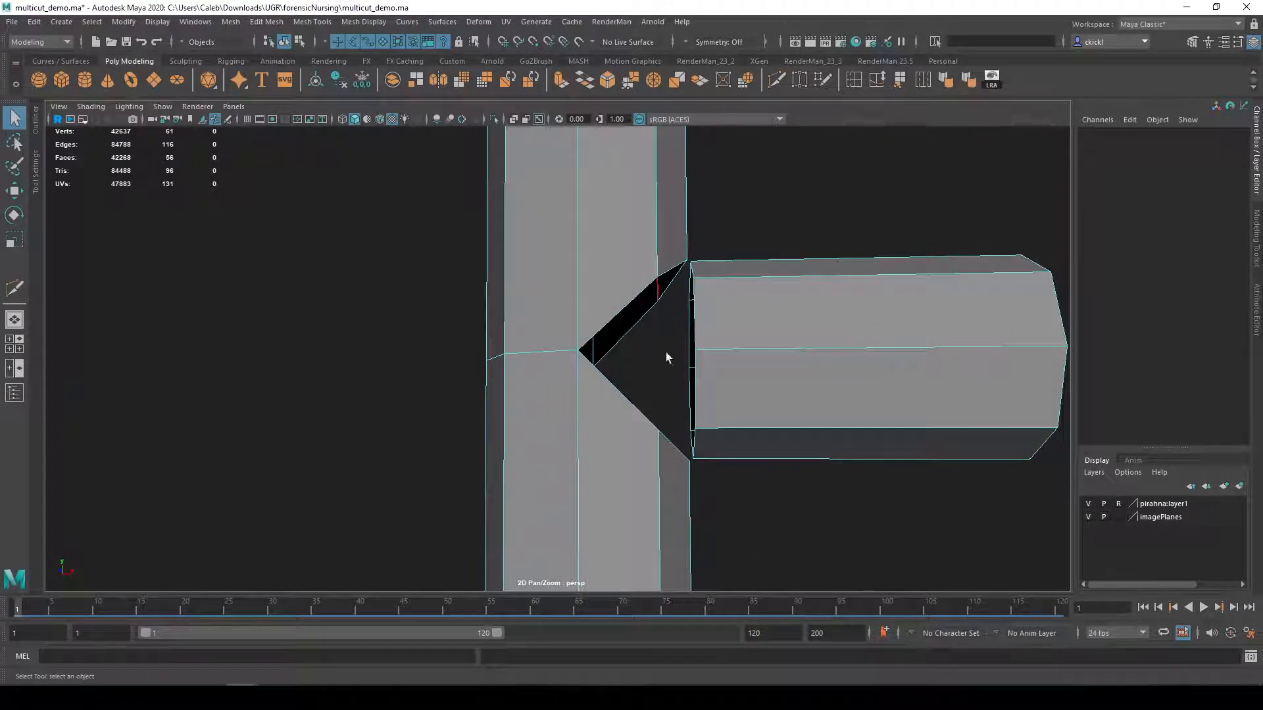
double_click(696, 315)
left_click_drag(716, 369, 701, 408, "alt")
double_click(624, 428, "shift")
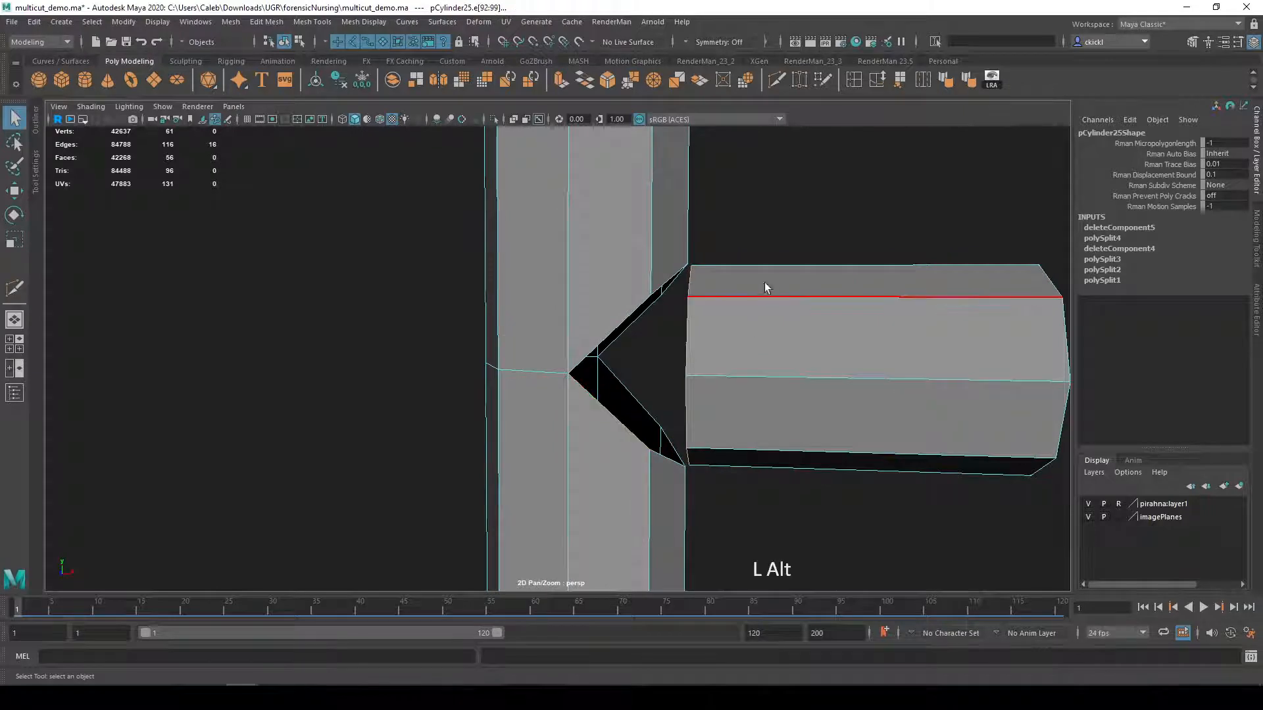
left_click(584, 80)
- Preview the bridged pipes with smooth mesh display and return to the unsmoothed display
left_click_drag(791, 519, 550, 500, "alt")
left_click_drag(435, 476, 750, 240, "alt")
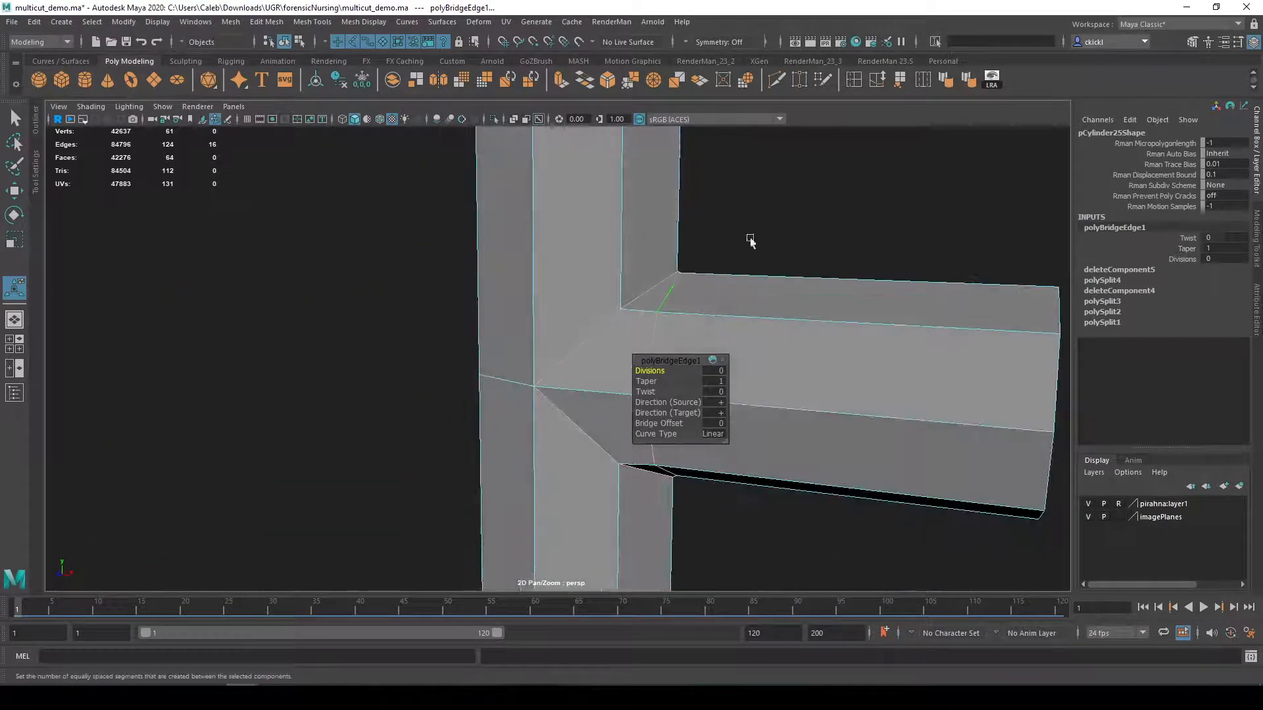
key("3")
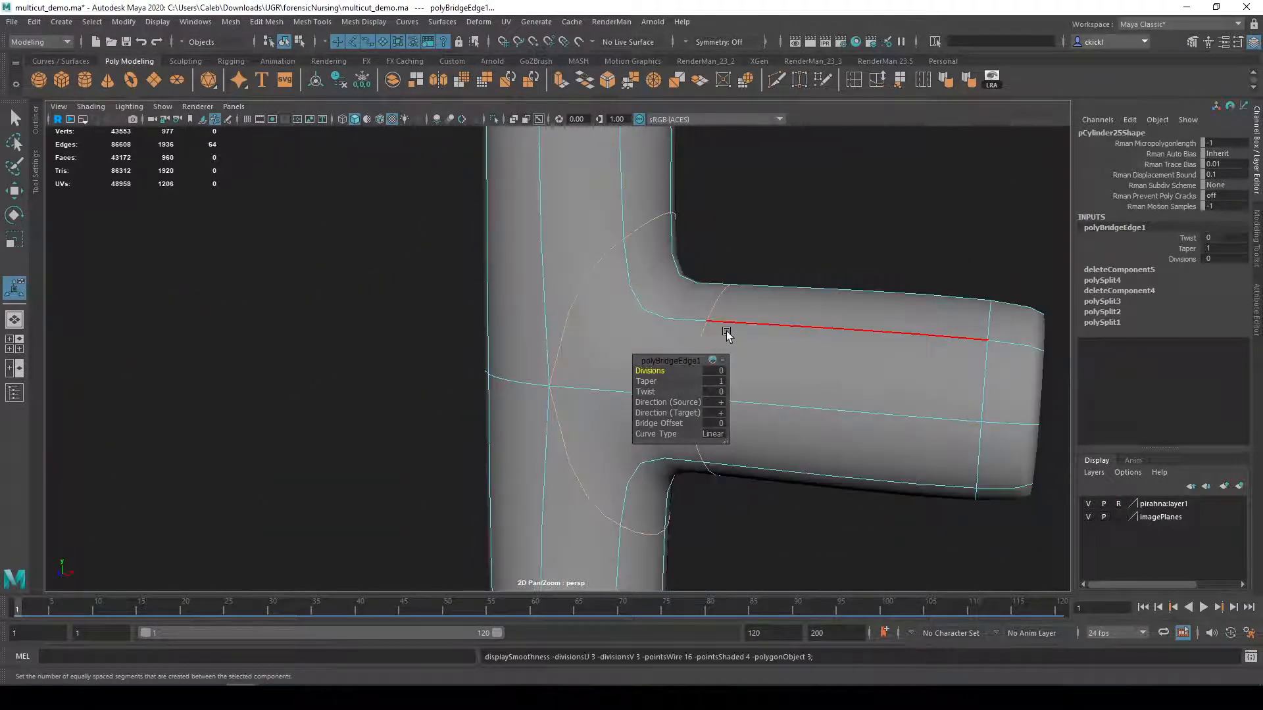
key("1")
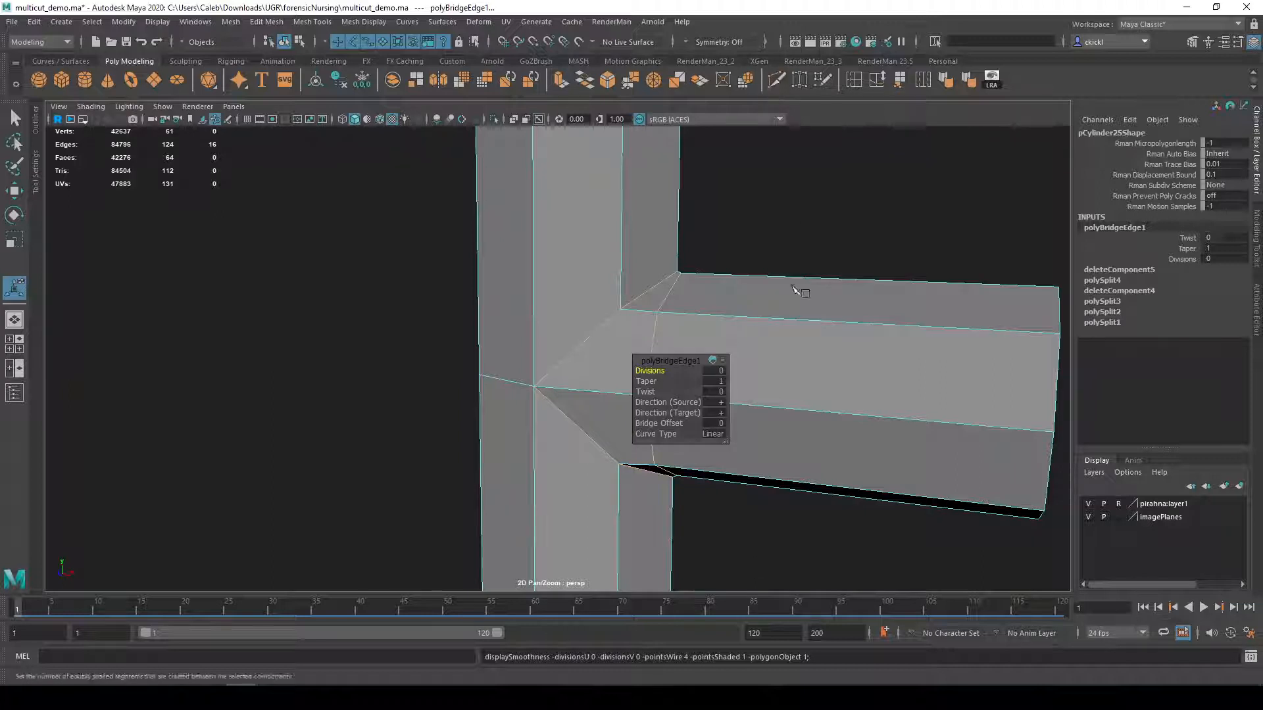
- Open the Multi-Cut settings and insert an edge loop through the bridged faces at the branch's base with Edge Flow on
key("ctrl+shift+x")
left_click(633, 313, "ctrl")
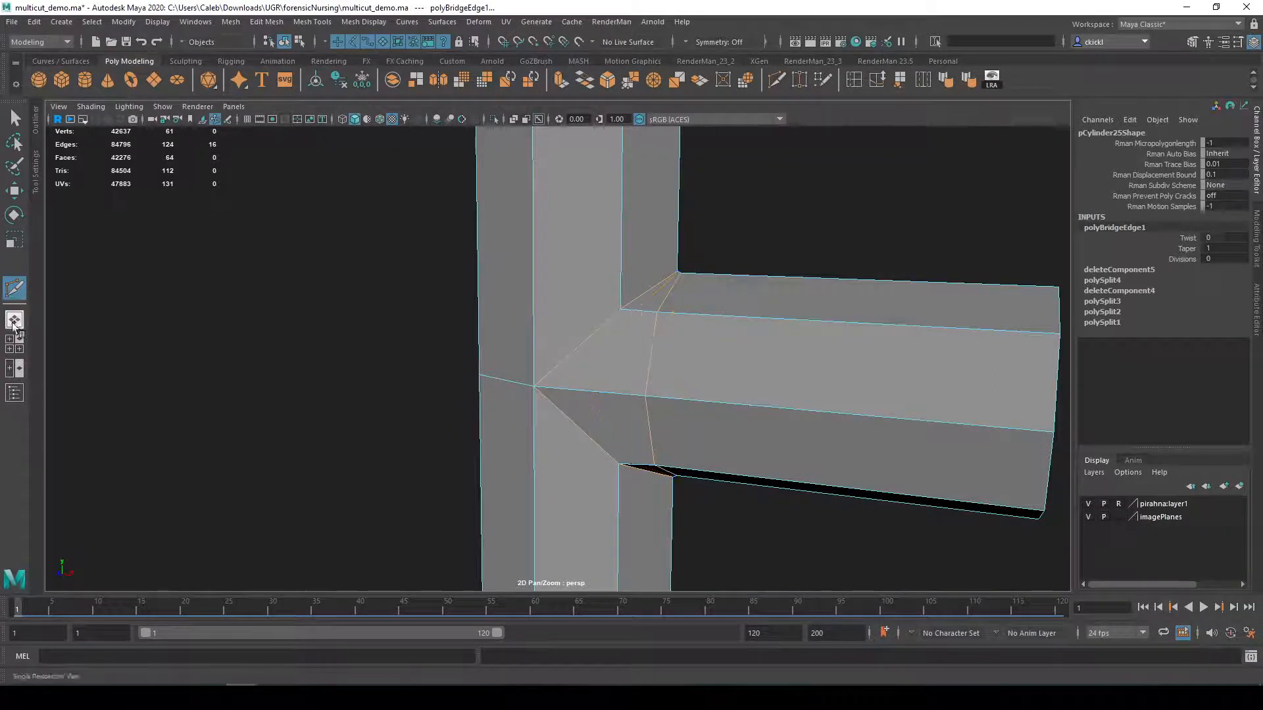
double_click(14, 287)
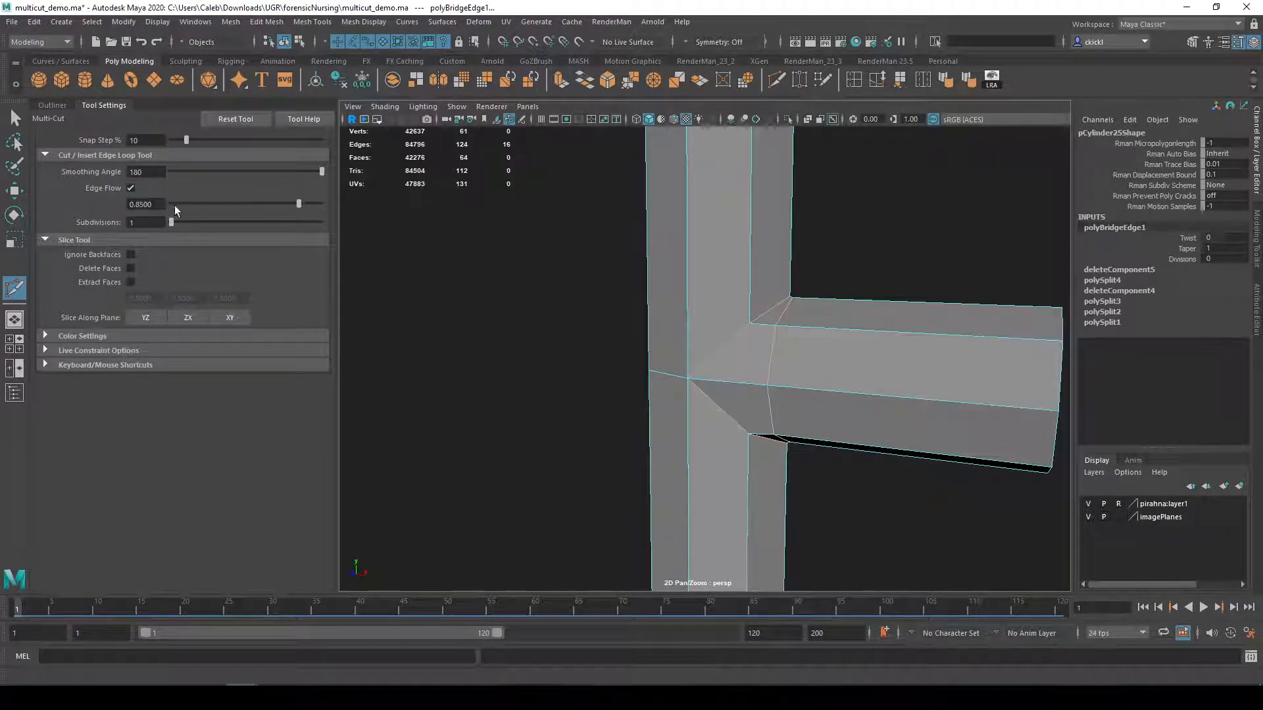
left_click(752, 386, "ctrl")
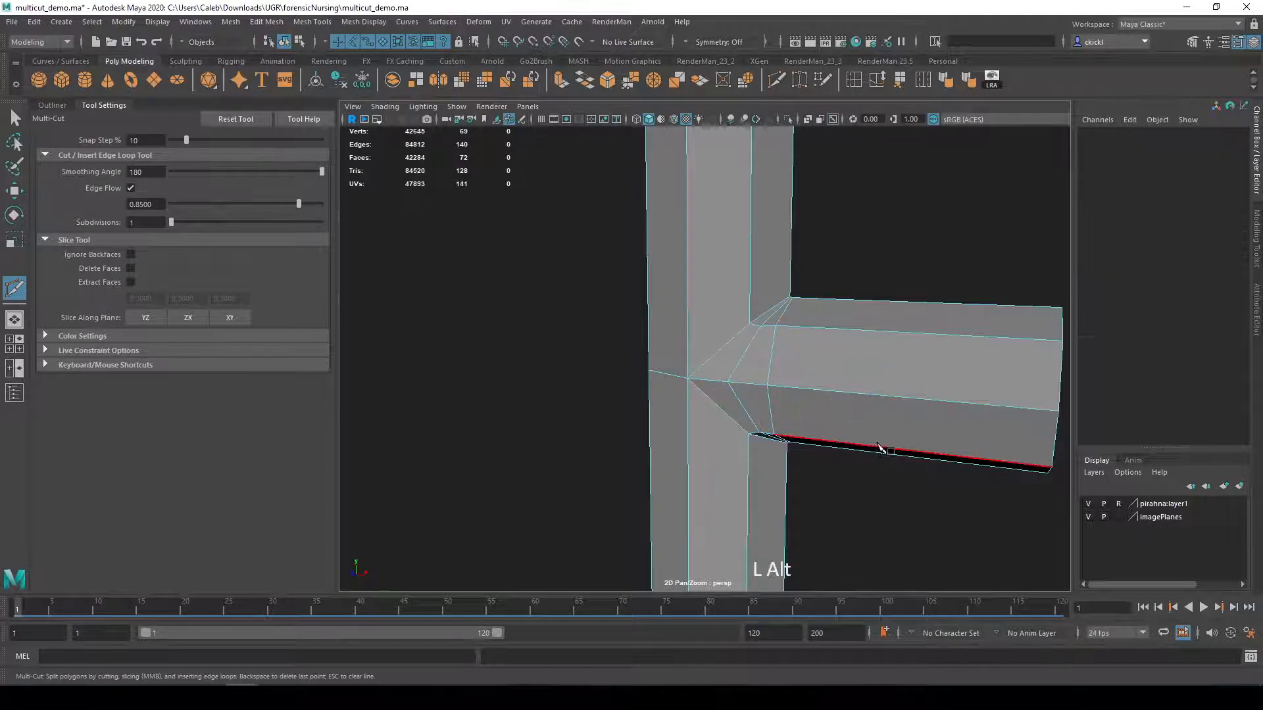
left_click_drag(879, 442, 944, 428, "alt")
middle_click_drag(947, 428, 687, 445, "alt")
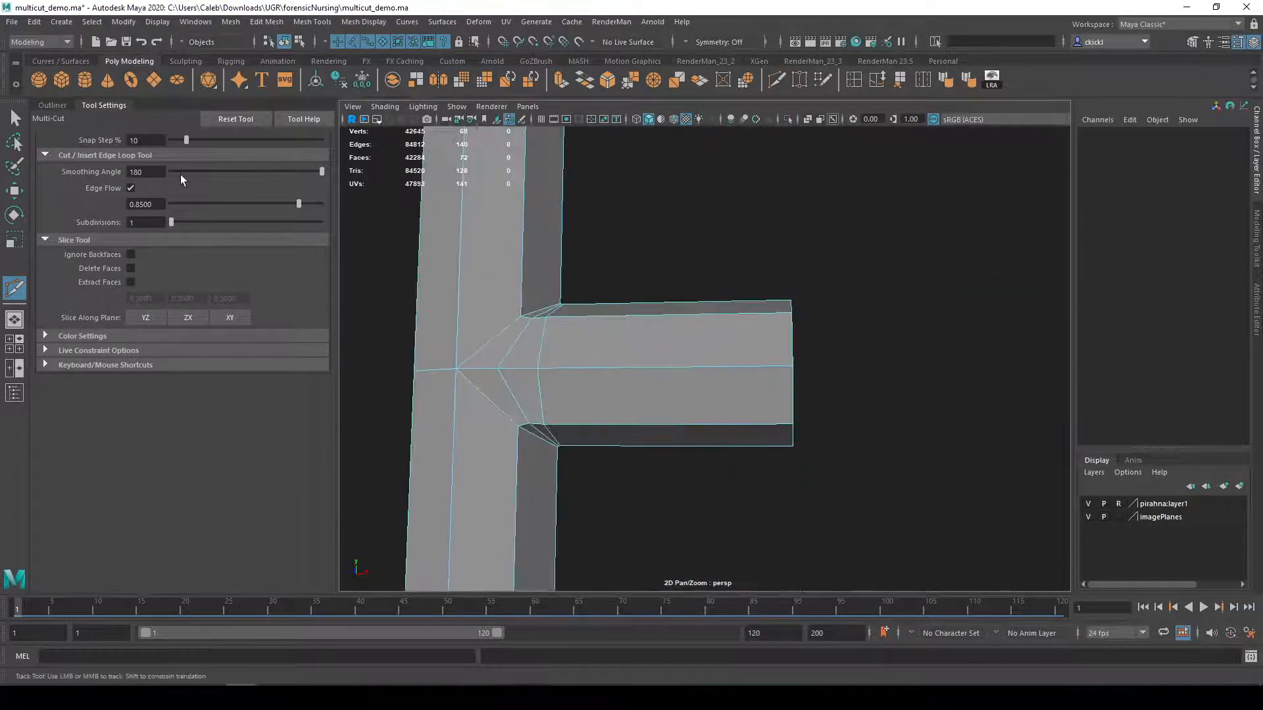
- Turn off Edge Flow and insert edge loops around the branch at its middle and near its open end
left_click(131, 188)
middle_click_drag(587, 537, 679, 471, "alt")
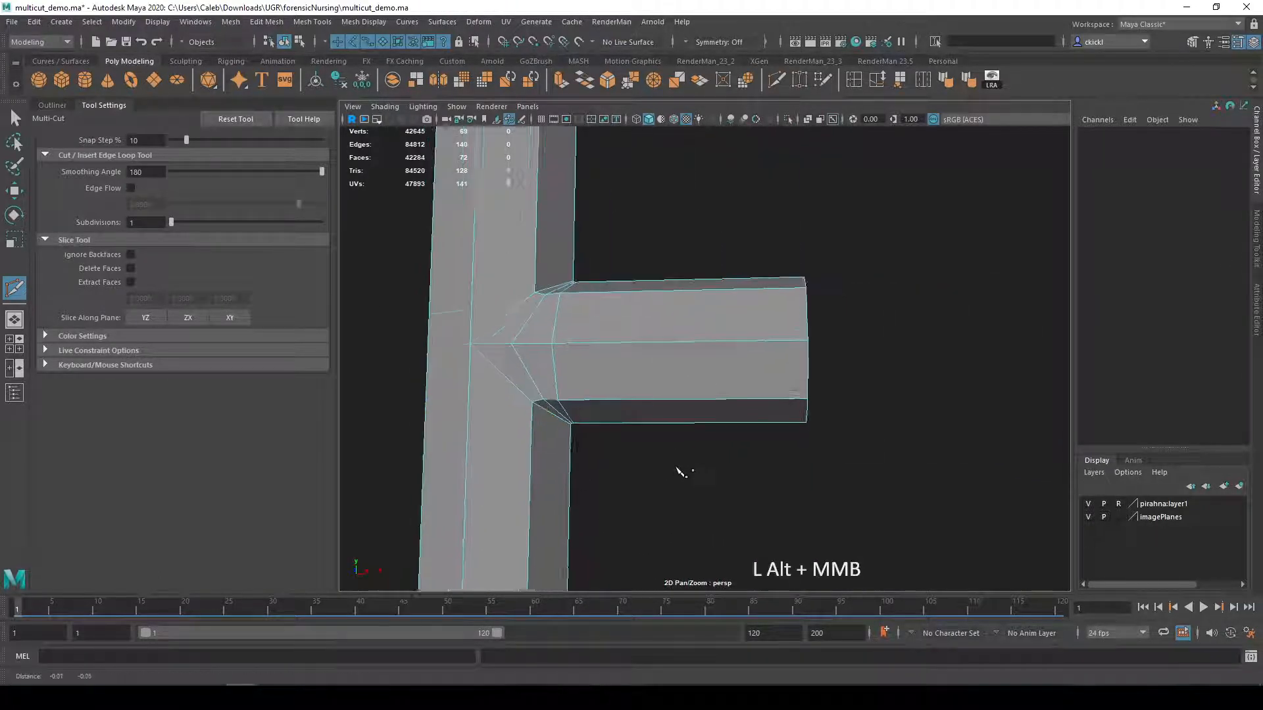
left_click_drag(680, 471, 684, 479, "alt")
middle_click(802, 343, "ctrl")
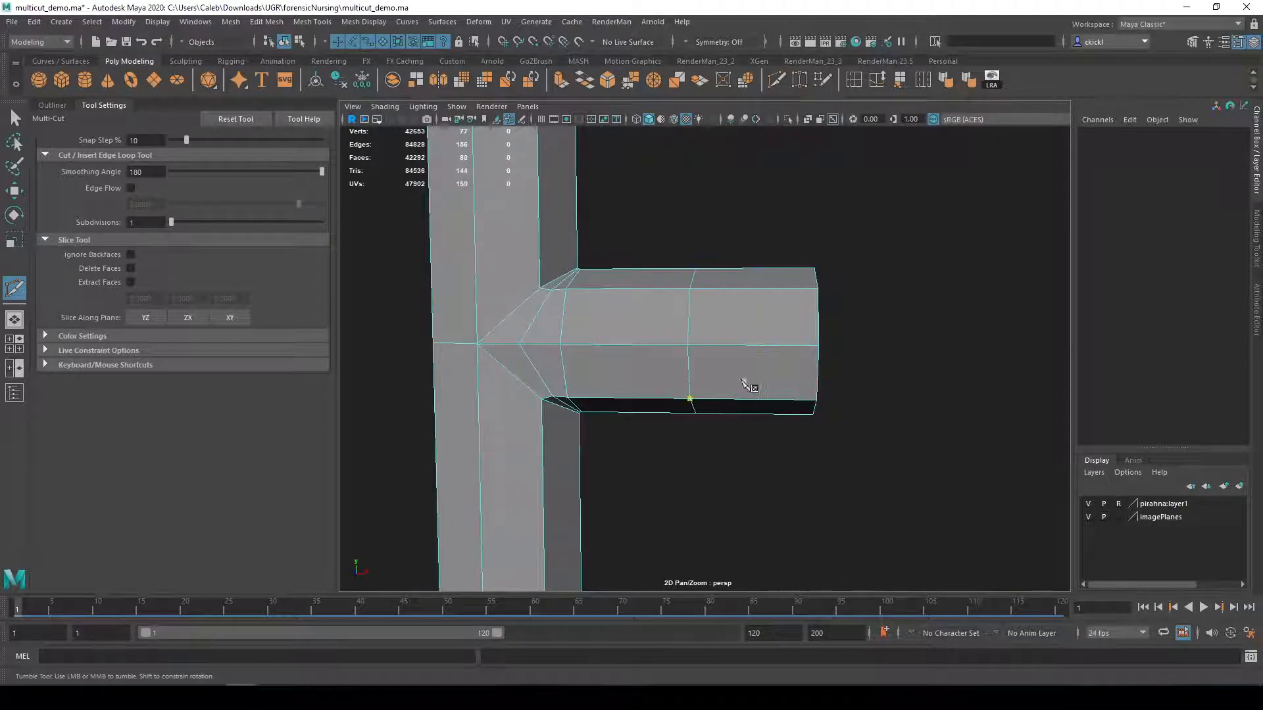
middle_click_drag(771, 327, 849, 459, "alt")
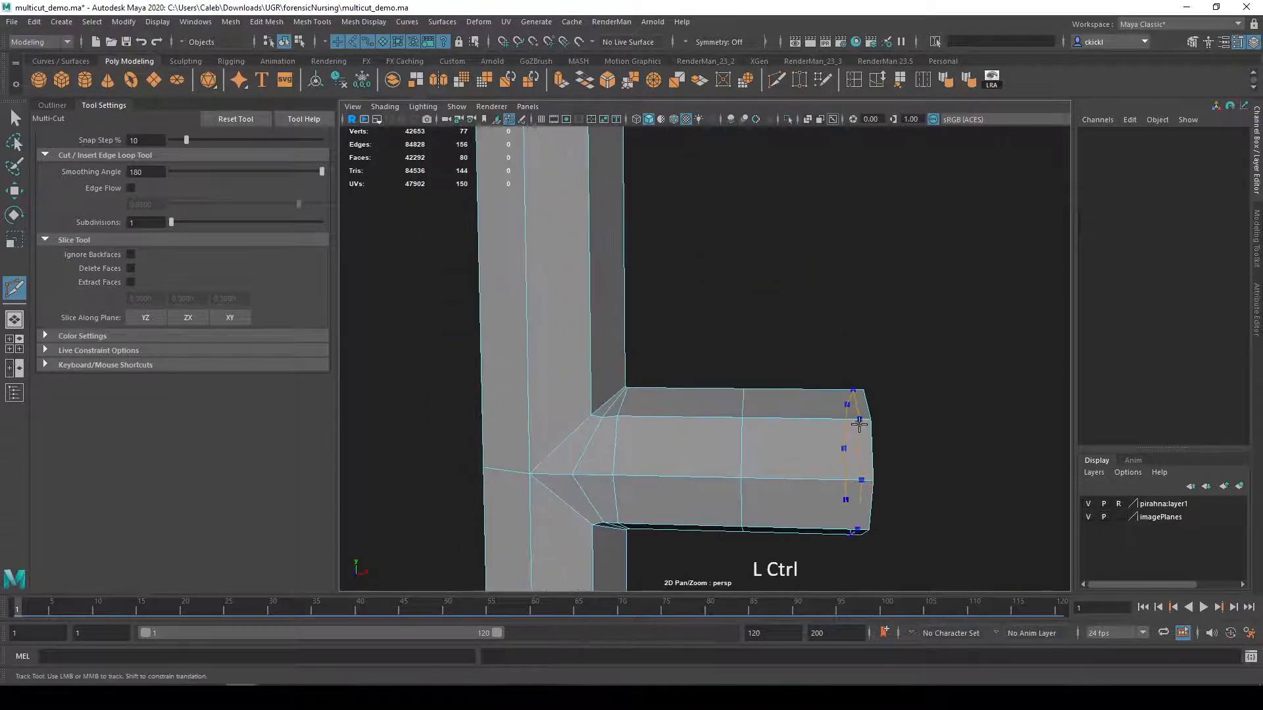
left_click(860, 425, "ctrl")
- Insert edge loops around the vertical pipe near its upper end and just above and below the branch junction
middle_click_drag(697, 256, 789, 380, "alt")
right_click_drag(789, 381, 743, 342, "alt")
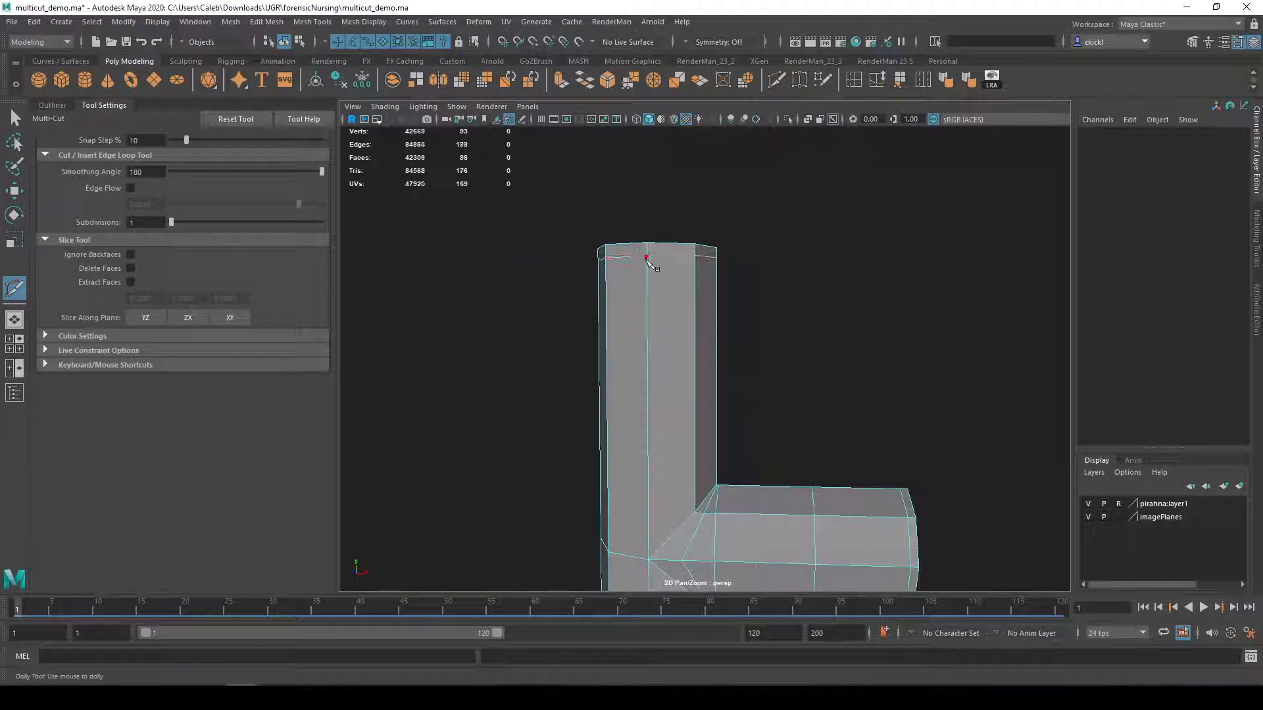
key("shift")
key("ctrl")
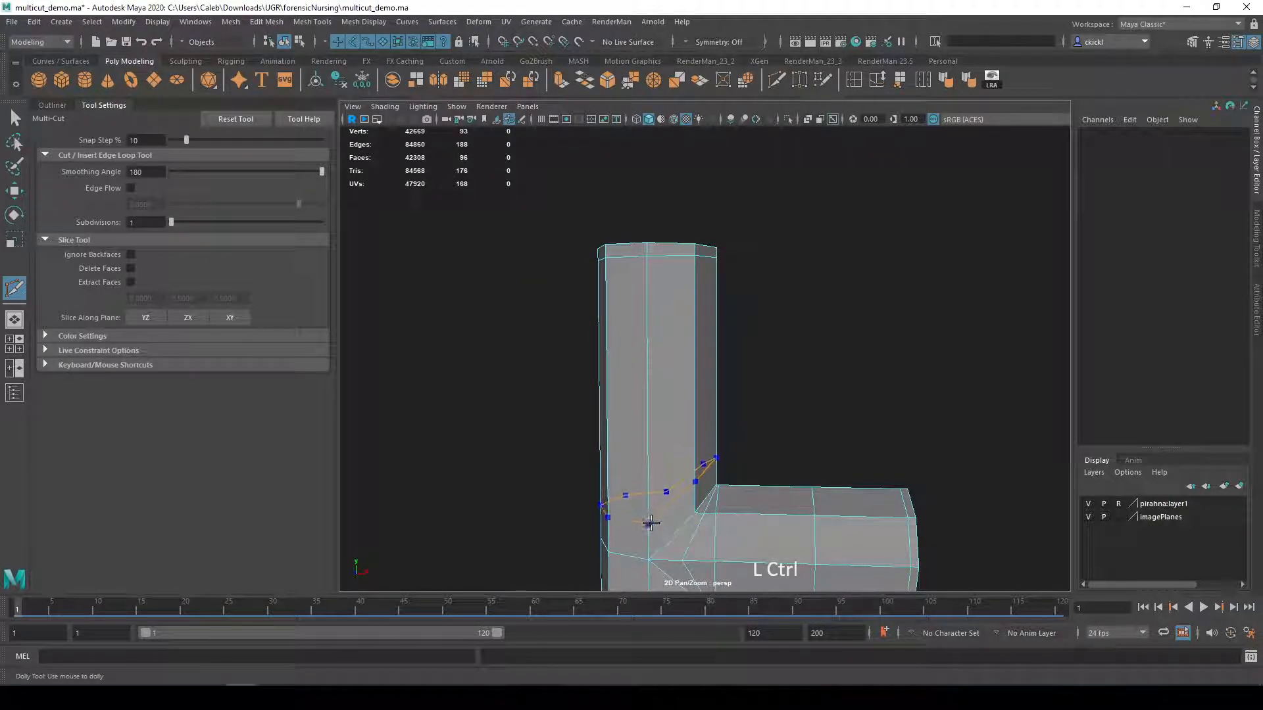
middle_click_drag(650, 531, 652, 378, "alt")
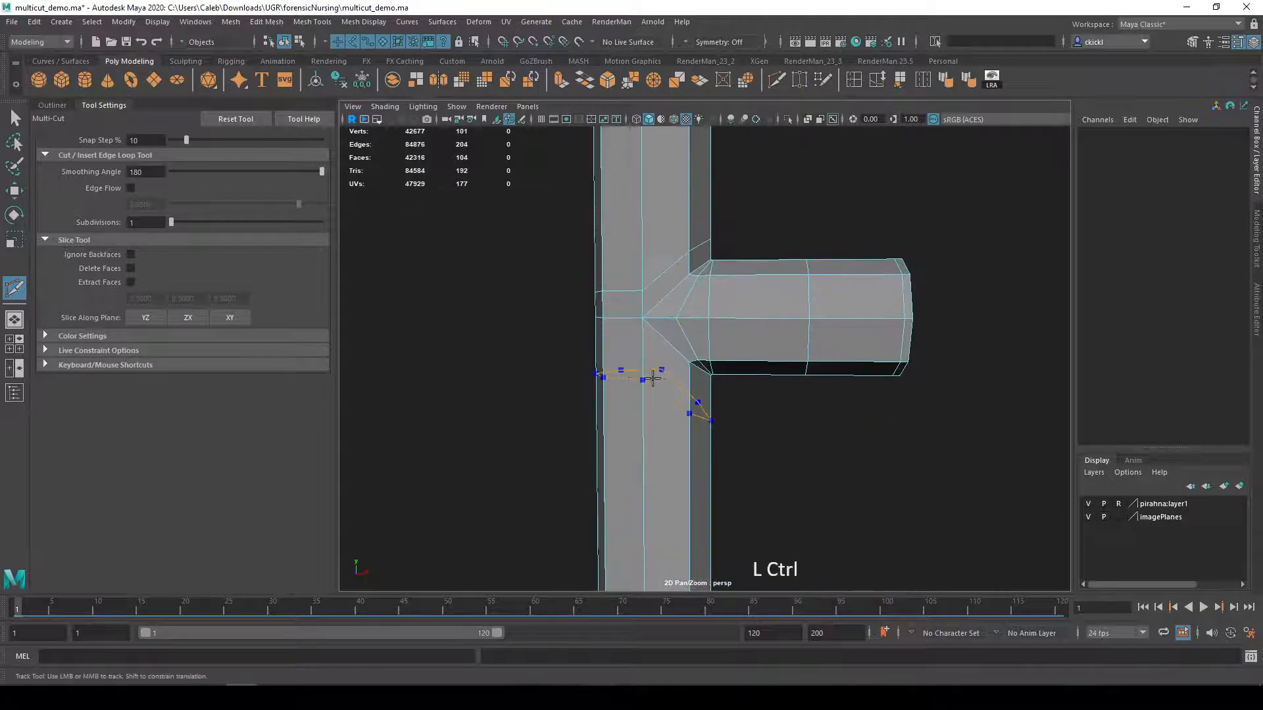
left_click(640, 360, "ctrl")
- Insert edge loops near the vertical pipe's lower end and midway along its lower and upper sections, and exit Multi-Cut
scroll(639, 508, "down", 2)
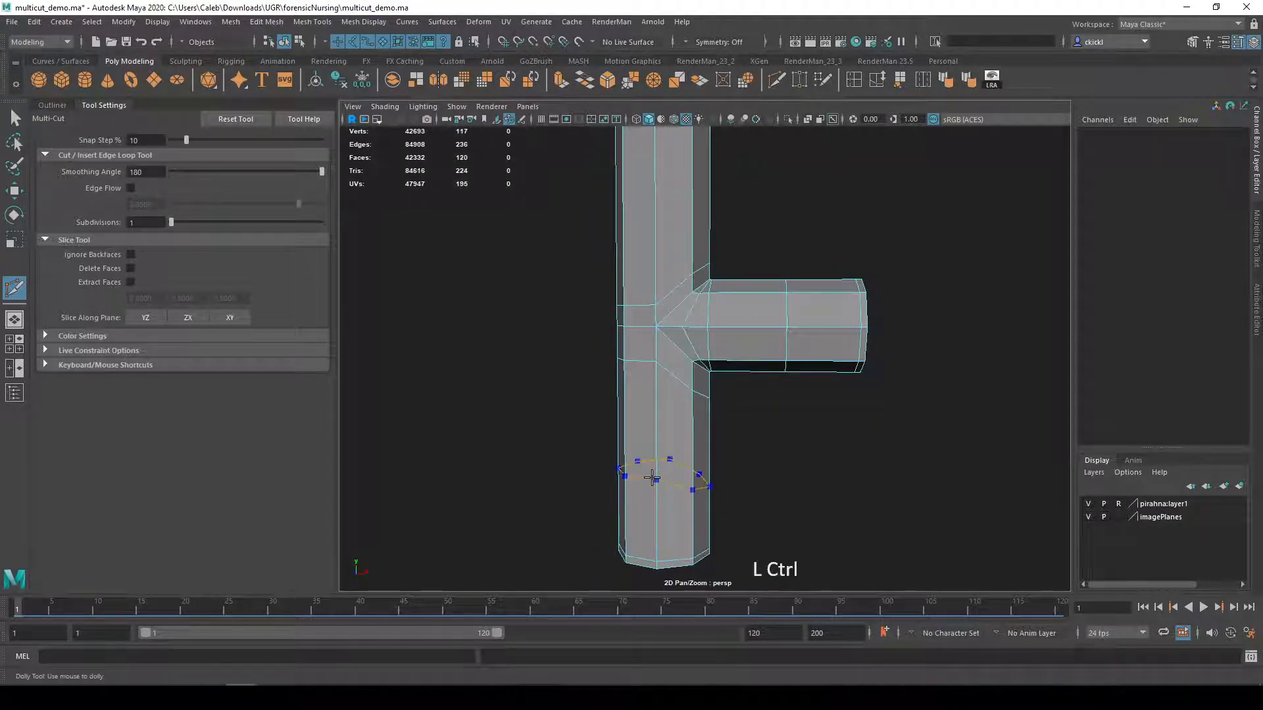
middle_click(656, 466, "ctrl")
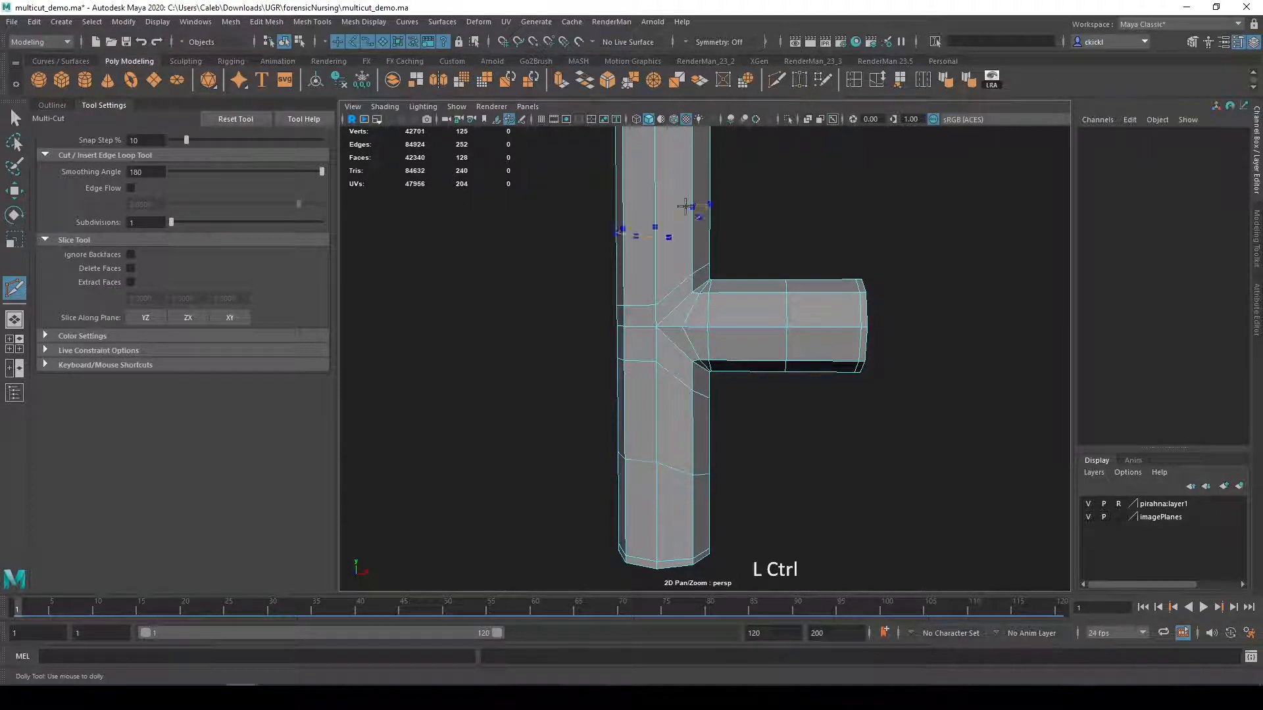
key("q")
- Flatten the middle edge loops of the vertical pipe's upper and lower sections by scaling them vertically
double_click(677, 186)
key("r")
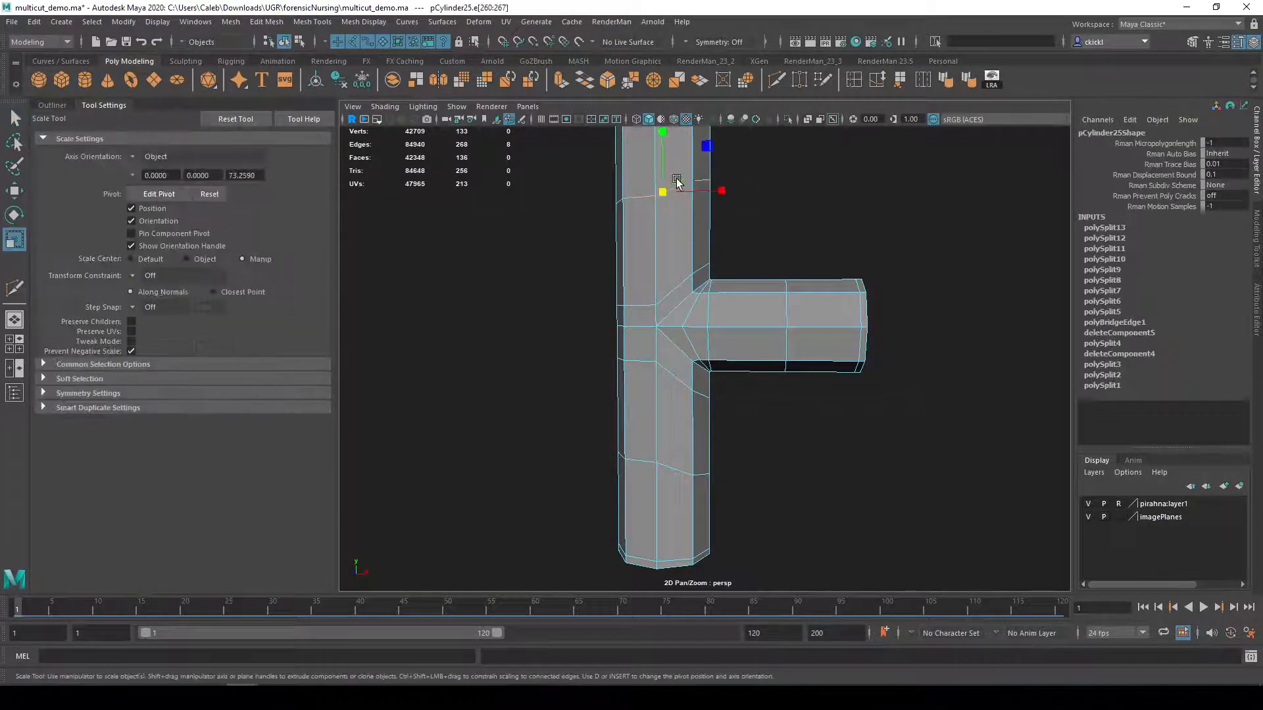
left_click(679, 469)
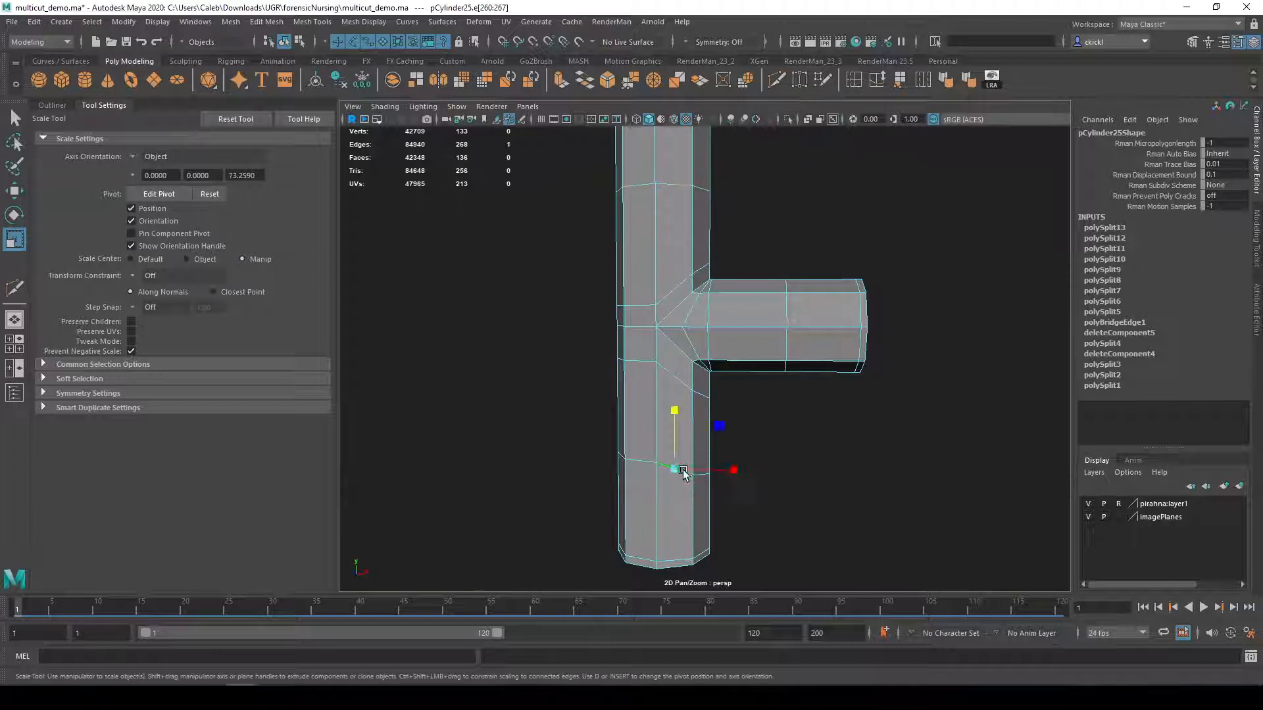
left_click_drag(671, 413, 656, 571)
left_click_drag(879, 433, 798, 455, "alt")
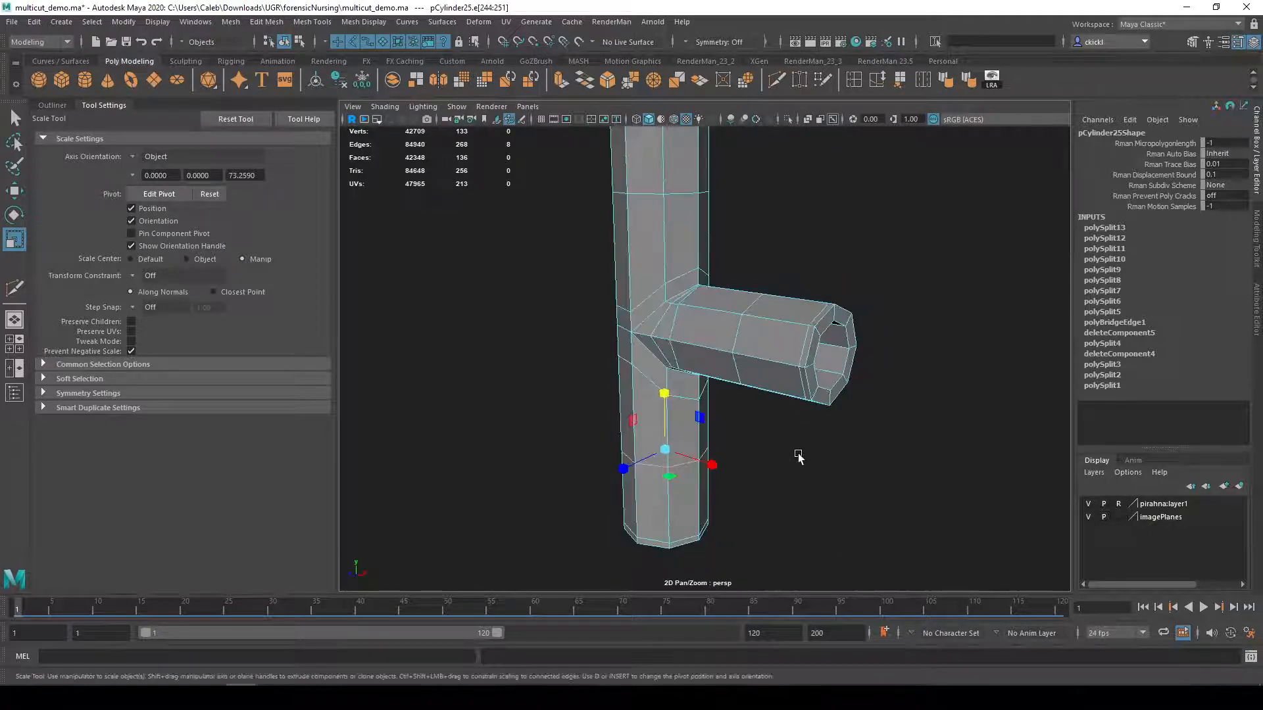
- Preview the pipe with smooth mesh display in object mode, and return to the unsmoothed display
key("3")
right_click_drag(732, 334, 795, 279)
left_click(917, 317)
left_click_drag(917, 317, 854, 324, "alt")
left_click(732, 349)
key("1")
scroll(697, 396, "up", 2)
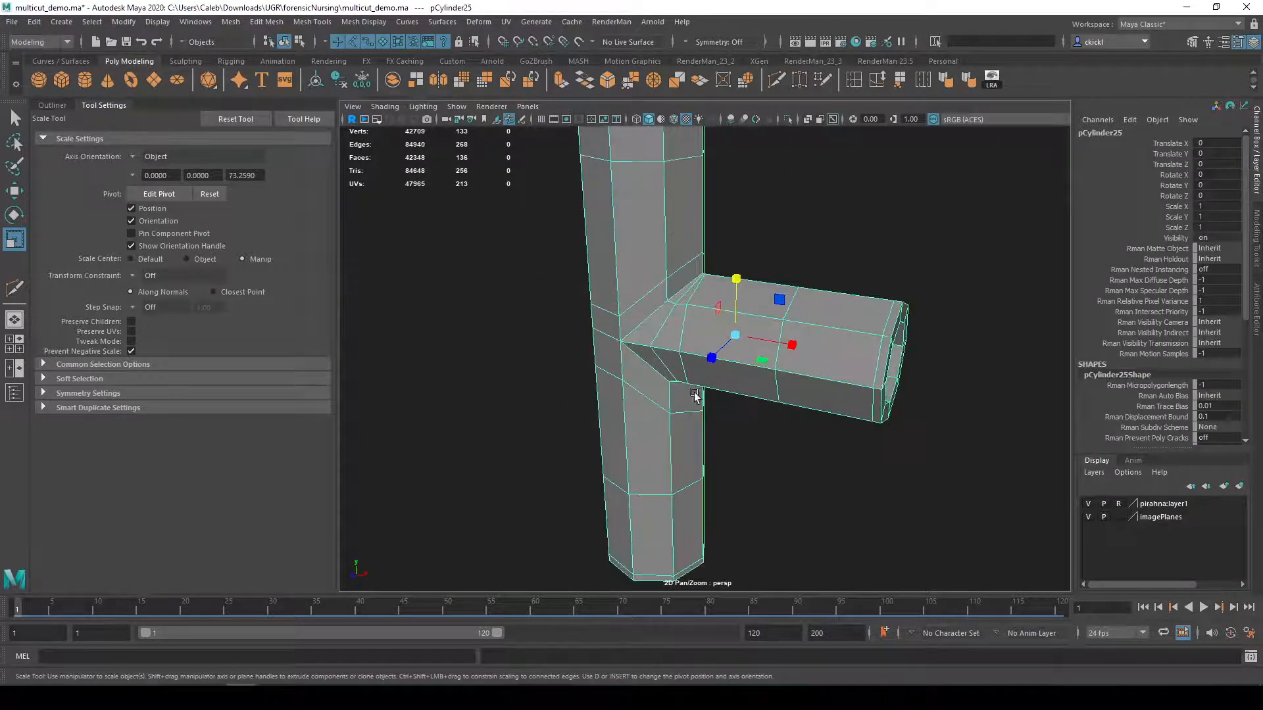
- Examine the joined pipe's edge layout around the branch junction and open ends from several angles
middle_click_drag(697, 396, 797, 447, "alt")
left_click_drag(797, 447, 671, 475, "alt")
scroll(677, 474, "down", 3)
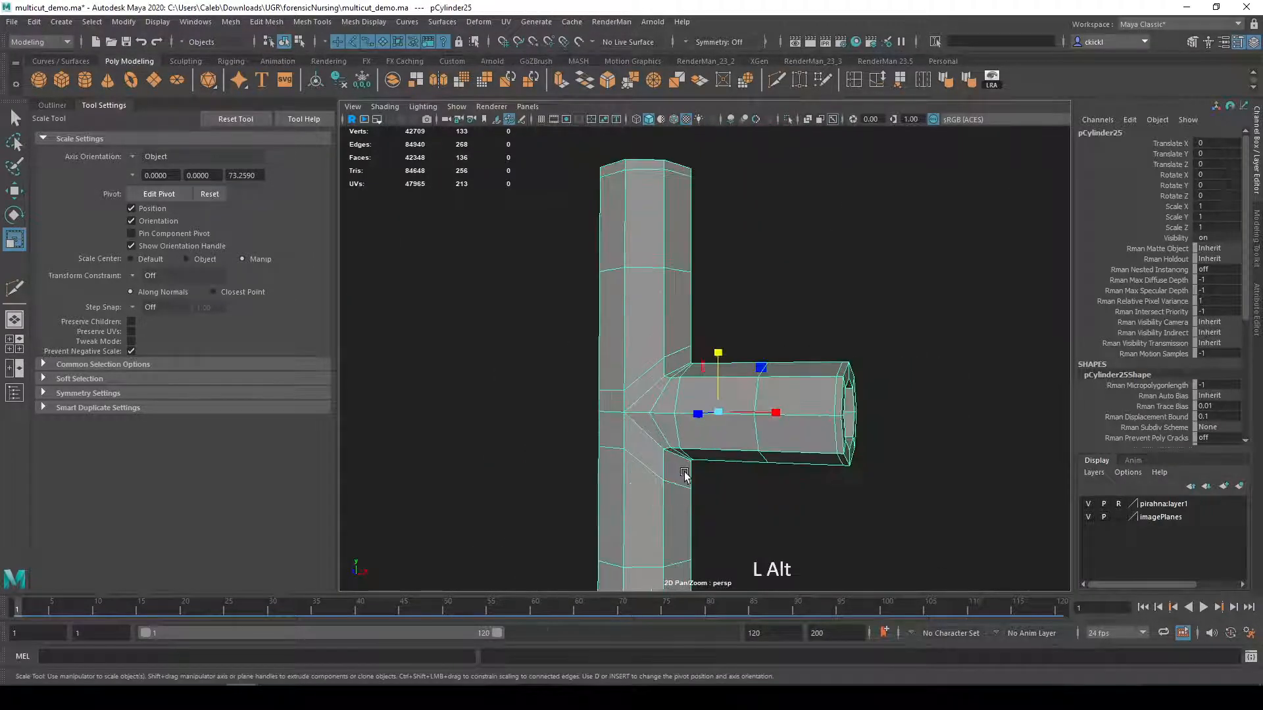
middle_click_drag(684, 471, 753, 417, "alt")
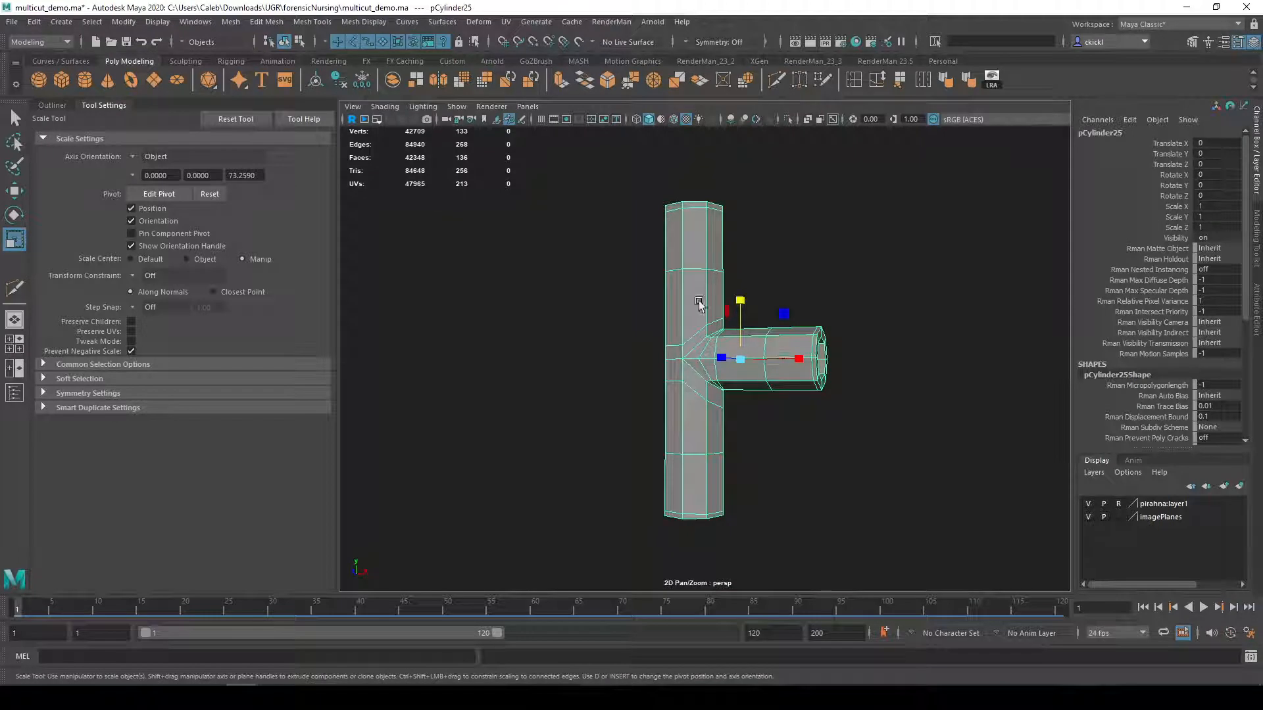
key("q")
mouse_move(757, 418)
left_mouse_down("alt")
mouse_move(772, 383)
mouse_move(775, 414)
mouse_move(897, 378)
mouse_move(777, 402)
mouse_move(798, 417)
mouse_move(757, 416)
left_mouse_up("alt")
scroll(756, 416, "up", 3)
left_click_drag(707, 504, 757, 503, "alt")
left_click_drag(790, 375, 776, 416, "alt")
middle_click_drag(776, 415, 650, 352, "alt")
left_click_drag(650, 352, 690, 375, "alt")
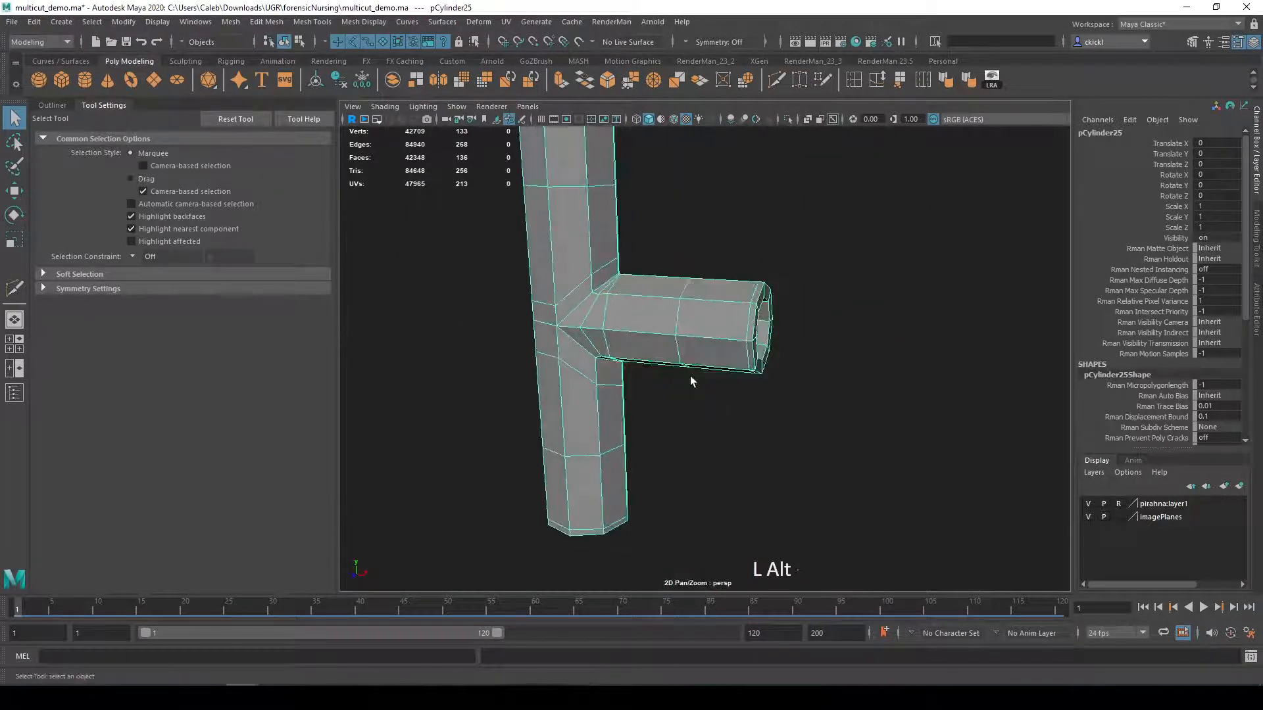
middle_click_drag(690, 375, 766, 383, "alt")
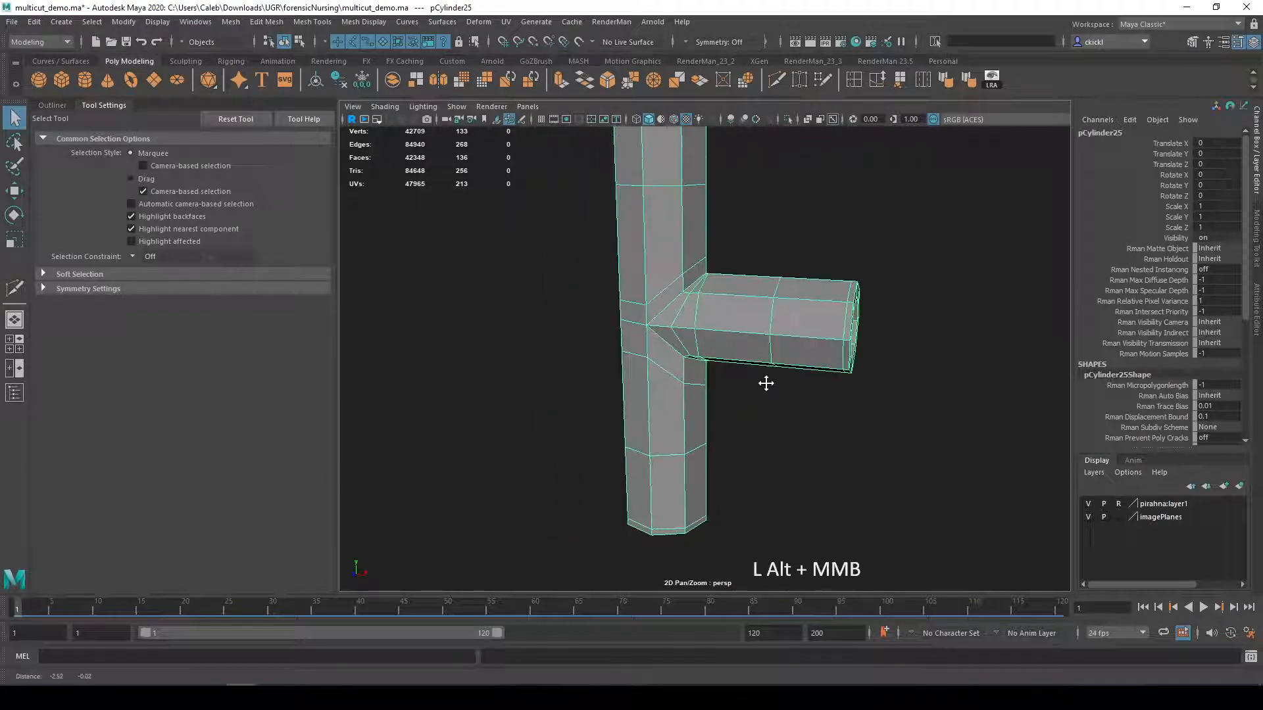
- Start Multi-Cut on the joined pipe
left_click(774, 77)
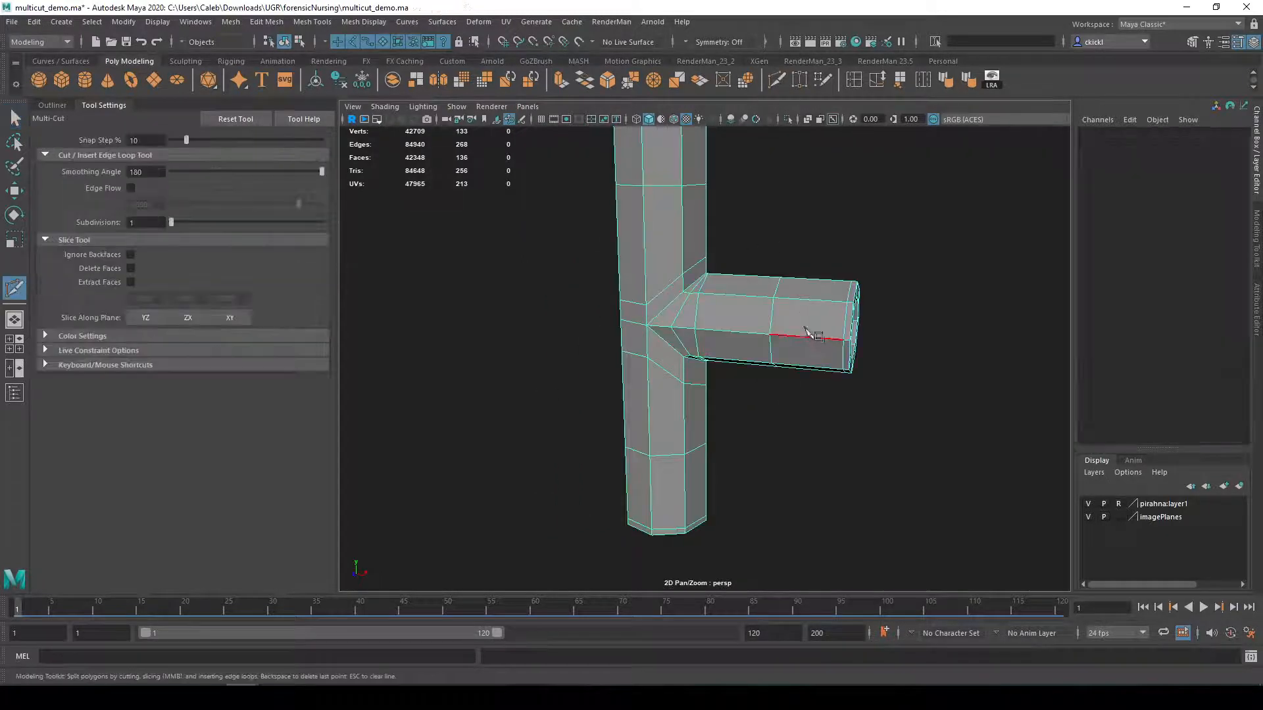